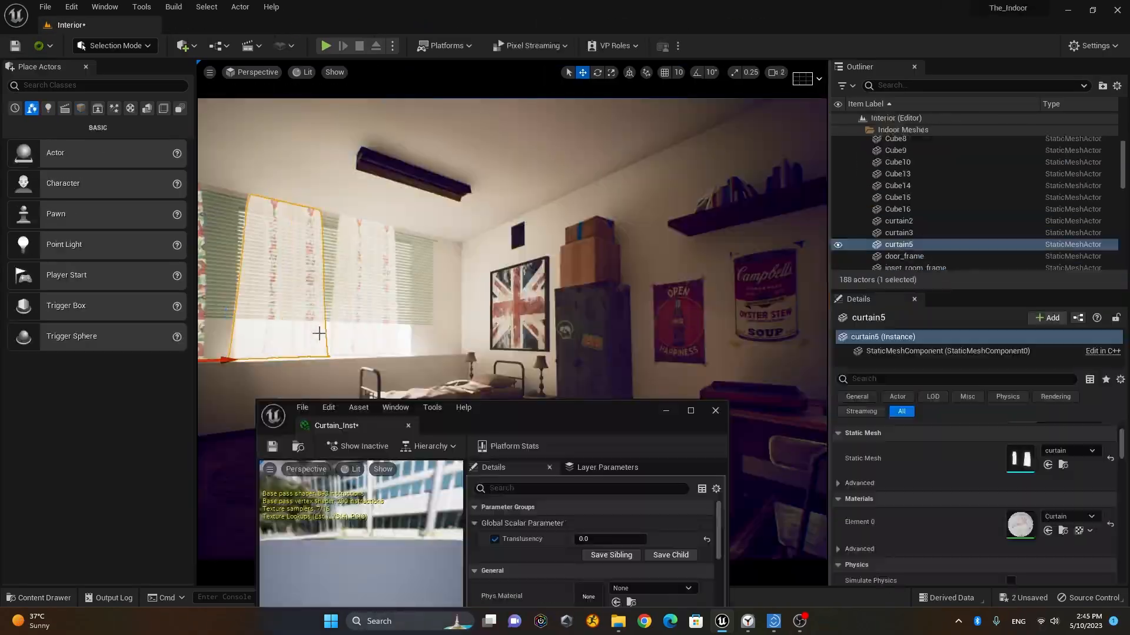
{"action": "left_click", "coordinate": [318, 335]}
{"action": "left_click", "coordinate": [382, 356]}
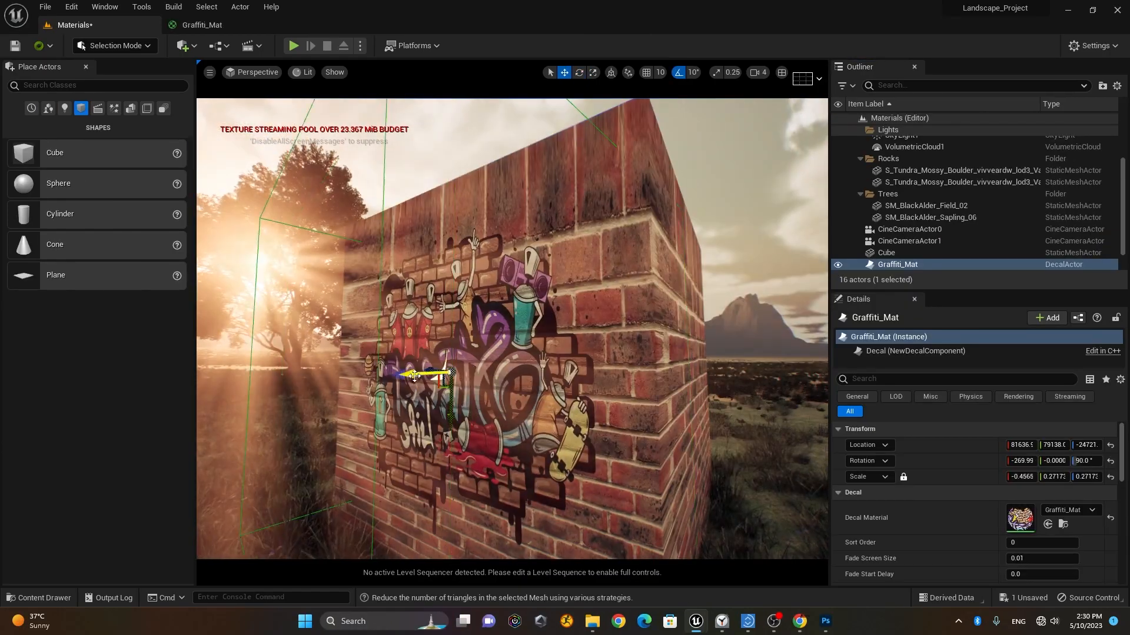
{"action": "left_click", "coordinate": [884, 380]}
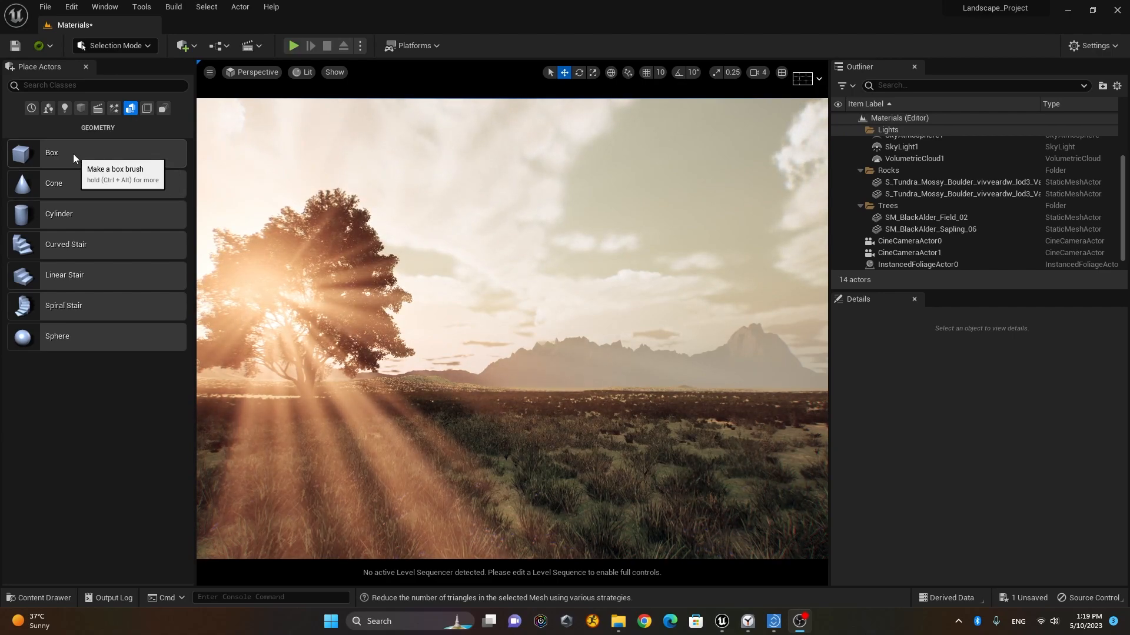
Place a geometry box brush on the grassland to the right of the tree
{"action": "mouse_move", "coordinate": [73, 153]}
{"action": "left_mouse_down"}
{"action": "mouse_move", "coordinate": [506, 349]}
{"action": "mouse_move", "coordinate": [555, 442]}
{"action": "mouse_move", "coordinate": [514, 463]}
{"action": "left_mouse_up"}
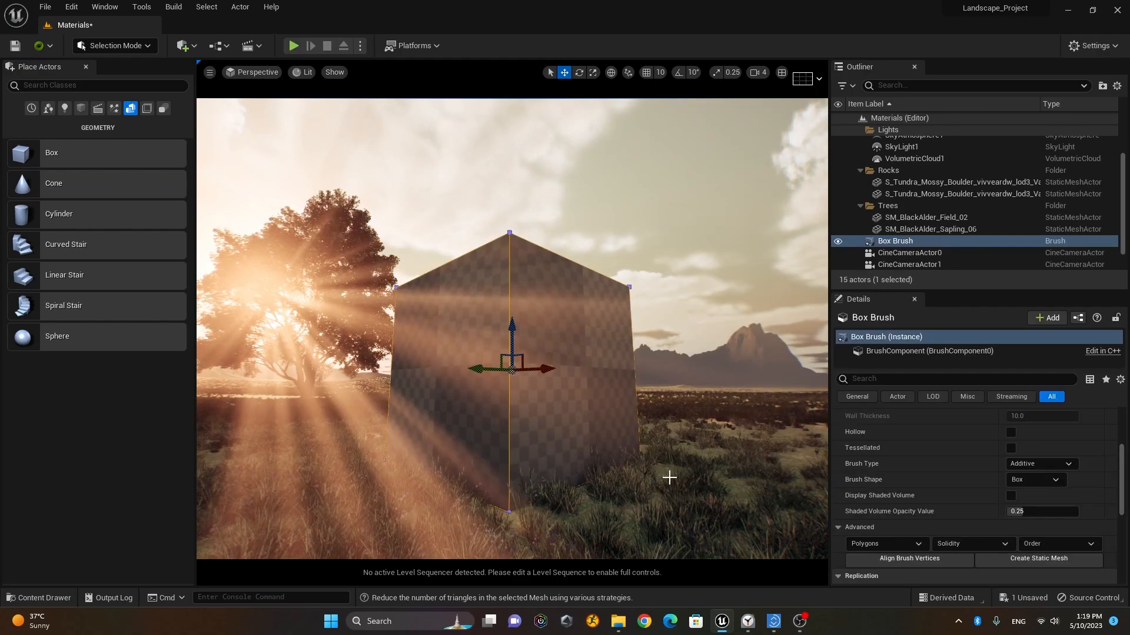
{"action": "left_click", "coordinate": [81, 108]}
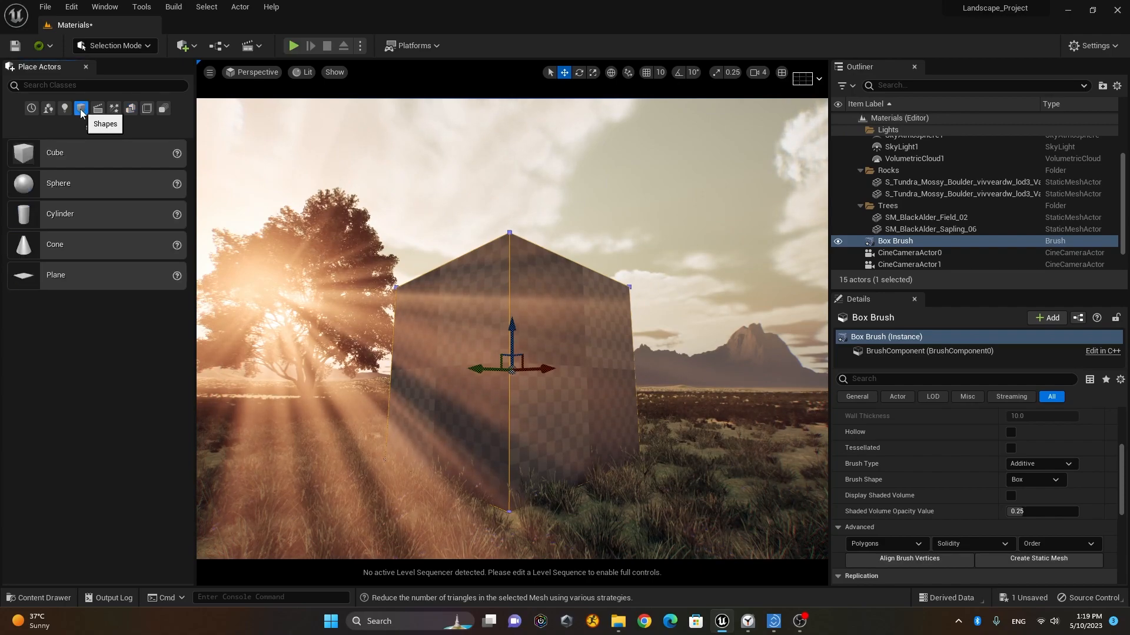
{"action": "left_click", "coordinate": [133, 109]}
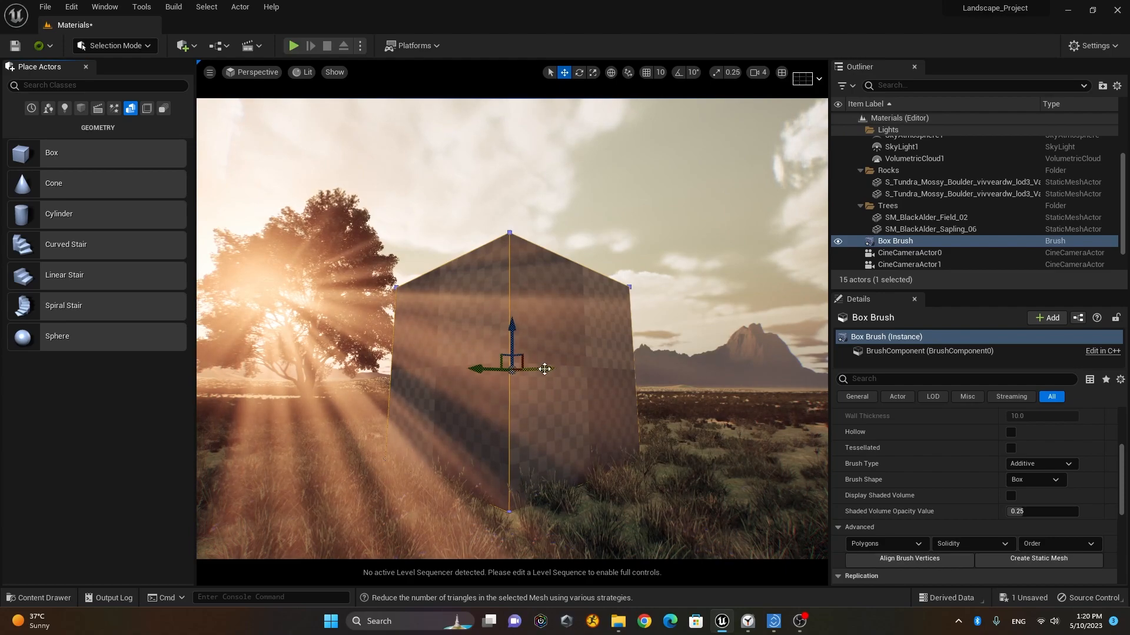
Place a second box brush beside the first one and scale it down uniformly
{"action": "mouse_move", "coordinate": [27, 158]}
{"action": "left_mouse_down"}
{"action": "mouse_move", "coordinate": [247, 365]}
{"action": "mouse_move", "coordinate": [606, 372]}
{"action": "mouse_move", "coordinate": [583, 353]}
{"action": "mouse_move", "coordinate": [560, 355]}
{"action": "mouse_move", "coordinate": [593, 367]}
{"action": "left_mouse_up"}
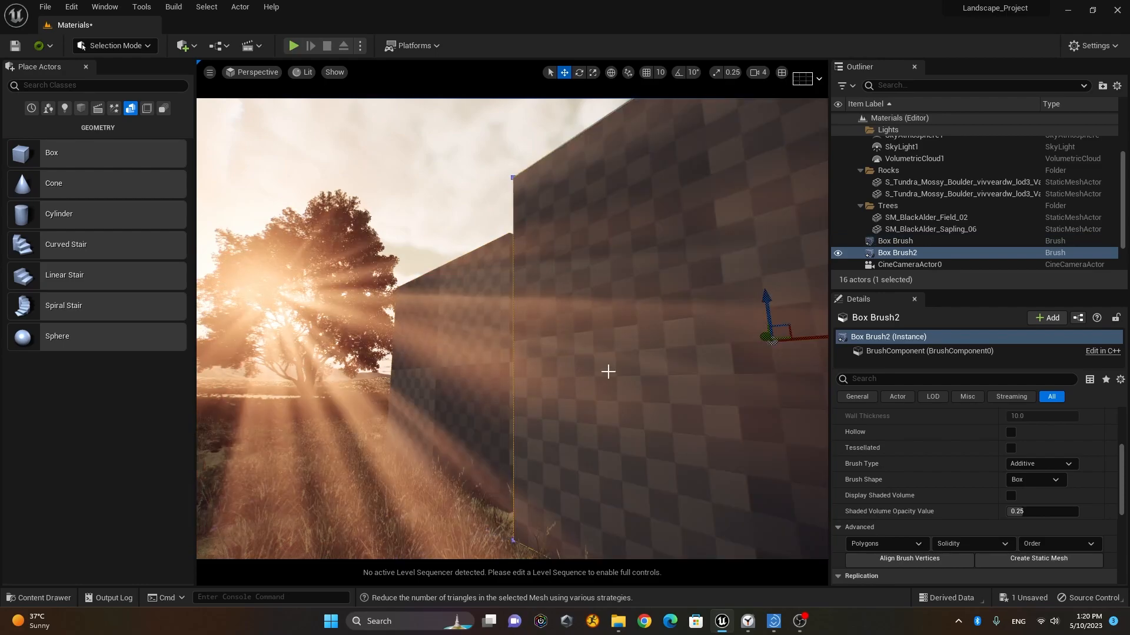
{"action": "key", "text": "r"}
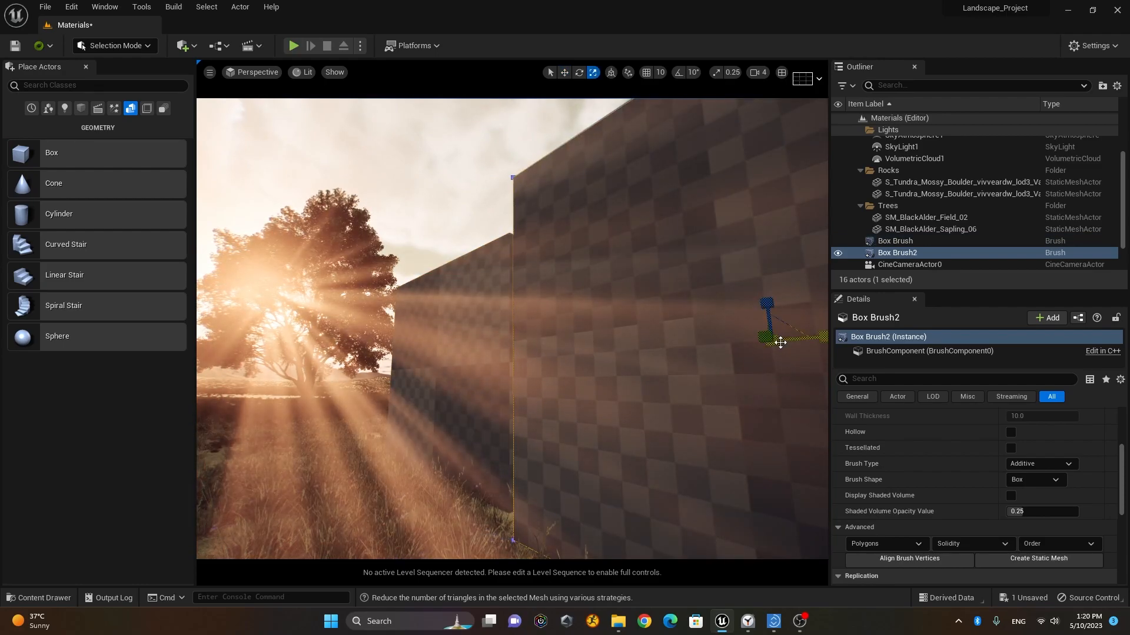
{"action": "left_click_drag", "start_coordinate": [772, 340], "coordinate": [1030, 351]}
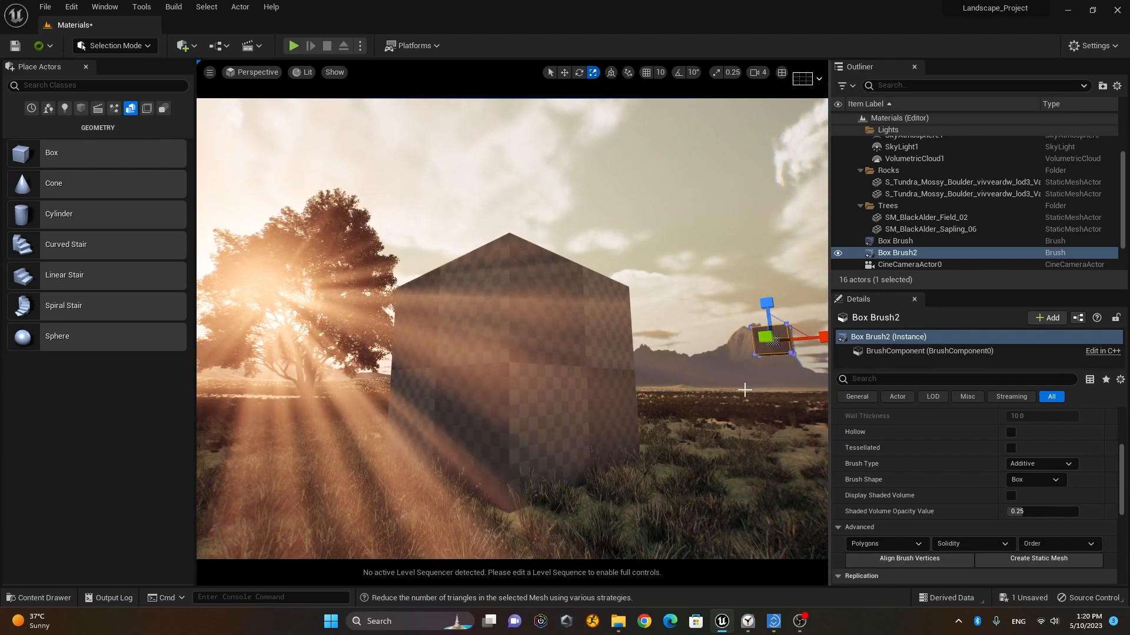
Stretch the second box brush to scale factors of about 4.37, 0.70 and 0.68 so it passes lengthwise through the first box
{"action": "right_click_drag", "start_coordinate": [745, 390], "coordinate": [739, 433]}
{"action": "mouse_move", "coordinate": [730, 464]}
{"action": "left_mouse_down"}
{"action": "mouse_move", "coordinate": [765, 443]}
{"action": "mouse_move", "coordinate": [780, 486]}
{"action": "mouse_move", "coordinate": [812, 495]}
{"action": "left_mouse_up"}
{"action": "right_click_drag", "start_coordinate": [506, 469], "coordinate": [536, 426]}
{"action": "mouse_move", "coordinate": [579, 466]}
{"action": "right_mouse_down"}
{"action": "mouse_move", "coordinate": [540, 482]}
{"action": "mouse_move", "coordinate": [526, 472]}
{"action": "mouse_move", "coordinate": [539, 474]}
{"action": "right_mouse_up"}
{"action": "left_click_drag", "start_coordinate": [599, 358], "coordinate": [599, 325]}
{"action": "right_click_drag", "start_coordinate": [590, 408], "coordinate": [558, 436]}
{"action": "mouse_move", "coordinate": [468, 453]}
{"action": "left_mouse_down"}
{"action": "mouse_move", "coordinate": [444, 456]}
{"action": "mouse_move", "coordinate": [489, 457]}
{"action": "left_mouse_up"}
Move the stretched brush sideways and down to centre it within the faces of the first box
{"action": "key", "text": "w"}
{"action": "mouse_move", "coordinate": [515, 329]}
{"action": "right_mouse_down"}
{"action": "mouse_move", "coordinate": [483, 329]}
{"action": "mouse_move", "coordinate": [504, 297]}
{"action": "right_mouse_up"}
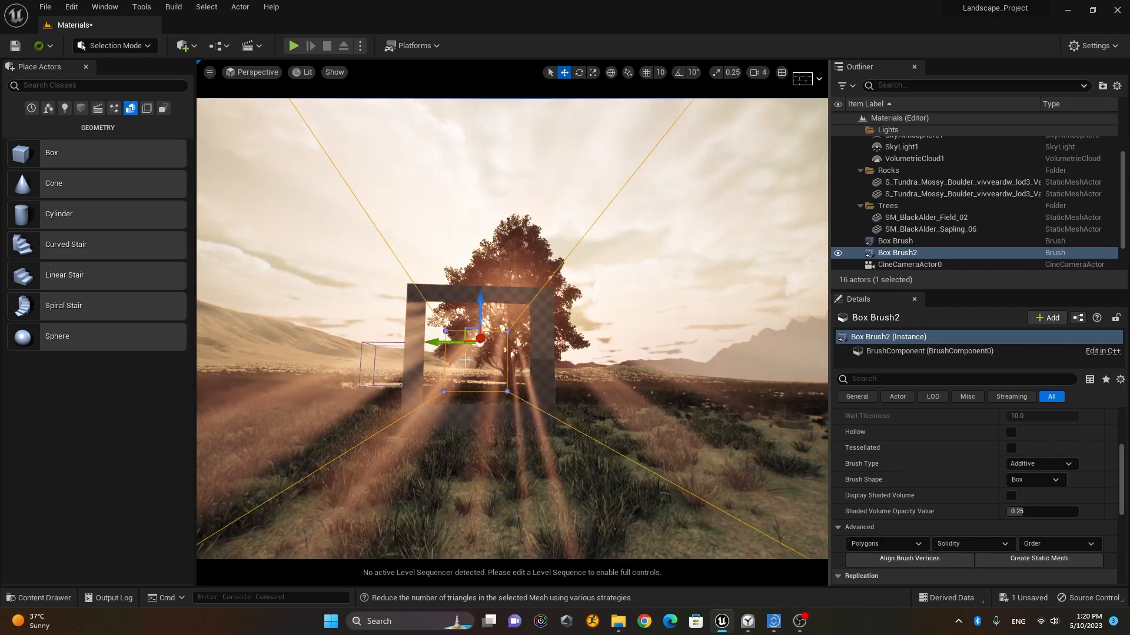
{"action": "left_click_drag", "start_coordinate": [443, 344], "coordinate": [451, 343]}
{"action": "left_click_drag", "start_coordinate": [490, 305], "coordinate": [491, 314]}
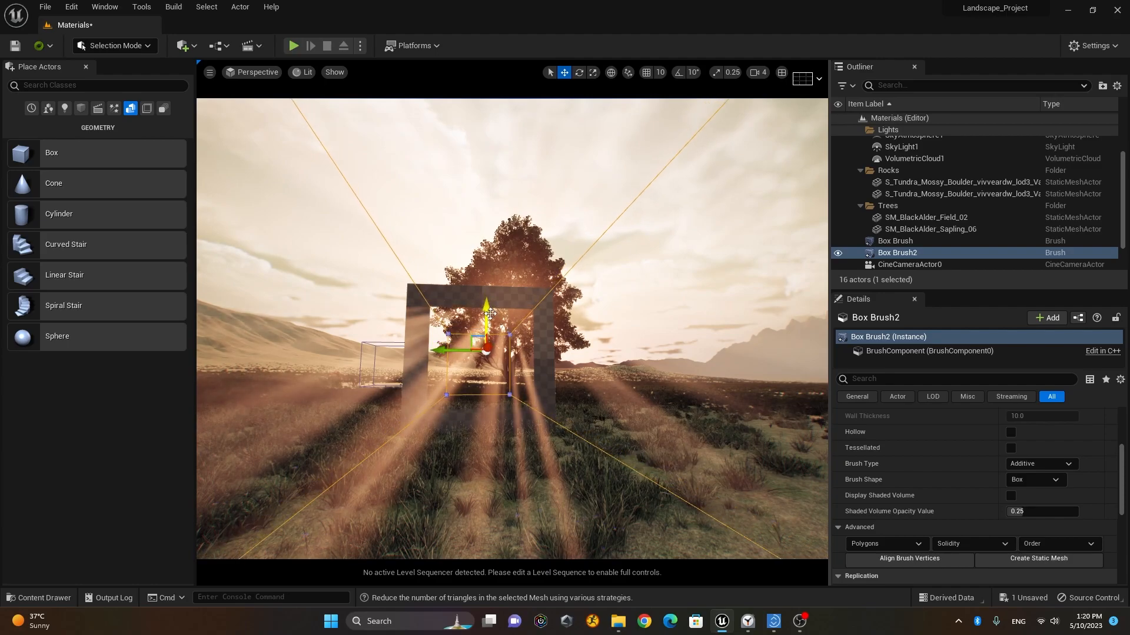
{"action": "left_click", "coordinate": [497, 229]}
{"action": "mouse_move", "coordinate": [315, 389]}
{"action": "right_mouse_down"}
{"action": "mouse_move", "coordinate": [437, 393]}
{"action": "mouse_move", "coordinate": [479, 366]}
{"action": "right_mouse_up"}
{"action": "left_click", "coordinate": [467, 315]}
Set the Brush Type of Box Brush2 to Subtractive so it cuts an opening through the first box
{"action": "left_click", "coordinate": [915, 253]}
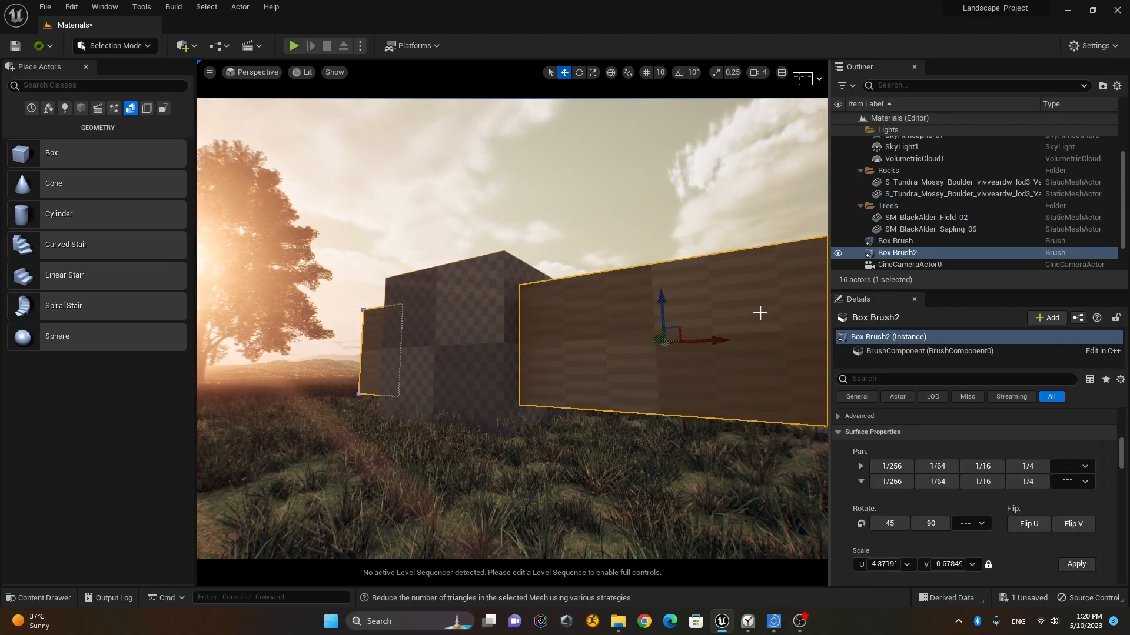
{"action": "left_click", "coordinate": [916, 254]}
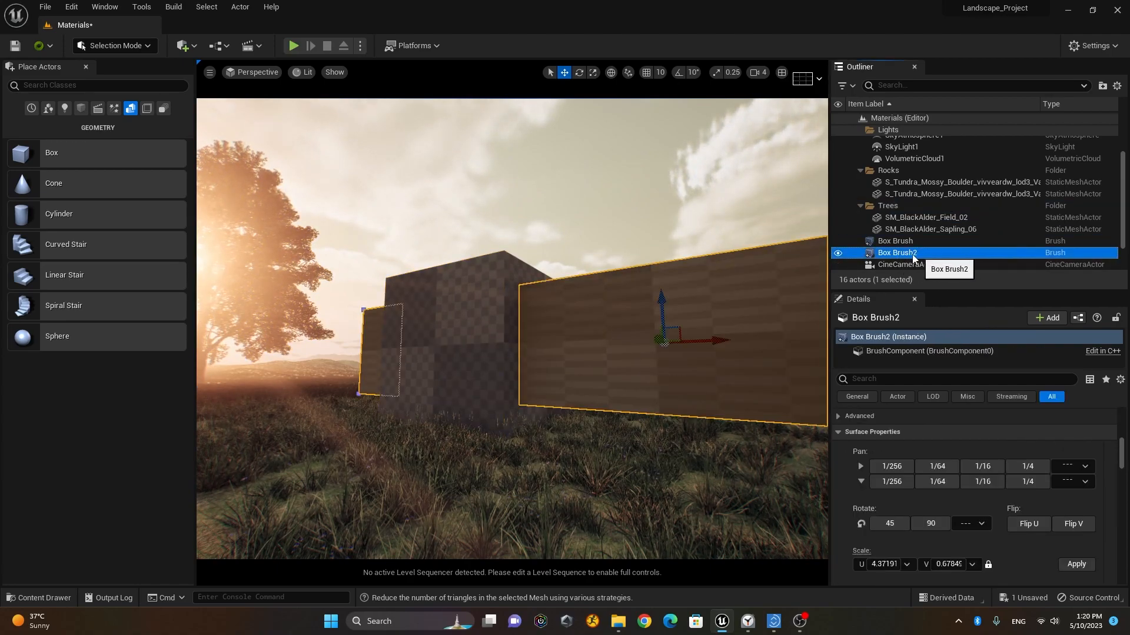
{"action": "left_click_drag", "start_coordinate": [1123, 459], "coordinate": [1124, 434]}
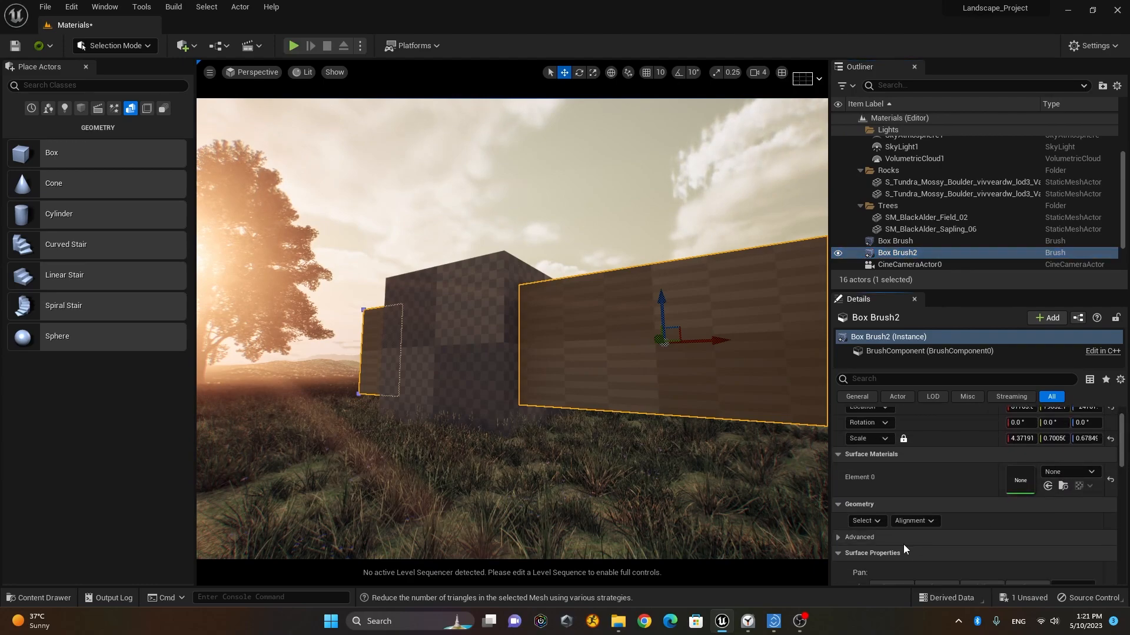
{"action": "left_click", "coordinate": [835, 553]}
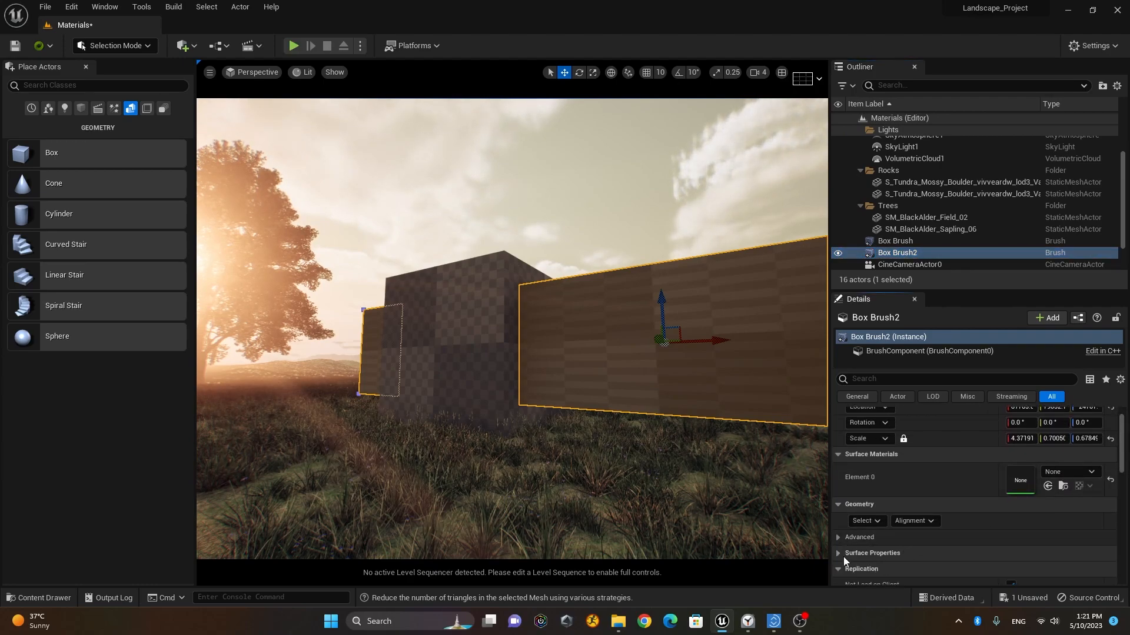
{"action": "left_click", "coordinate": [838, 537]}
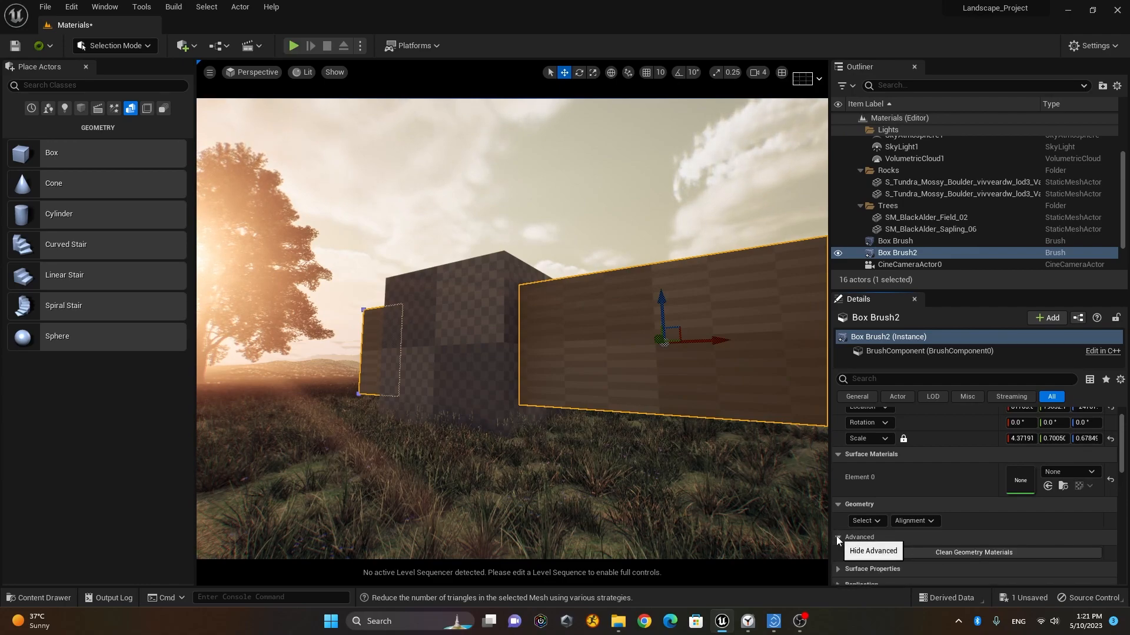
{"action": "left_click", "coordinate": [838, 537]}
{"action": "scroll", "coordinate": [927, 501], "scroll_direction": "up", "scroll_amount": 1}
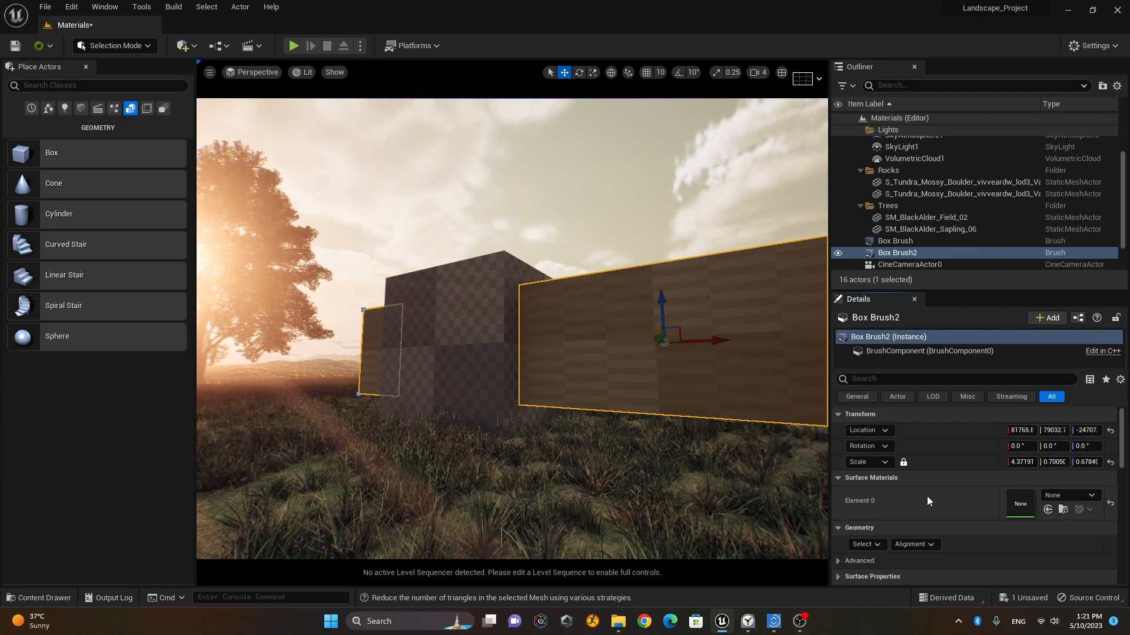
{"action": "scroll", "coordinate": [993, 490], "scroll_direction": "down", "scroll_amount": 6}
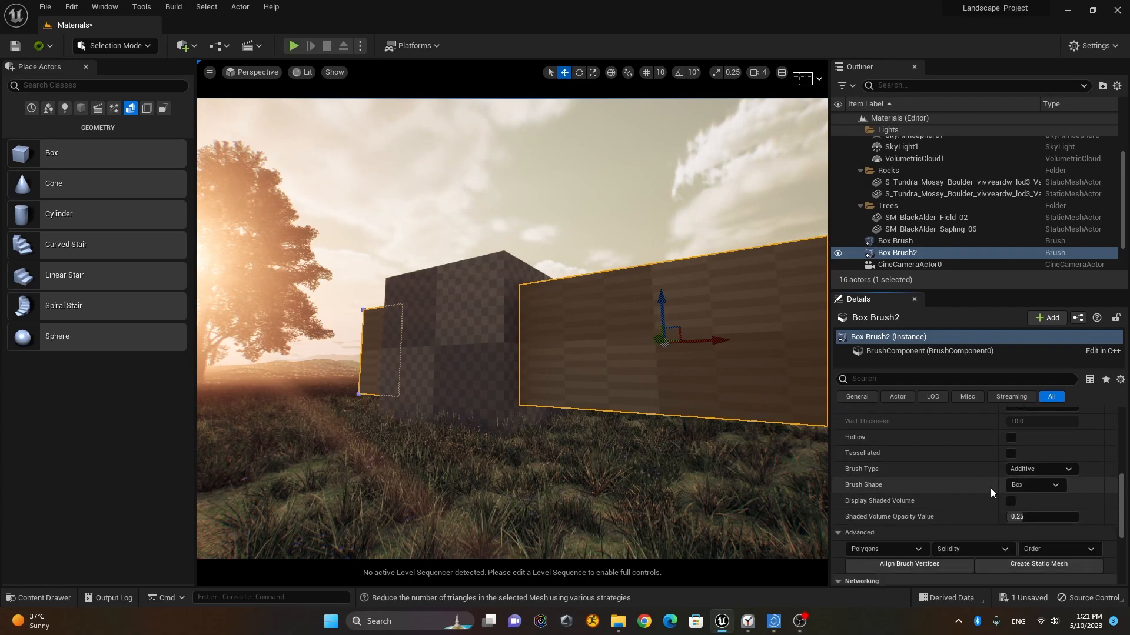
{"action": "scroll", "coordinate": [934, 475], "scroll_direction": "up", "scroll_amount": 2}
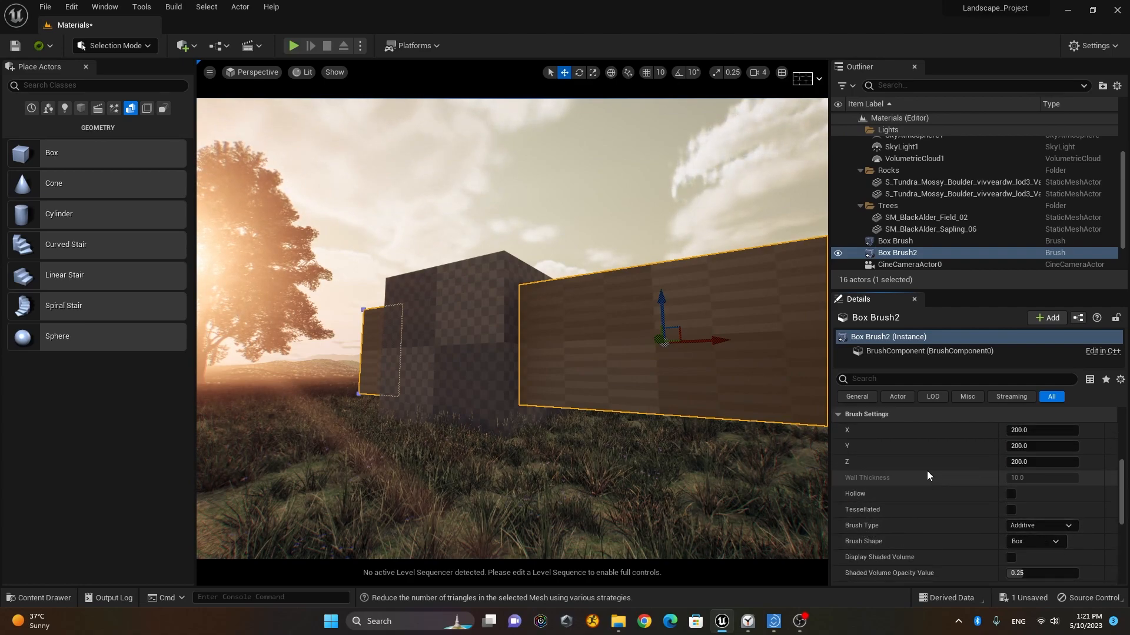
{"action": "scroll", "coordinate": [900, 517], "scroll_direction": "down", "scroll_amount": 1}
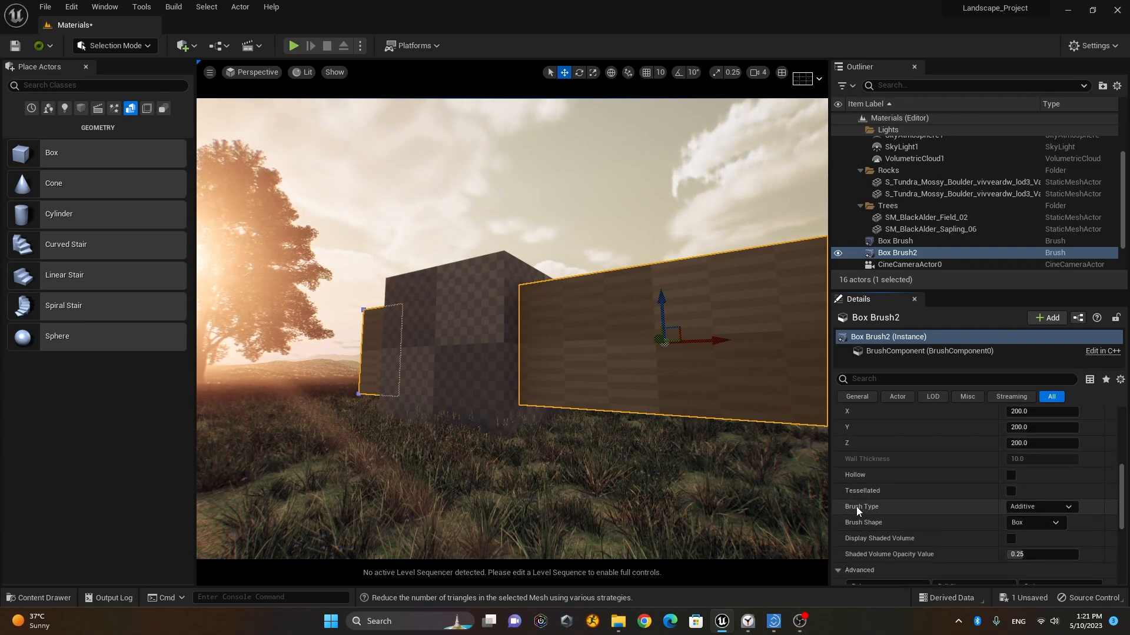
{"action": "left_click", "coordinate": [1047, 507]}
{"action": "left_click", "coordinate": [1048, 526]}
{"action": "mouse_move", "coordinate": [559, 428]}
{"action": "left_mouse_down", "text": "alt"}
{"action": "mouse_move", "coordinate": [436, 443]}
{"action": "mouse_move", "coordinate": [548, 442]}
{"action": "mouse_move", "coordinate": [560, 429]}
{"action": "left_mouse_up", "text": "alt"}
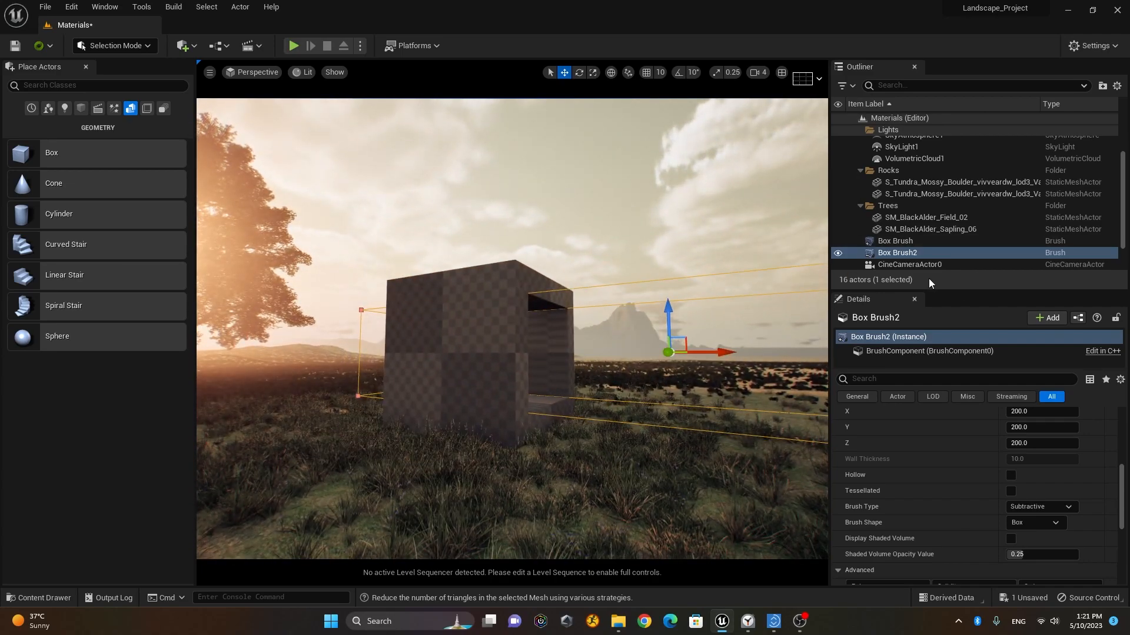
Duplicate the subtractive brush, rotate the copy perpendicular to the original about the vertical axis and run it through the box's other two sides
{"action": "left_click", "coordinate": [914, 253]}
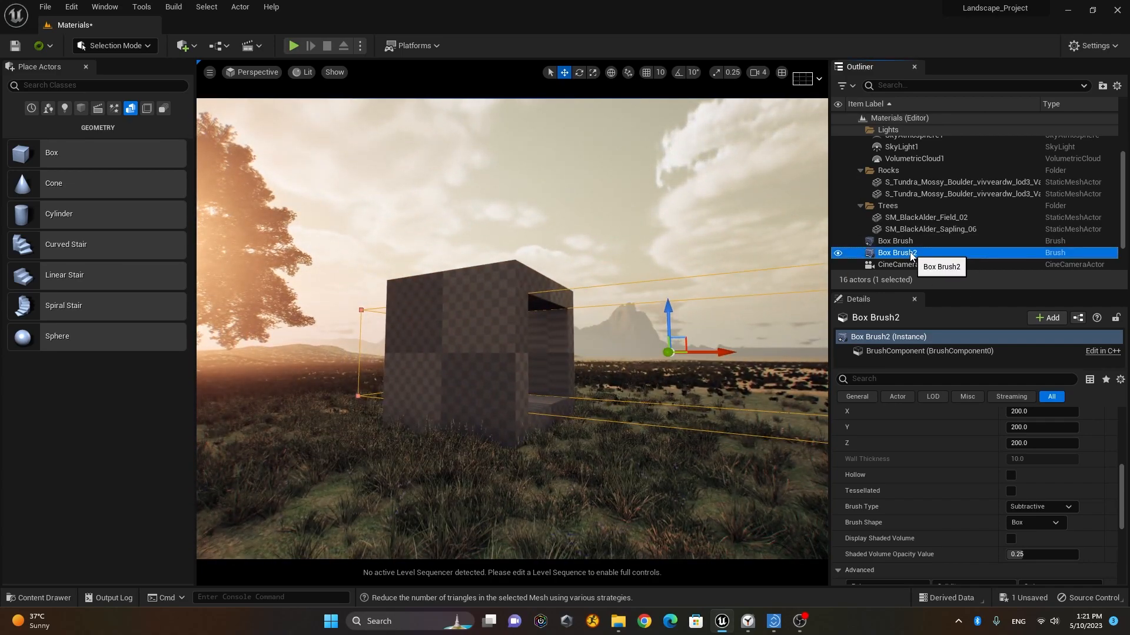
{"action": "key", "text": "ctrl+d"}
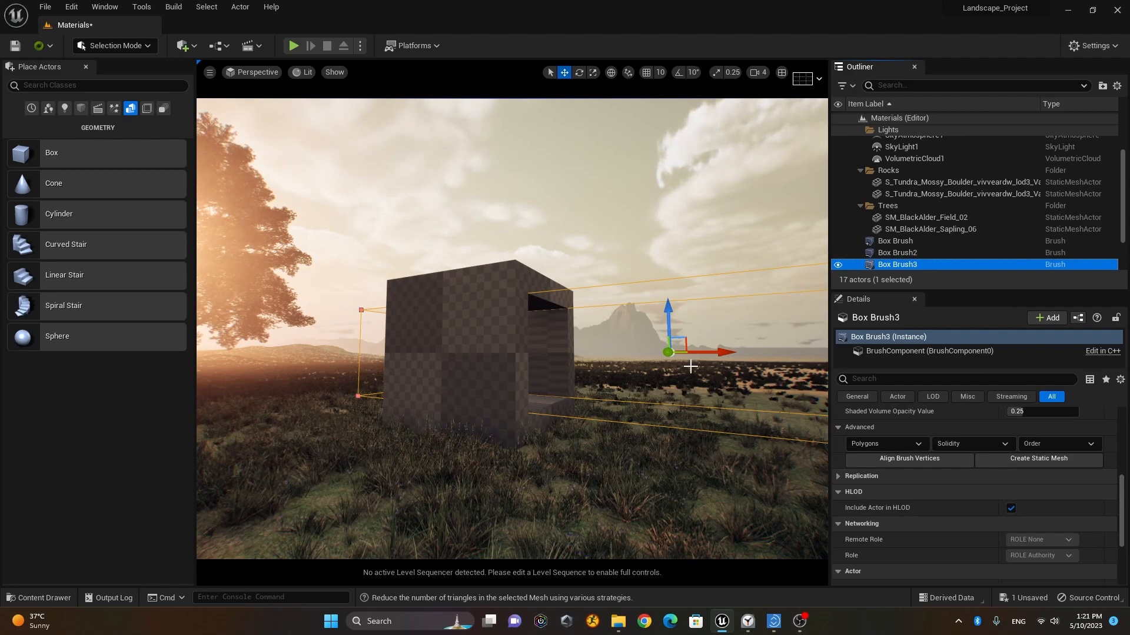
{"action": "key", "text": "e"}
{"action": "mouse_move", "coordinate": [724, 352]}
{"action": "left_mouse_down"}
{"action": "mouse_move", "coordinate": [642, 353]}
{"action": "mouse_move", "coordinate": [721, 351]}
{"action": "left_mouse_up"}
{"action": "key", "text": "ctrl+z"}
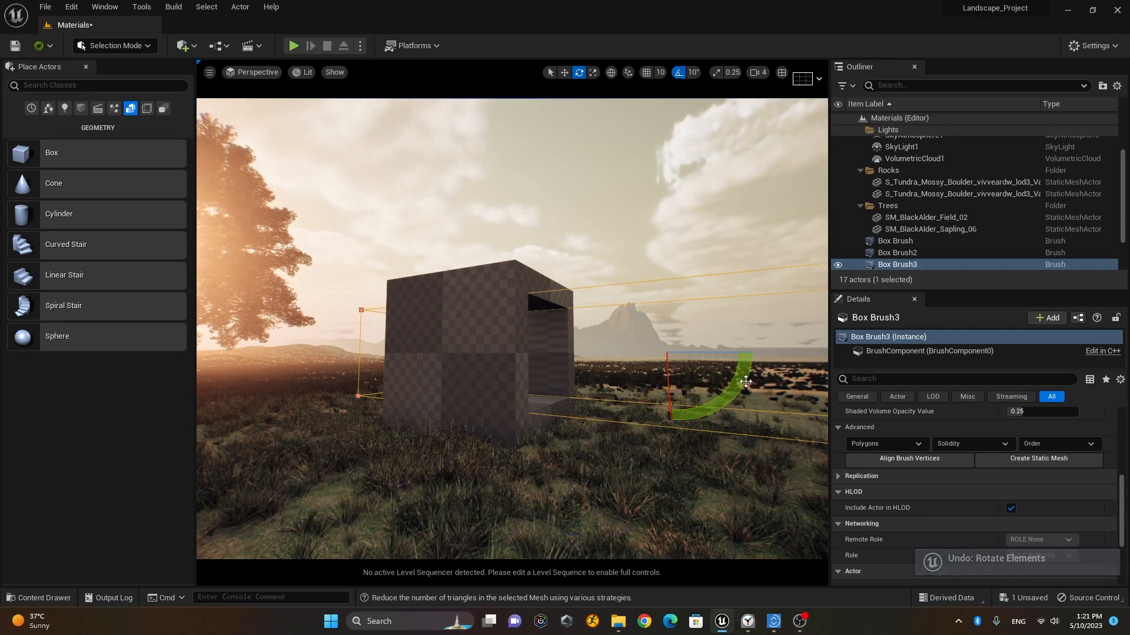
{"action": "mouse_move", "coordinate": [723, 354]}
{"action": "left_mouse_down"}
{"action": "mouse_move", "coordinate": [783, 355]}
{"action": "mouse_move", "coordinate": [624, 355]}
{"action": "mouse_move", "coordinate": [697, 352]}
{"action": "mouse_move", "coordinate": [491, 337]}
{"action": "mouse_move", "coordinate": [526, 353]}
{"action": "left_mouse_up"}
{"action": "key", "text": "w"}
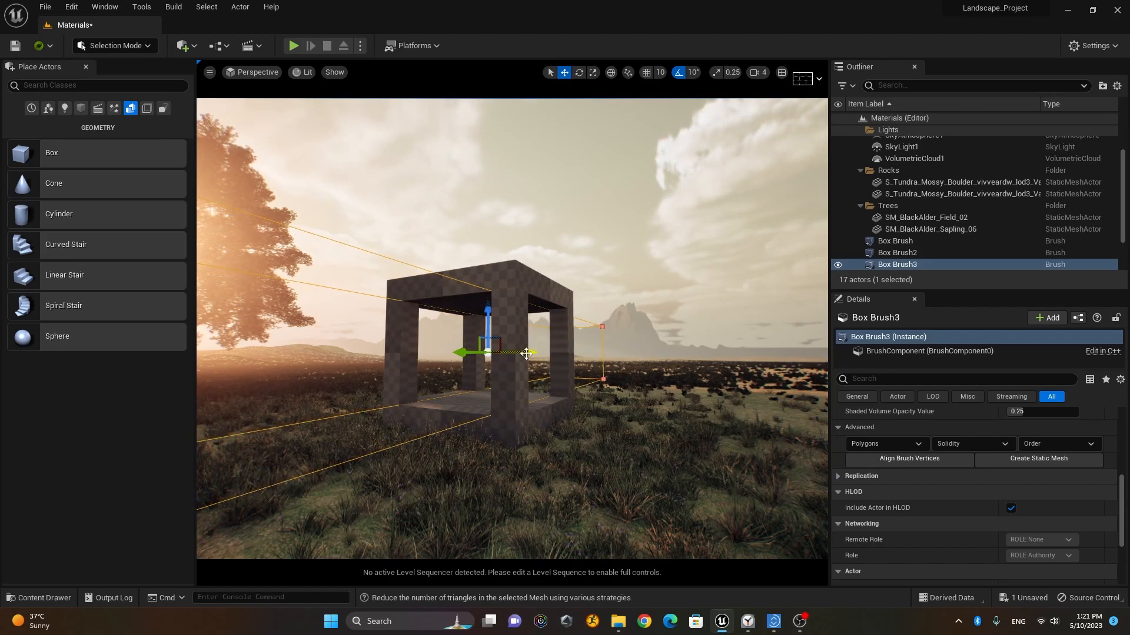
Convert the three box brushes together into one static mesh with the default name, stored in the Texture folder
{"action": "left_click", "coordinate": [917, 240]}
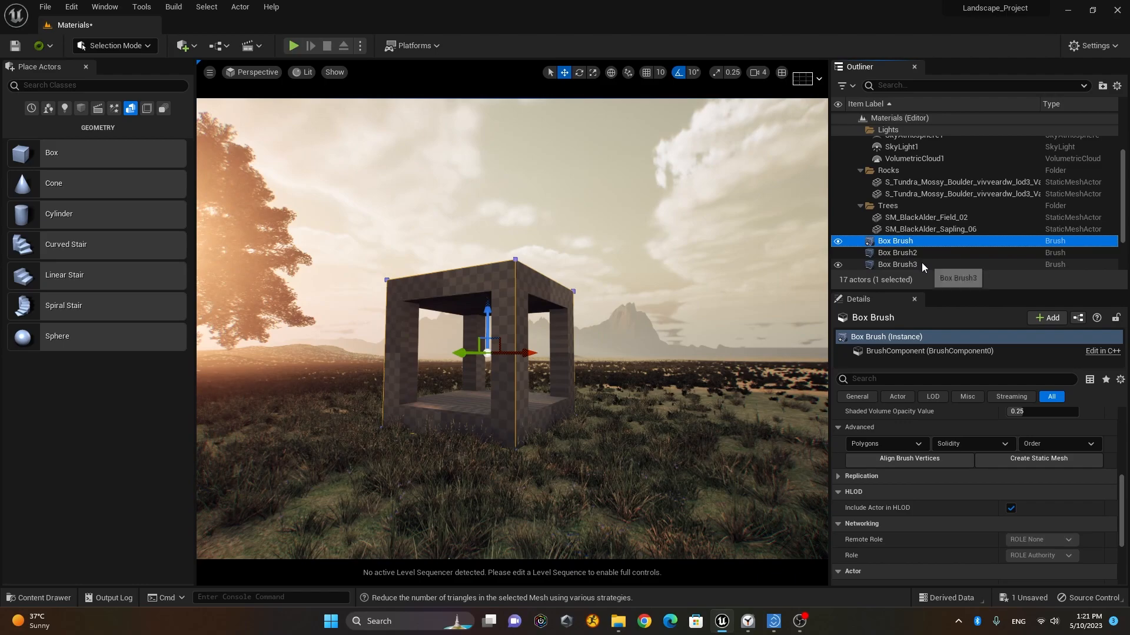
{"action": "left_click", "coordinate": [922, 263], "text": "shift"}
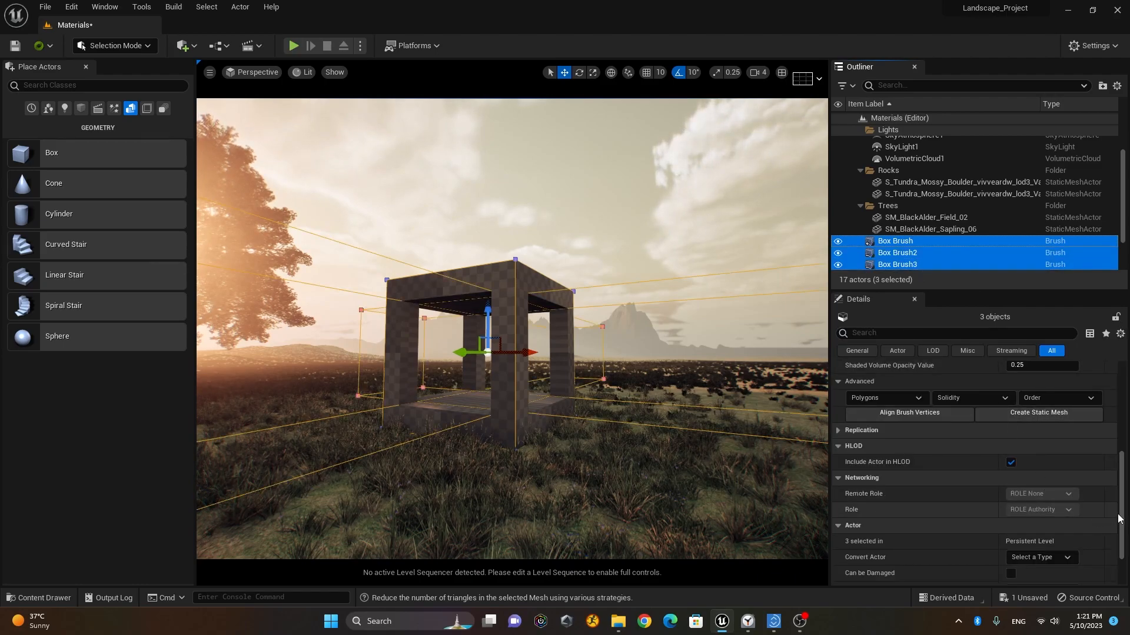
{"action": "left_click_drag", "start_coordinate": [1124, 519], "coordinate": [1128, 544]}
{"action": "scroll", "coordinate": [1128, 544], "scroll_direction": "up", "scroll_amount": 3}
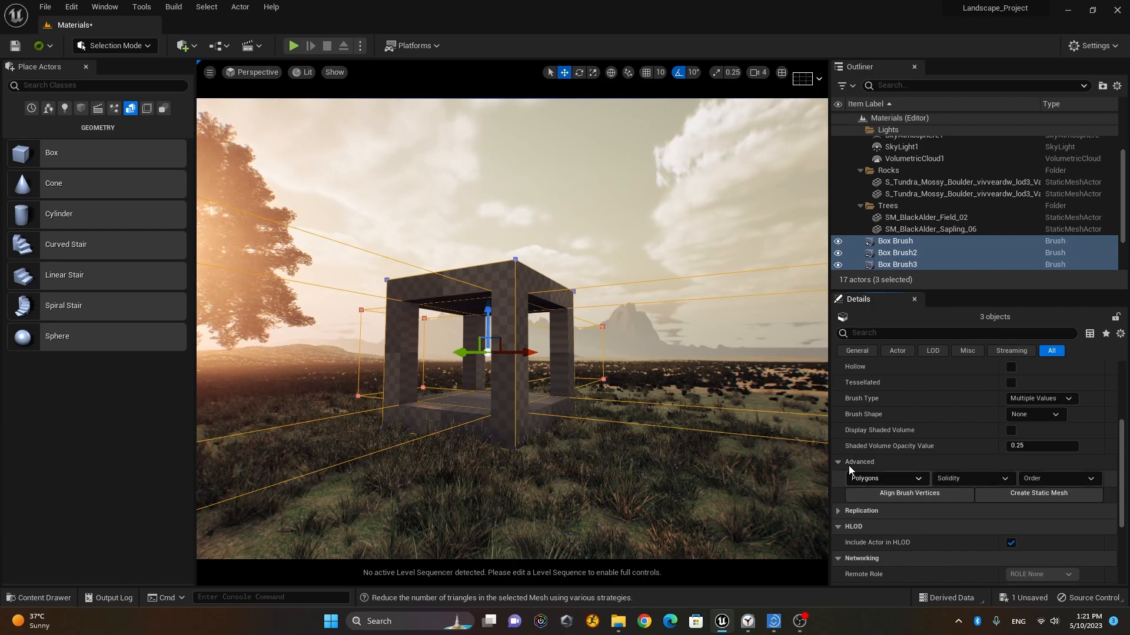
{"action": "left_click", "coordinate": [1050, 496]}
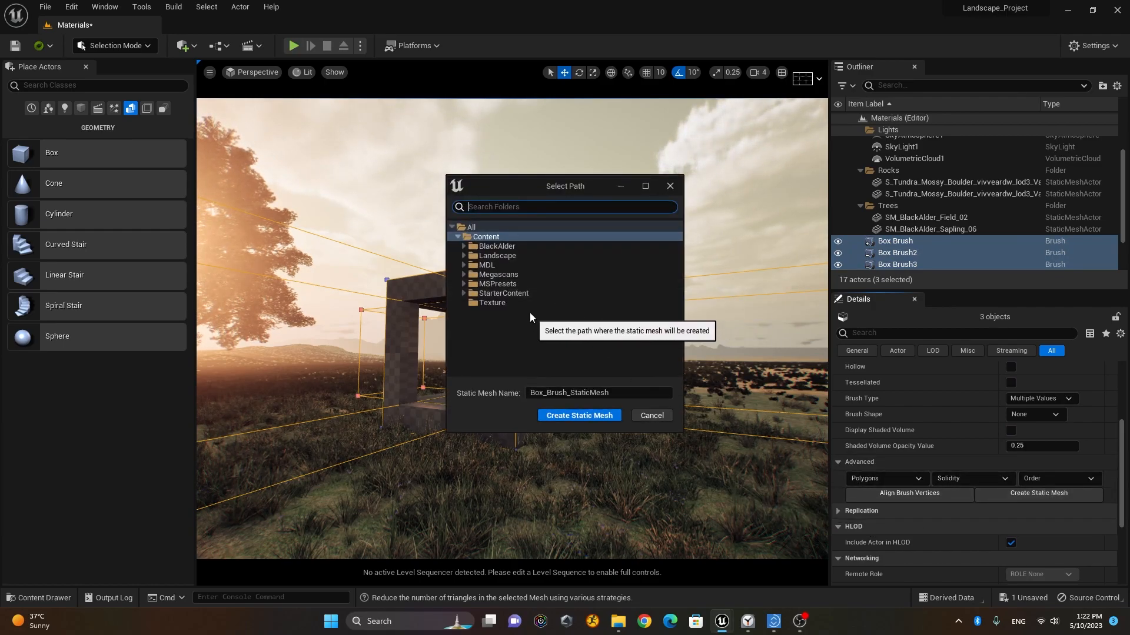
{"action": "left_click", "coordinate": [515, 305]}
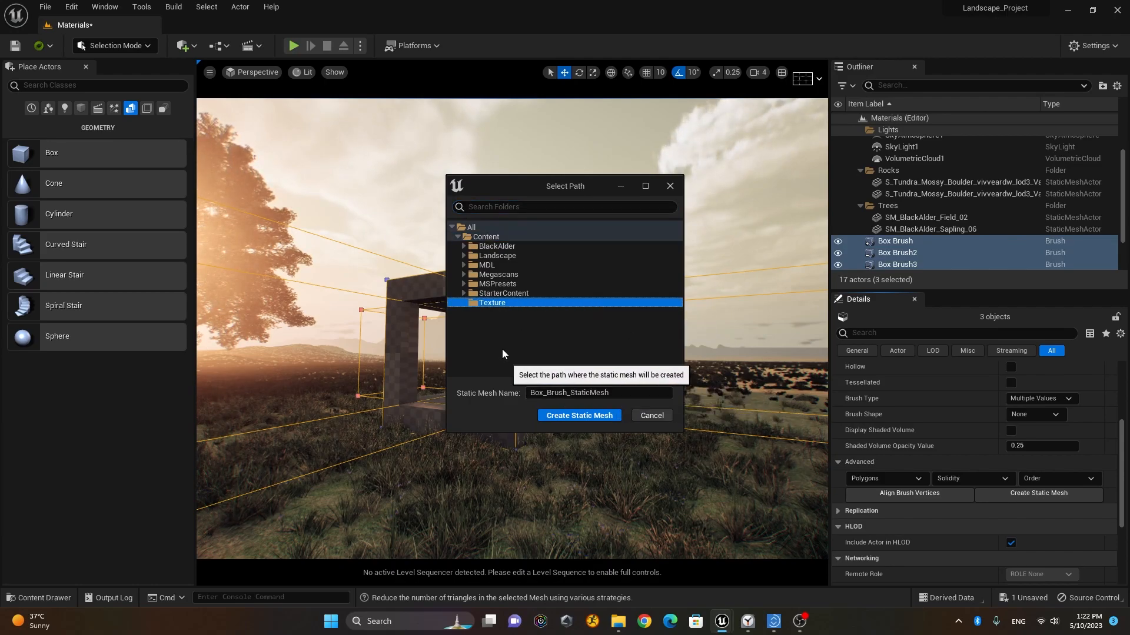
{"action": "left_click", "coordinate": [588, 417]}
Rotate the new static mesh about its vertical axis to angle its openings towards the camera
{"action": "right_click_drag", "start_coordinate": [421, 455], "coordinate": [421, 444]}
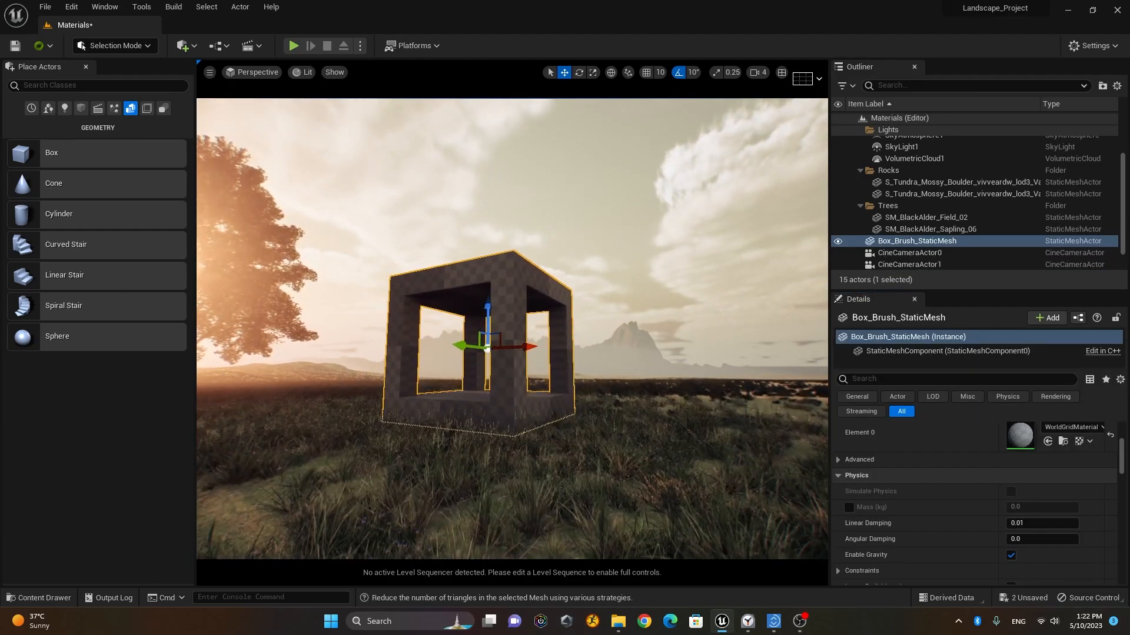
{"action": "scroll", "coordinate": [495, 437], "scroll_direction": "up", "scroll_amount": 1}
{"action": "left_click_drag", "start_coordinate": [496, 436], "coordinate": [467, 447], "text": "alt"}
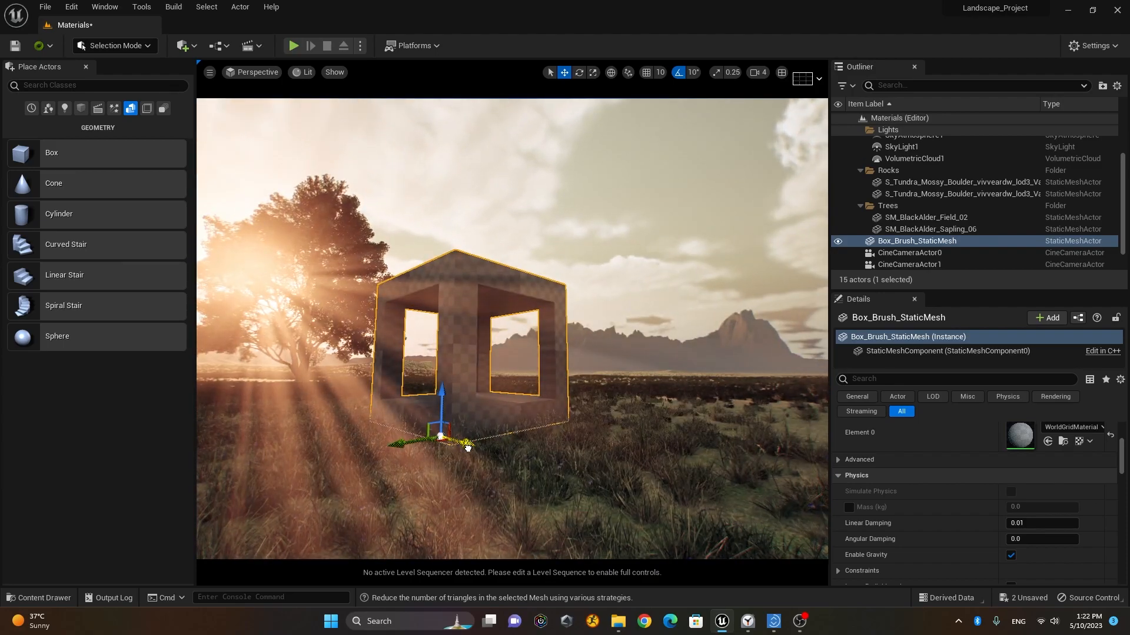
{"action": "right_click_drag", "start_coordinate": [383, 463], "coordinate": [394, 460]}
{"action": "scroll", "coordinate": [486, 486], "scroll_direction": "up", "scroll_amount": 1}
{"action": "key", "text": "e"}
{"action": "left_click_drag", "start_coordinate": [579, 532], "coordinate": [582, 505]}
{"action": "key", "text": "w"}
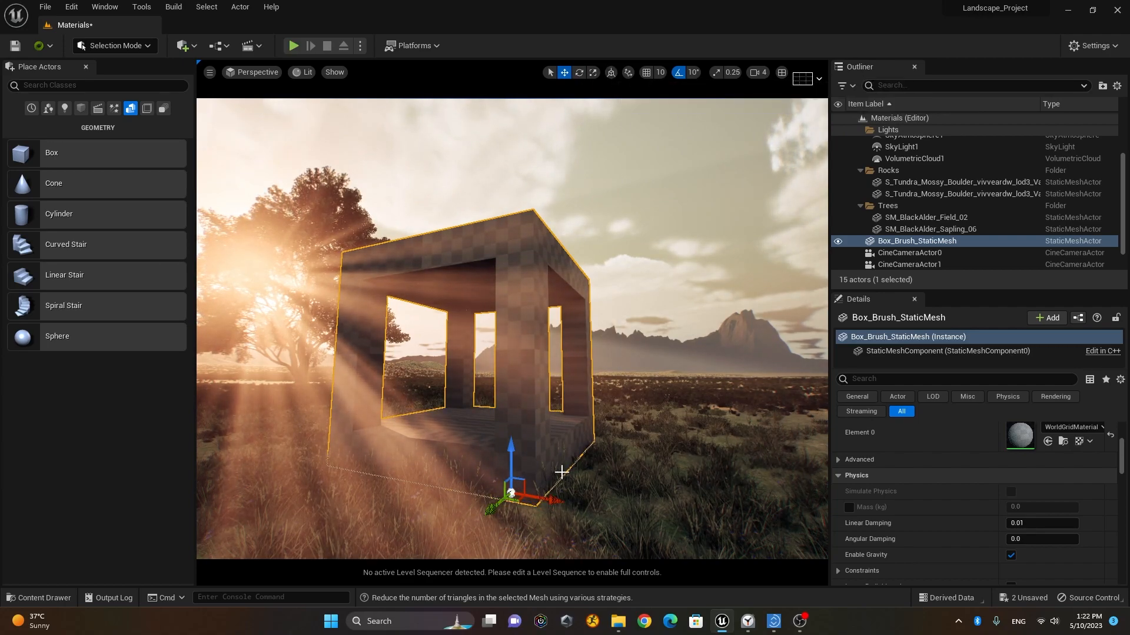
Shift the static mesh along its X axis away from the tree and readjust its rotation
{"action": "left_click_drag", "start_coordinate": [551, 497], "coordinate": [627, 517]}
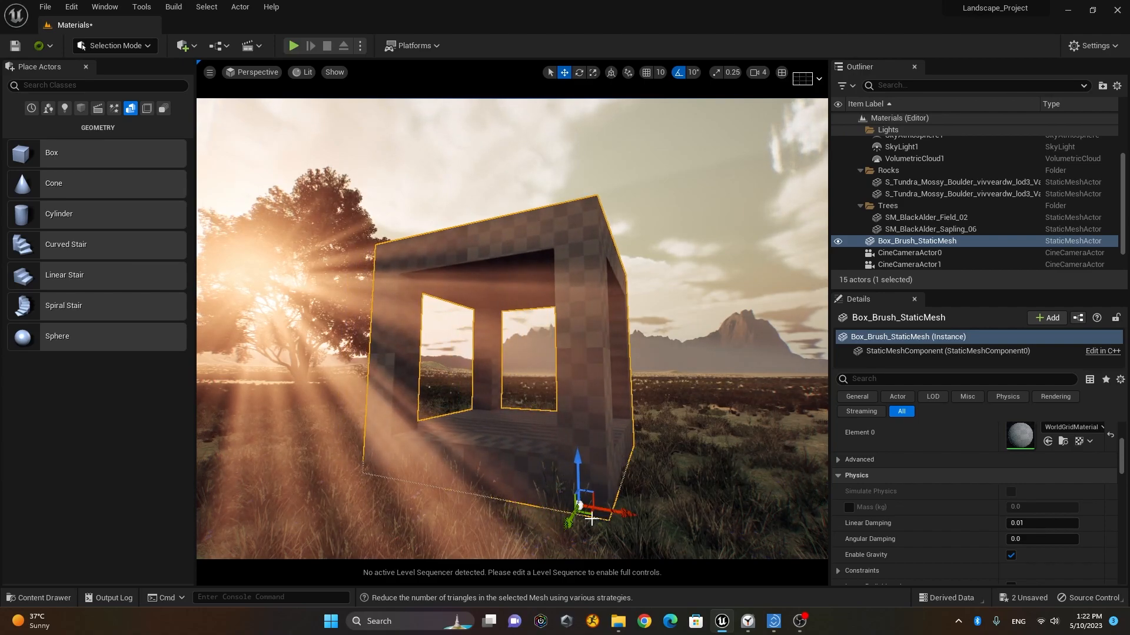
{"action": "key", "text": "e"}
{"action": "left_click_drag", "start_coordinate": [641, 529], "coordinate": [613, 513]}
{"action": "key", "text": "w"}
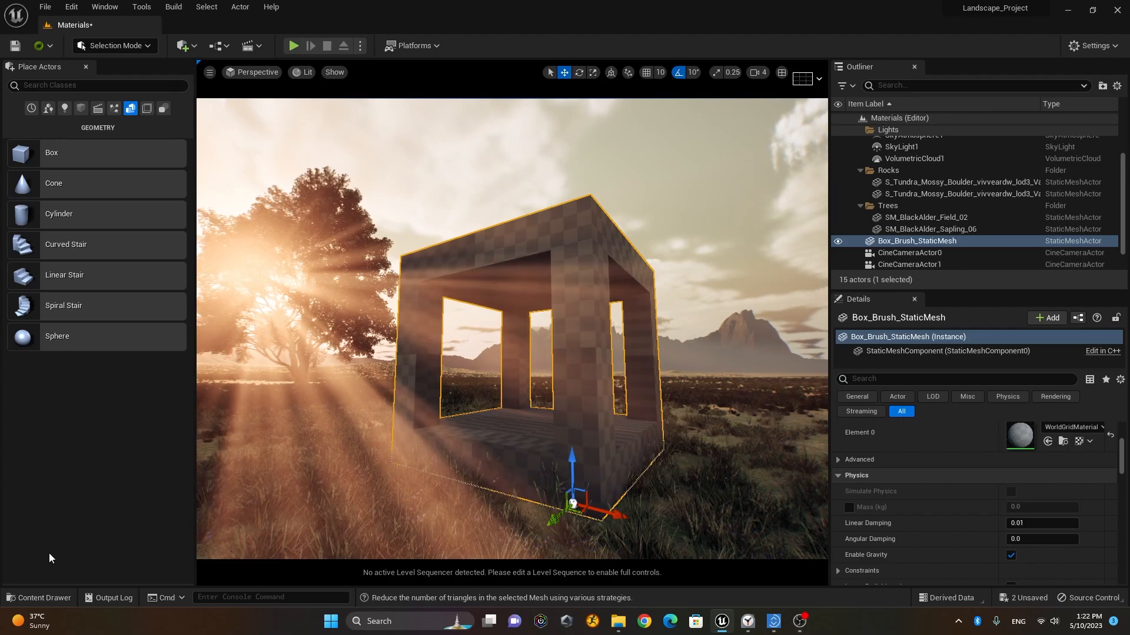
Create a new material named Brick_Mat in the Texture folder alongside the brick wall textures
{"action": "left_click", "coordinate": [39, 598]}
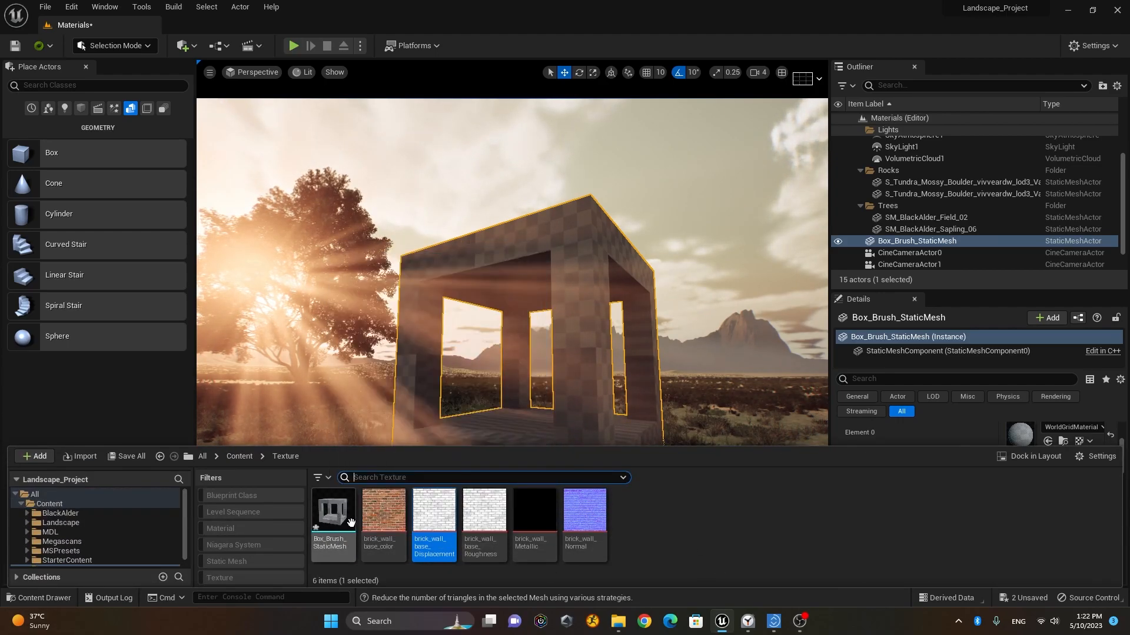
{"action": "mouse_move", "coordinate": [333, 526]}
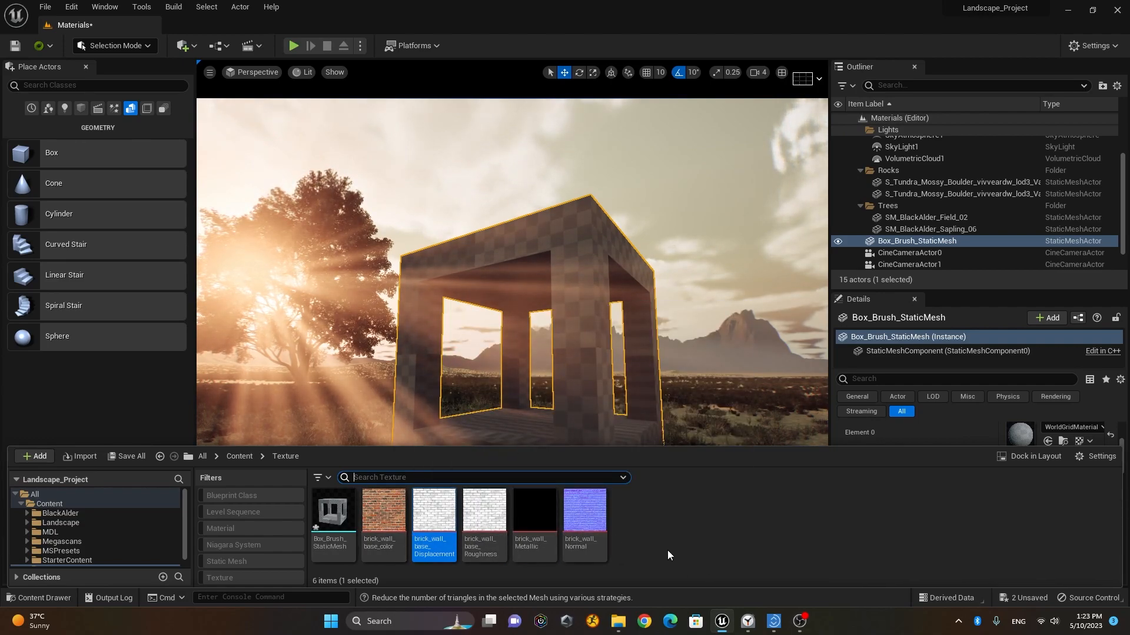
{"action": "left_click", "coordinate": [384, 516]}
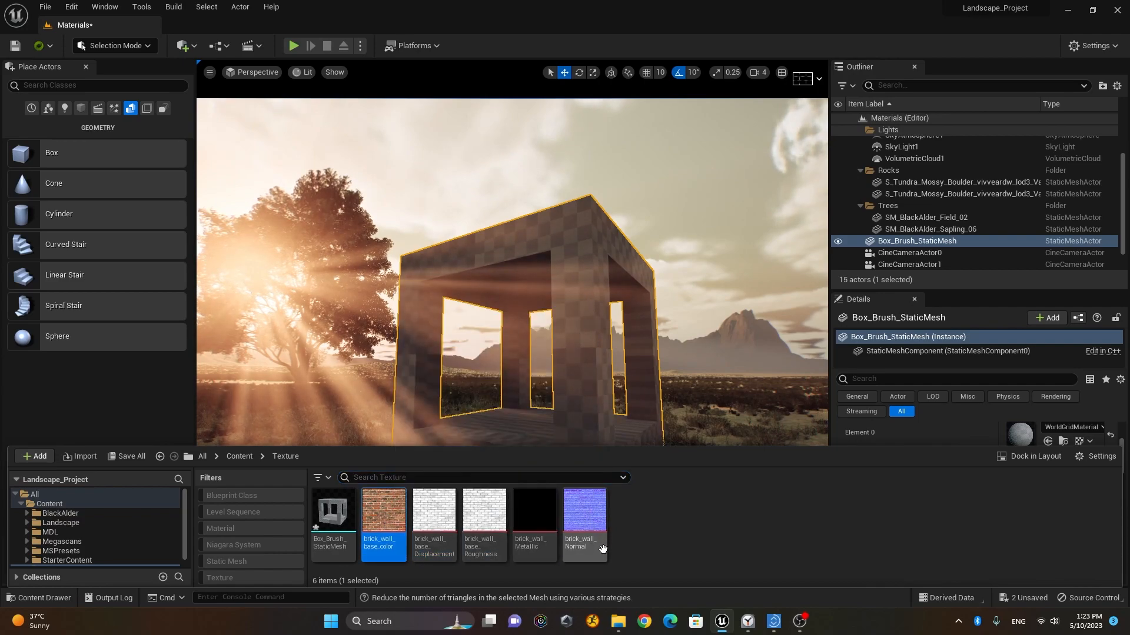
{"action": "left_click", "coordinate": [433, 517]}
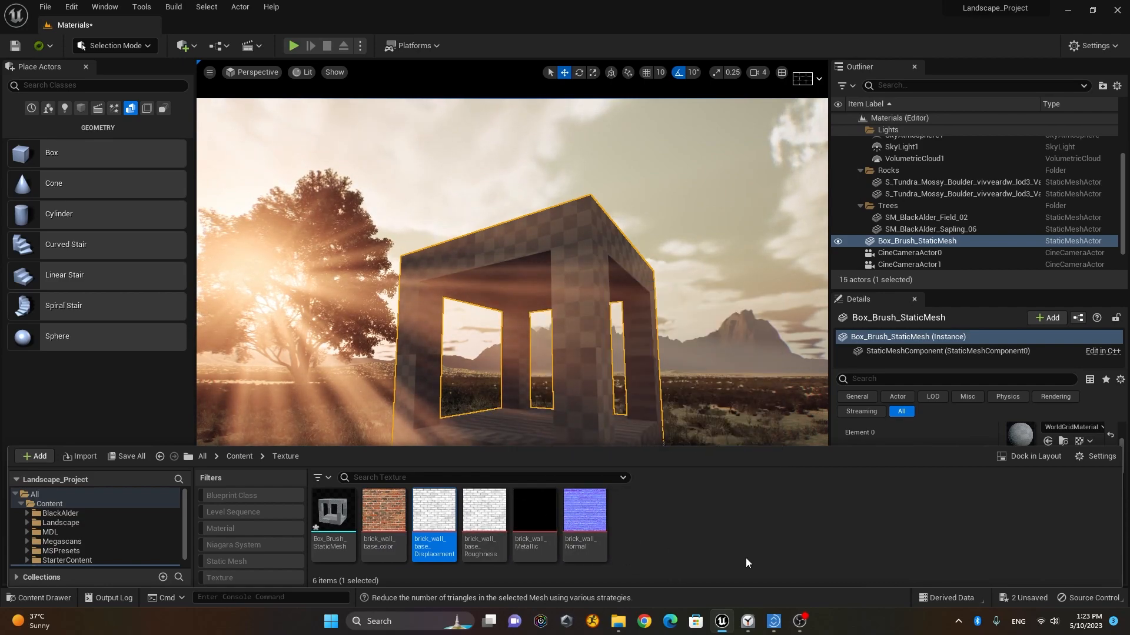
{"action": "left_click", "coordinate": [683, 522]}
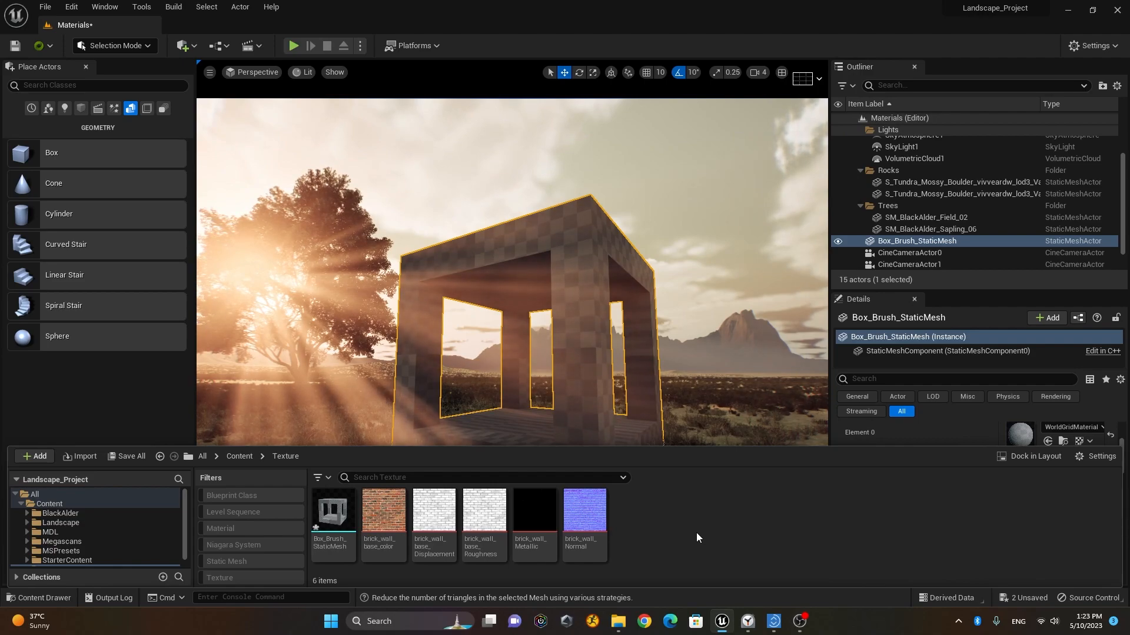
{"action": "right_click", "coordinate": [667, 518]}
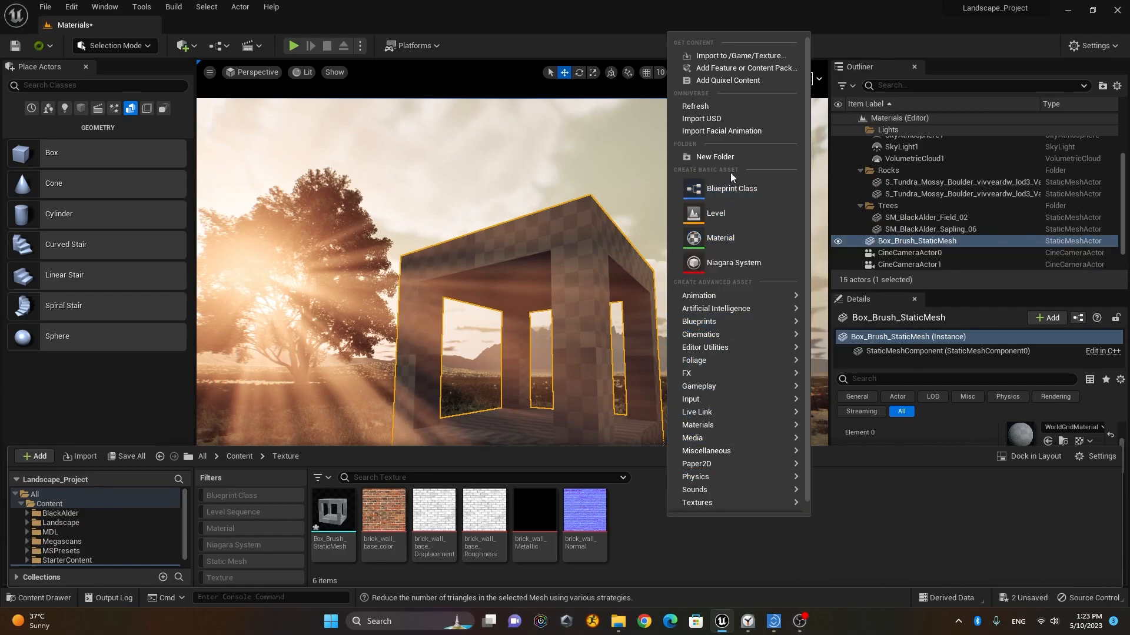
{"action": "left_click", "coordinate": [752, 238]}
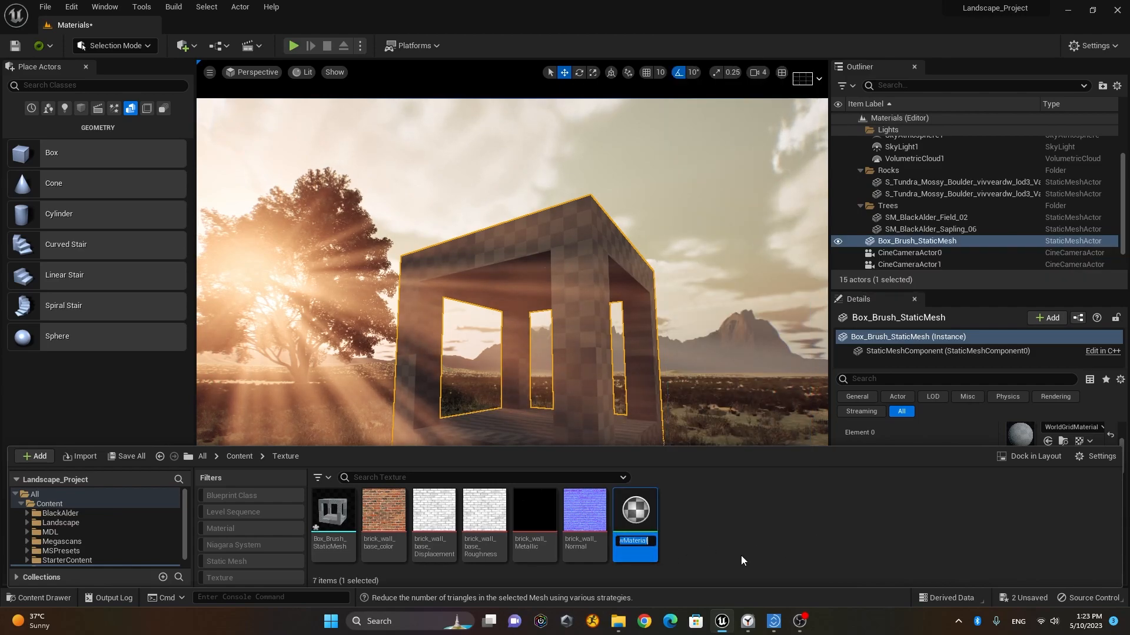
{"action": "type", "text": "Brick_M"}
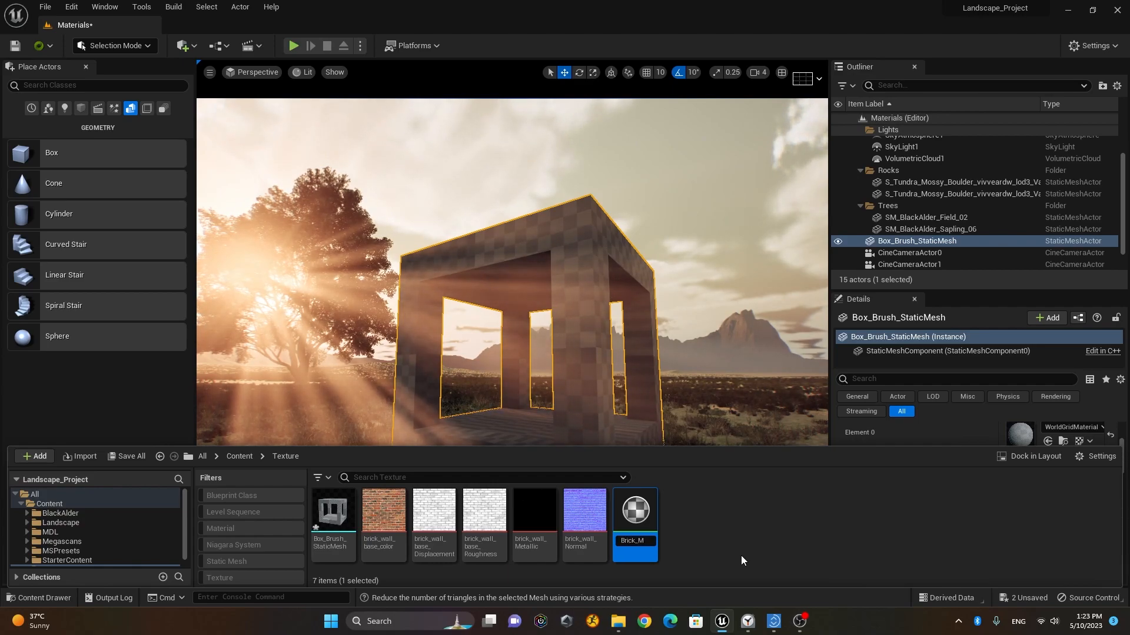
{"action": "type", "text": "at"}
{"action": "key", "text": "Return"}
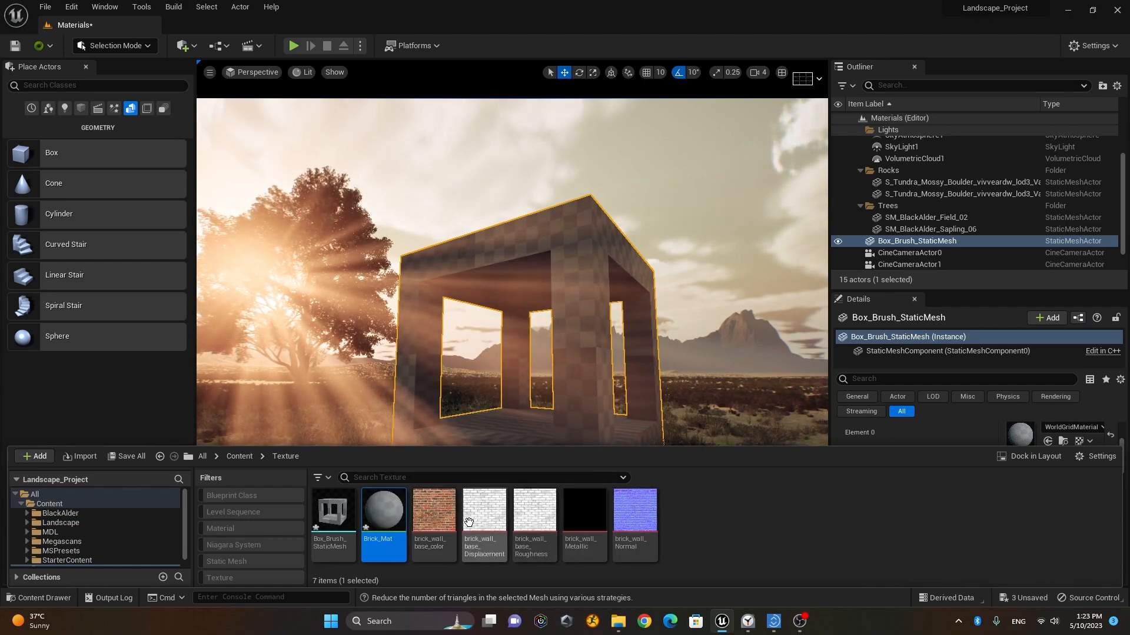
Open Brick_Mat for editing and dock its editor window beside the Materials level
{"action": "double_click", "coordinate": [381, 510]}
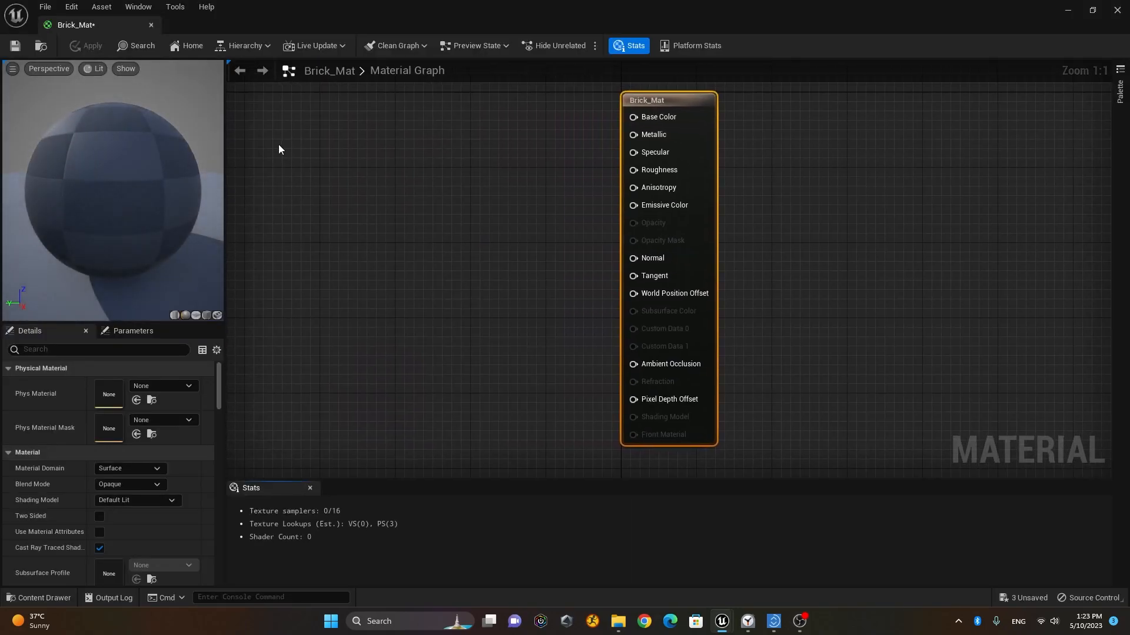
{"action": "left_click_drag", "start_coordinate": [98, 26], "coordinate": [203, 27]}
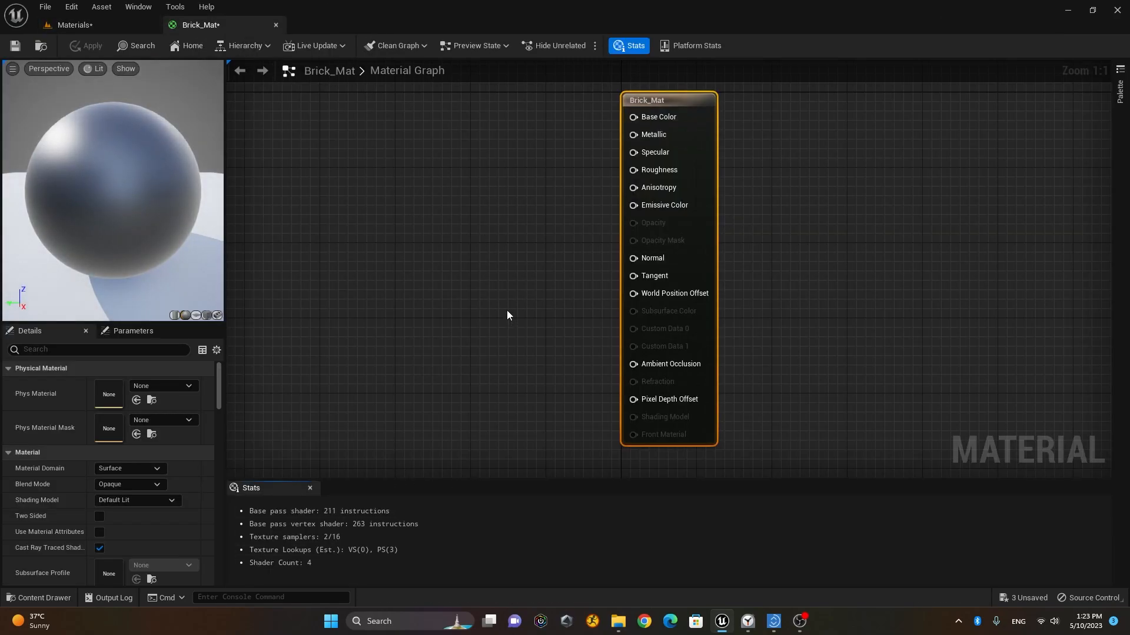
Examine the Brick_Mat result node and its input pins in the material graph
{"action": "scroll", "coordinate": [517, 288], "scroll_direction": "down", "scroll_amount": 2}
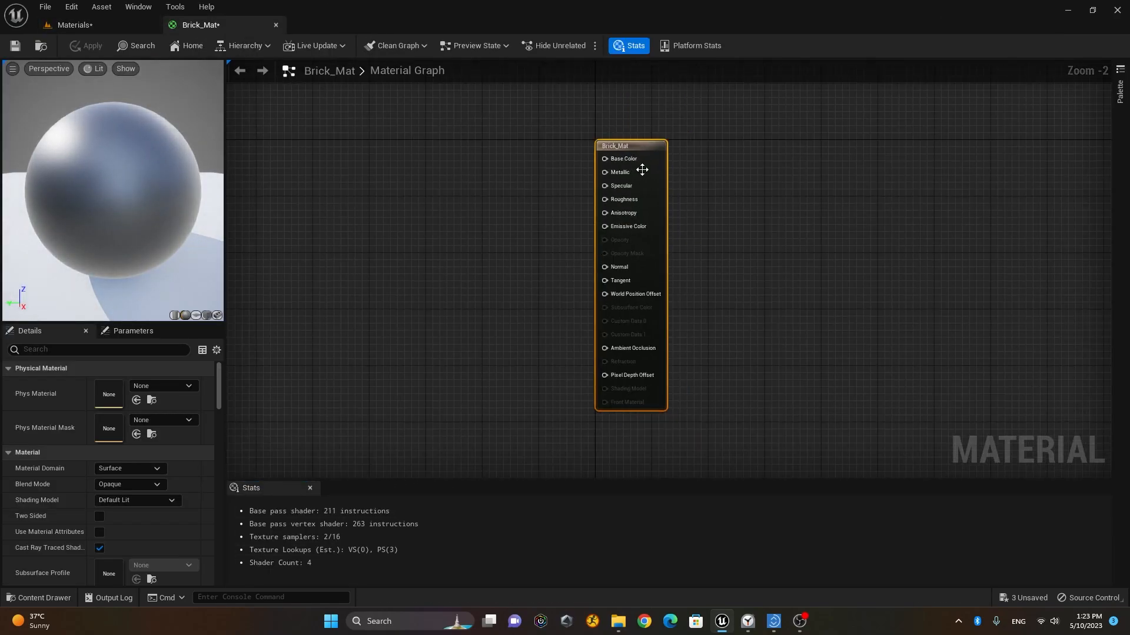
{"action": "scroll", "coordinate": [746, 201], "scroll_direction": "up", "scroll_amount": 1}
{"action": "mouse_move", "coordinate": [756, 232]}
{"action": "right_mouse_down"}
{"action": "mouse_move", "coordinate": [780, 214]}
{"action": "mouse_move", "coordinate": [787, 229]}
{"action": "mouse_move", "coordinate": [773, 224]}
{"action": "right_mouse_up"}
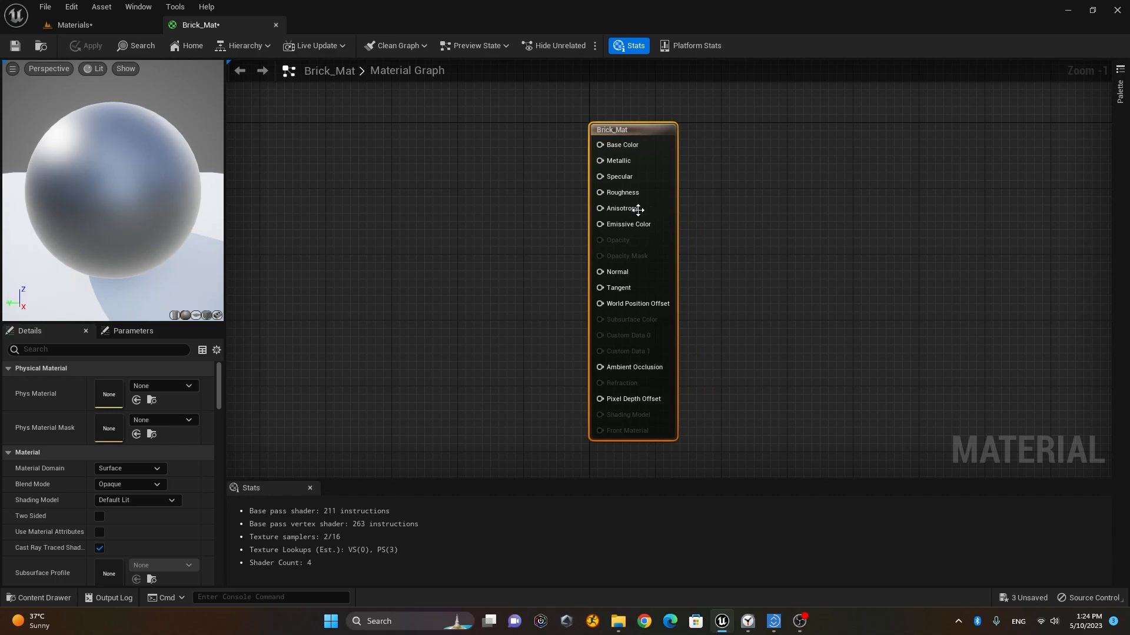
{"action": "scroll", "coordinate": [522, 230], "scroll_direction": "down", "scroll_amount": 3}
{"action": "scroll", "coordinate": [532, 230], "scroll_direction": "up", "scroll_amount": 3}
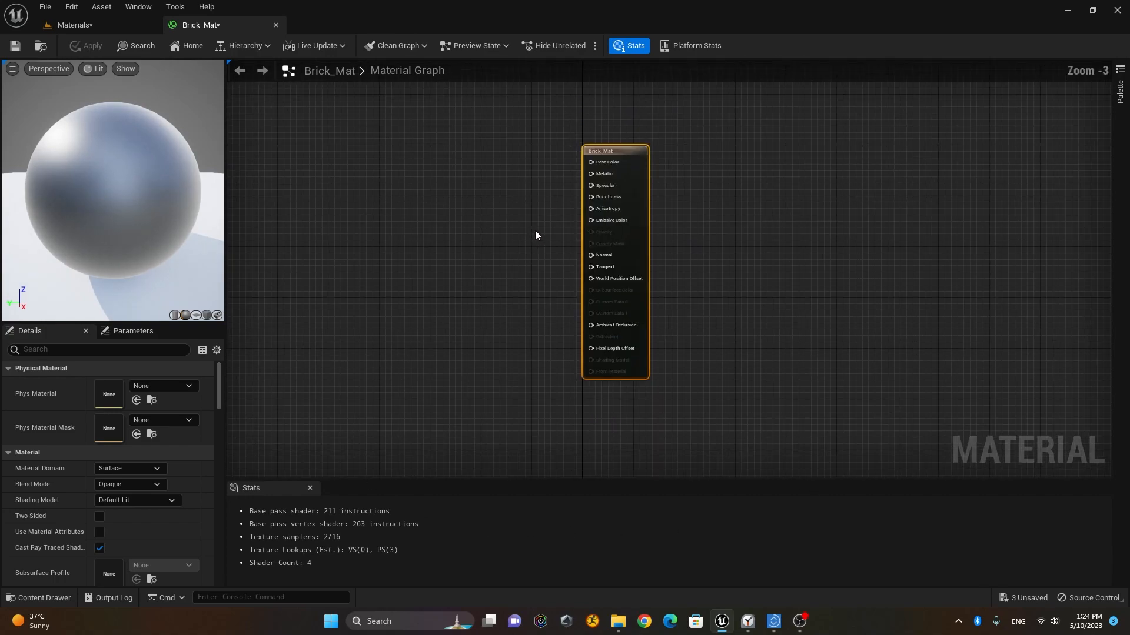
{"action": "scroll", "coordinate": [510, 234], "scroll_direction": "down", "scroll_amount": 5}
{"action": "scroll", "coordinate": [552, 234], "scroll_direction": "up", "scroll_amount": 5}
{"action": "scroll", "coordinate": [528, 237], "scroll_direction": "down", "scroll_amount": 2}
{"action": "scroll", "coordinate": [528, 237], "scroll_direction": "down", "scroll_amount": 5}
{"action": "scroll", "coordinate": [538, 234], "scroll_direction": "up", "scroll_amount": 5}
{"action": "scroll", "coordinate": [512, 241], "scroll_direction": "down", "scroll_amount": 3}
{"action": "scroll", "coordinate": [530, 242], "scroll_direction": "up", "scroll_amount": 5}
{"action": "scroll", "coordinate": [548, 242], "scroll_direction": "down", "scroll_amount": 5}
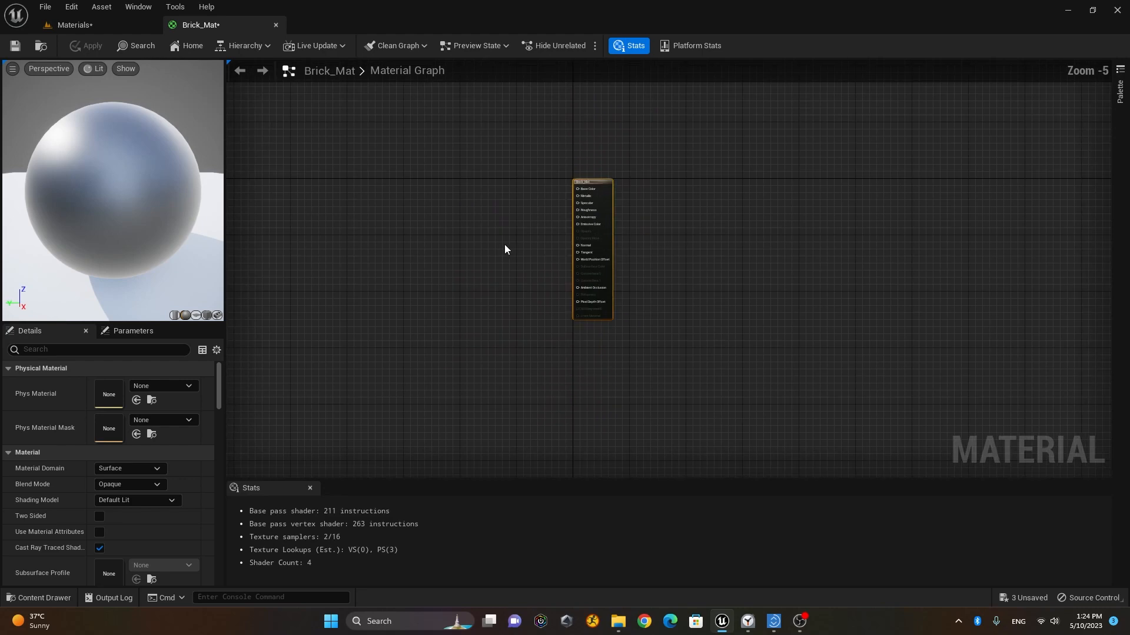
{"action": "scroll", "coordinate": [507, 249], "scroll_direction": "up", "scroll_amount": 5}
{"action": "scroll", "coordinate": [538, 246], "scroll_direction": "down", "scroll_amount": 3}
{"action": "scroll", "coordinate": [516, 252], "scroll_direction": "up", "scroll_amount": 1}
{"action": "scroll", "coordinate": [523, 256], "scroll_direction": "up", "scroll_amount": 1}
{"action": "scroll", "coordinate": [518, 257], "scroll_direction": "down", "scroll_amount": 1}
{"action": "scroll", "coordinate": [526, 255], "scroll_direction": "up", "scroll_amount": 1}
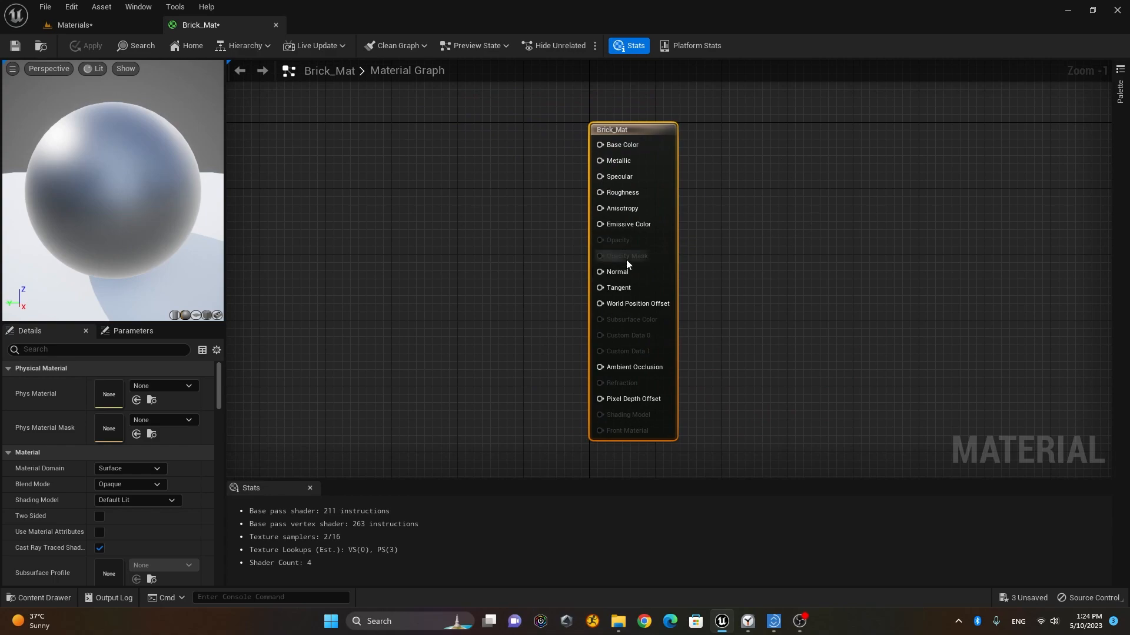
{"action": "mouse_move", "coordinate": [717, 221]}
{"action": "right_mouse_down"}
{"action": "mouse_move", "coordinate": [721, 234]}
{"action": "mouse_move", "coordinate": [712, 197]}
{"action": "mouse_move", "coordinate": [680, 194]}
{"action": "mouse_move", "coordinate": [785, 263]}
{"action": "mouse_move", "coordinate": [699, 198]}
{"action": "mouse_move", "coordinate": [751, 258]}
{"action": "mouse_move", "coordinate": [687, 187]}
{"action": "mouse_move", "coordinate": [723, 239]}
{"action": "mouse_move", "coordinate": [723, 222]}
{"action": "right_mouse_up"}
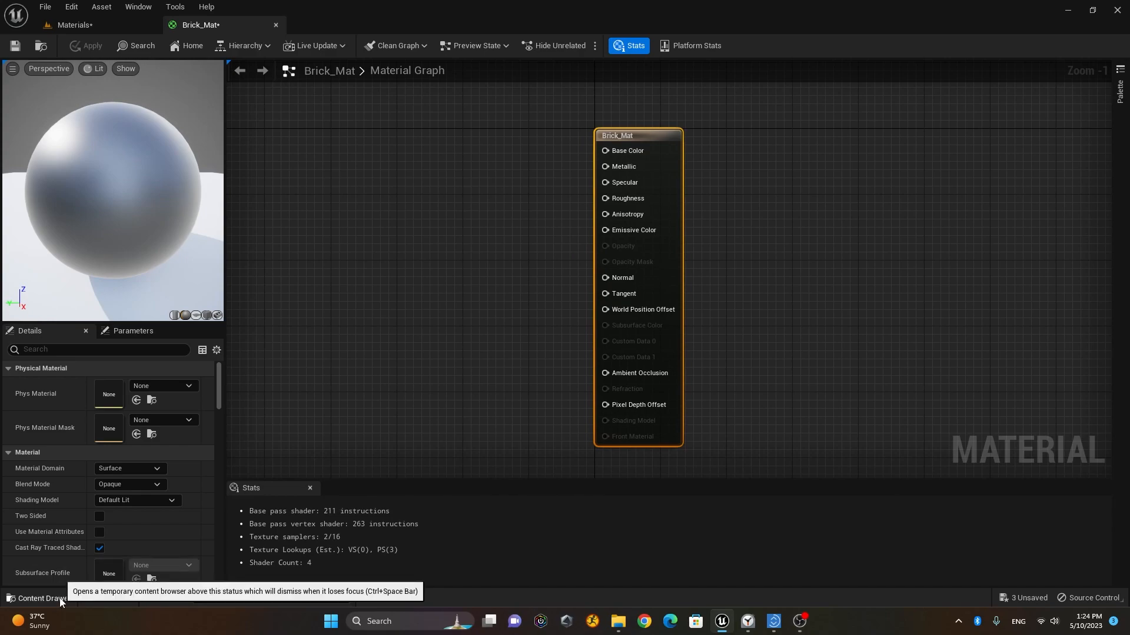
Add the brick_wall_base_color and brick_wall_Metallic textures to the graph and connect their RGB outputs to Base Color and Metallic respectively
{"action": "left_click", "coordinate": [41, 597]}
{"action": "left_click_drag", "start_coordinate": [434, 482], "coordinate": [397, 171]}
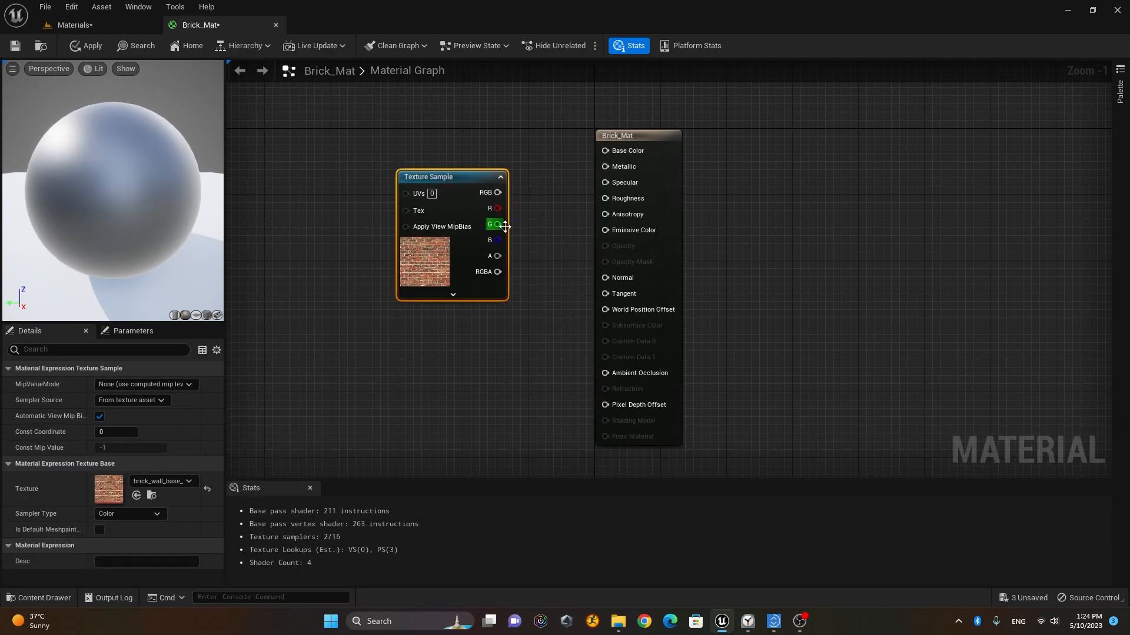
{"action": "left_click_drag", "start_coordinate": [464, 177], "coordinate": [605, 222]}
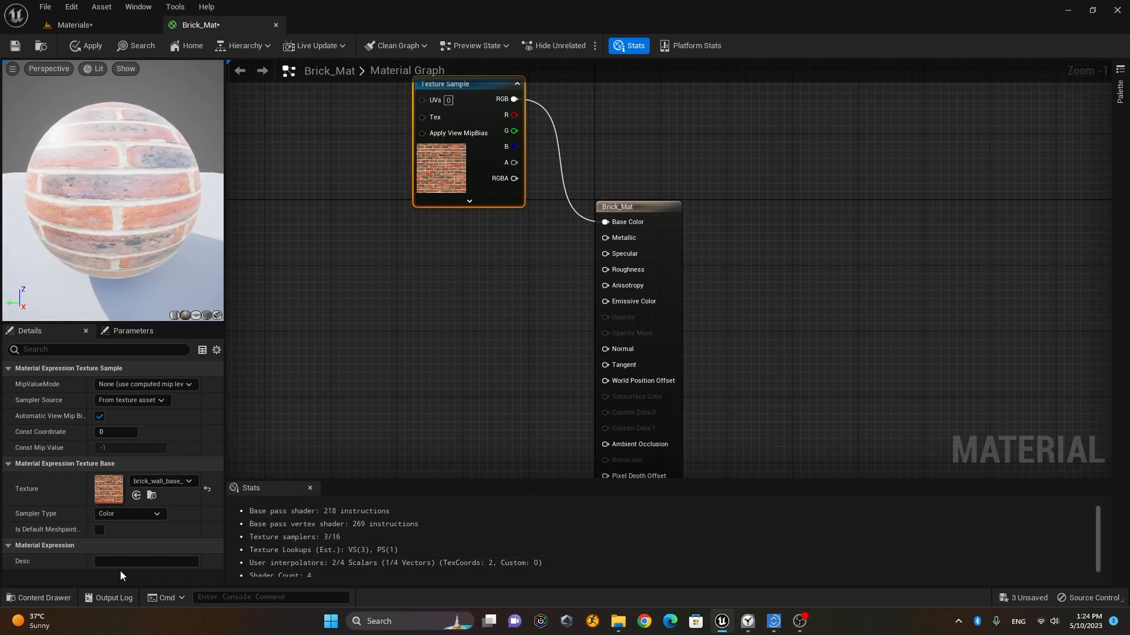
{"action": "left_click", "coordinate": [62, 598]}
{"action": "left_click_drag", "start_coordinate": [584, 488], "coordinate": [605, 238]}
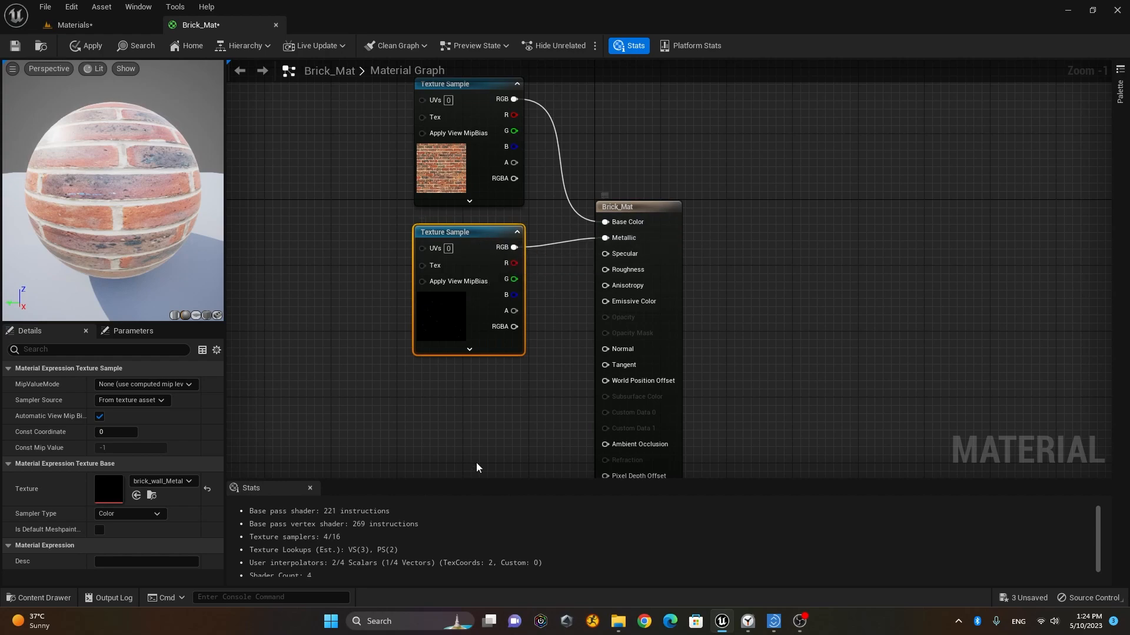
Add the brick_wall_base_Roughness texture below the metallic sample and connect its RGB output to Roughness
{"action": "left_click", "coordinate": [46, 599]}
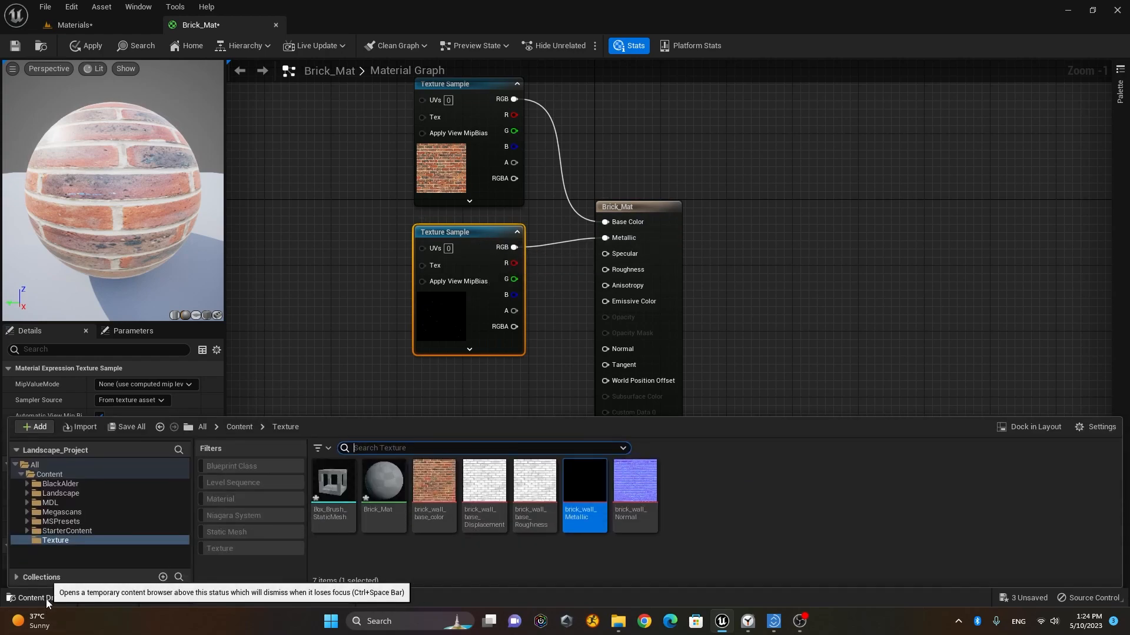
{"action": "left_click_drag", "start_coordinate": [534, 501], "coordinate": [406, 384]}
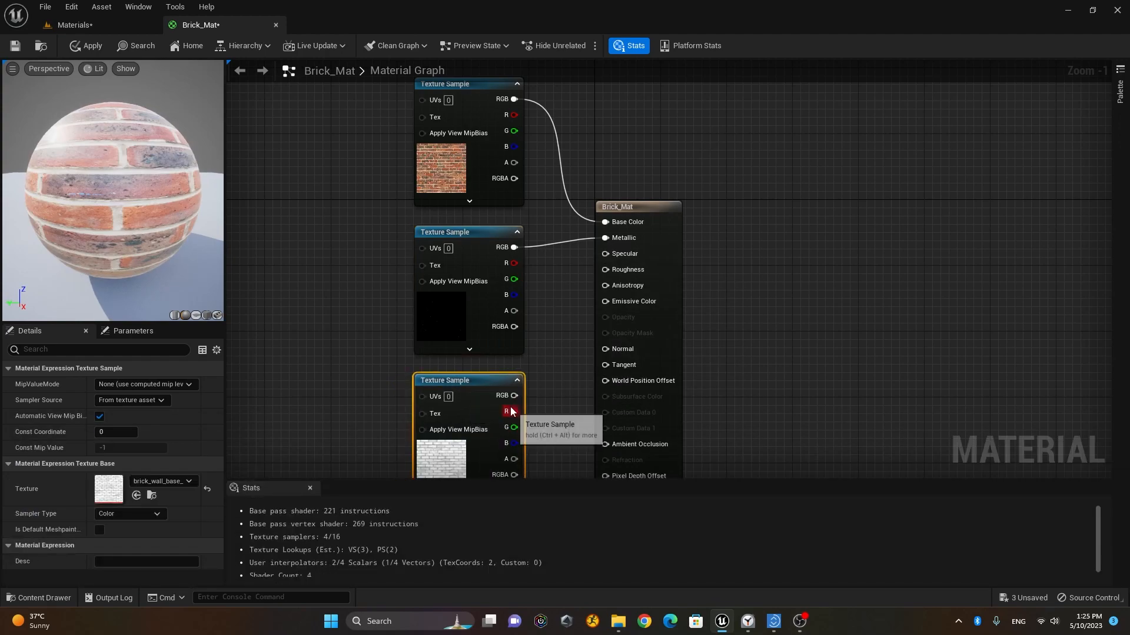
{"action": "left_click_drag", "start_coordinate": [514, 396], "coordinate": [615, 271]}
{"action": "right_click_drag", "start_coordinate": [783, 364], "coordinate": [785, 259]}
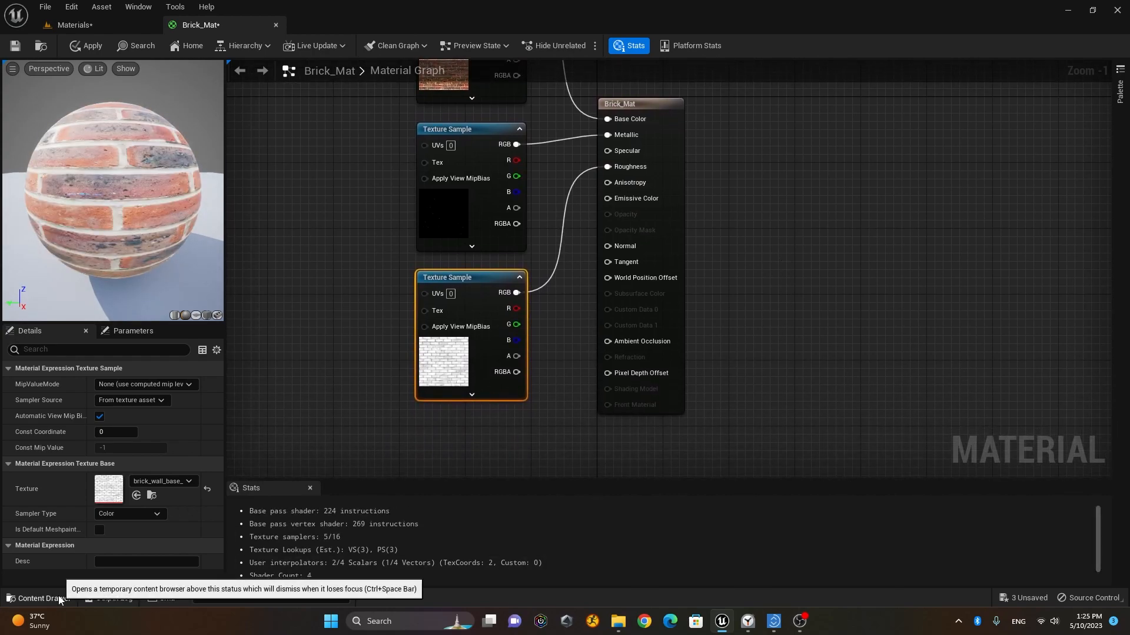
Add the brick_wall_Normal texture below the roughness sample and connect its RGB output to Normal
{"action": "left_click", "coordinate": [26, 598]}
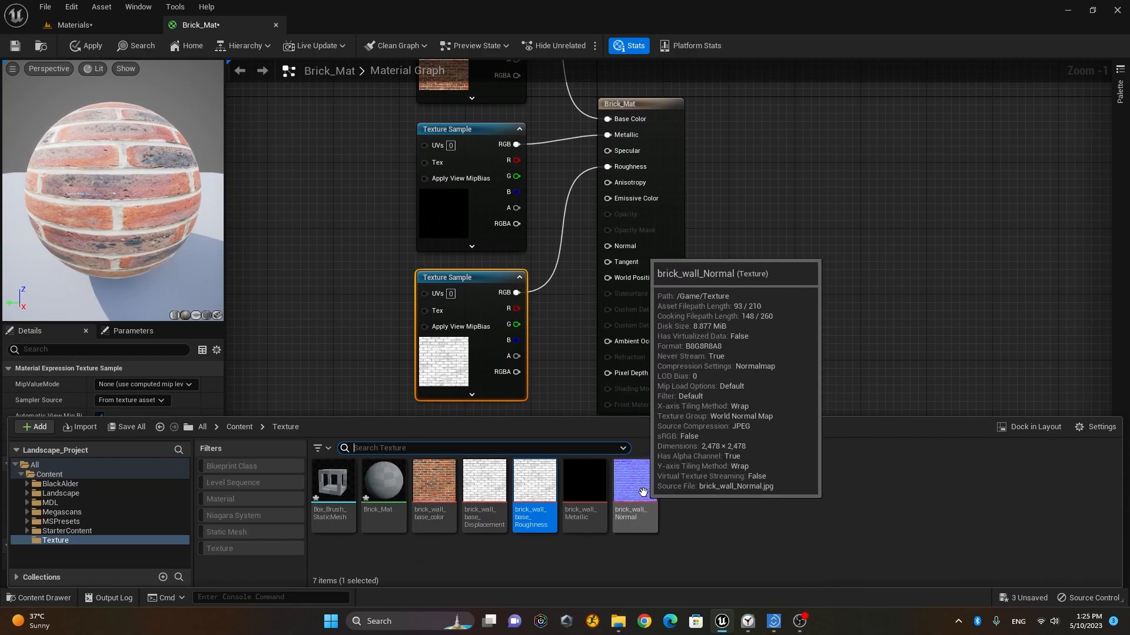
{"action": "left_click_drag", "start_coordinate": [642, 493], "coordinate": [419, 425]}
{"action": "right_click_drag", "start_coordinate": [563, 399], "coordinate": [552, 353]}
{"action": "left_click_drag", "start_coordinate": [507, 395], "coordinate": [620, 211]}
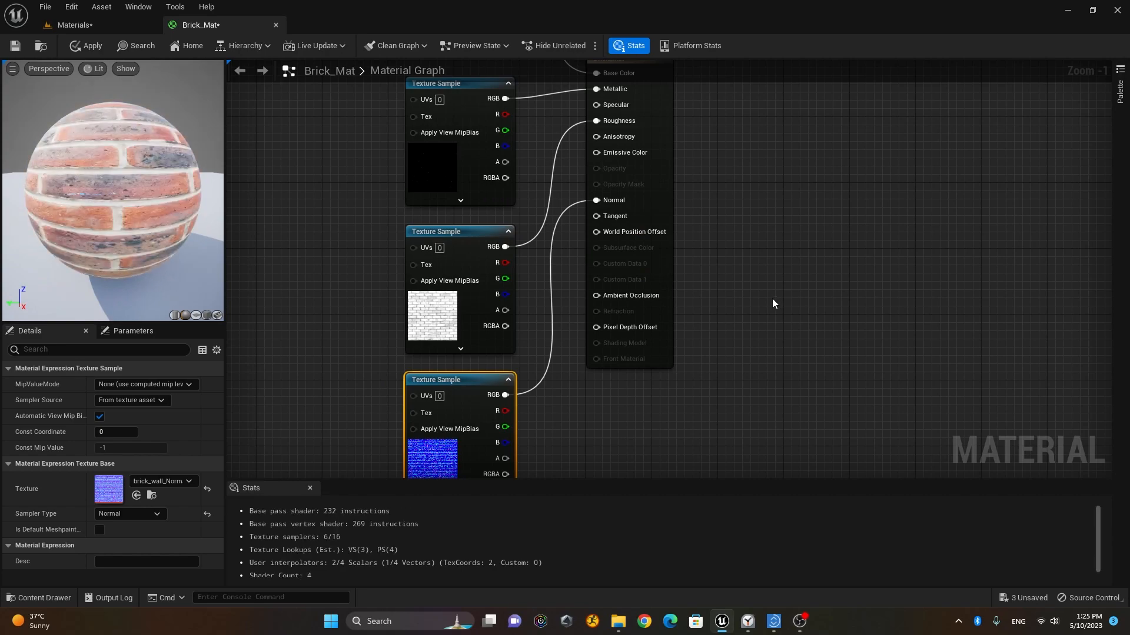
{"action": "right_click_drag", "start_coordinate": [743, 220], "coordinate": [753, 329]}
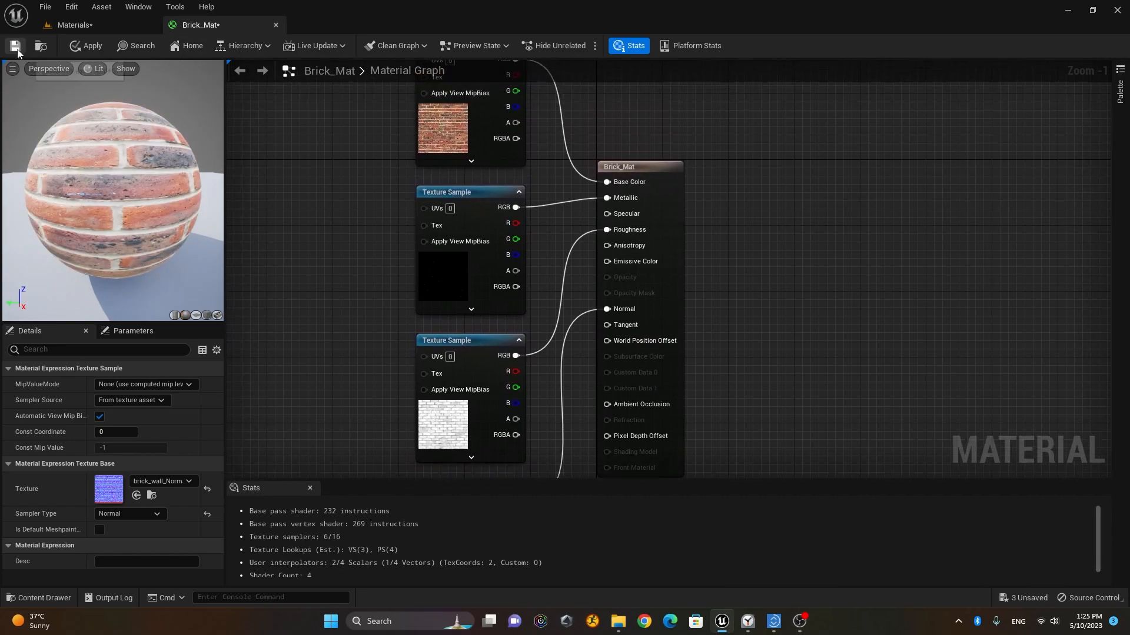
Save Brick_Mat and apply it to the box static mesh in the Materials level
{"action": "left_click", "coordinate": [49, 599]}
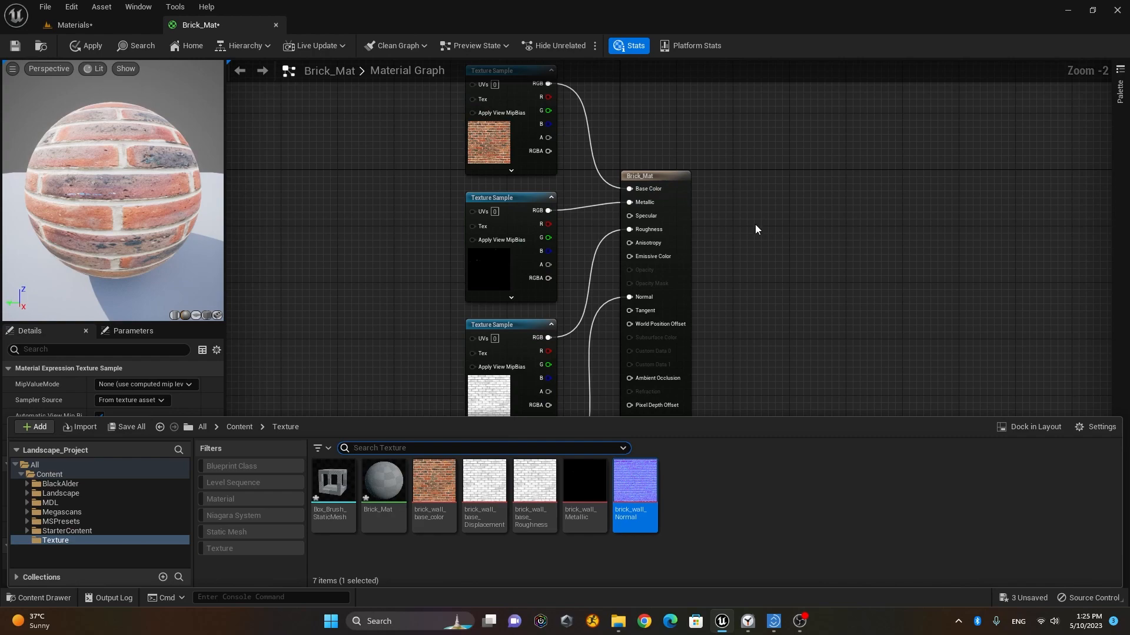
{"action": "left_click", "coordinate": [15, 47]}
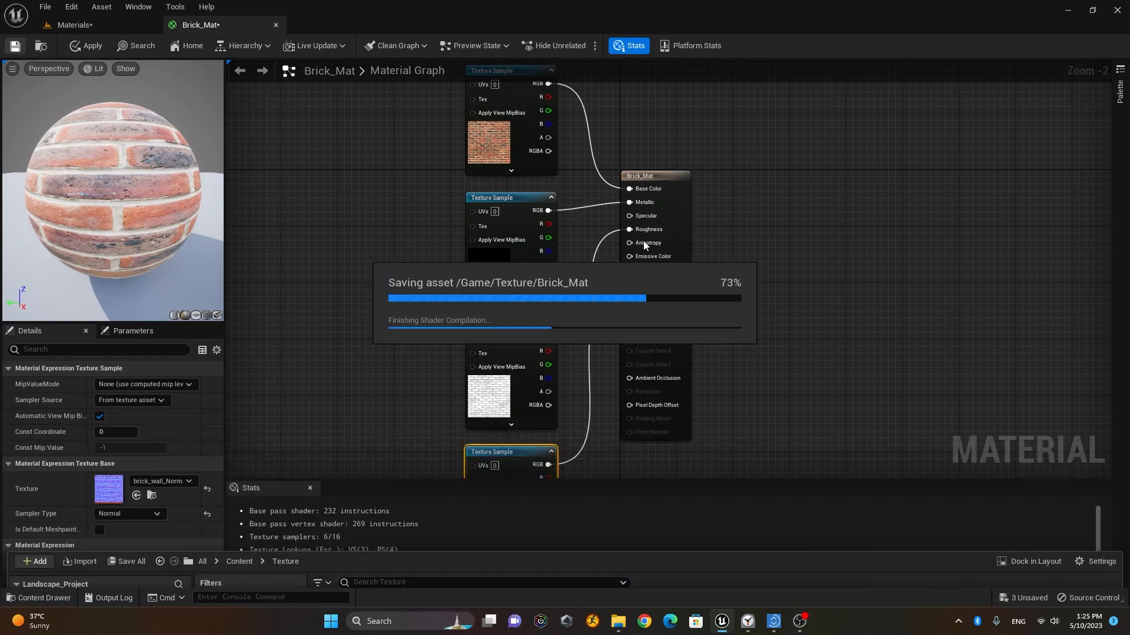
{"action": "left_click", "coordinate": [105, 27]}
{"action": "left_click", "coordinate": [39, 598]}
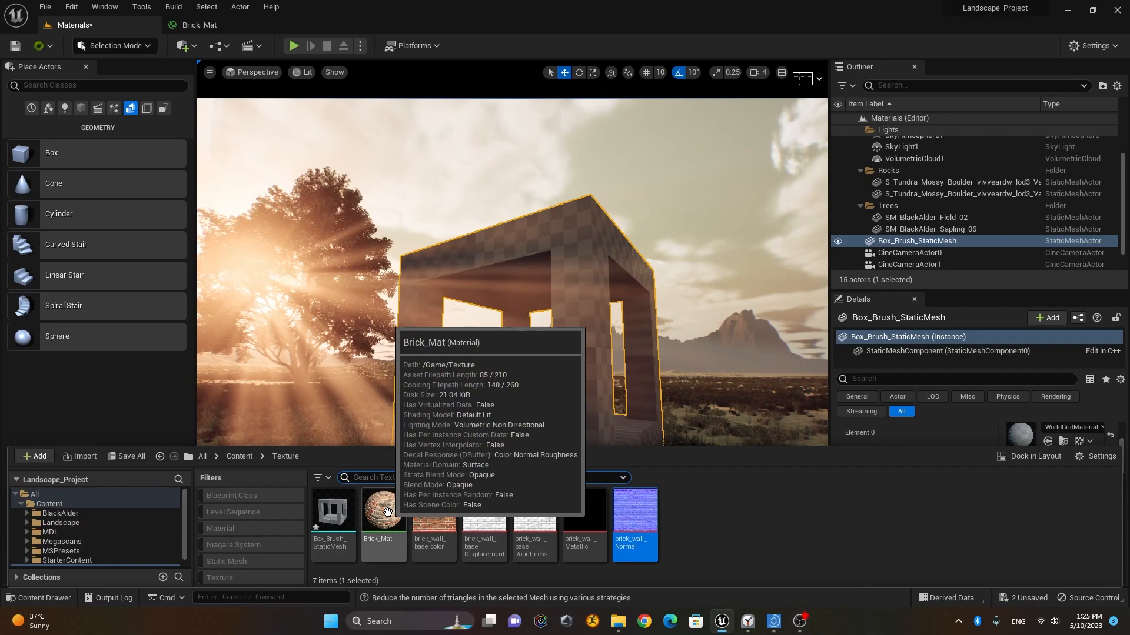
{"action": "left_click_drag", "start_coordinate": [386, 522], "coordinate": [572, 252]}
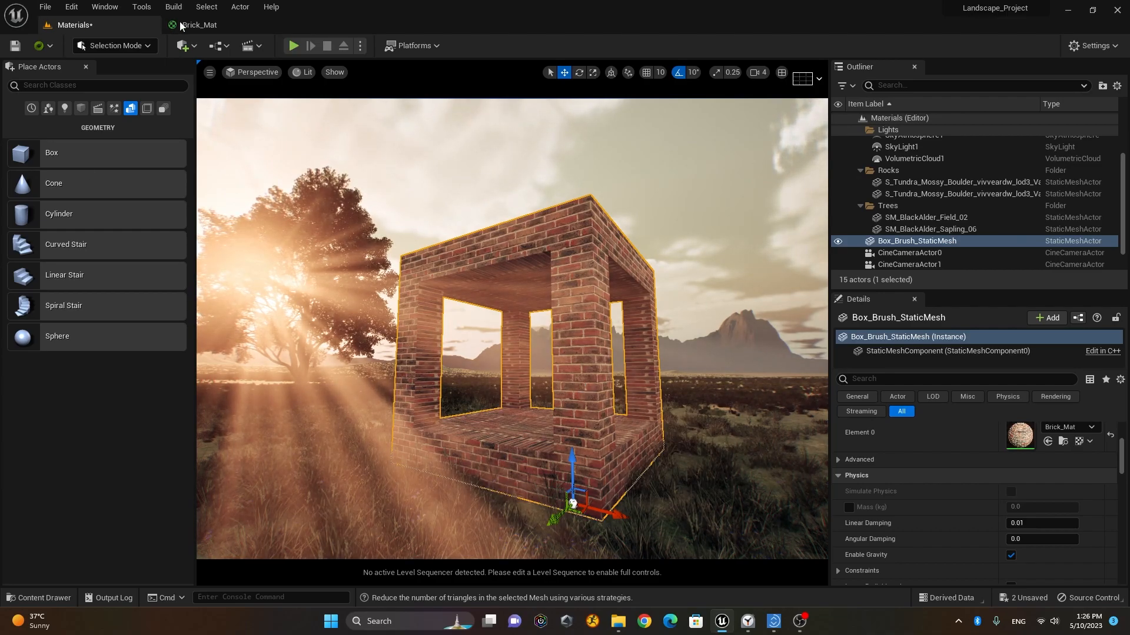
Open the Brick_Mat graph and add a TextureCoordinate node to the left of the texture samples
{"action": "left_click", "coordinate": [201, 25]}
{"action": "right_click_drag", "start_coordinate": [771, 250], "coordinate": [852, 303]}
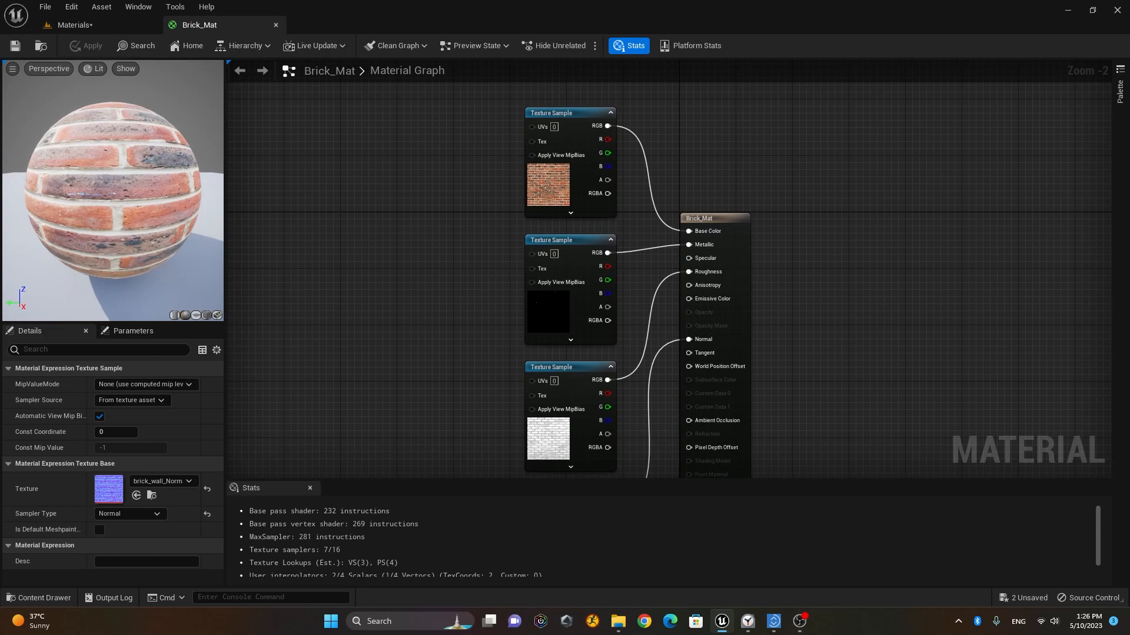
{"action": "left_click", "coordinate": [391, 216]}
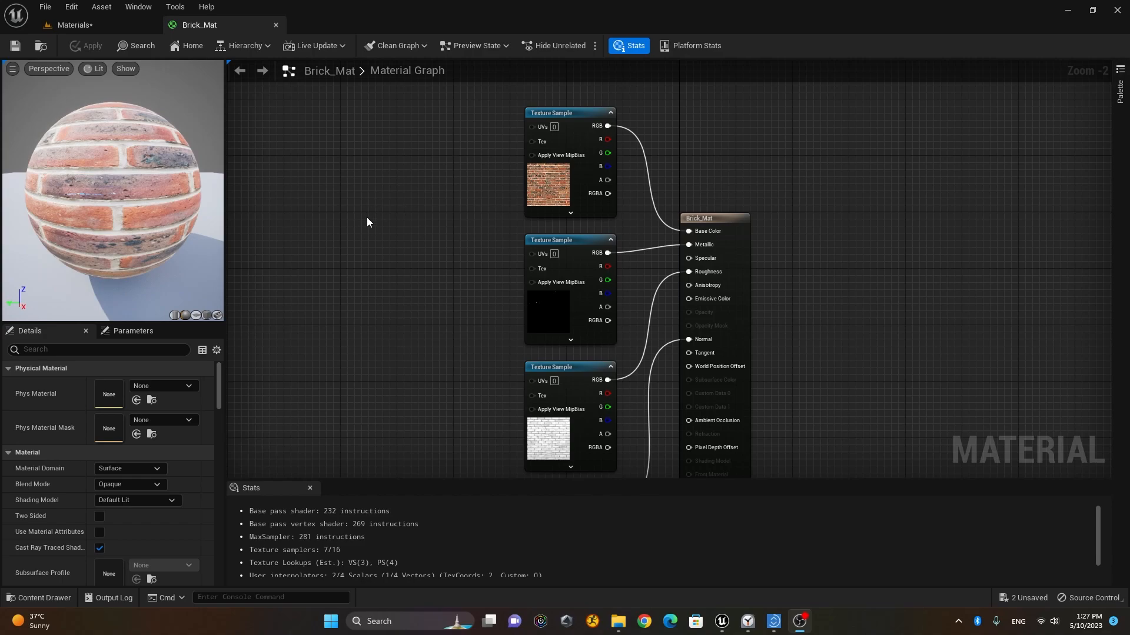
{"action": "right_click", "coordinate": [329, 203]}
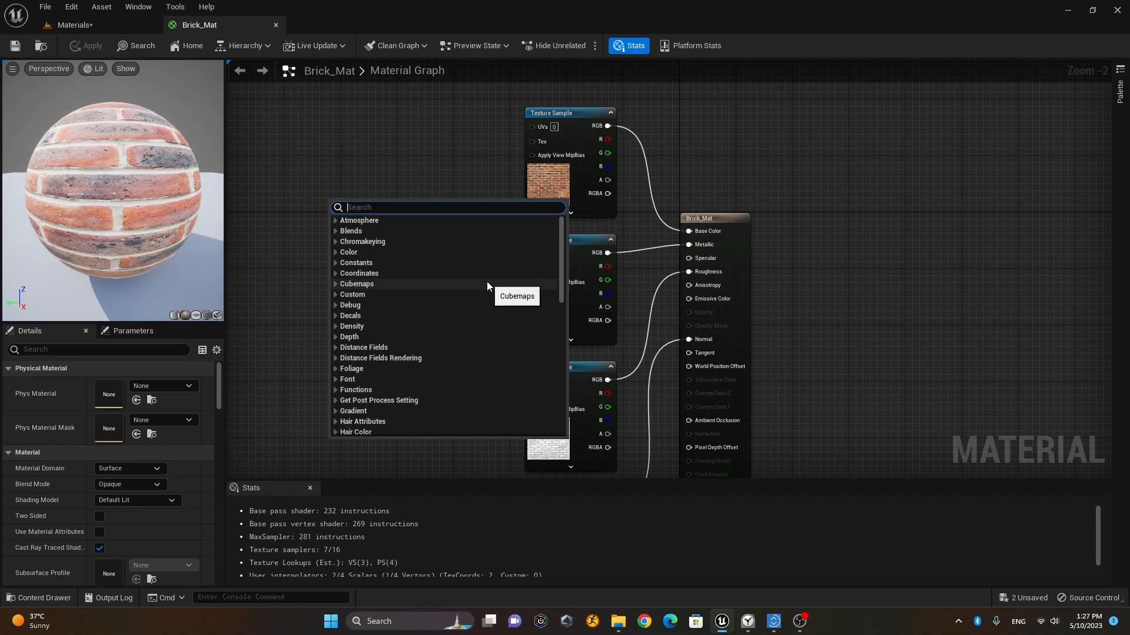
{"action": "type", "text": "text"}
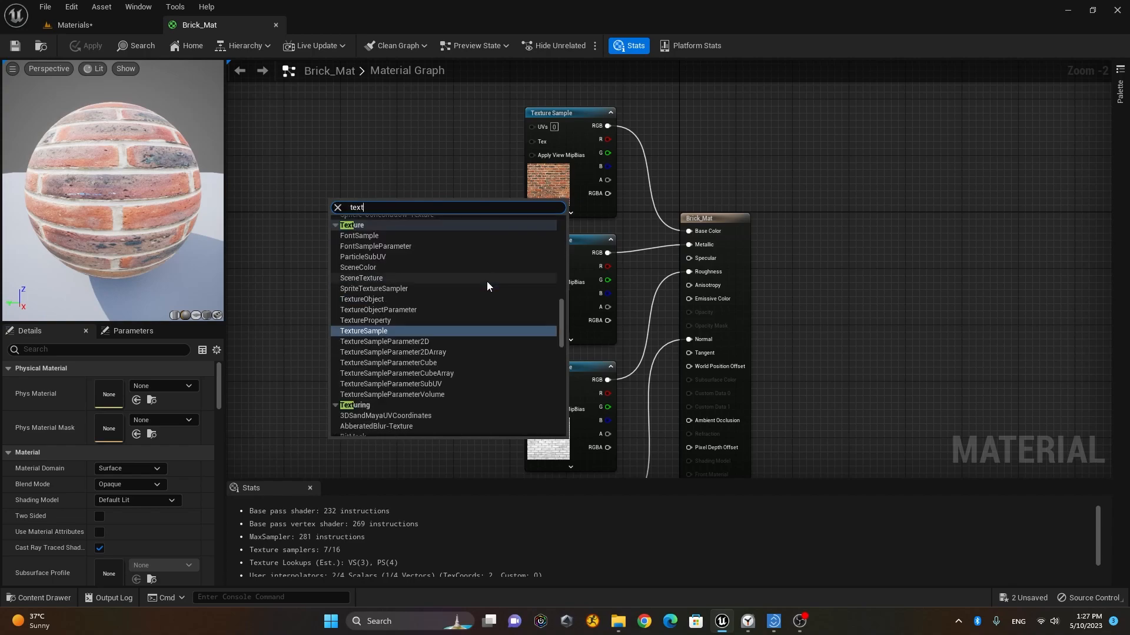
{"action": "type", "text": "ure"}
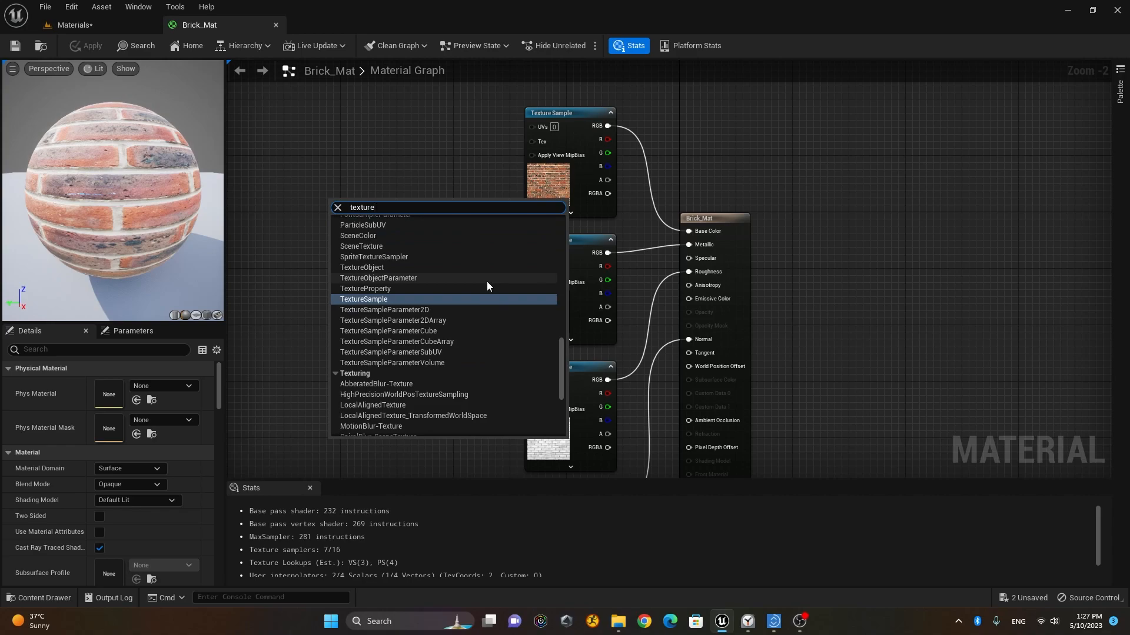
{"action": "type", "text": "c"}
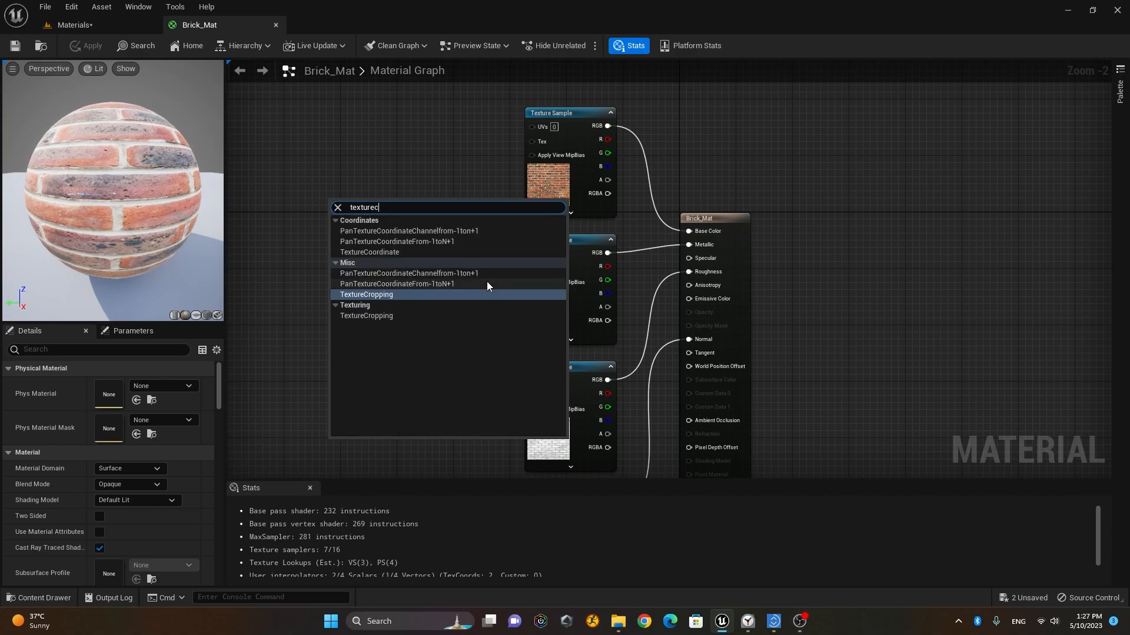
{"action": "left_click", "coordinate": [395, 253]}
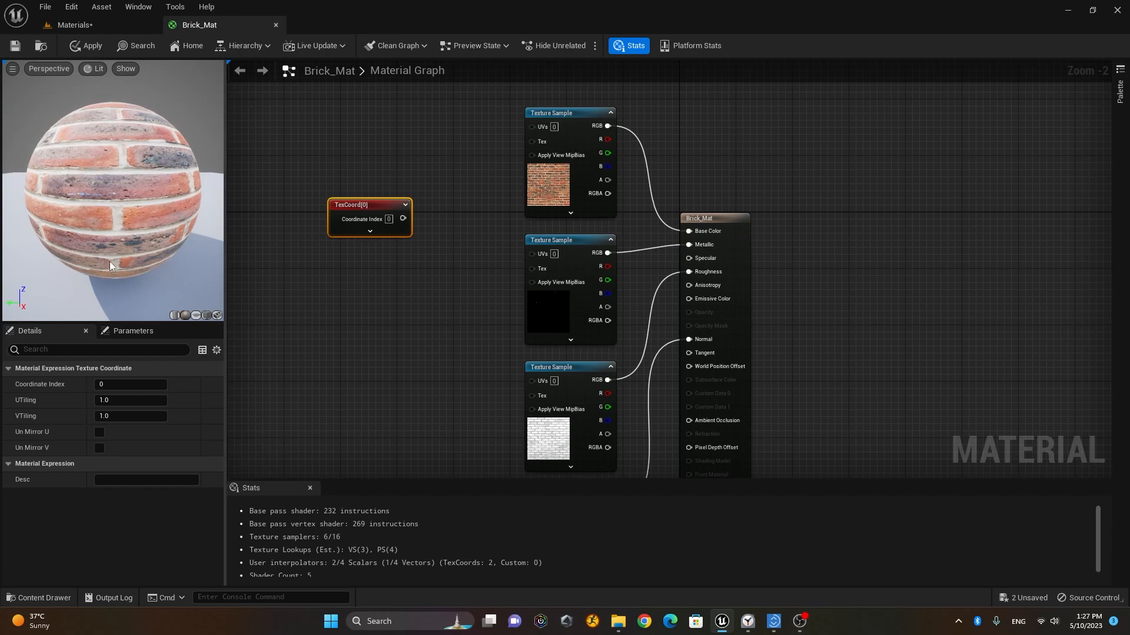
Place two Constant nodes stacked above the TexCoord node, with some space between them
{"action": "right_click_drag", "start_coordinate": [441, 300], "coordinate": [514, 356]}
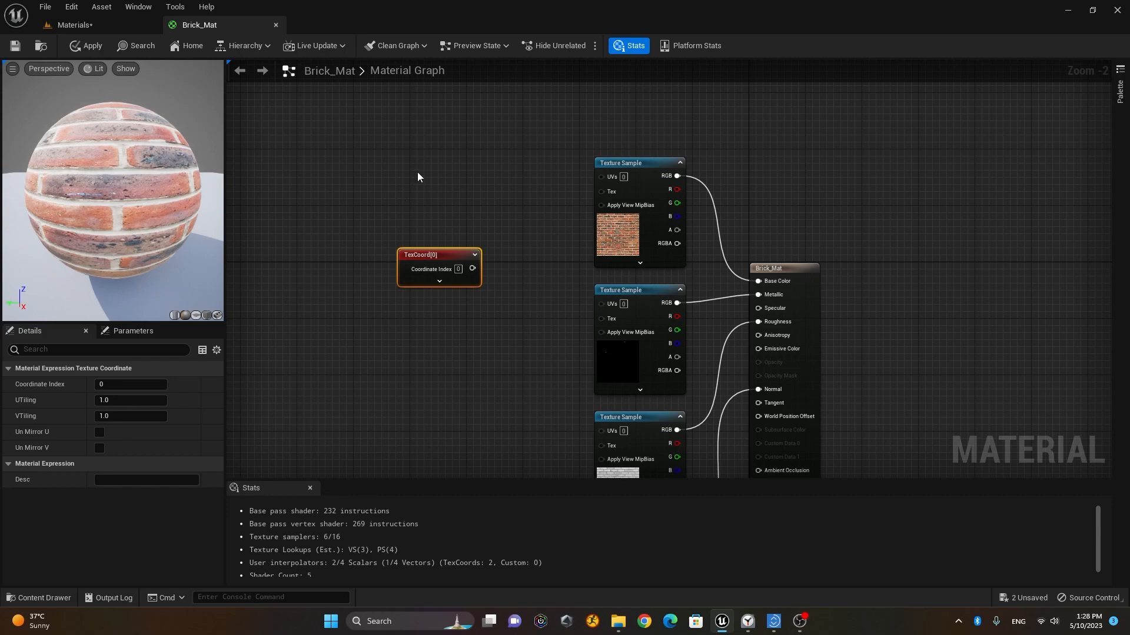
{"action": "left_click", "coordinate": [401, 140]}
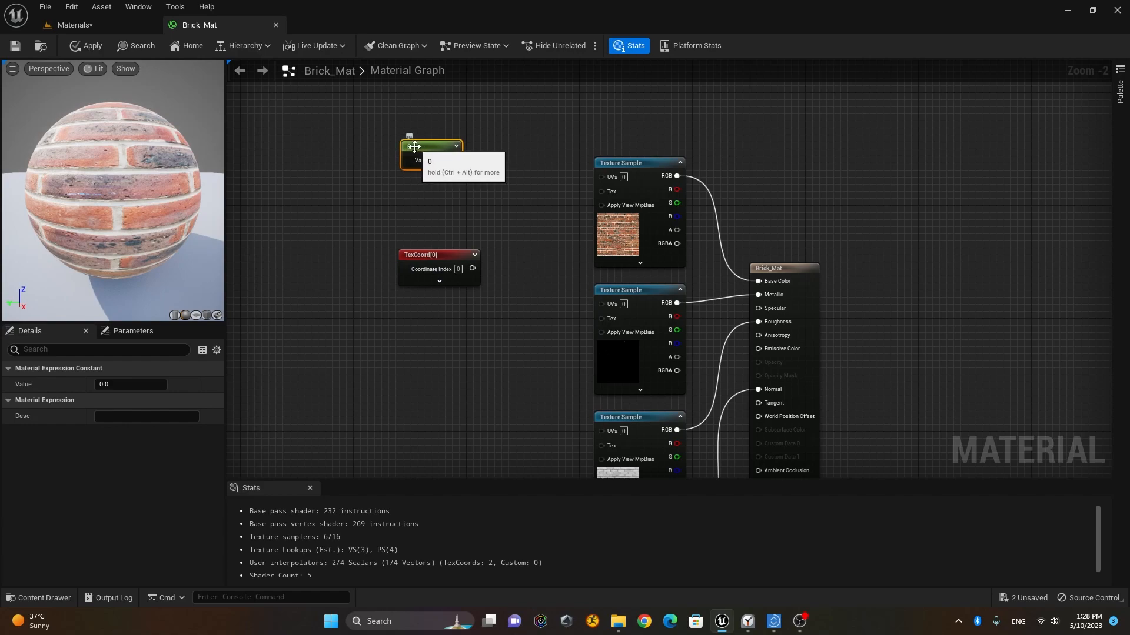
{"action": "key", "text": "1"}
{"action": "left_click", "coordinate": [408, 195]}
{"action": "left_click_drag", "start_coordinate": [427, 199], "coordinate": [423, 197]}
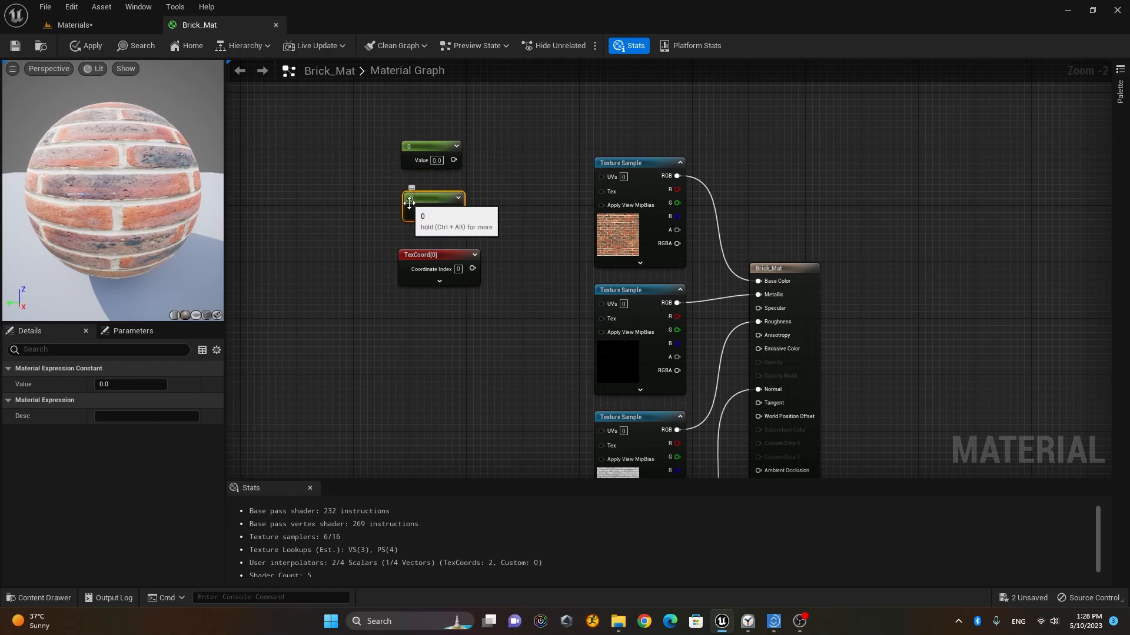
{"action": "left_click", "coordinate": [436, 147]}
{"action": "left_click_drag", "start_coordinate": [436, 147], "coordinate": [434, 134]}
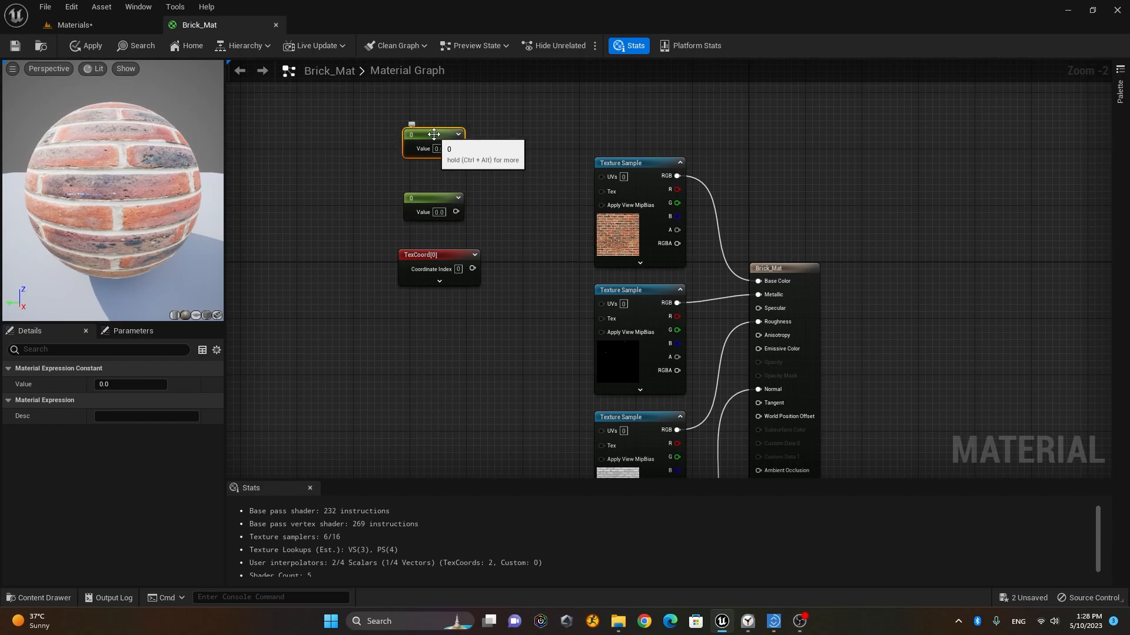
Convert the upper constant to a parameter named U Tile
{"action": "left_click", "coordinate": [431, 198]}
{"action": "left_click", "coordinate": [430, 133]}
{"action": "right_click", "coordinate": [427, 138]}
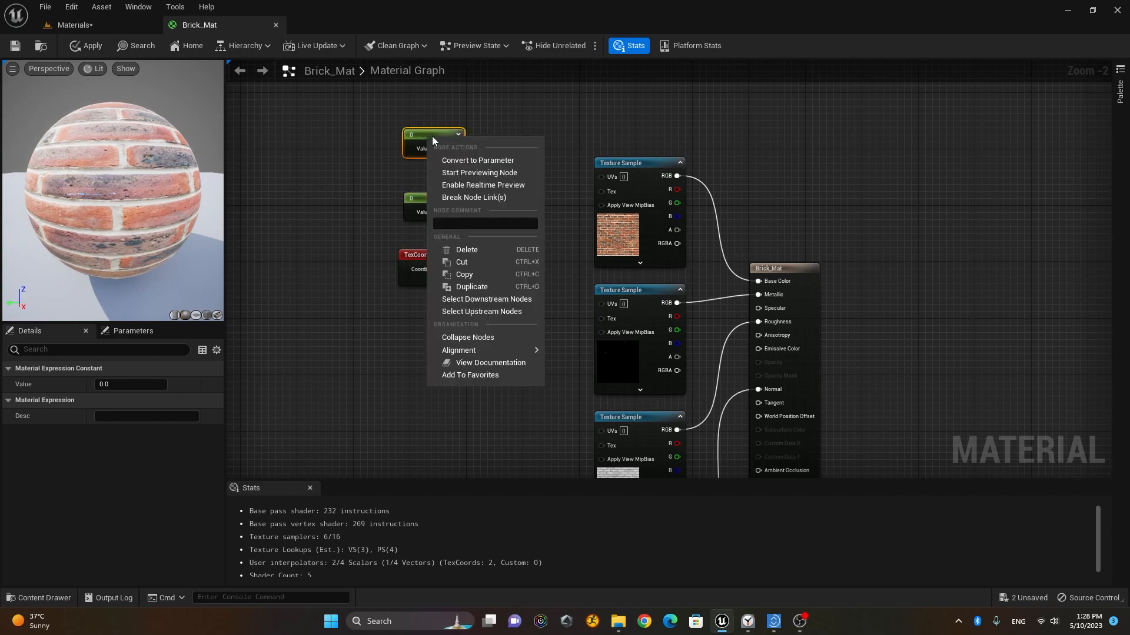
{"action": "left_click", "coordinate": [478, 161]}
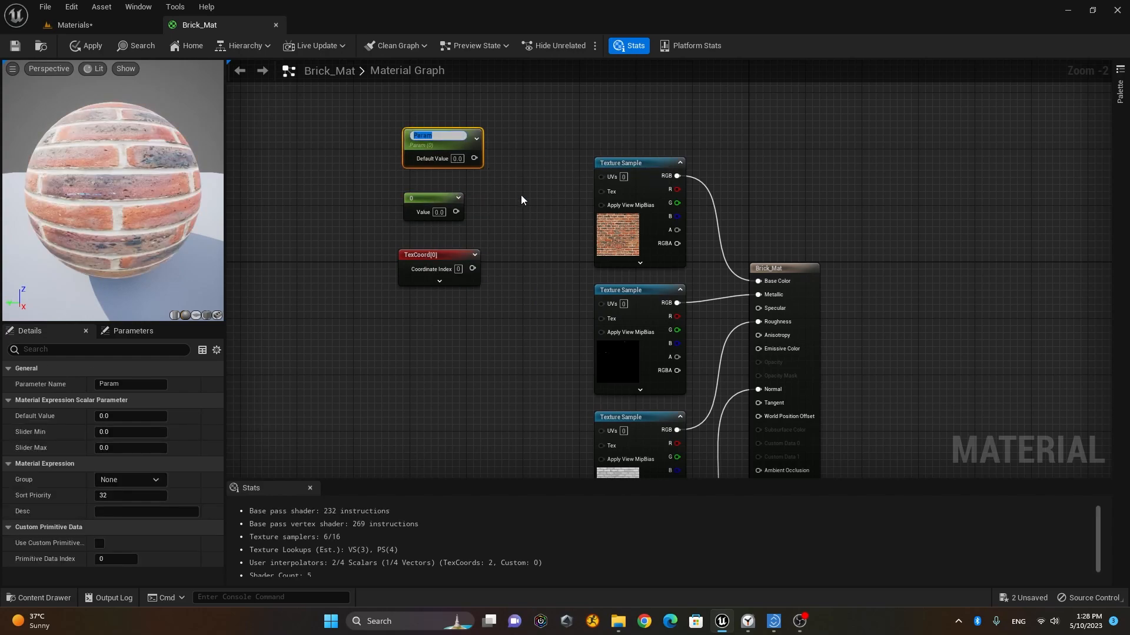
{"action": "type", "text": "U Tile"}
{"action": "key", "text": "Return"}
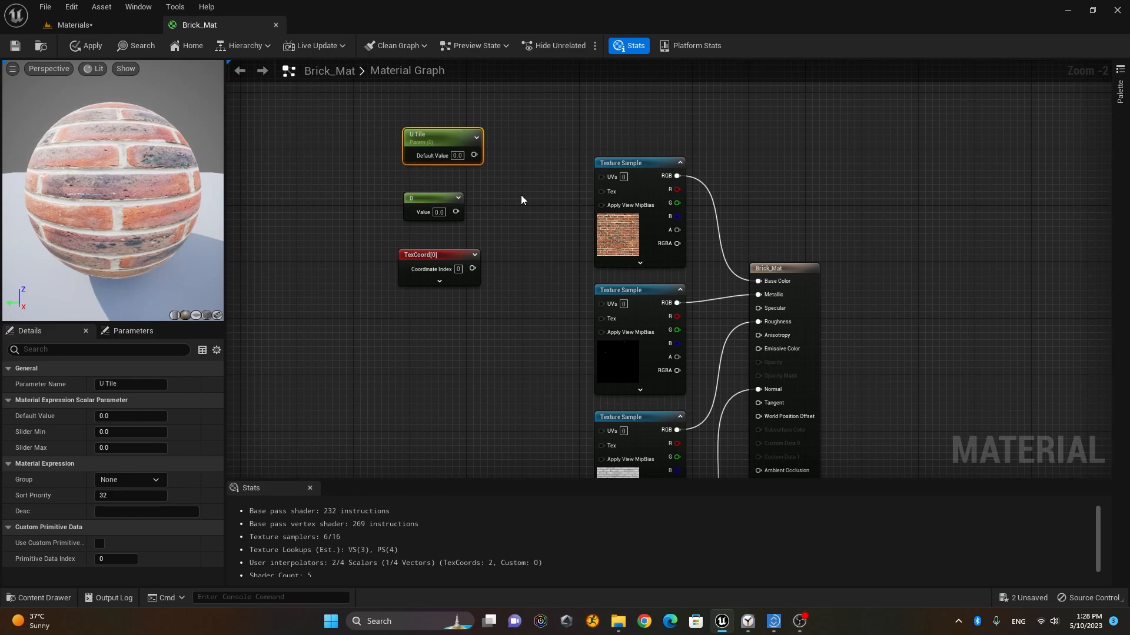
Convert the lower constant to a parameter named V Tile and move both tile parameters further left in the graph
{"action": "left_click", "coordinate": [427, 198]}
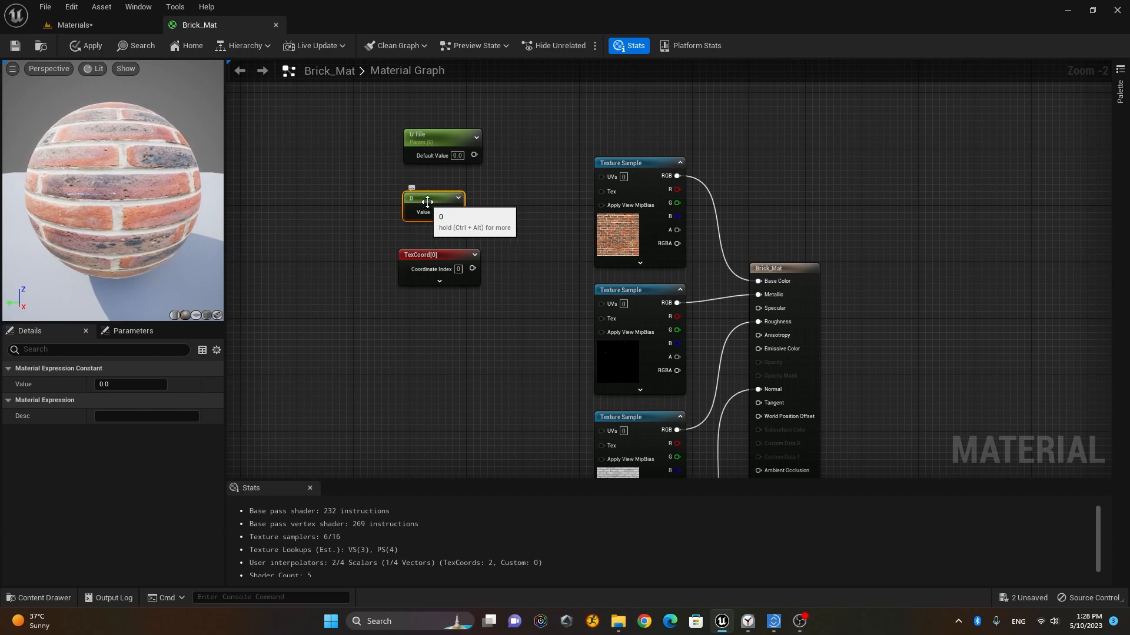
{"action": "right_click", "coordinate": [427, 199]}
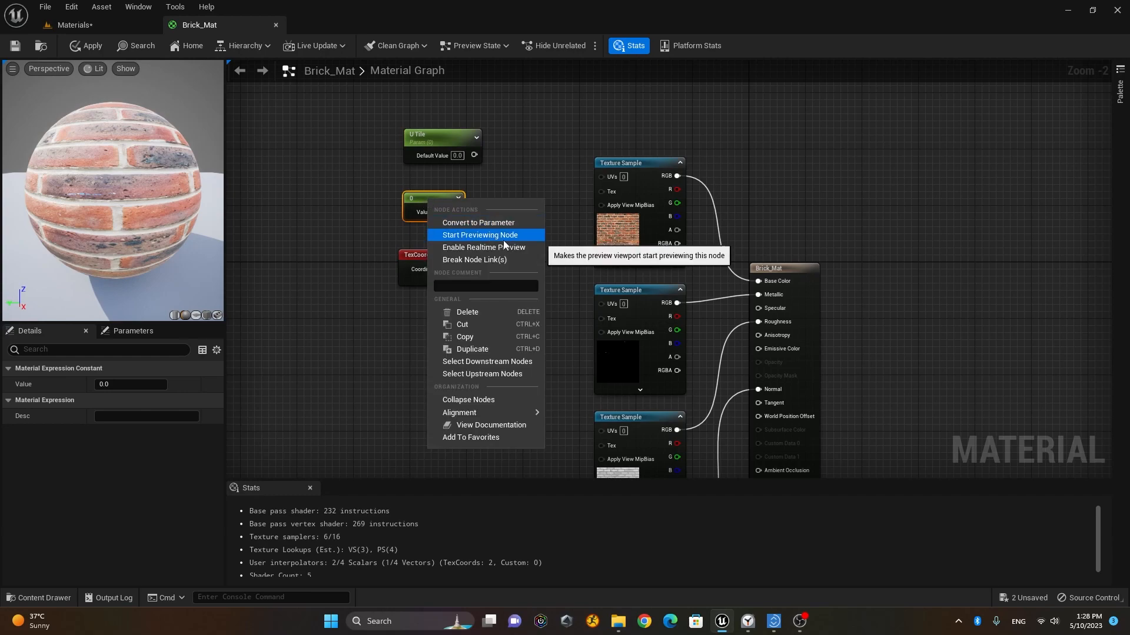
{"action": "left_click", "coordinate": [498, 222]}
{"action": "type", "text": "V Tile"}
{"action": "key", "text": "Return"}
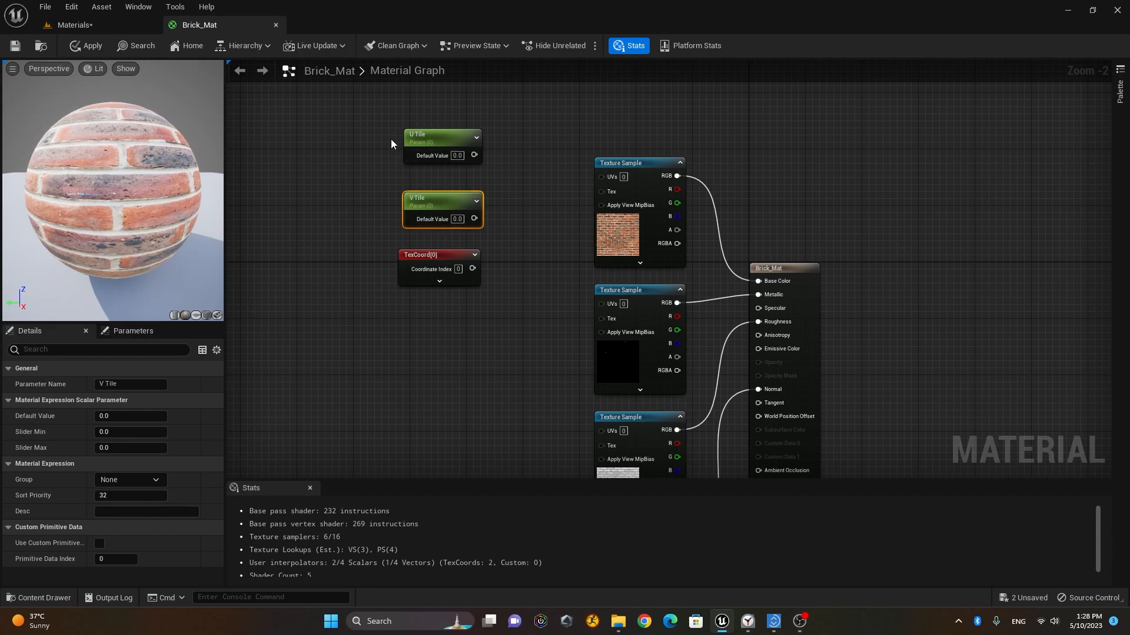
{"action": "left_click_drag", "start_coordinate": [442, 132], "coordinate": [349, 125]}
{"action": "left_click_drag", "start_coordinate": [445, 203], "coordinate": [351, 187]}
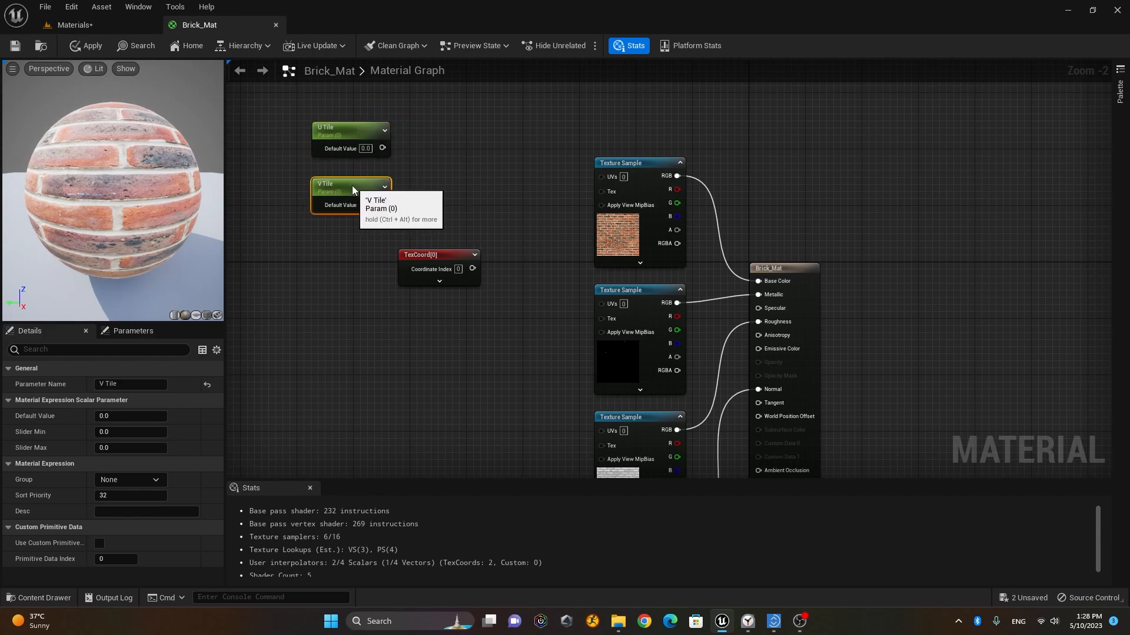
Add an Append3Vector node to the right of the U Tile and V Tile parameters
{"action": "right_click", "coordinate": [474, 170]}
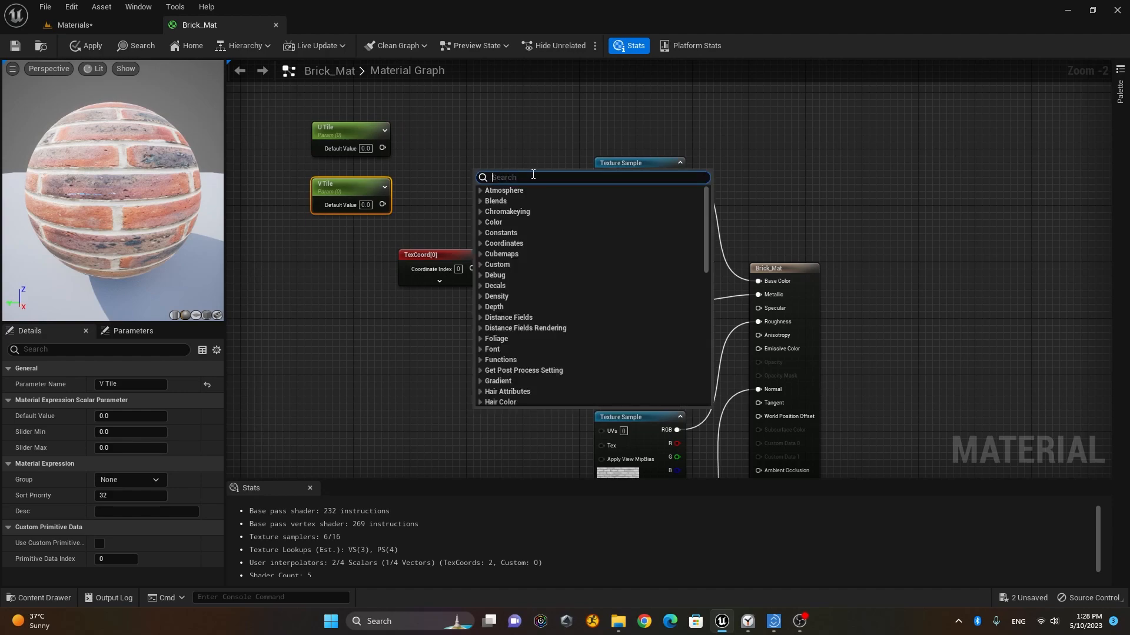
{"action": "type", "text": "ap"}
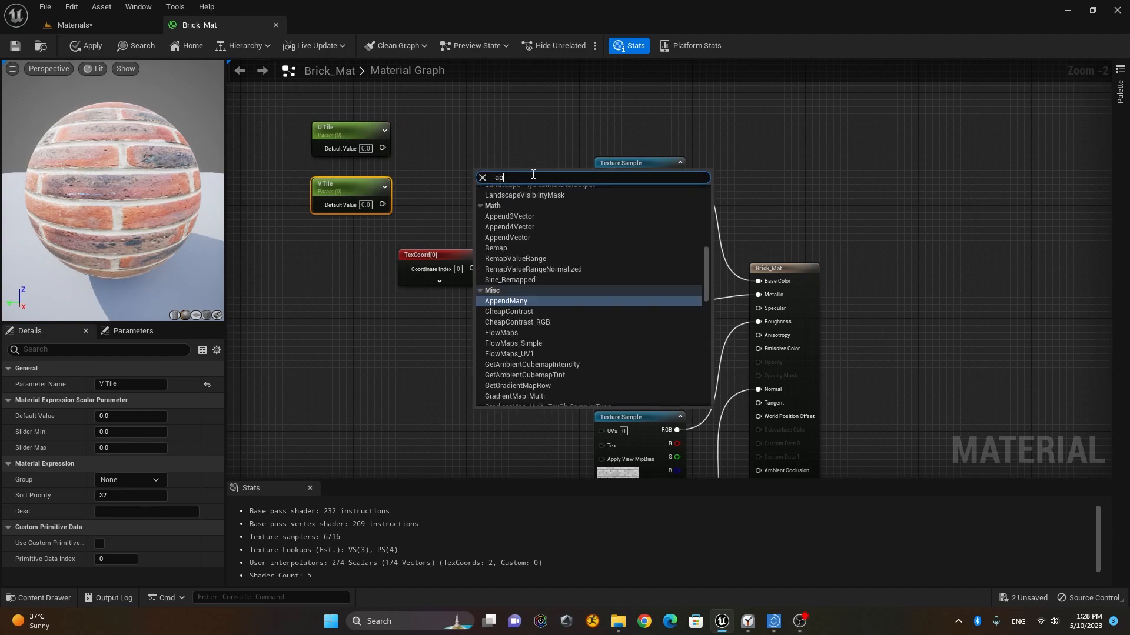
{"action": "type", "text": "pe"}
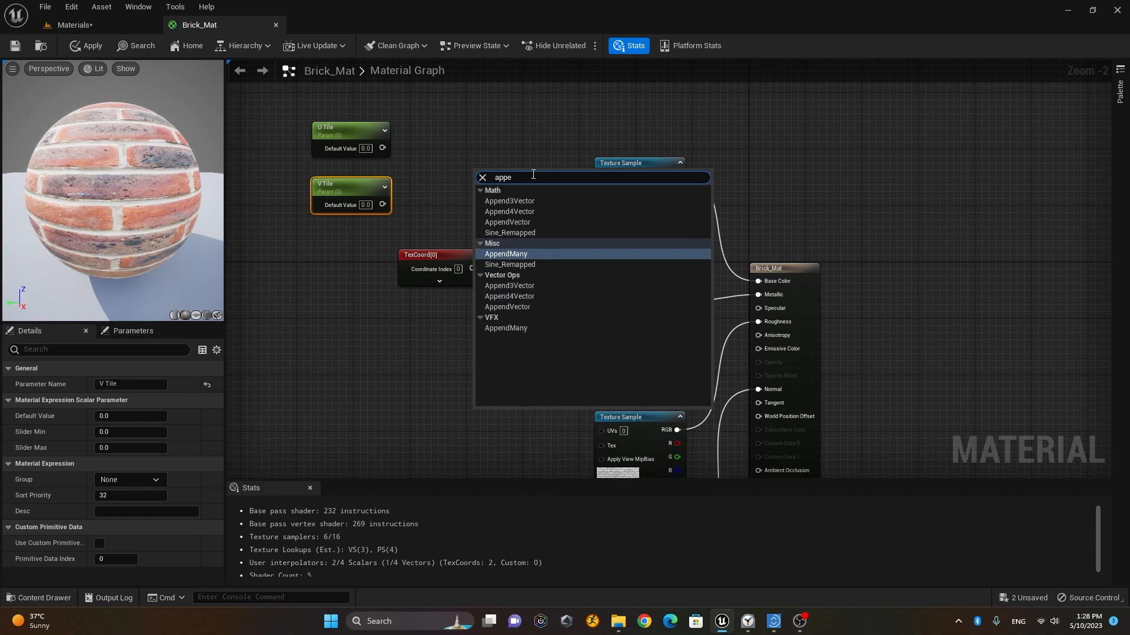
{"action": "type", "text": "nd"}
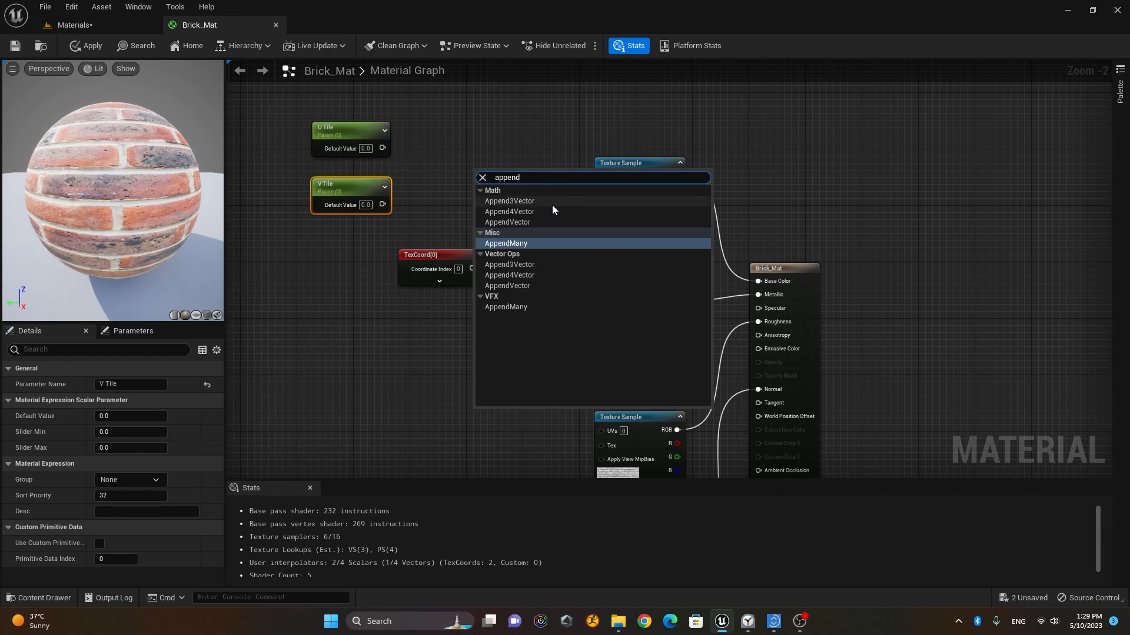
{"action": "left_click", "coordinate": [538, 267]}
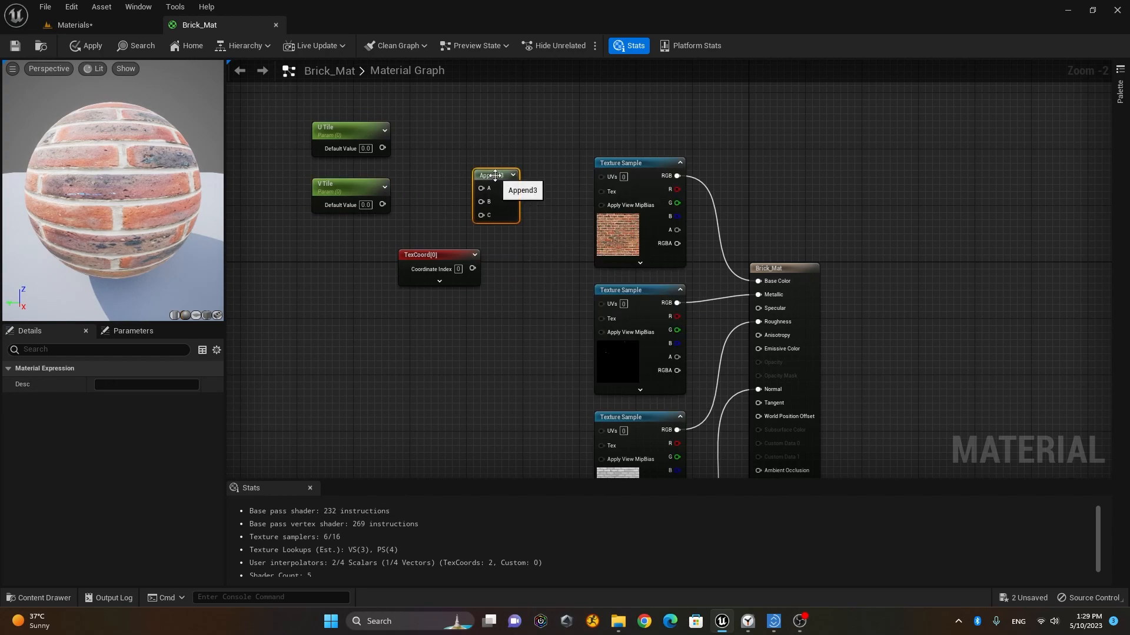
{"action": "left_click_drag", "start_coordinate": [495, 177], "coordinate": [482, 152]}
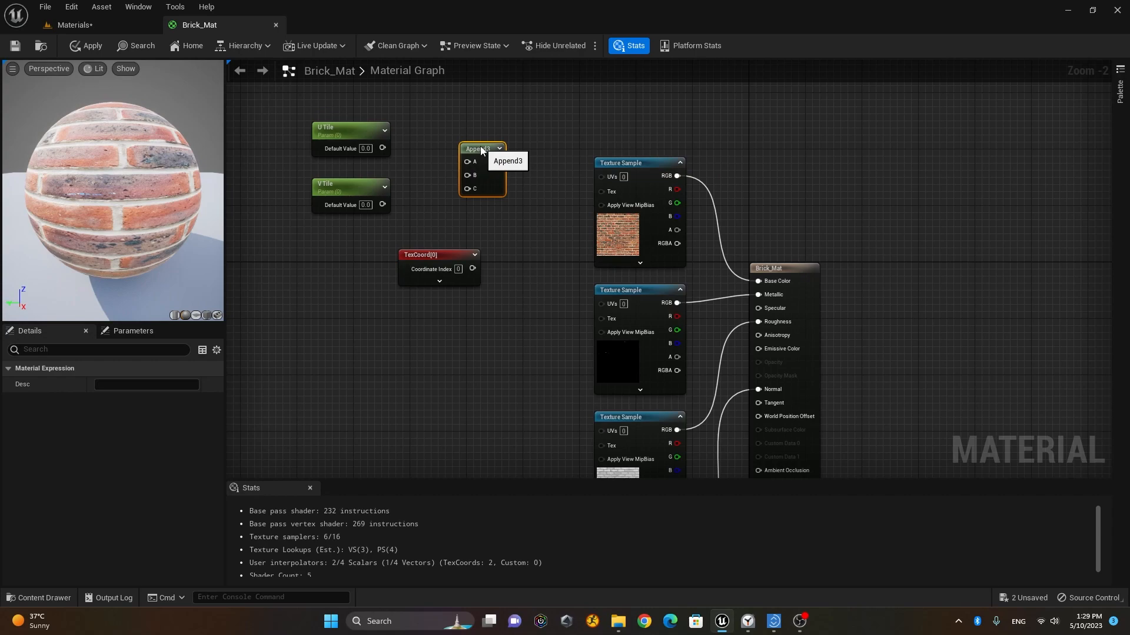
Add an AppendVector node beside the U Tile and V Tile parameters and delete the Append3 node
{"action": "right_click", "coordinate": [502, 227]}
{"action": "left_click", "coordinate": [501, 226]}
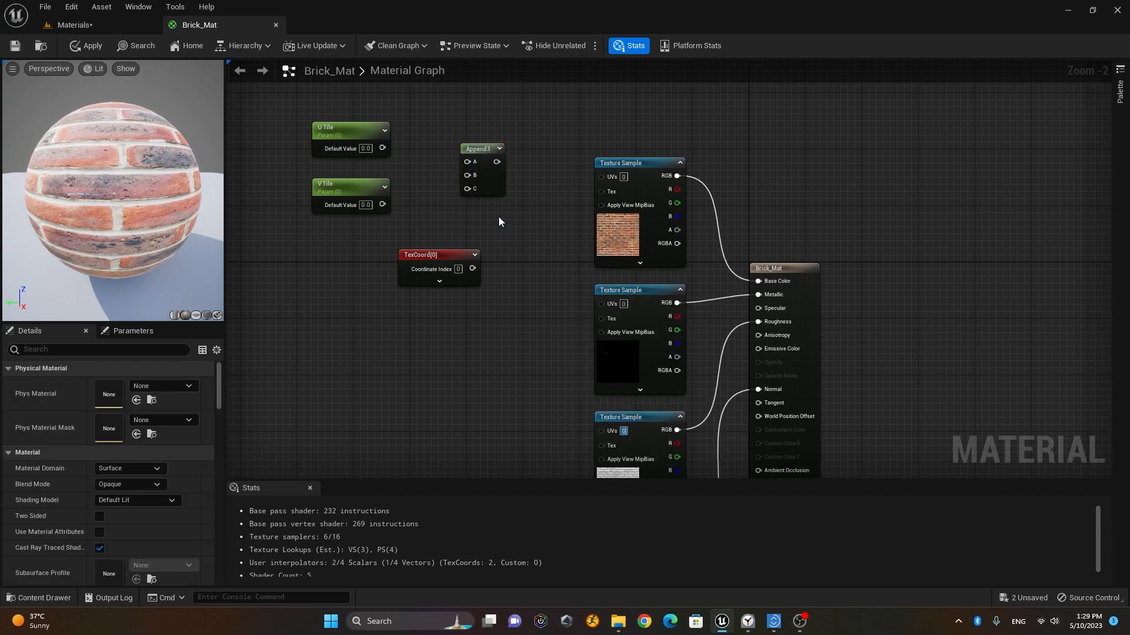
{"action": "right_click", "coordinate": [485, 217]}
{"action": "type", "text": "append"}
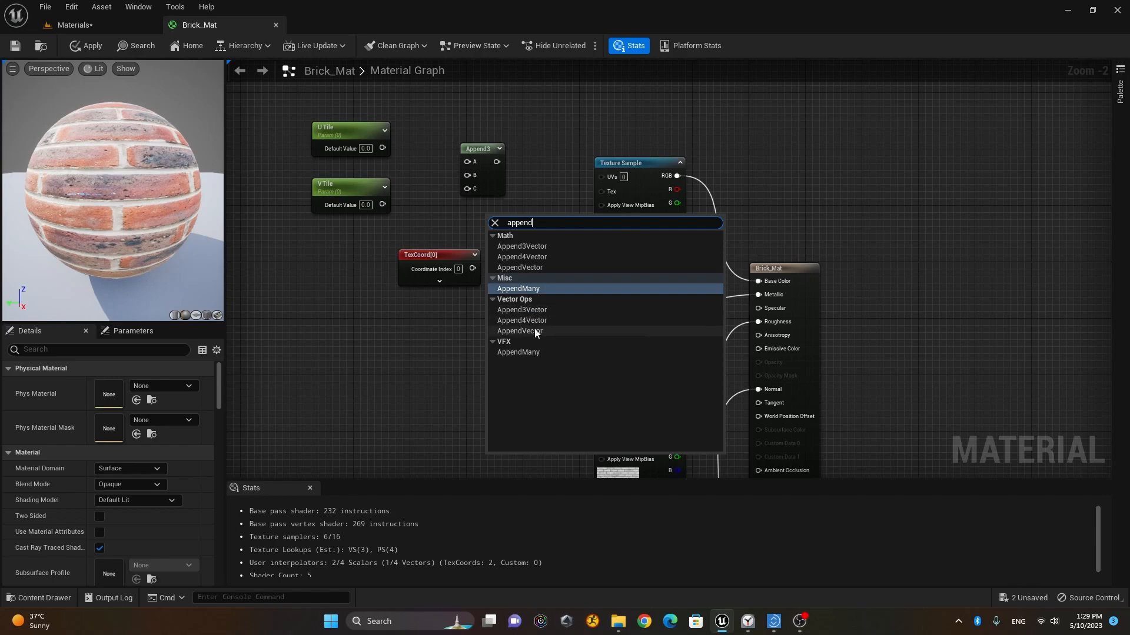
{"action": "left_click", "coordinate": [519, 331]}
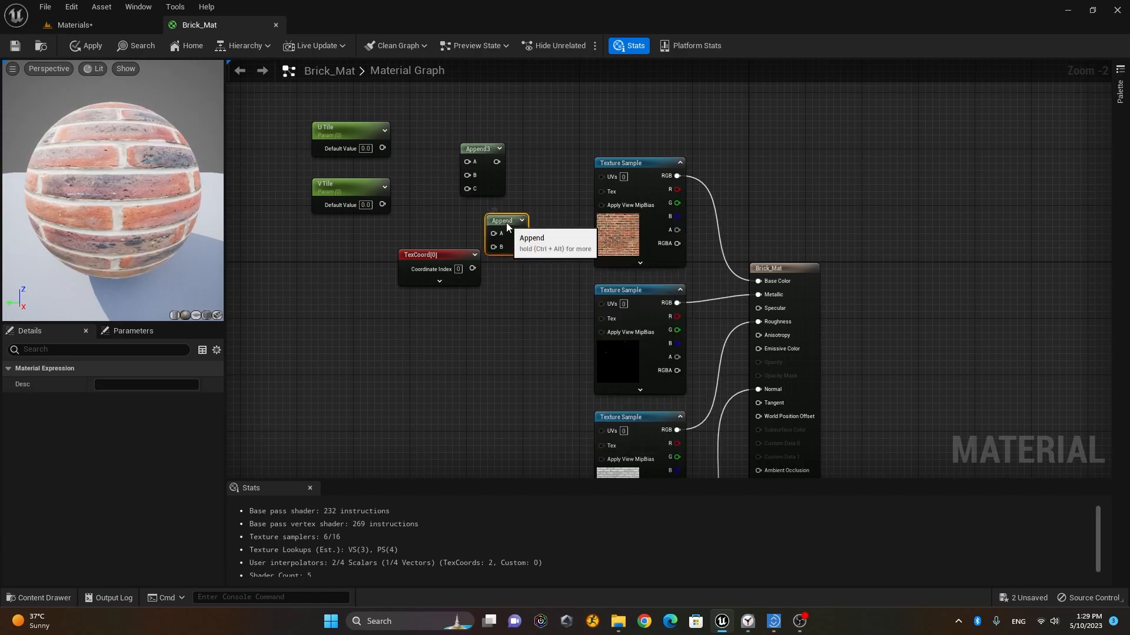
{"action": "left_click_drag", "start_coordinate": [502, 221], "coordinate": [523, 144]}
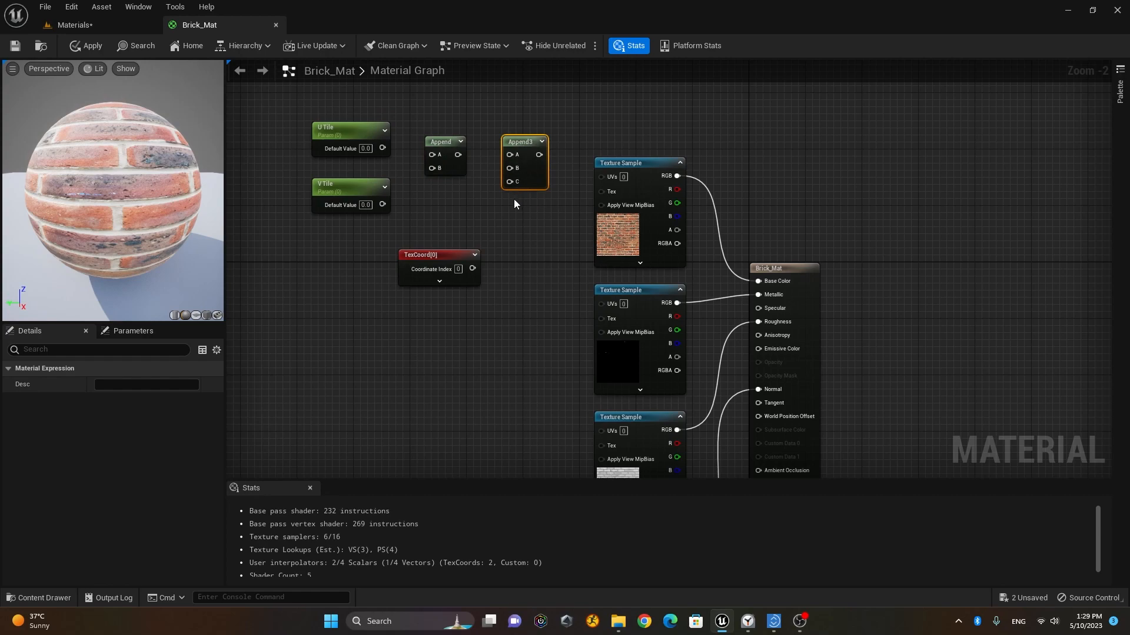
{"action": "key", "text": "Delete"}
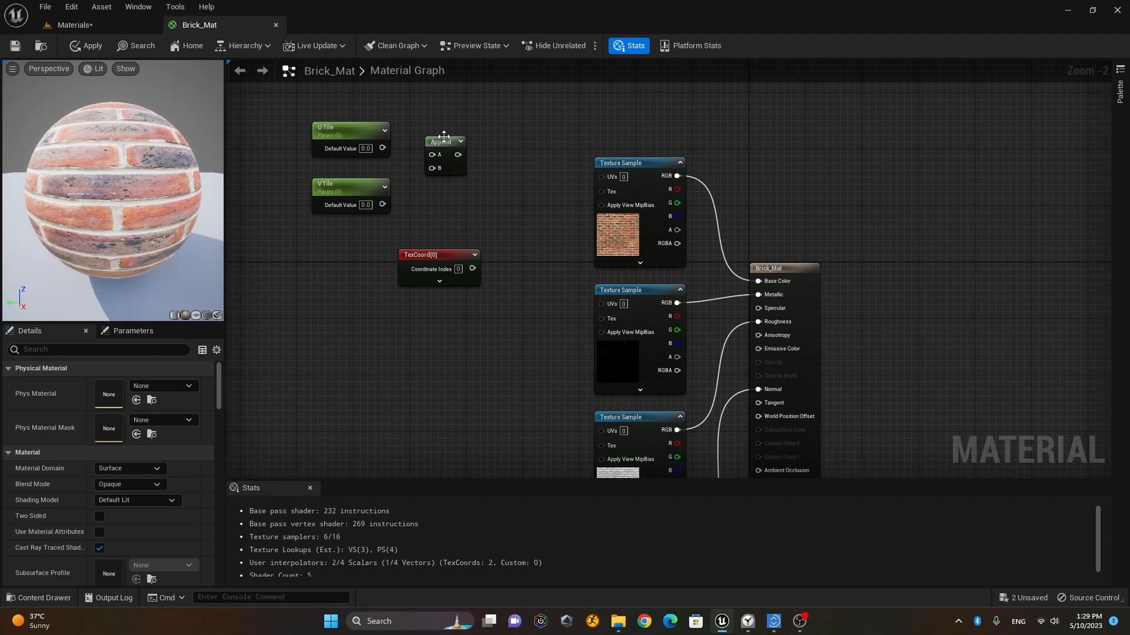
{"action": "left_click_drag", "start_coordinate": [444, 136], "coordinate": [436, 142]}
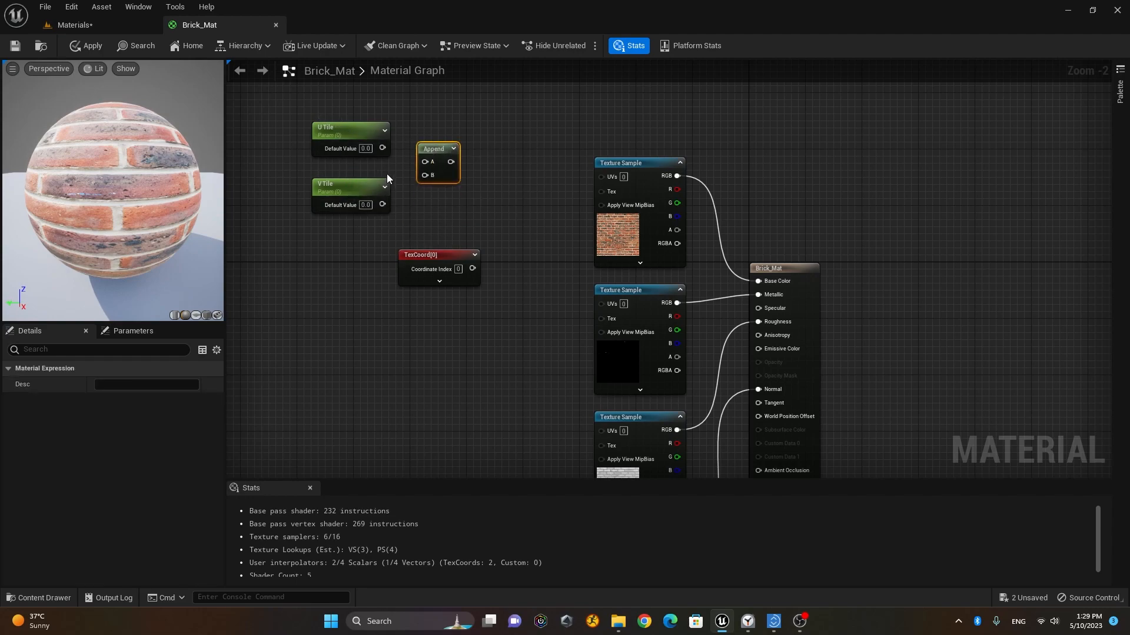
Connect U Tile to input A and V Tile to input B of Append, and place TexCoord beneath the Append node
{"action": "left_click_drag", "start_coordinate": [382, 148], "coordinate": [421, 160]}
{"action": "left_click_drag", "start_coordinate": [383, 204], "coordinate": [429, 175]}
{"action": "left_click_drag", "start_coordinate": [441, 255], "coordinate": [361, 248]}
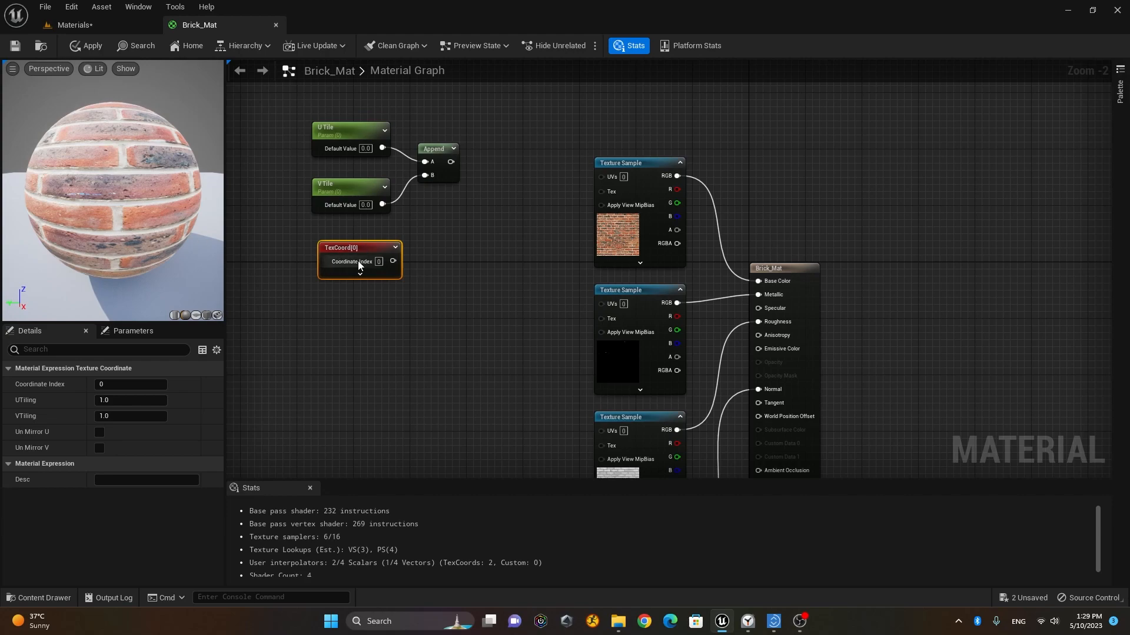
{"action": "left_click_drag", "start_coordinate": [369, 247], "coordinate": [441, 248]}
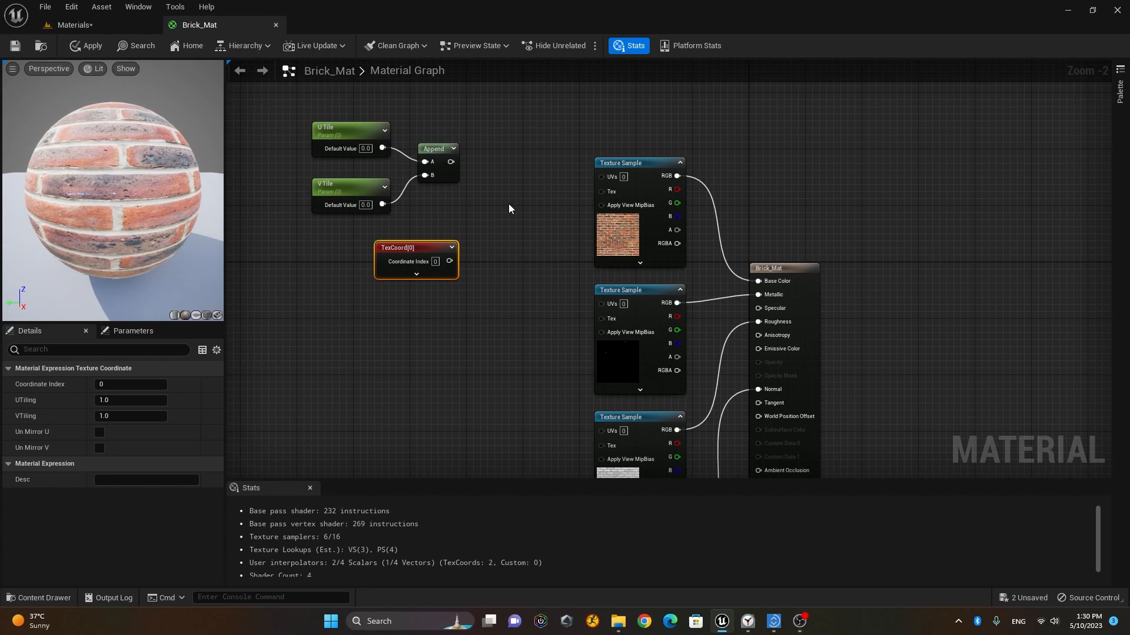
Add a Multiply node between the Append and TexCoord nodes and the texture samples
{"action": "right_click", "coordinate": [478, 203]}
{"action": "type", "text": "multi"}
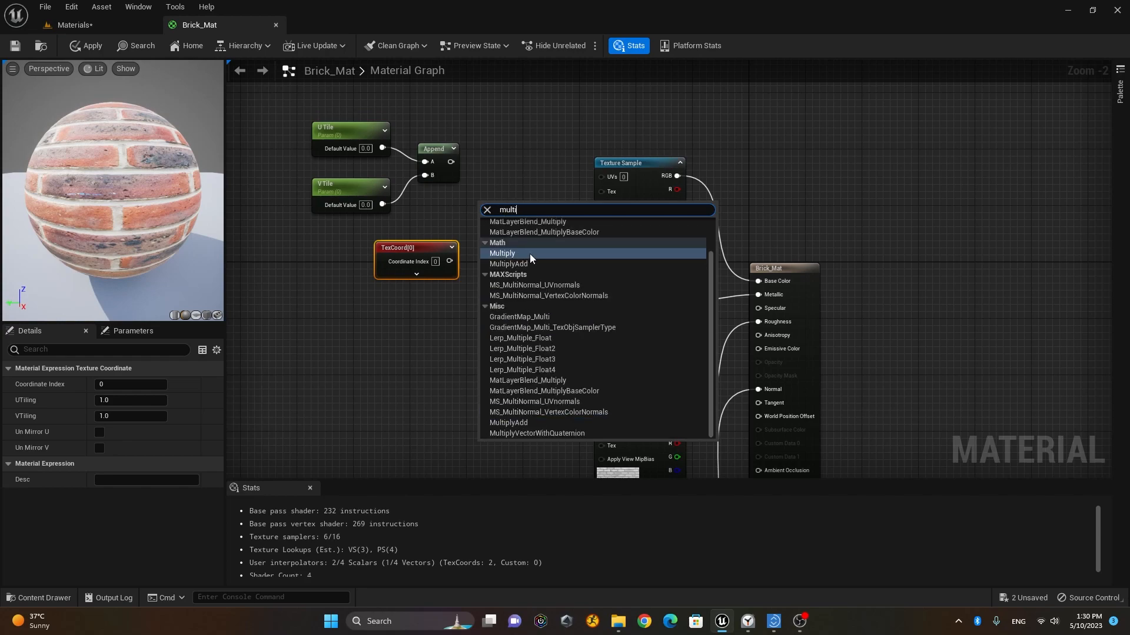
{"action": "left_click", "coordinate": [510, 170]}
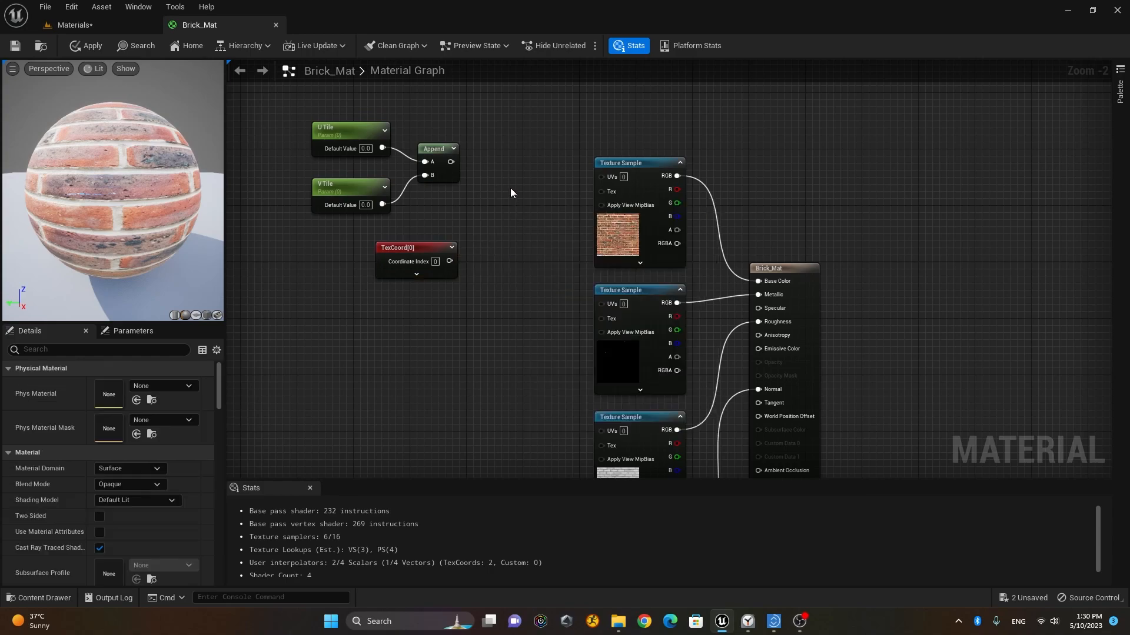
{"action": "left_click", "coordinate": [480, 207]}
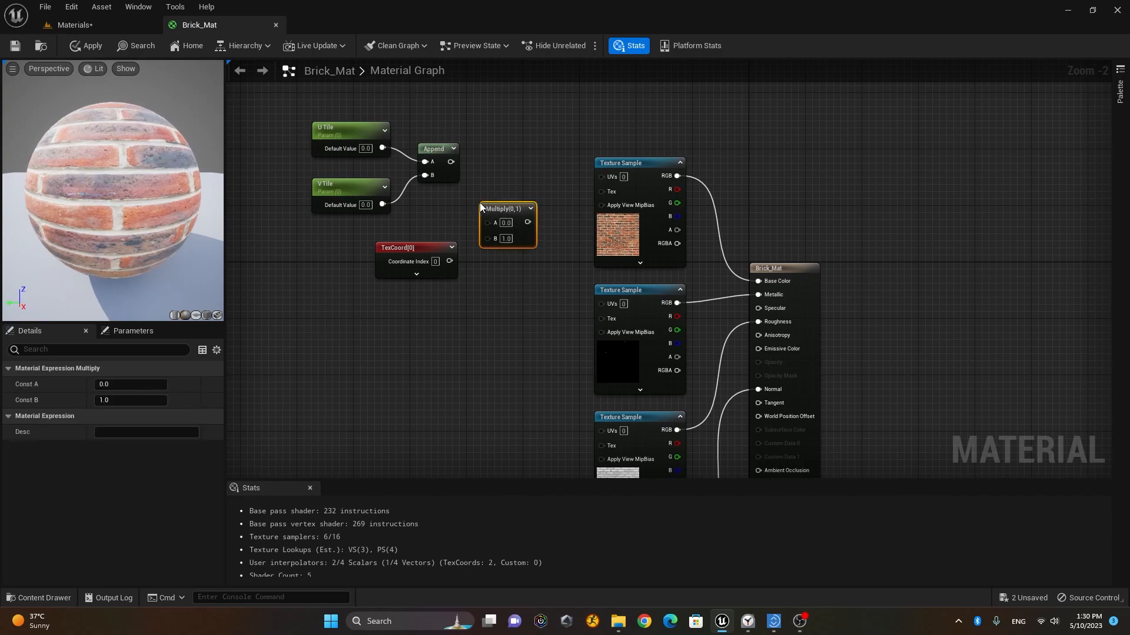
Connect Append to input A and TexCoord to input B of the Multiply node
{"action": "left_click_drag", "start_coordinate": [519, 202], "coordinate": [526, 202]}
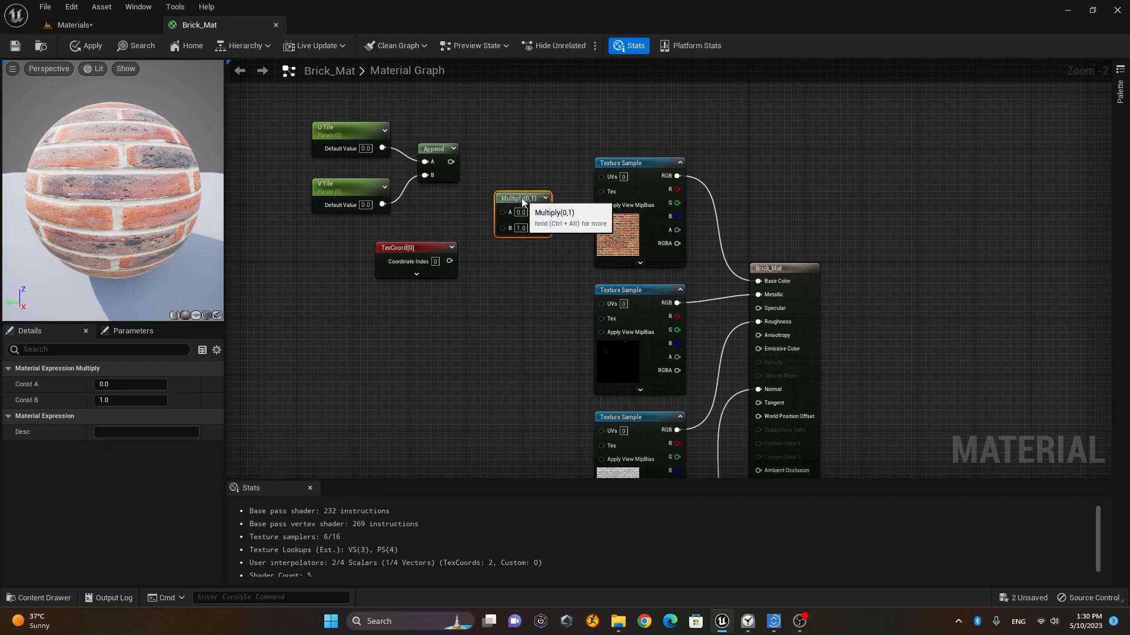
{"action": "left_click_drag", "start_coordinate": [451, 164], "coordinate": [502, 211]}
{"action": "left_click_drag", "start_coordinate": [450, 262], "coordinate": [502, 225]}
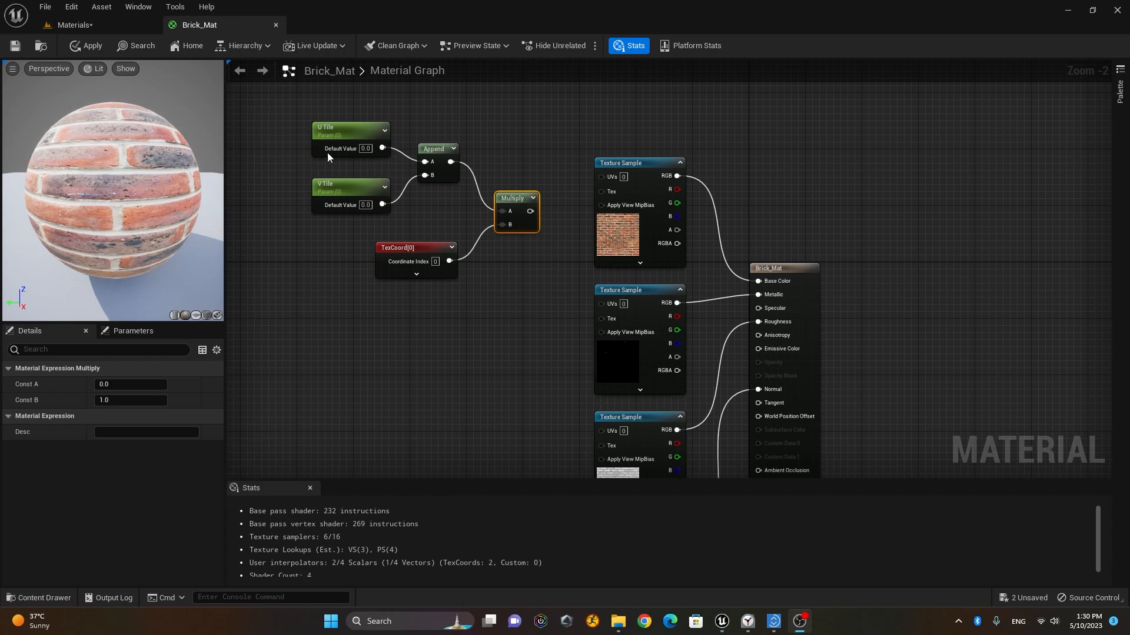
Move the tiling nodes farther from the texture samples and connect Multiply to the UVs of the base color Texture Sample
{"action": "scroll", "coordinate": [475, 303], "scroll_direction": "down", "scroll_amount": 1}
{"action": "right_click_drag", "start_coordinate": [501, 322], "coordinate": [657, 351]}
{"action": "left_click_drag", "start_coordinate": [456, 170], "coordinate": [699, 325]}
{"action": "left_click_drag", "start_coordinate": [678, 249], "coordinate": [744, 219]}
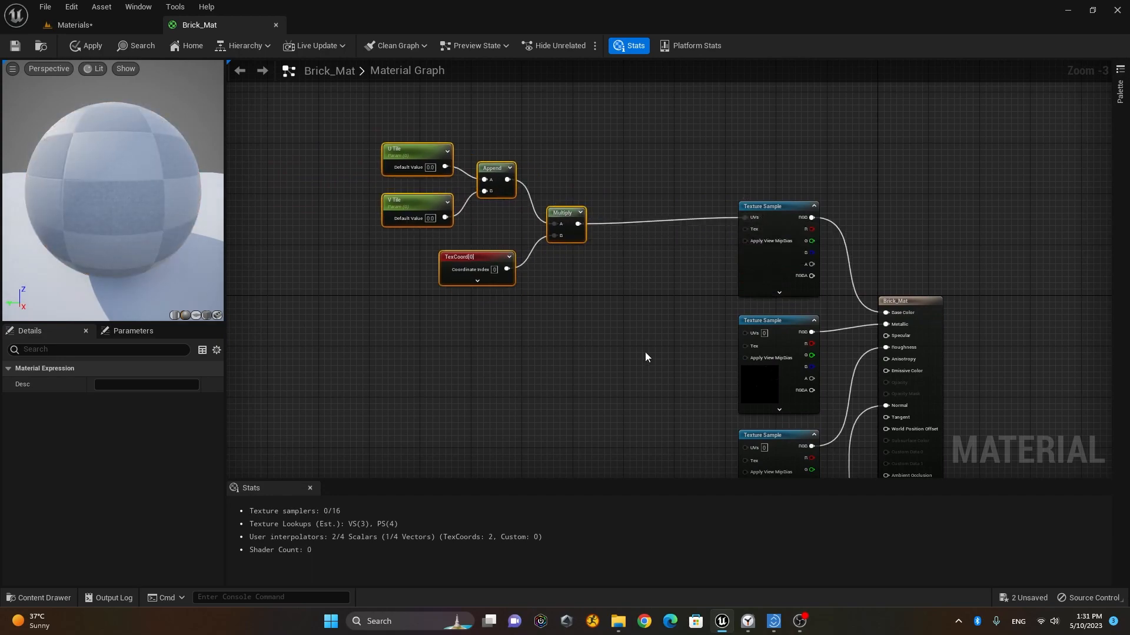
{"action": "mouse_move", "coordinate": [93, 172]}
{"action": "left_mouse_down"}
{"action": "mouse_move", "coordinate": [136, 182]}
{"action": "mouse_move", "coordinate": [112, 159]}
{"action": "mouse_move", "coordinate": [94, 173]}
{"action": "left_mouse_up"}
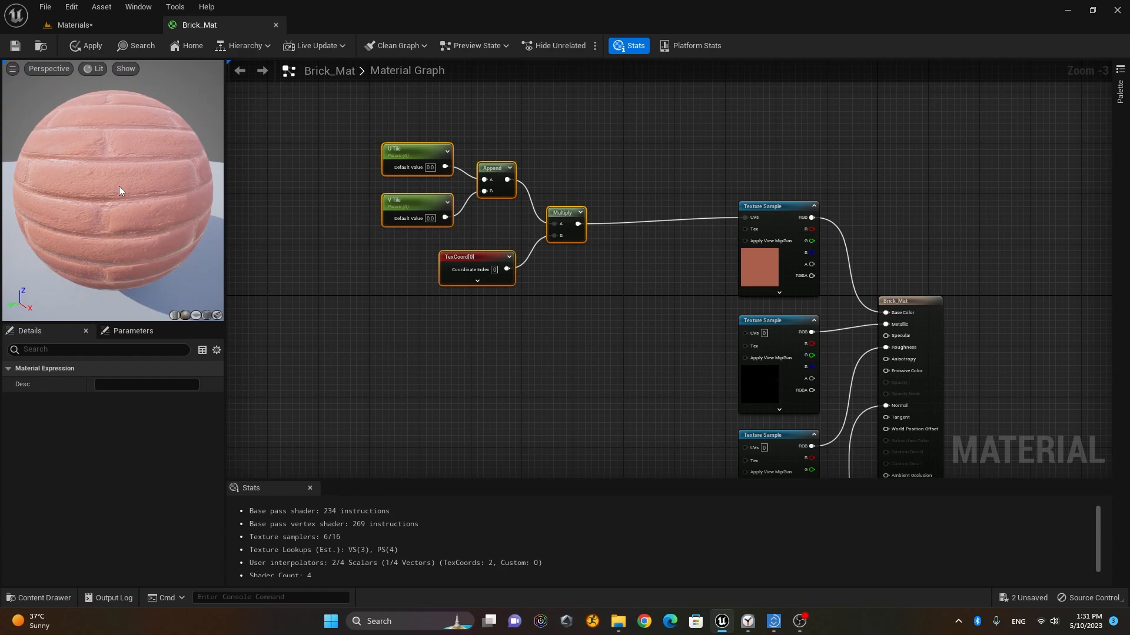
{"action": "left_click_drag", "start_coordinate": [145, 243], "coordinate": [119, 181]}
{"action": "mouse_move", "coordinate": [119, 181]}
{"action": "right_mouse_down"}
{"action": "mouse_move", "coordinate": [129, 165]}
{"action": "mouse_move", "coordinate": [120, 184]}
{"action": "right_mouse_up"}
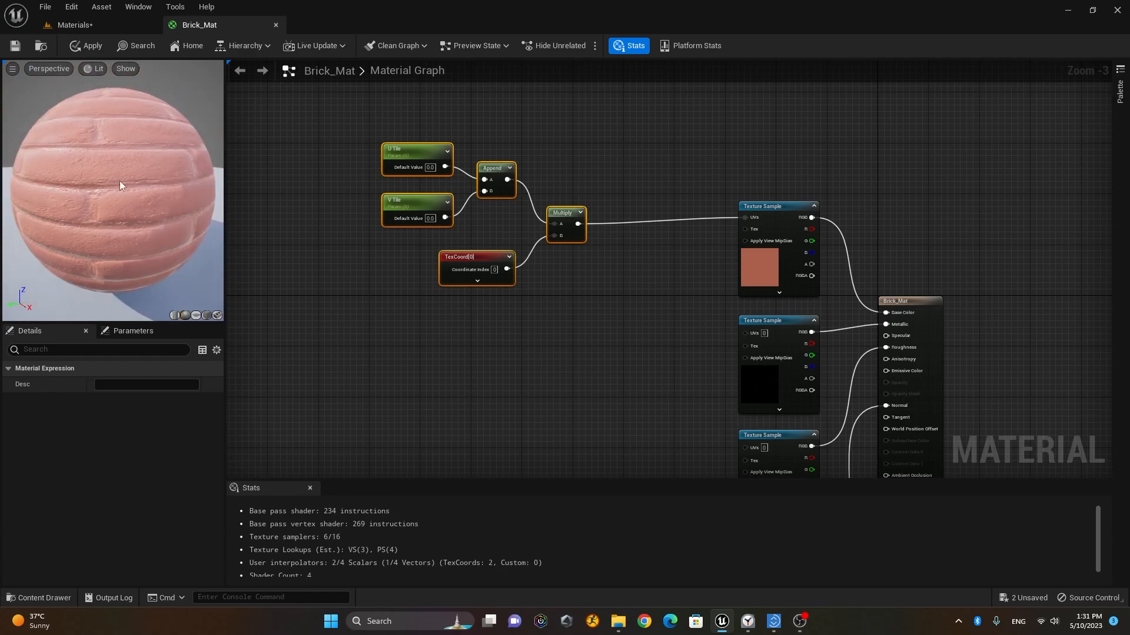
{"action": "scroll", "coordinate": [706, 332], "scroll_direction": "down", "scroll_amount": 3}
{"action": "scroll", "coordinate": [688, 335], "scroll_direction": "up", "scroll_amount": 3}
Connect the Multiply output to the UVs of the metallic, roughness and normal Texture Samples
{"action": "right_click_drag", "start_coordinate": [663, 317], "coordinate": [563, 165]}
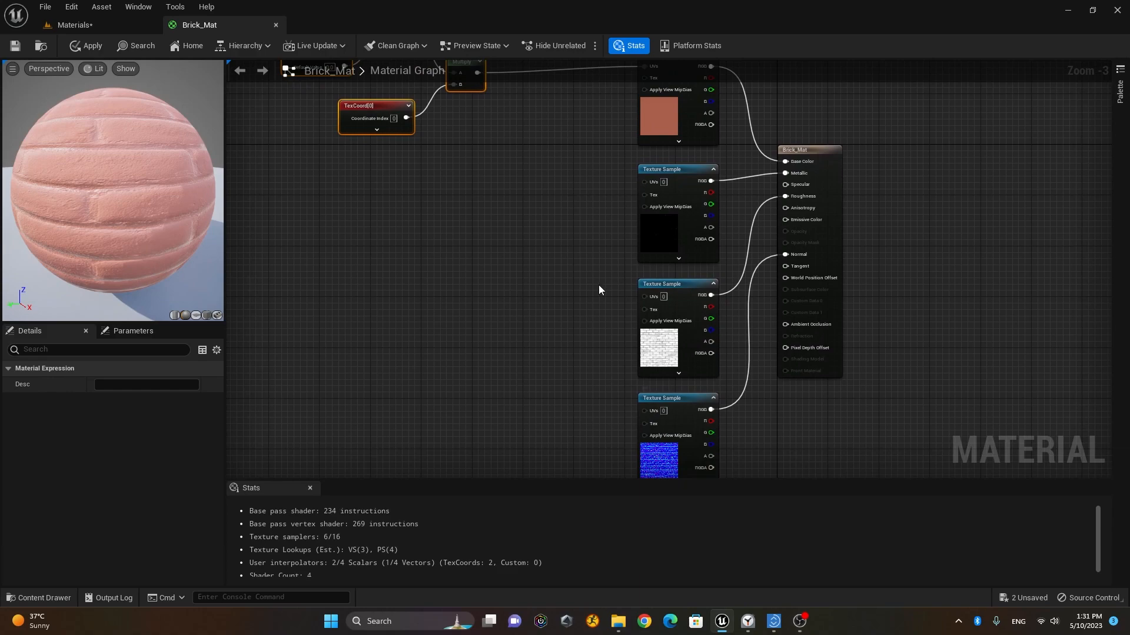
{"action": "scroll", "coordinate": [598, 285], "scroll_direction": "down", "scroll_amount": 1}
{"action": "right_click_drag", "start_coordinate": [553, 253], "coordinate": [562, 292]}
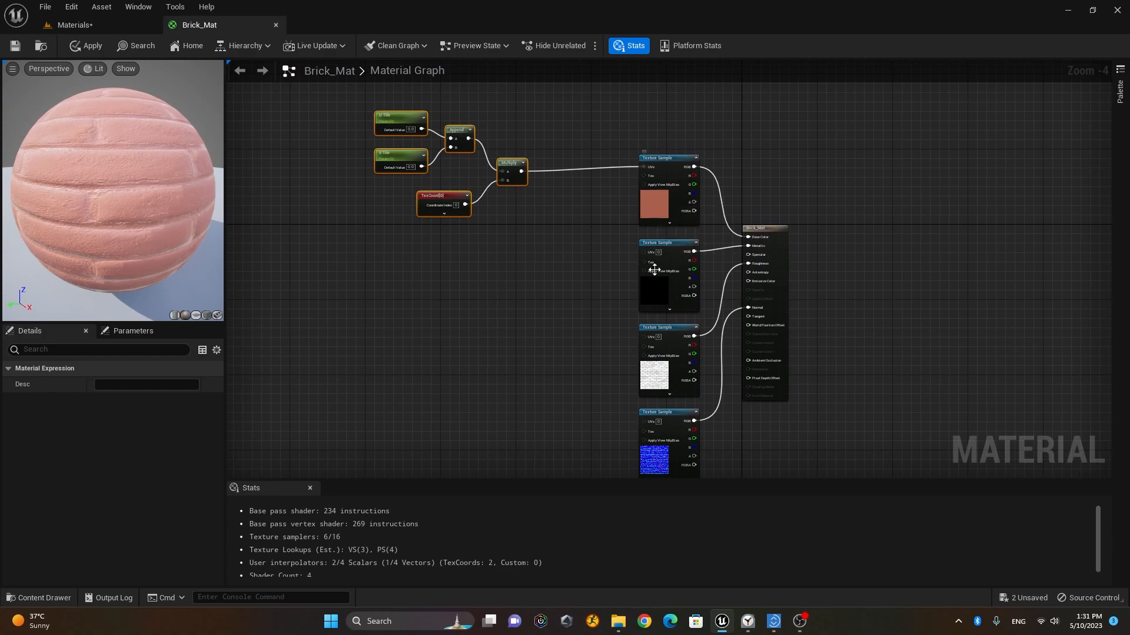
{"action": "left_click_drag", "start_coordinate": [521, 171], "coordinate": [645, 252]}
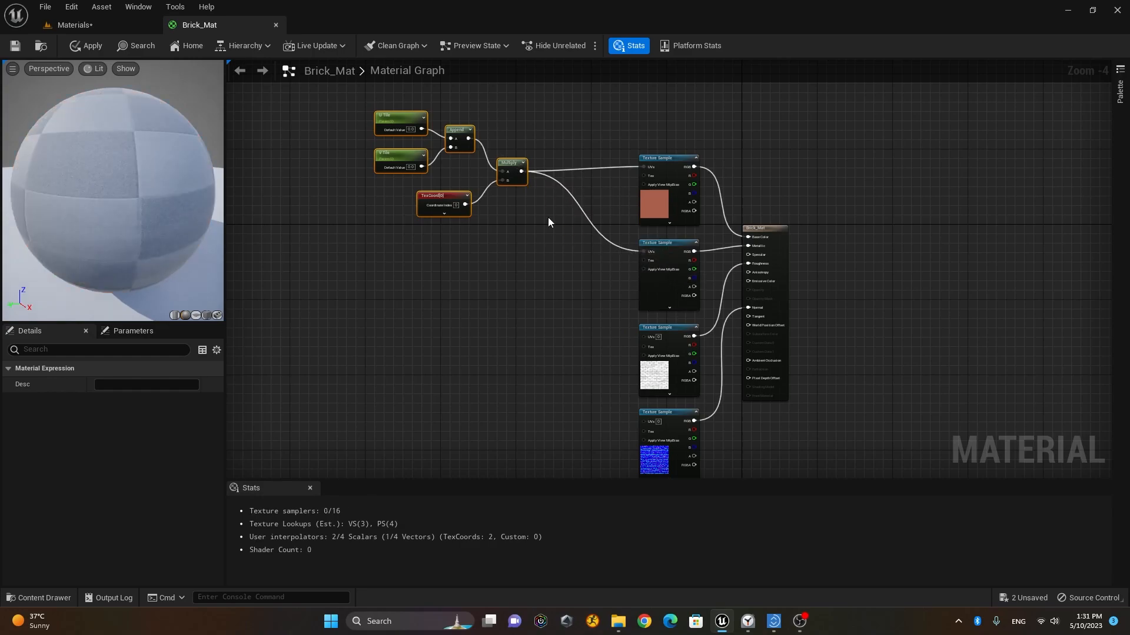
{"action": "left_click_drag", "start_coordinate": [521, 171], "coordinate": [648, 339]}
{"action": "left_click_drag", "start_coordinate": [521, 171], "coordinate": [646, 421]}
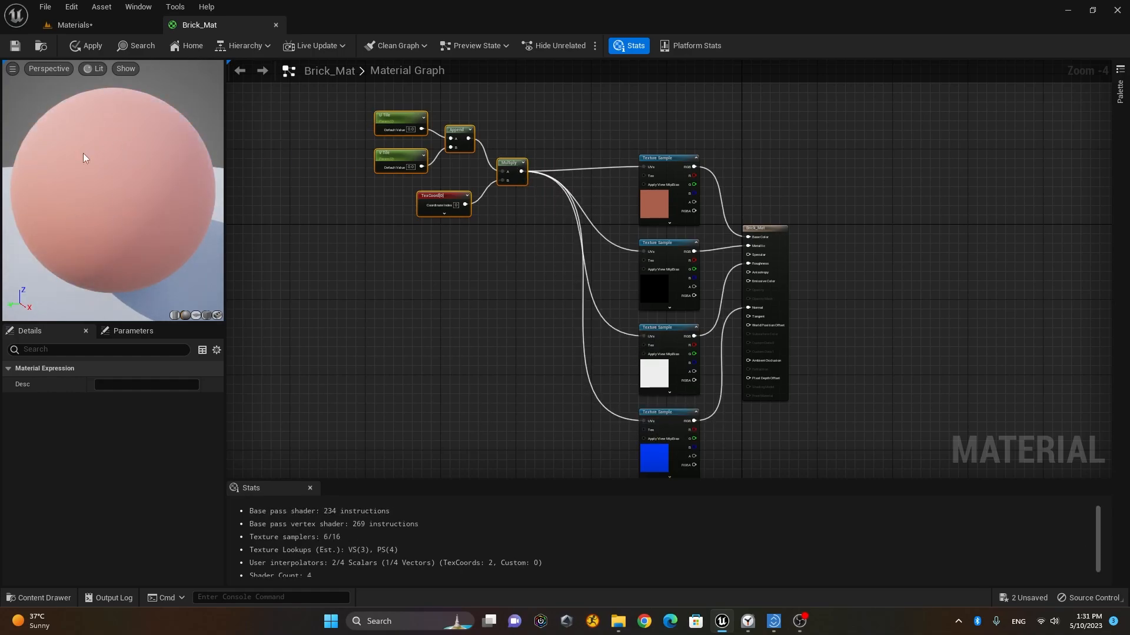
Set the default values of U Tile and V Tile to 1, save the material and view it in the level
{"action": "scroll", "coordinate": [473, 180], "scroll_direction": "up", "scroll_amount": 3}
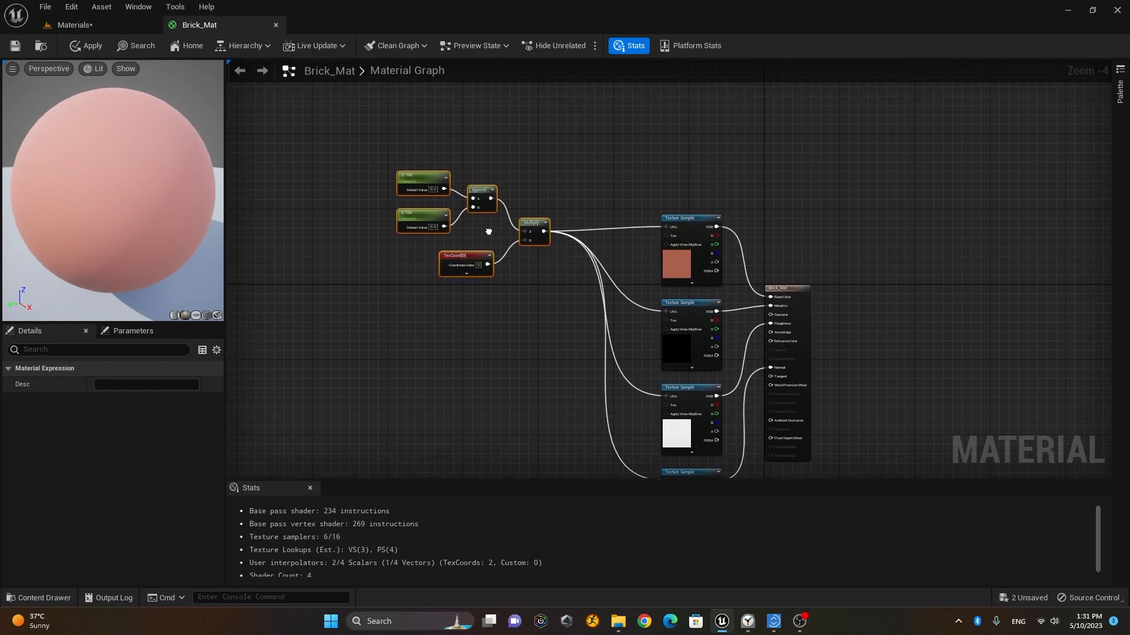
{"action": "scroll", "coordinate": [436, 239], "scroll_direction": "up", "scroll_amount": 1}
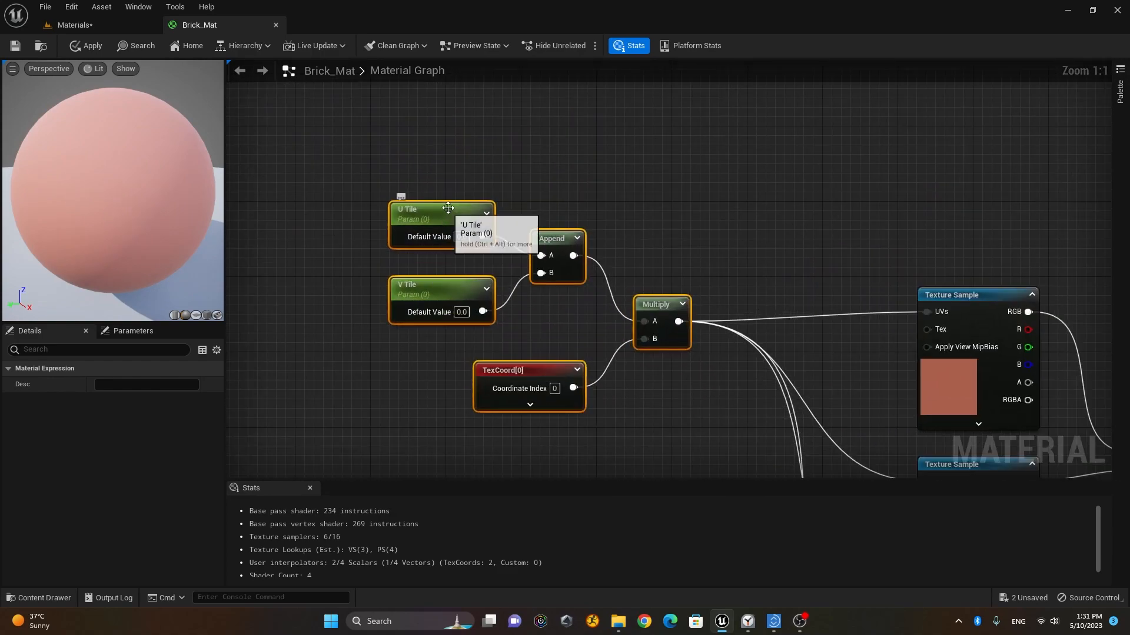
{"action": "left_click", "coordinate": [462, 241]}
{"action": "left_click", "coordinate": [464, 240]}
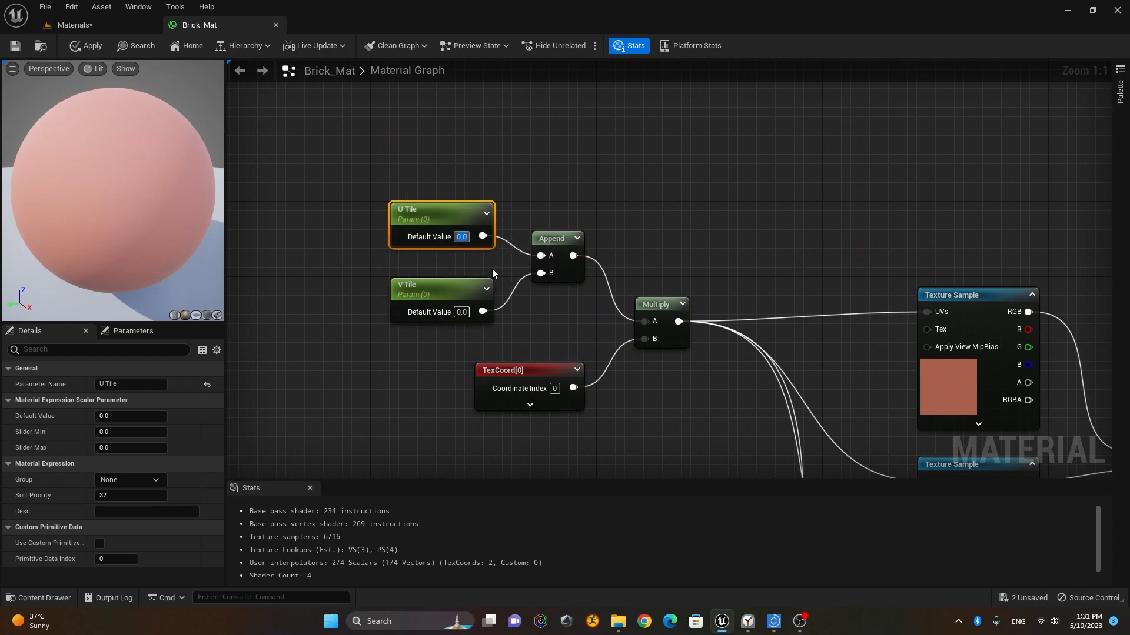
{"action": "type", "text": "1"}
{"action": "key", "text": "Return"}
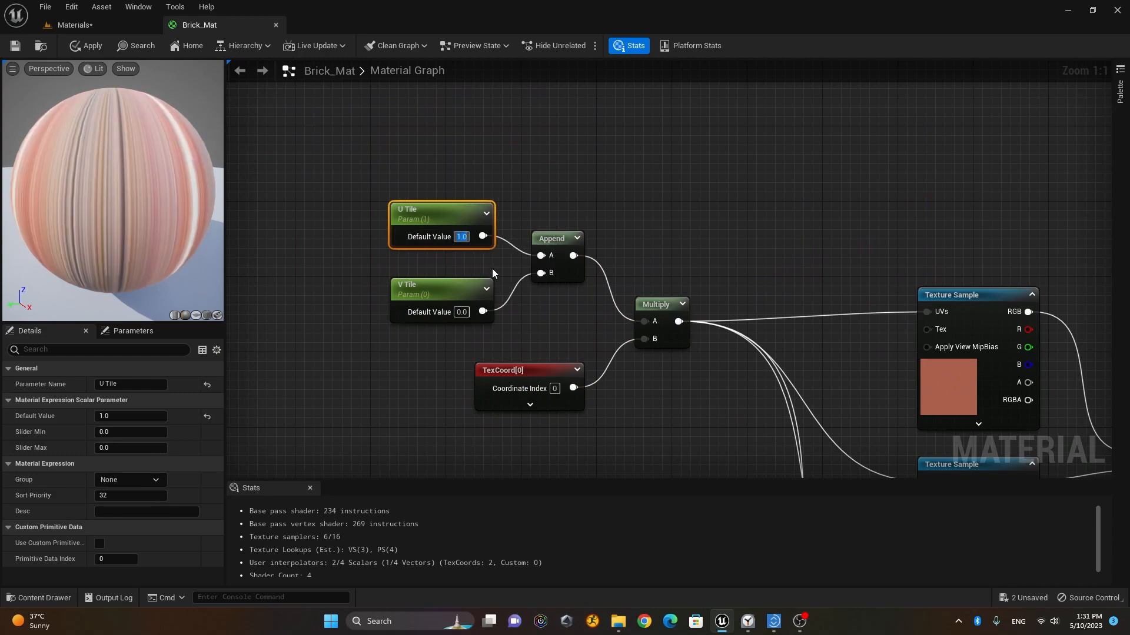
{"action": "left_click", "coordinate": [462, 312]}
{"action": "type", "text": "1"}
{"action": "key", "text": "Return"}
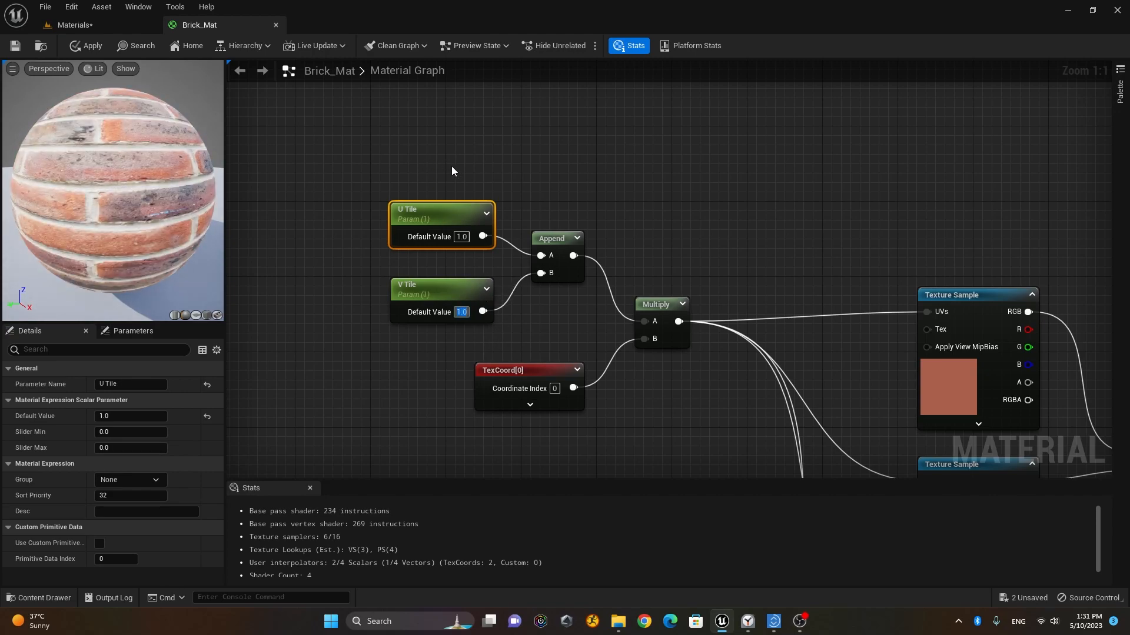
{"action": "left_click", "coordinate": [475, 132]}
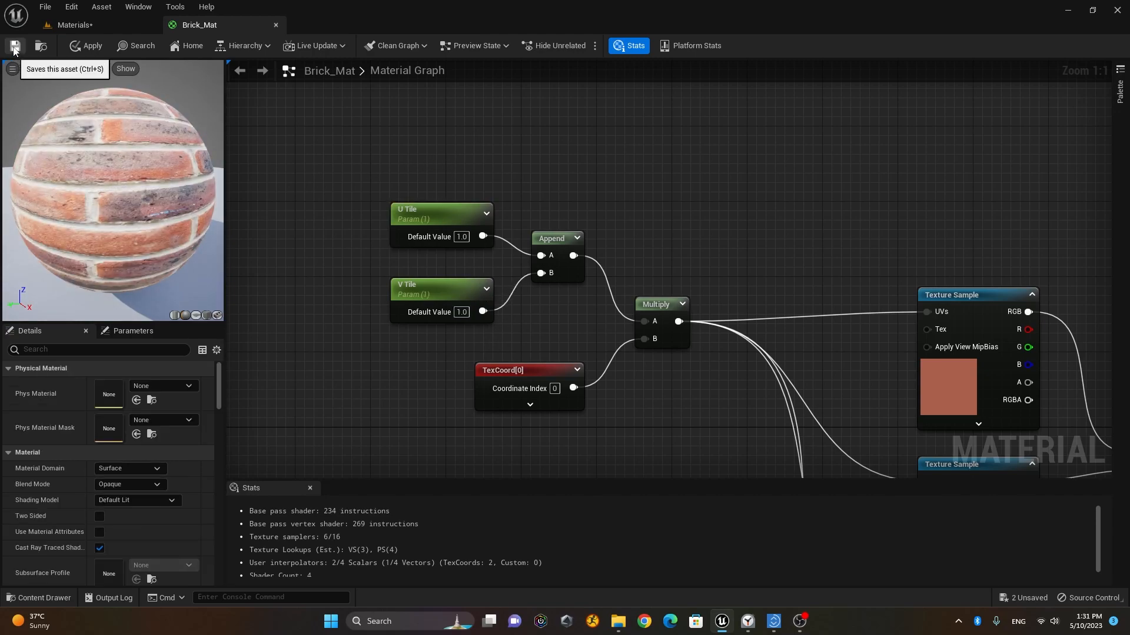
{"action": "key", "text": "ctrl+s"}
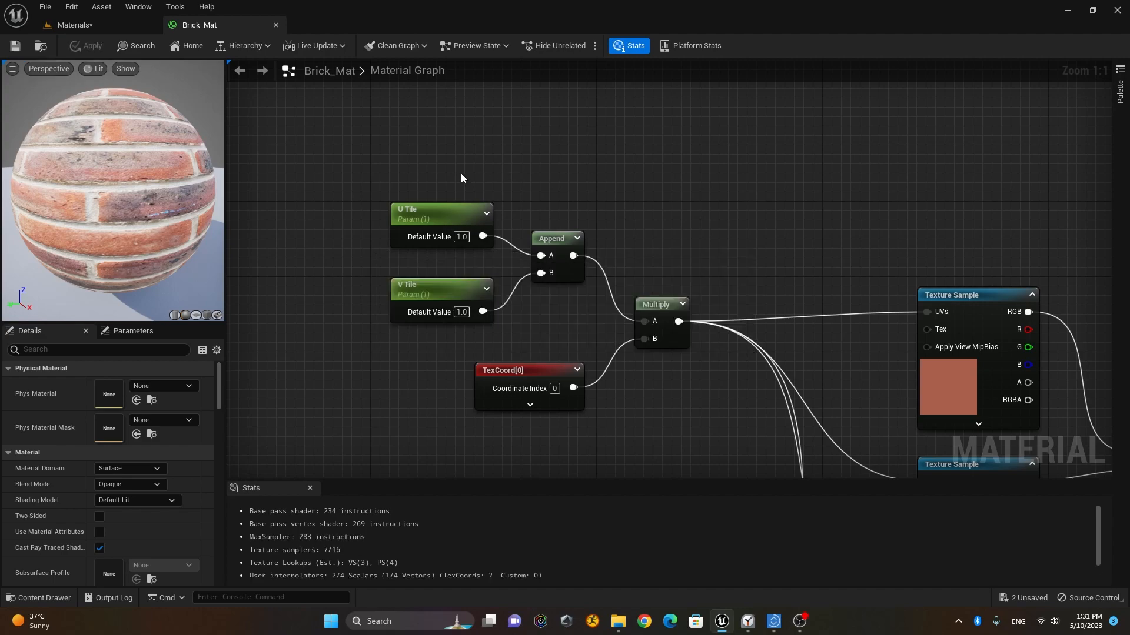
{"action": "left_click", "coordinate": [101, 25]}
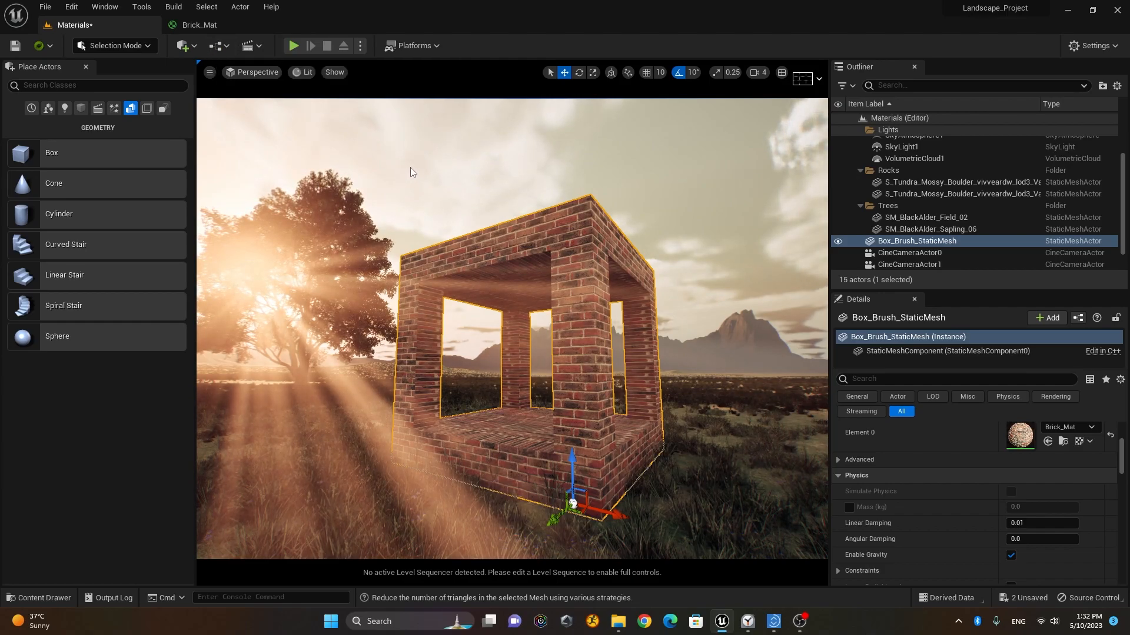
Set the default values of U Tile and V Tile to 2 in Brick_Mat and check the brick tiling in the level
{"action": "left_click", "coordinate": [200, 25]}
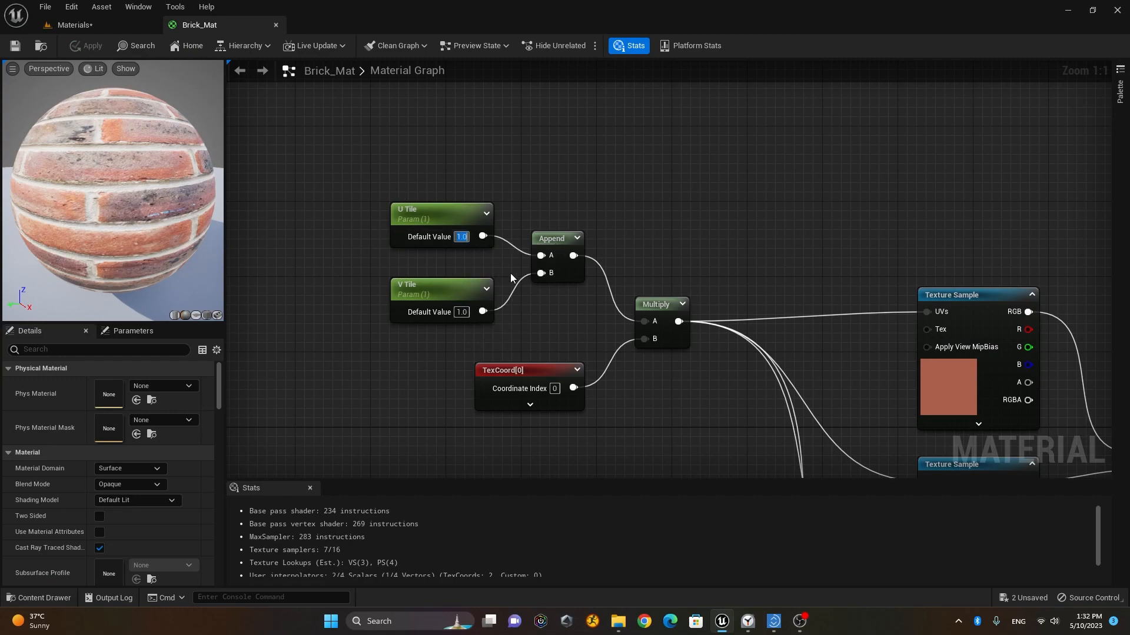
{"action": "type", "text": "2"}
{"action": "key", "text": "Return"}
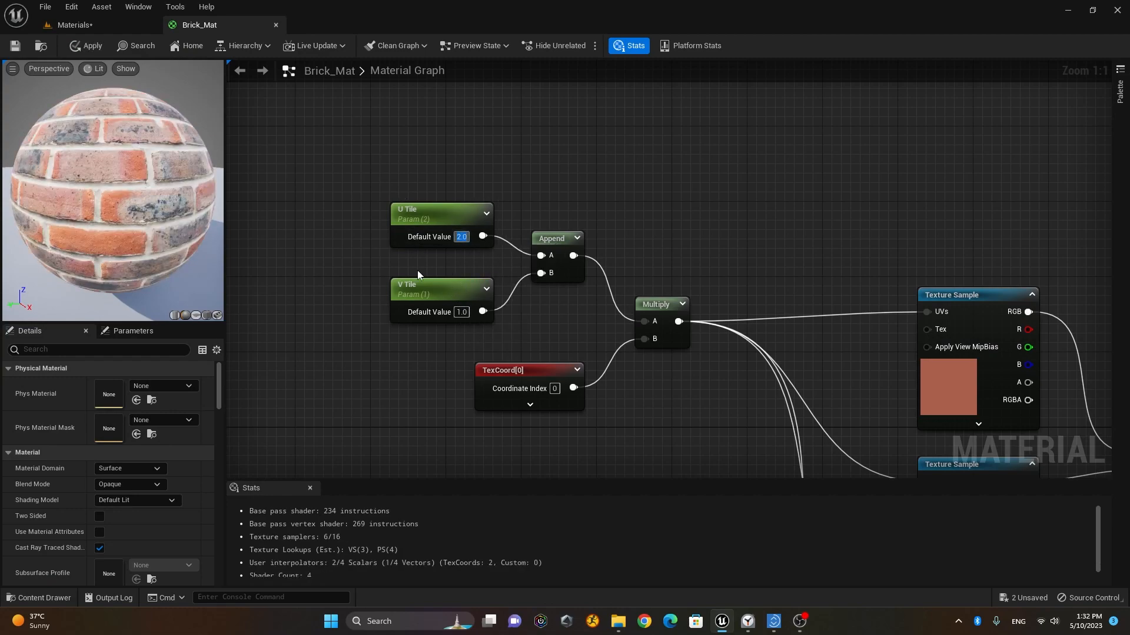
{"action": "type", "text": "2"}
{"action": "key", "text": "Return"}
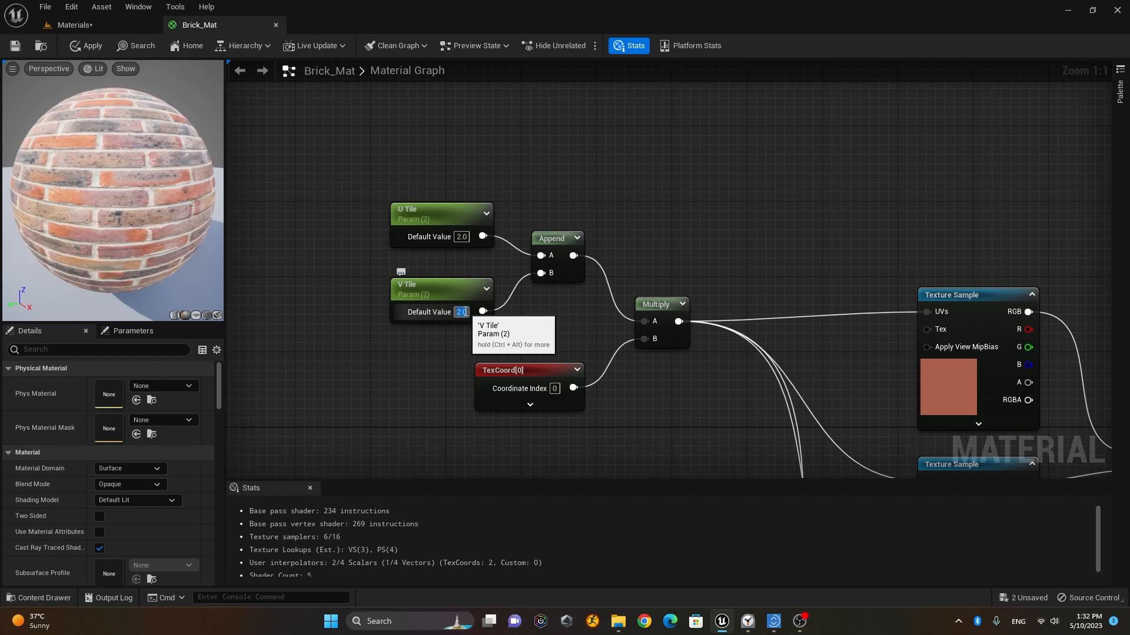
{"action": "left_click", "coordinate": [114, 26]}
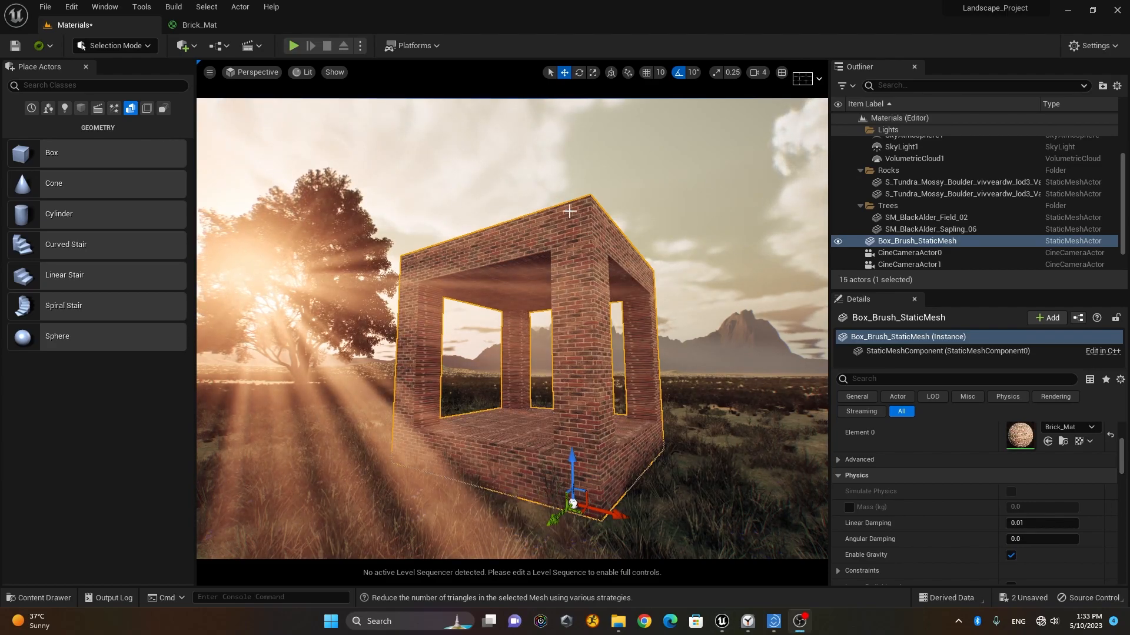
Set the U Tile default value to 1.52 in Brick_Mat, then save the material and close it
{"action": "left_click", "coordinate": [204, 26]}
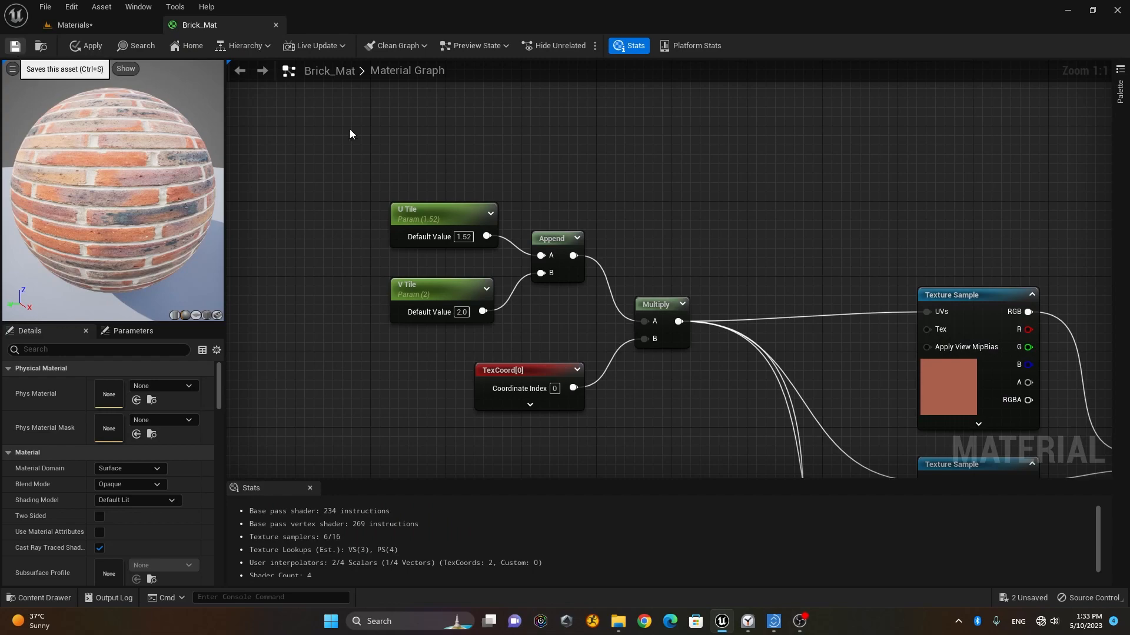
{"action": "key", "text": "ctrl+s"}
{"action": "right_click_drag", "start_coordinate": [820, 273], "coordinate": [747, 199]}
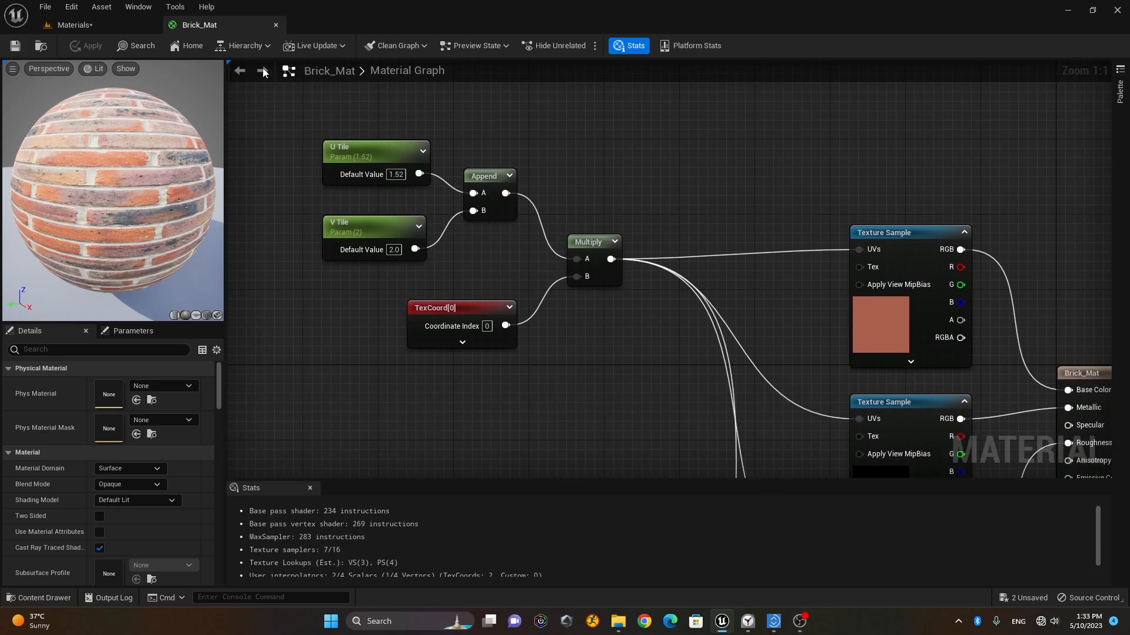
{"action": "left_click", "coordinate": [275, 24]}
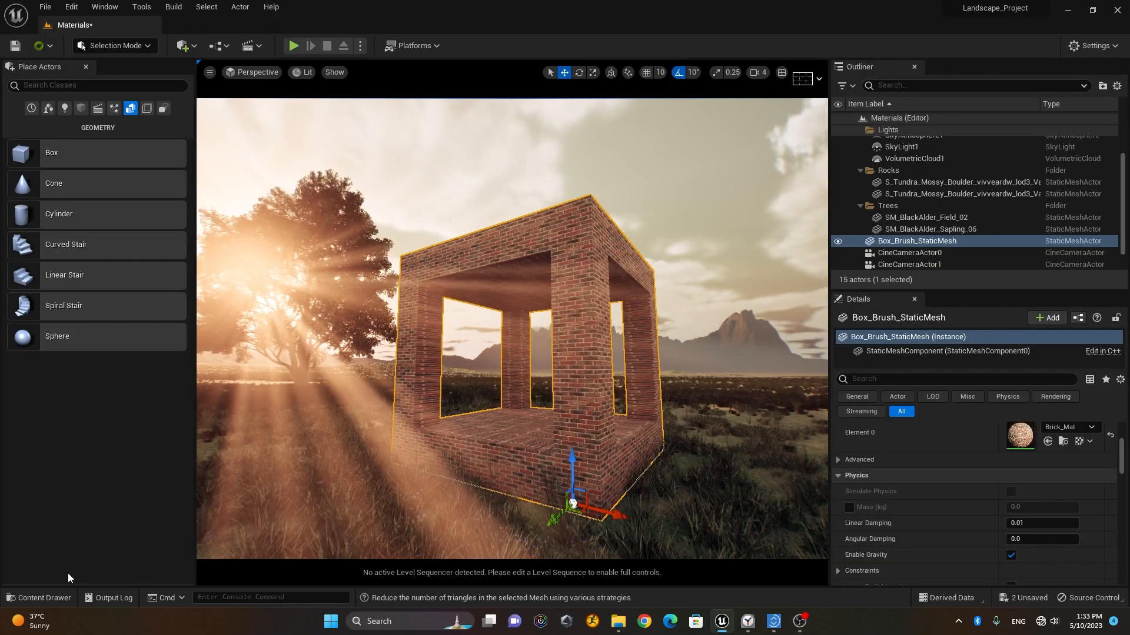
Create a material instance from Brick_Mat in the Texture folder, keeping the suggested name
{"action": "left_click", "coordinate": [44, 598]}
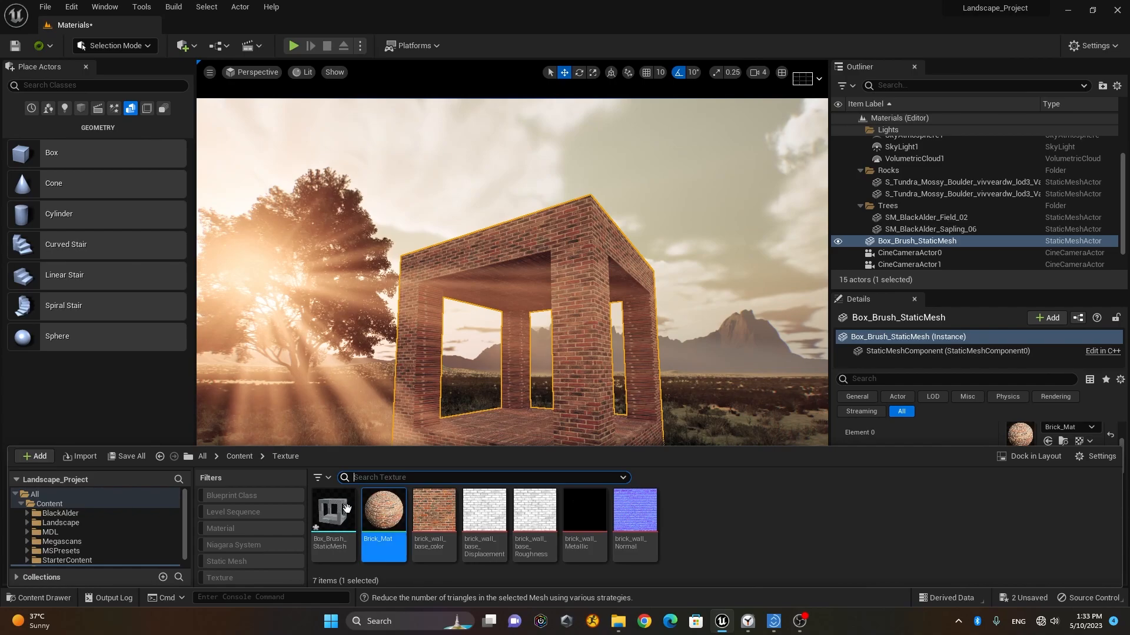
{"action": "right_click", "coordinate": [389, 514]}
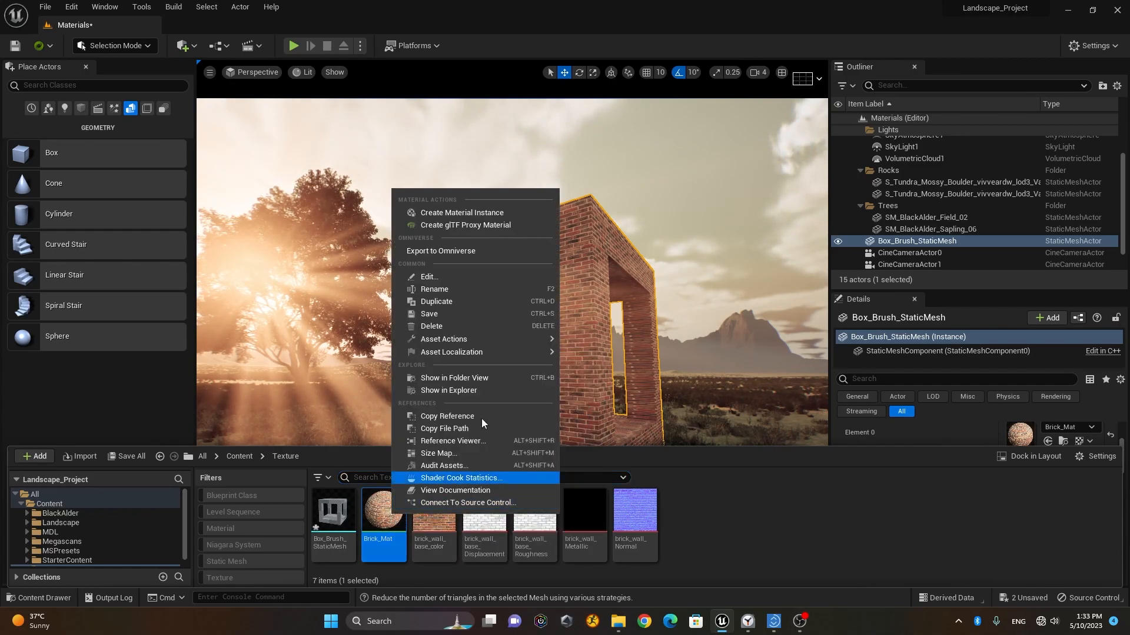
{"action": "left_click", "coordinate": [500, 213]}
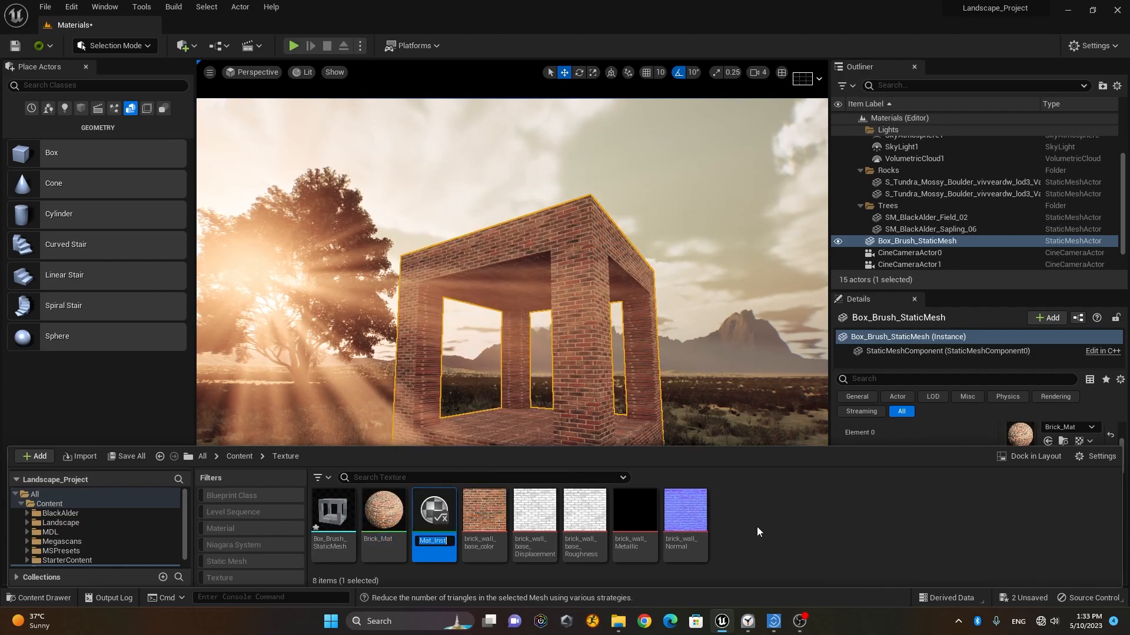
{"action": "key", "text": "Return"}
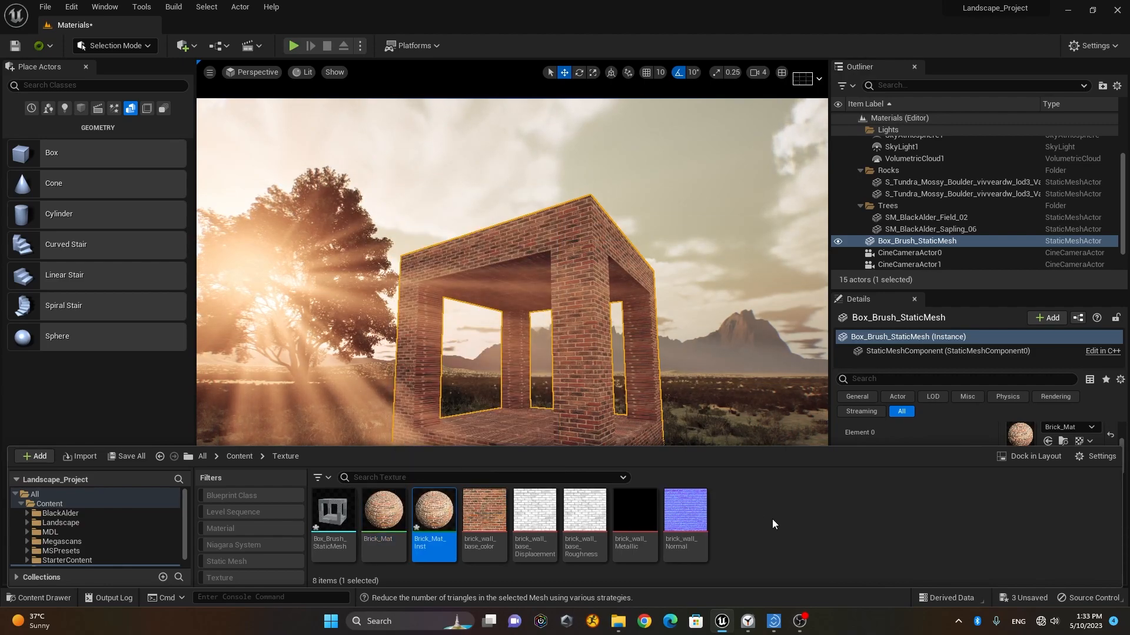
Open Brick_Mat_Inst docked beside the level and enable its U Tile and V Tile parameter overrides
{"action": "double_click", "coordinate": [444, 510]}
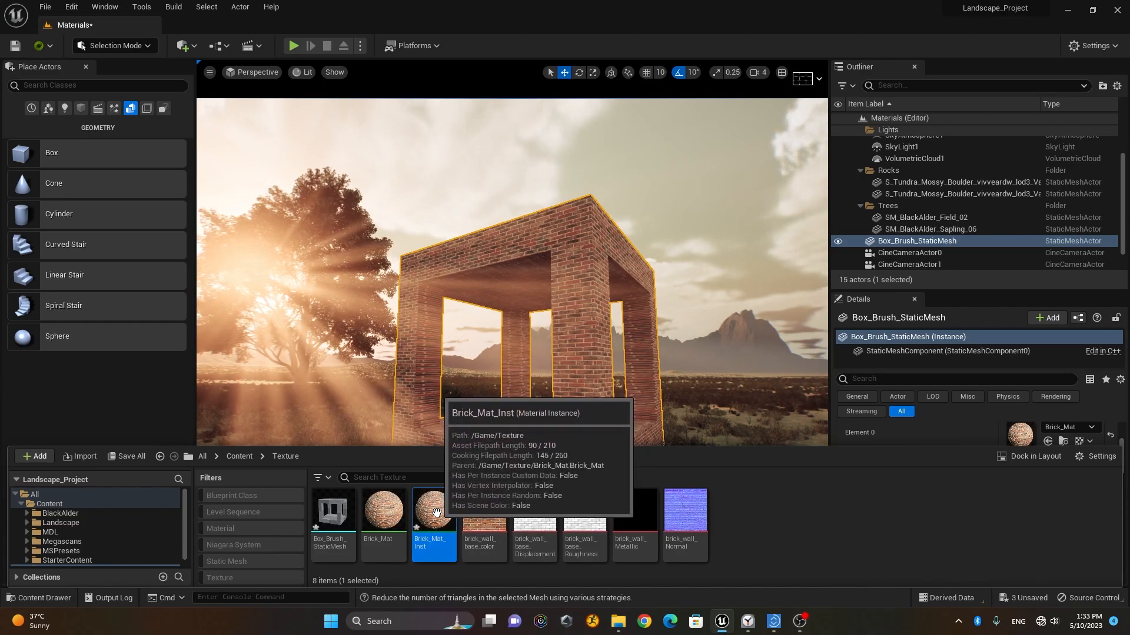
{"action": "left_click_drag", "start_coordinate": [88, 25], "coordinate": [210, 33]}
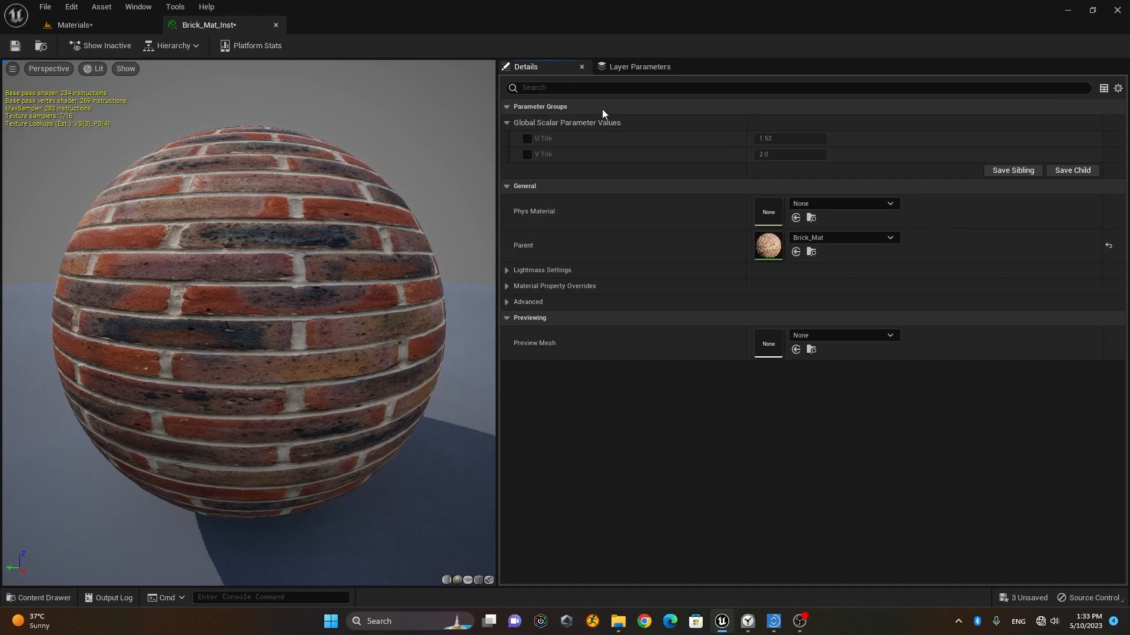
{"action": "left_click", "coordinate": [527, 140]}
{"action": "left_click", "coordinate": [528, 154]}
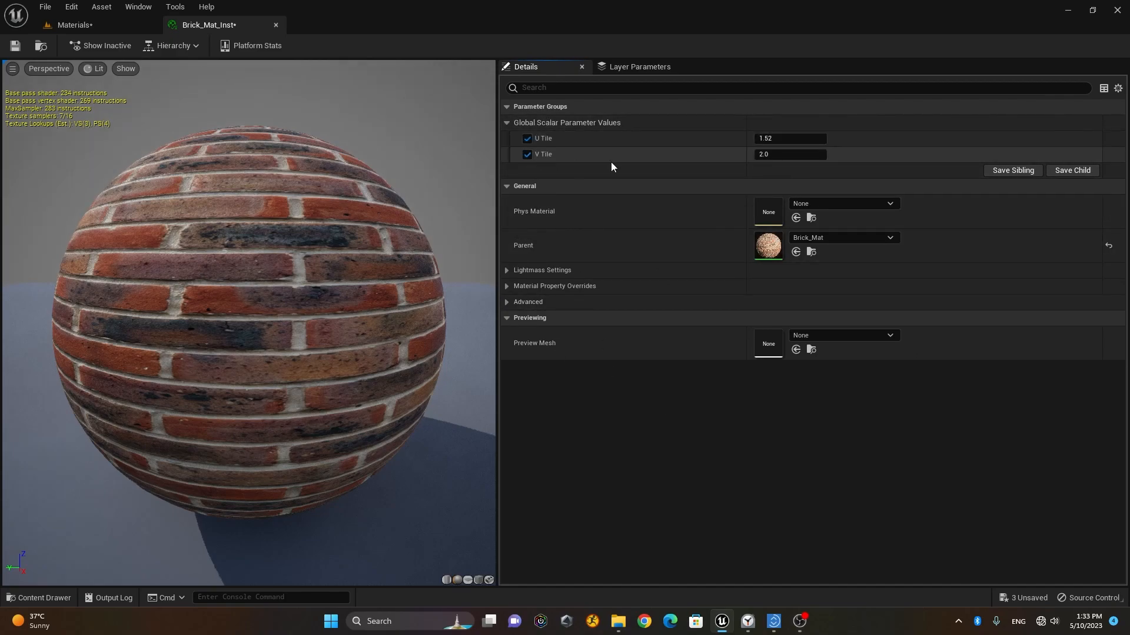
Set the material instance's U Tile to 2 and check the box mesh in the level
{"action": "left_click", "coordinate": [784, 141]}
{"action": "type", "text": "2"}
{"action": "key", "text": "Return"}
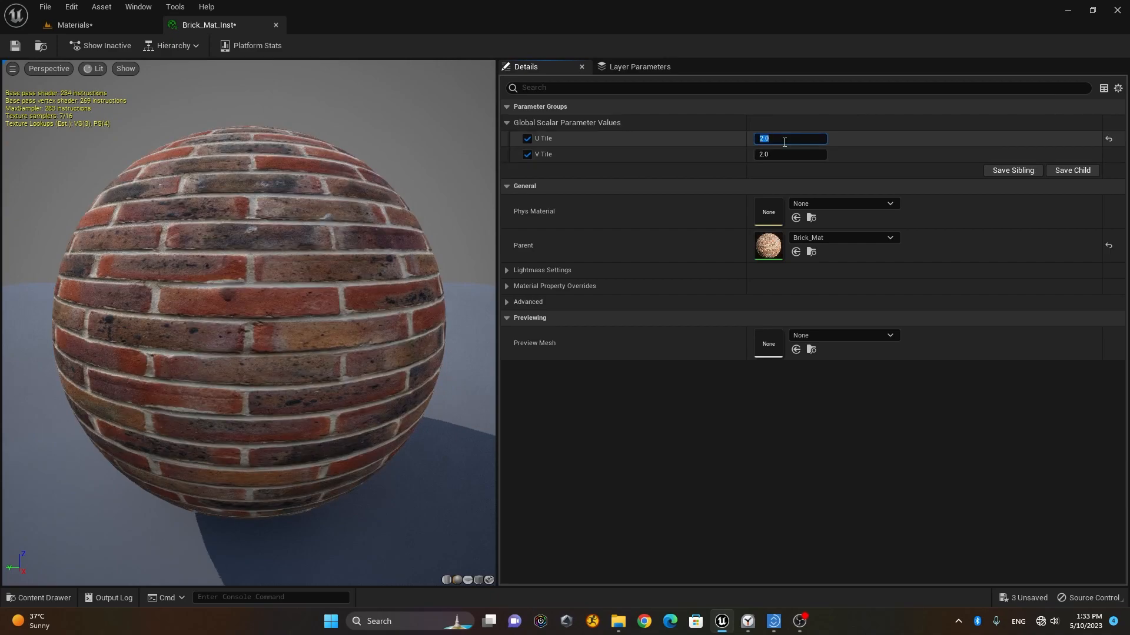
{"action": "left_click", "coordinate": [74, 25]}
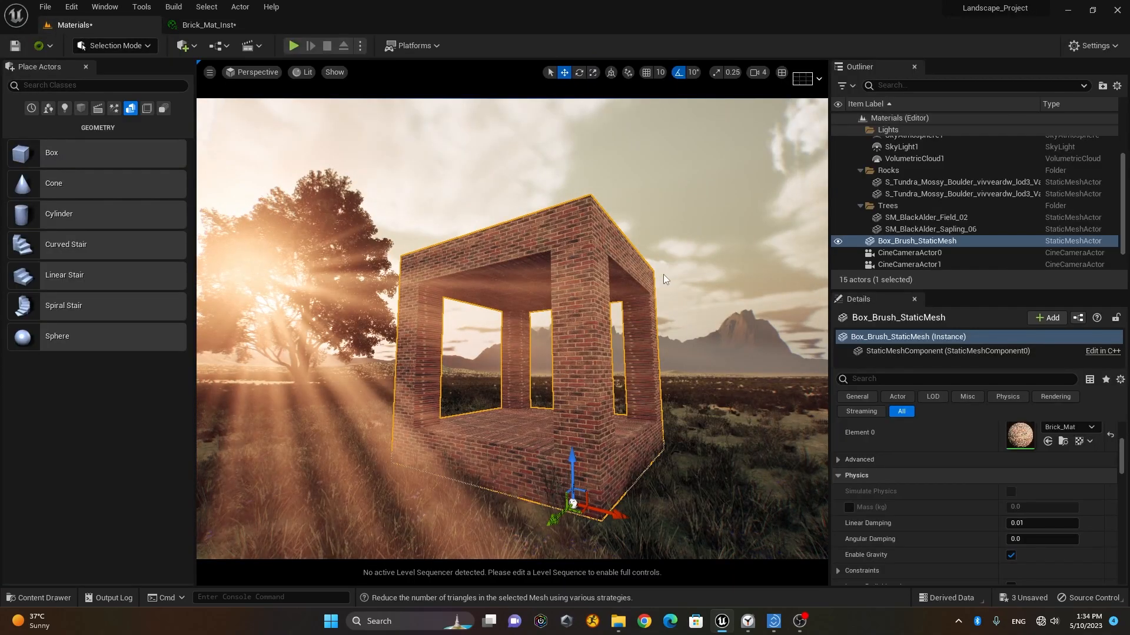
Set both U Tile and V Tile of Brick_Mat_Inst to 10
{"action": "left_click", "coordinate": [220, 25]}
{"action": "left_click", "coordinate": [786, 140]}
{"action": "type", "text": "10"}
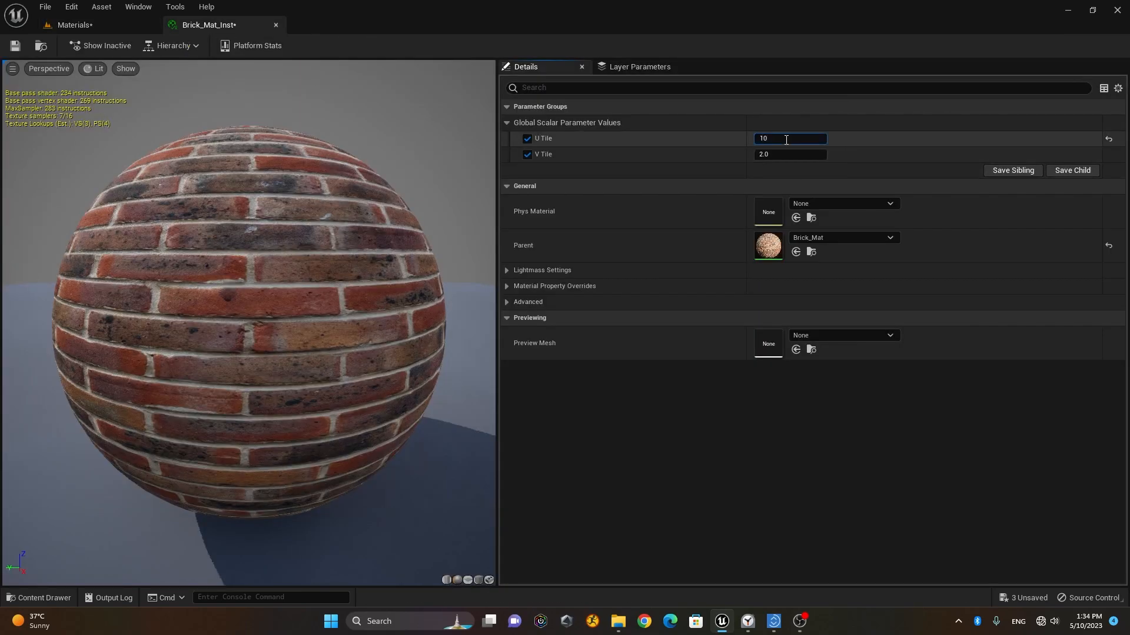
{"action": "left_click", "coordinate": [821, 155]}
{"action": "type", "text": "10"}
{"action": "key", "text": "Return"}
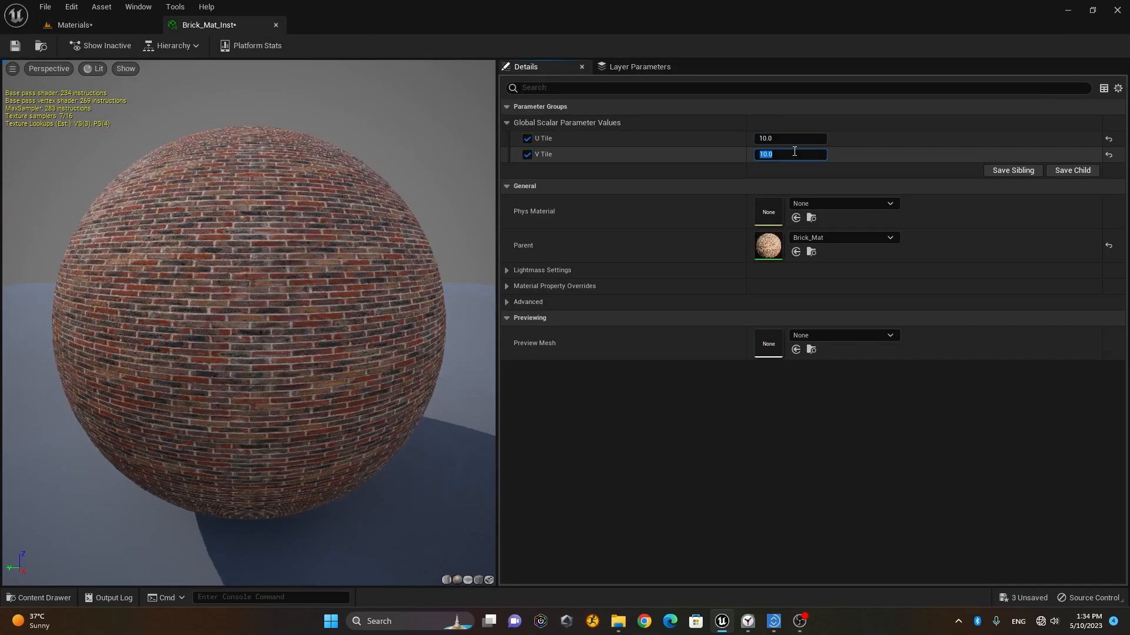
Apply Brick_Mat_Inst from the Texture folder to the cut-out box mesh in the level
{"action": "left_click", "coordinate": [128, 20]}
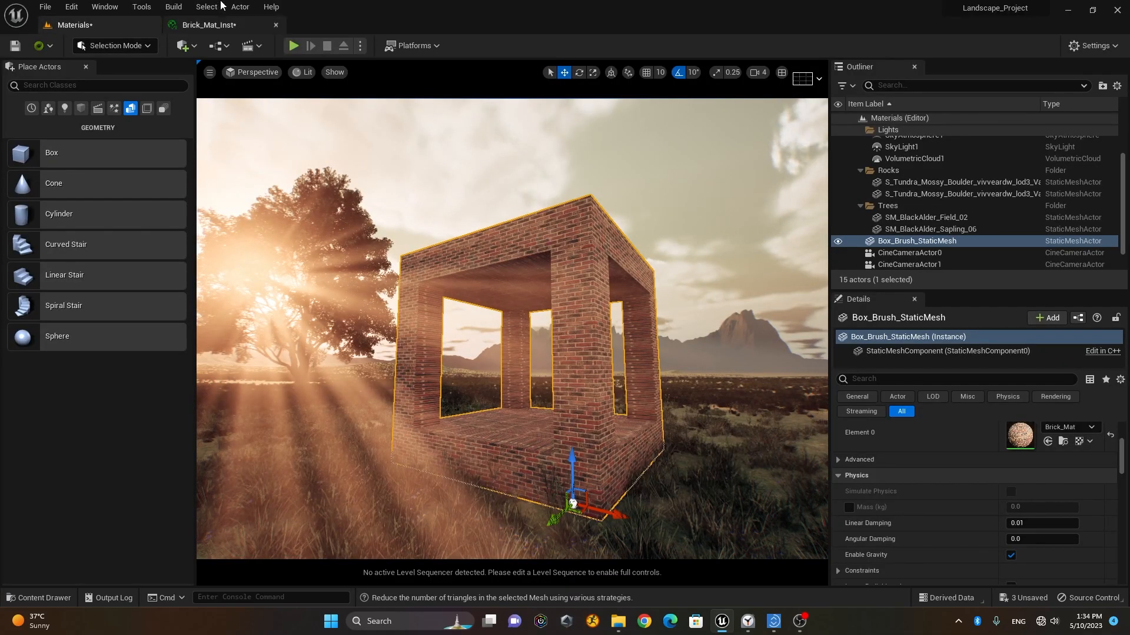
{"action": "left_click", "coordinate": [57, 595]}
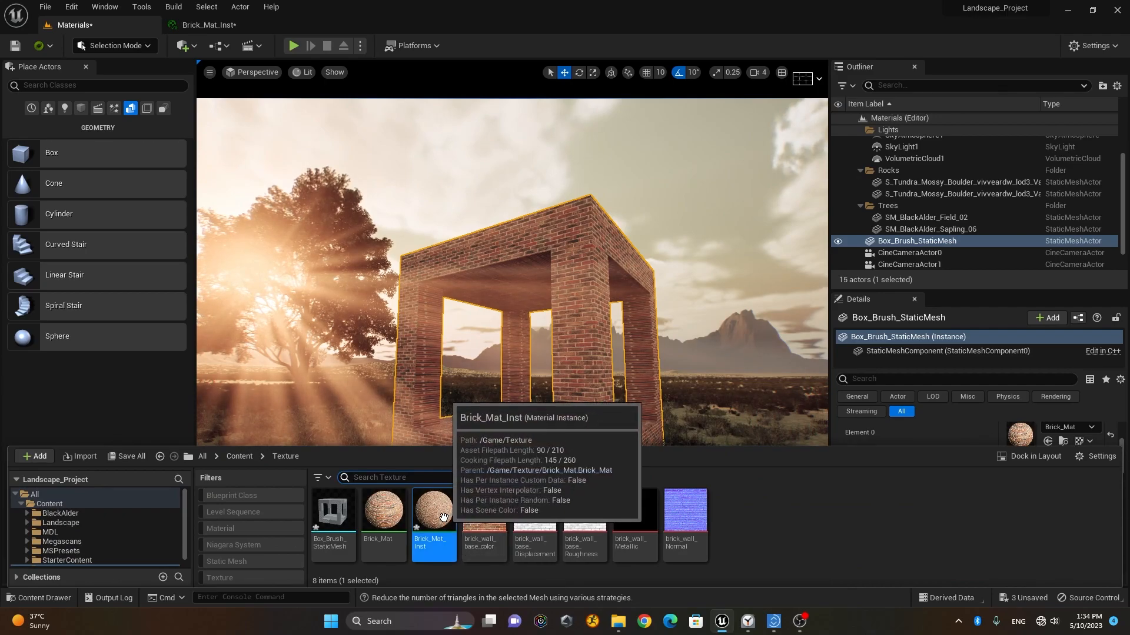
{"action": "left_click_drag", "start_coordinate": [449, 522], "coordinate": [591, 378]}
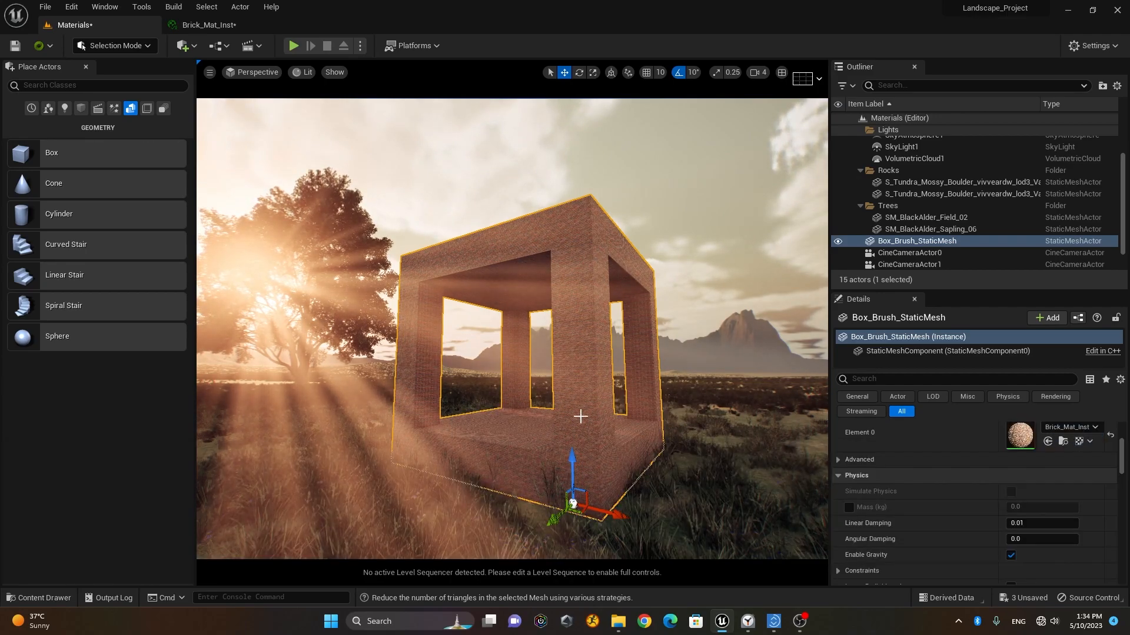
Set both U Tile and V Tile of Brick_Mat_Inst to 5 and check the box mesh in the level
{"action": "left_click", "coordinate": [207, 25]}
{"action": "left_click", "coordinate": [779, 137]}
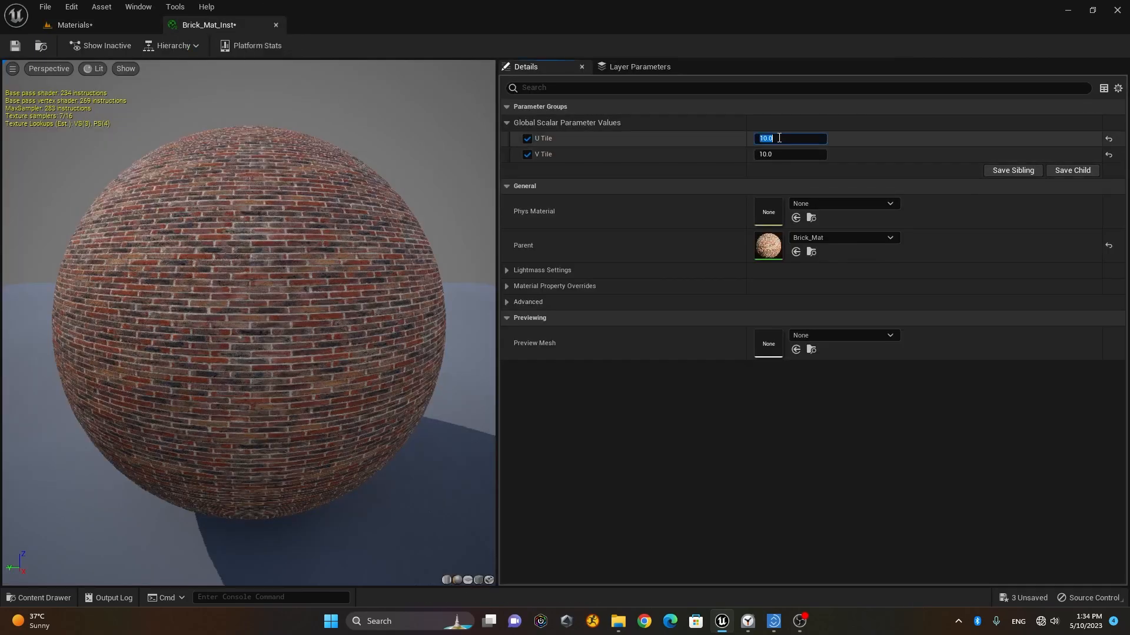
{"action": "type", "text": "5"}
{"action": "key", "text": "Return"}
{"action": "left_click", "coordinate": [786, 154]}
{"action": "type", "text": "5"}
{"action": "key", "text": "Return"}
{"action": "left_click", "coordinate": [73, 25]}
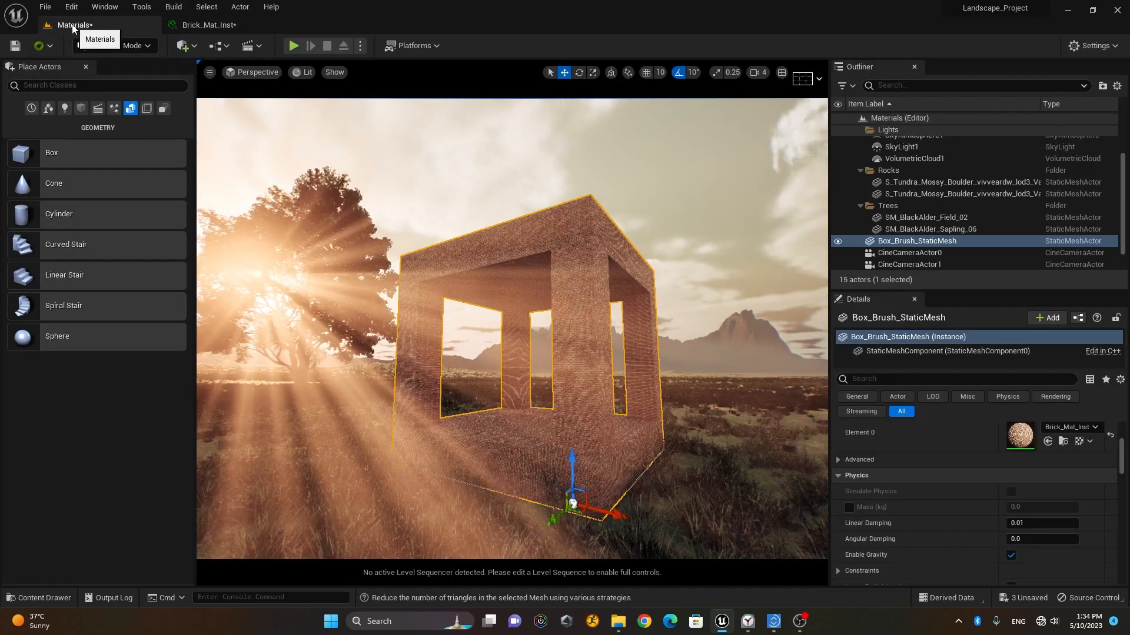
Set both U Tile and V Tile of Brick_Mat_Inst to 1 and view the box mesh in the level
{"action": "left_click", "coordinate": [207, 25]}
{"action": "left_click", "coordinate": [792, 138]}
{"action": "type", "text": "1"}
{"action": "key", "text": "Return"}
{"action": "left_click", "coordinate": [779, 153]}
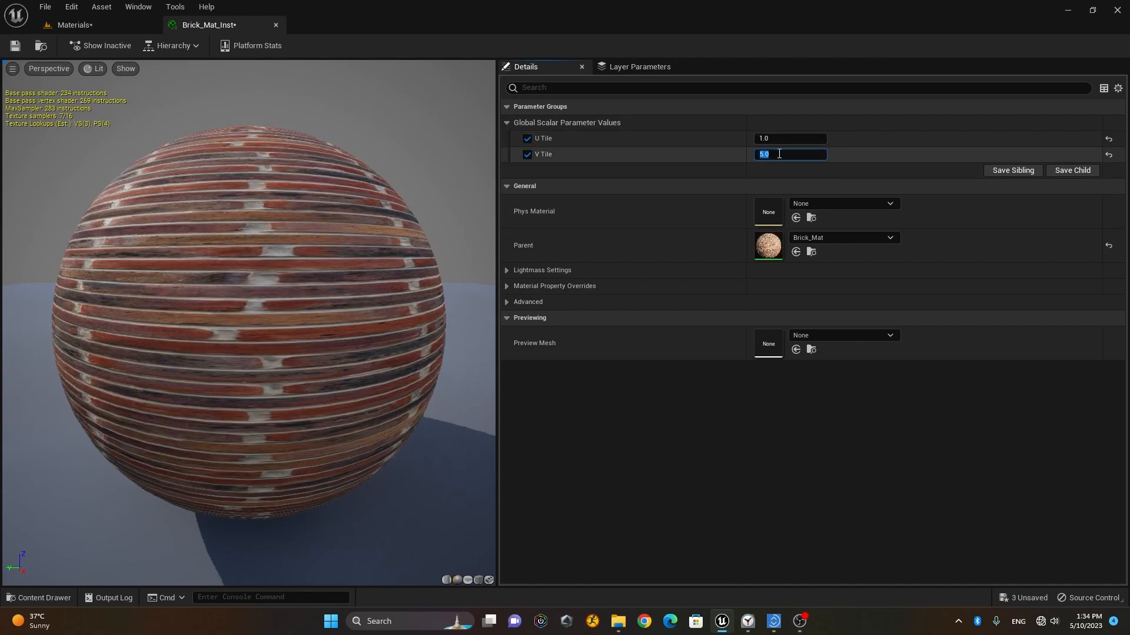
{"action": "type", "text": "1"}
{"action": "key", "text": "Return"}
{"action": "left_click", "coordinate": [74, 24]}
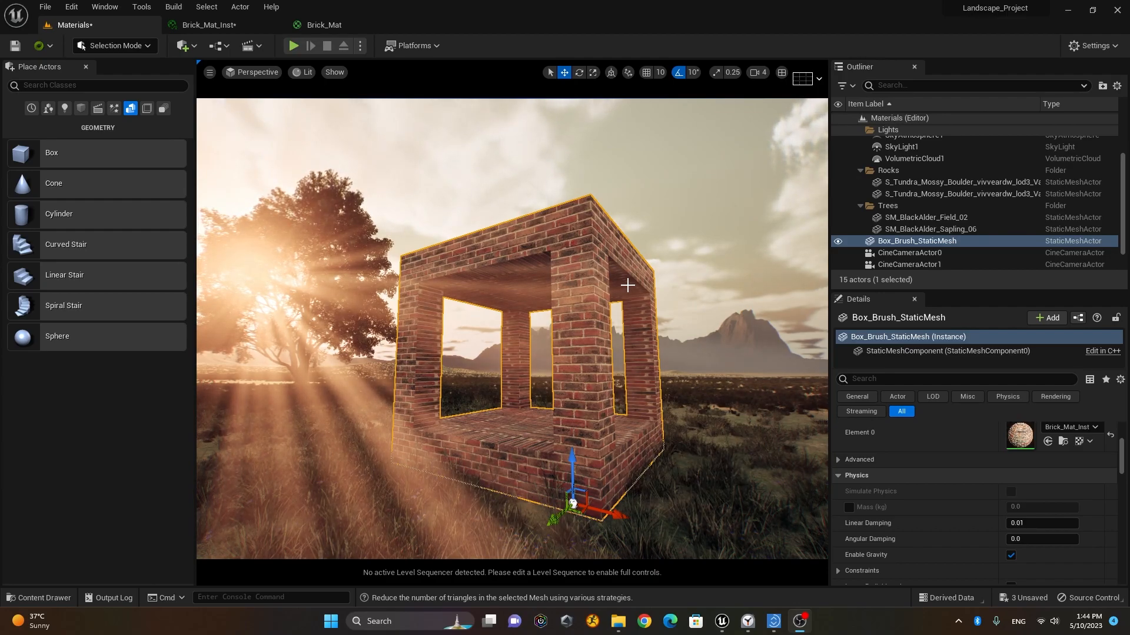
In the Brick_Mat graph, align the TexCoord node under V Tile and add two Constant nodes below it
{"action": "left_click", "coordinate": [351, 26]}
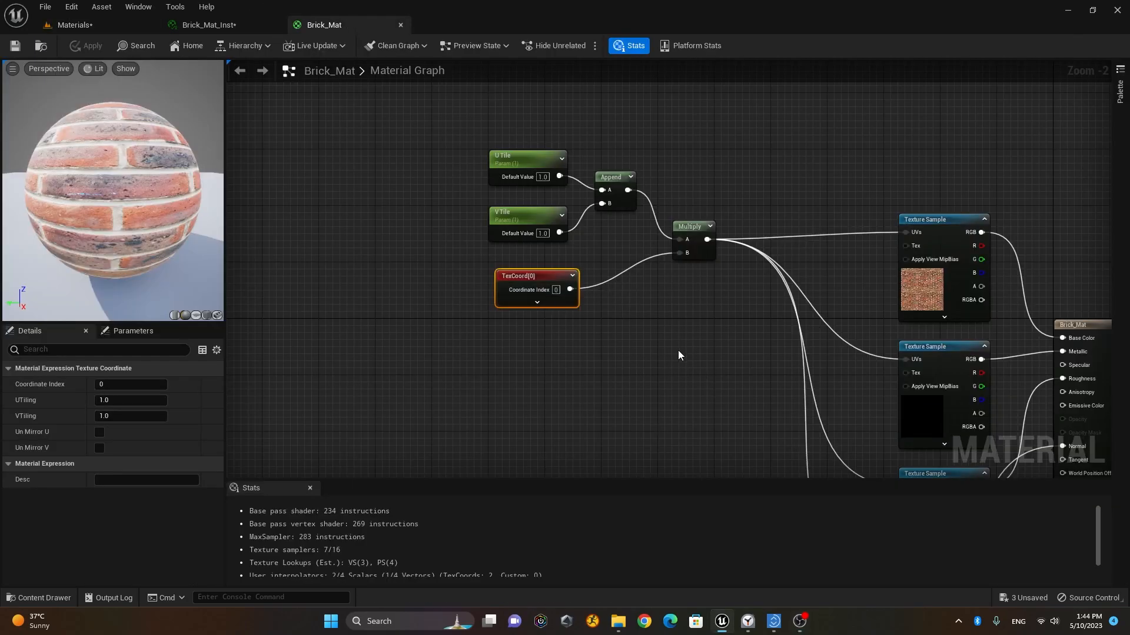
{"action": "left_click_drag", "start_coordinate": [544, 291], "coordinate": [538, 284]}
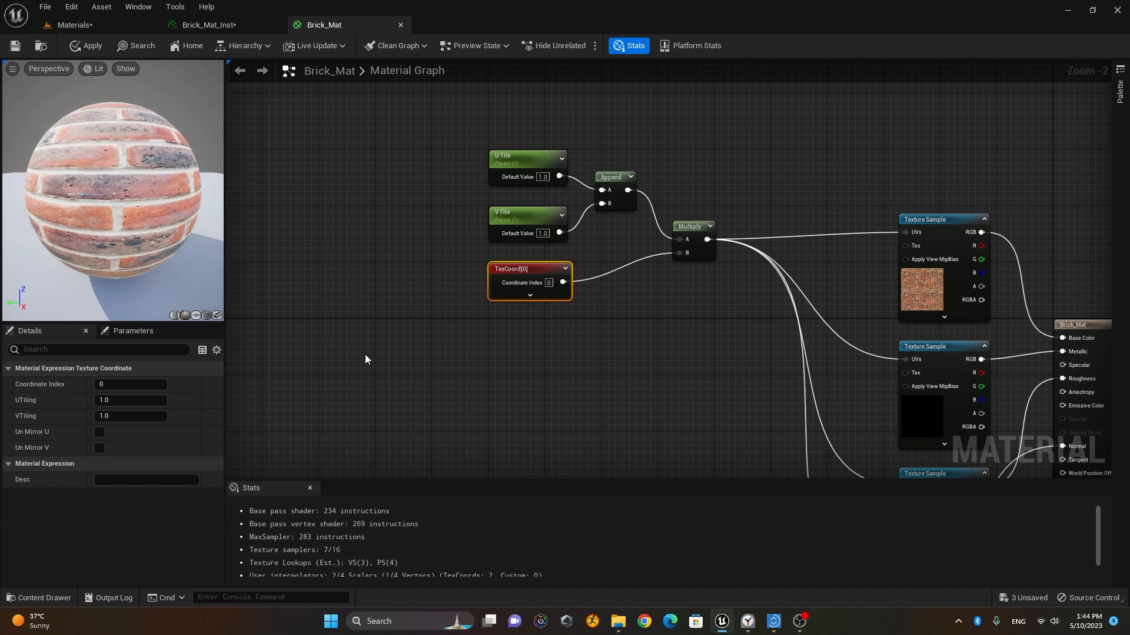
{"action": "left_click", "coordinate": [343, 353]}
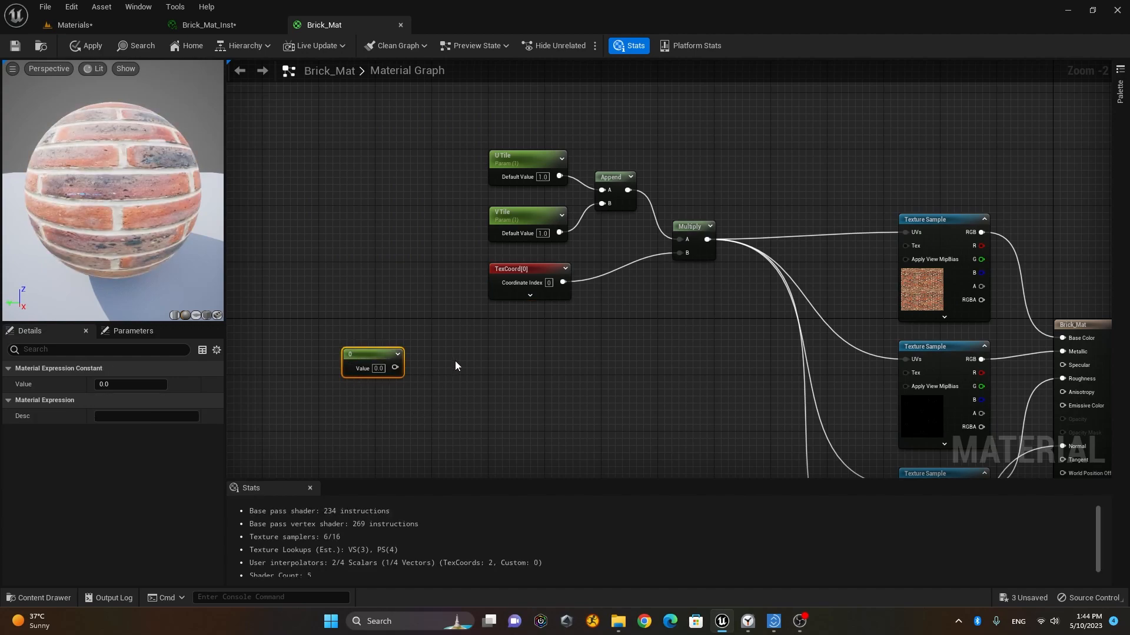
{"action": "left_click", "coordinate": [348, 401]}
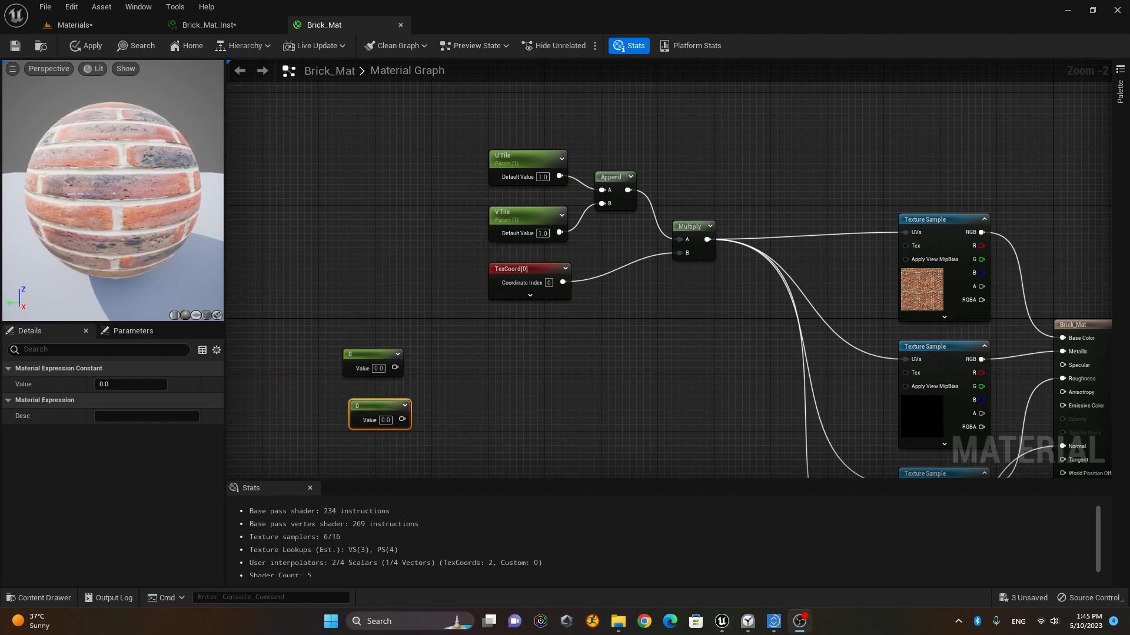
Convert the upper new Constant node to a parameter named X Offset
{"action": "right_click", "coordinate": [364, 352]}
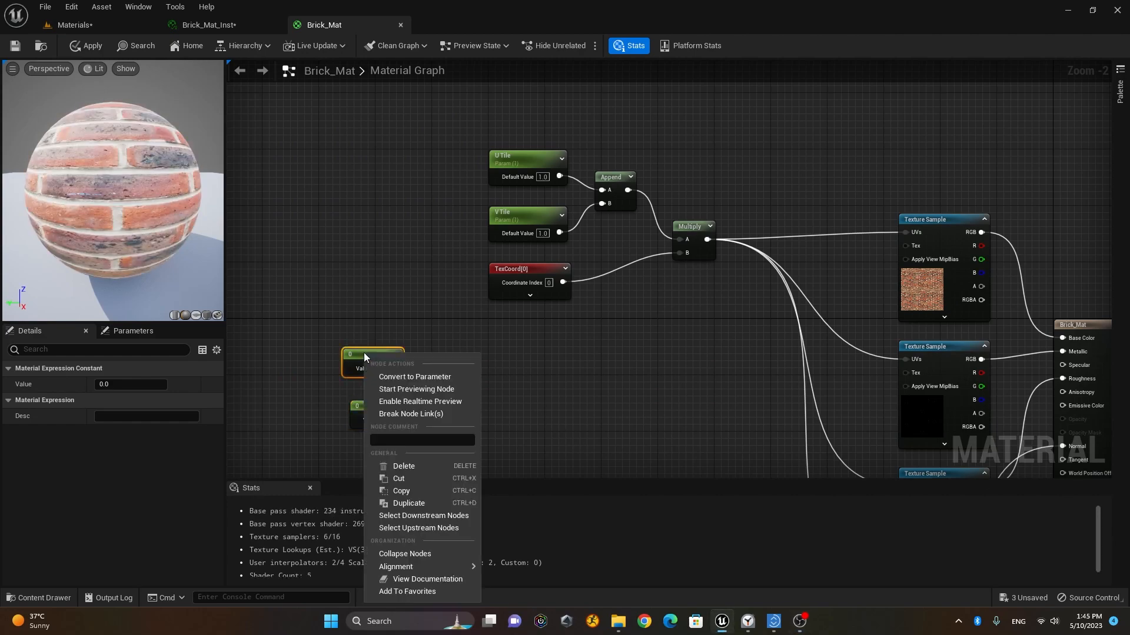
{"action": "left_click", "coordinate": [457, 379]}
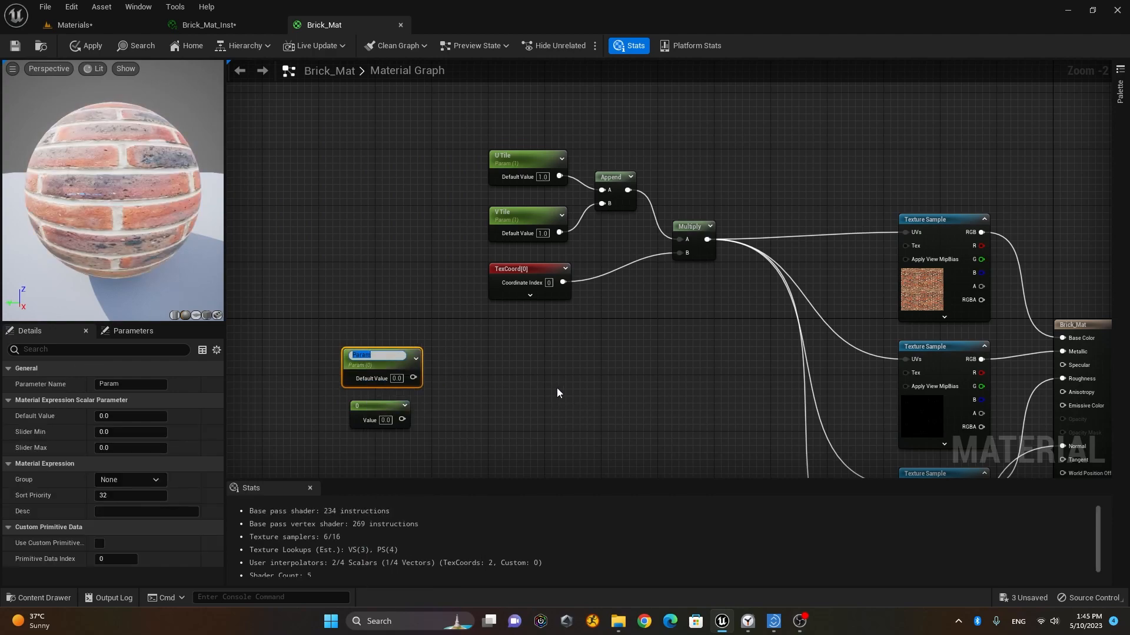
{"action": "type", "text": "X"}
{"action": "left_click", "coordinate": [531, 383]}
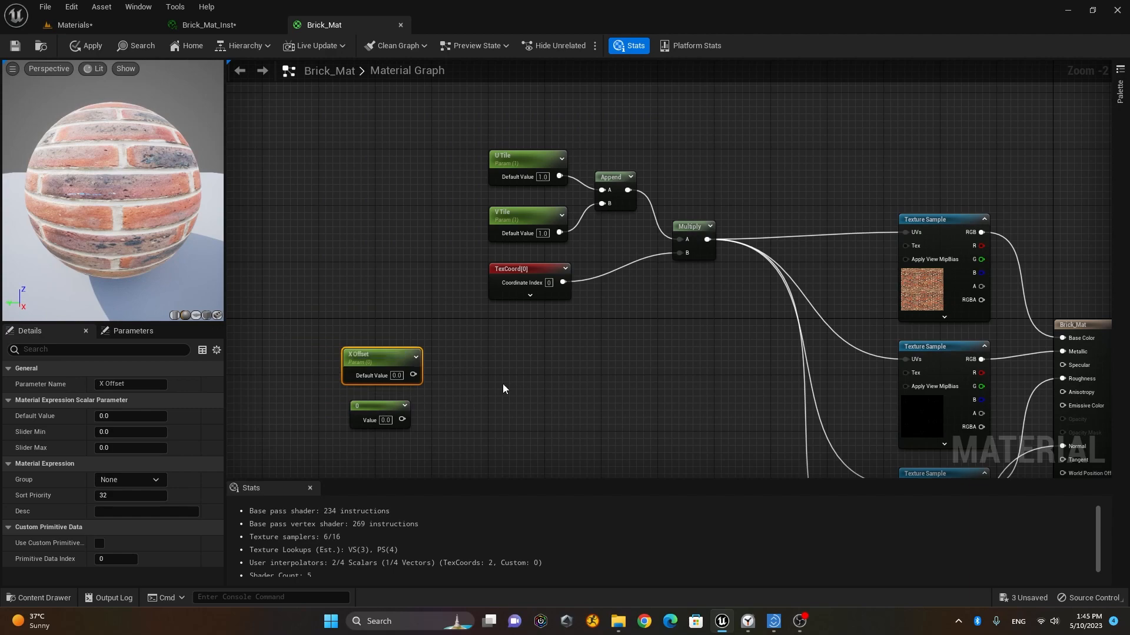
Convert the lower Constant node to a parameter named Y Offset and line it up beneath X Offset
{"action": "right_click", "coordinate": [375, 408]}
{"action": "left_click", "coordinate": [419, 183]}
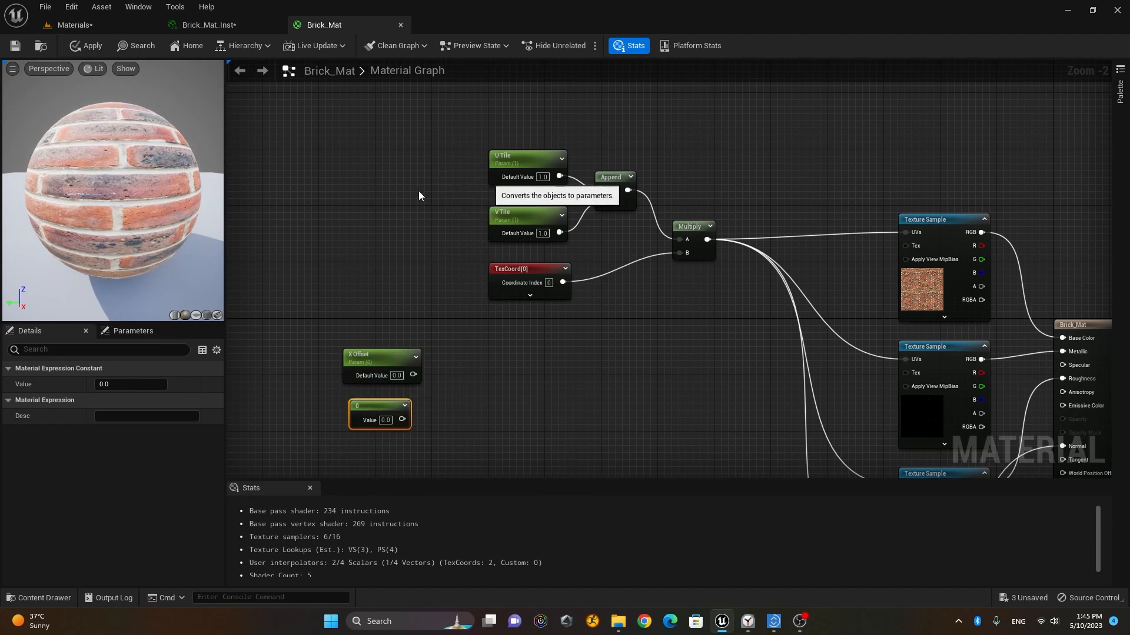
{"action": "type", "text": "Y"}
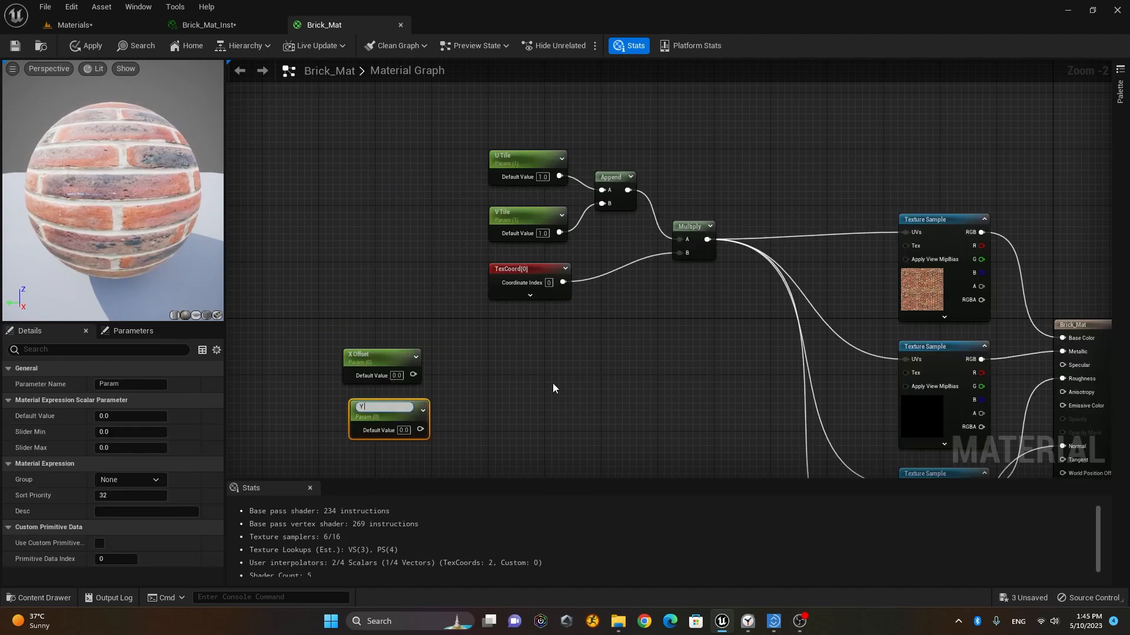
{"action": "type", "text": " Offset"}
{"action": "key", "text": "Return"}
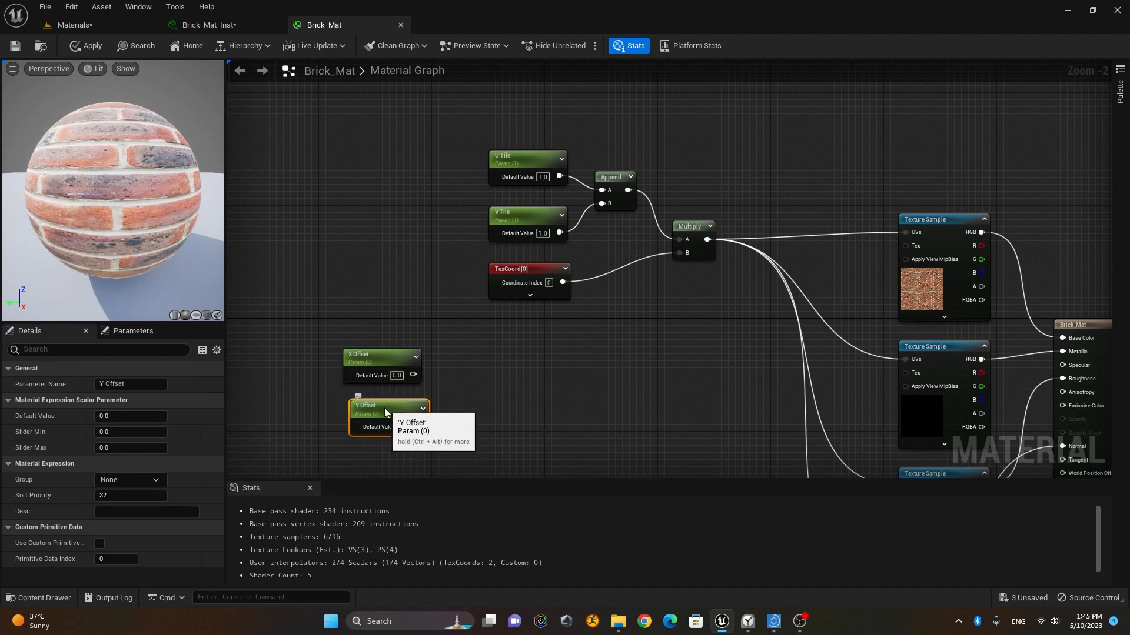
{"action": "left_click_drag", "start_coordinate": [383, 408], "coordinate": [354, 412]}
{"action": "left_click_drag", "start_coordinate": [379, 355], "coordinate": [354, 353]}
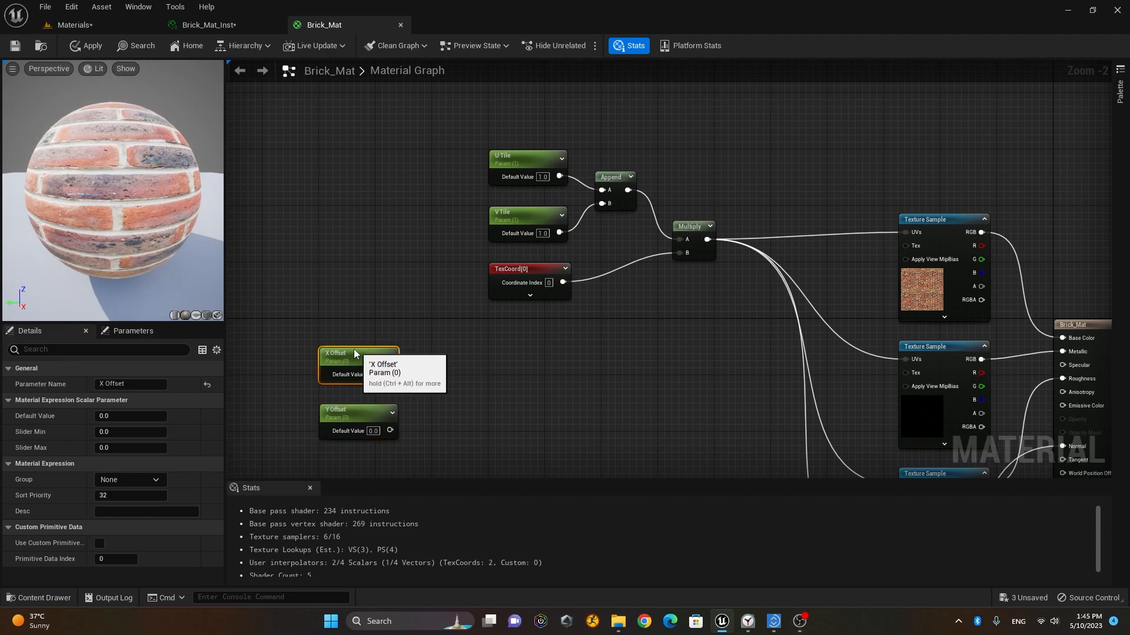
Add an AppendVector node beside the offset parameters, wiring X Offset into A and Y Offset into B
{"action": "left_click", "coordinate": [513, 367]}
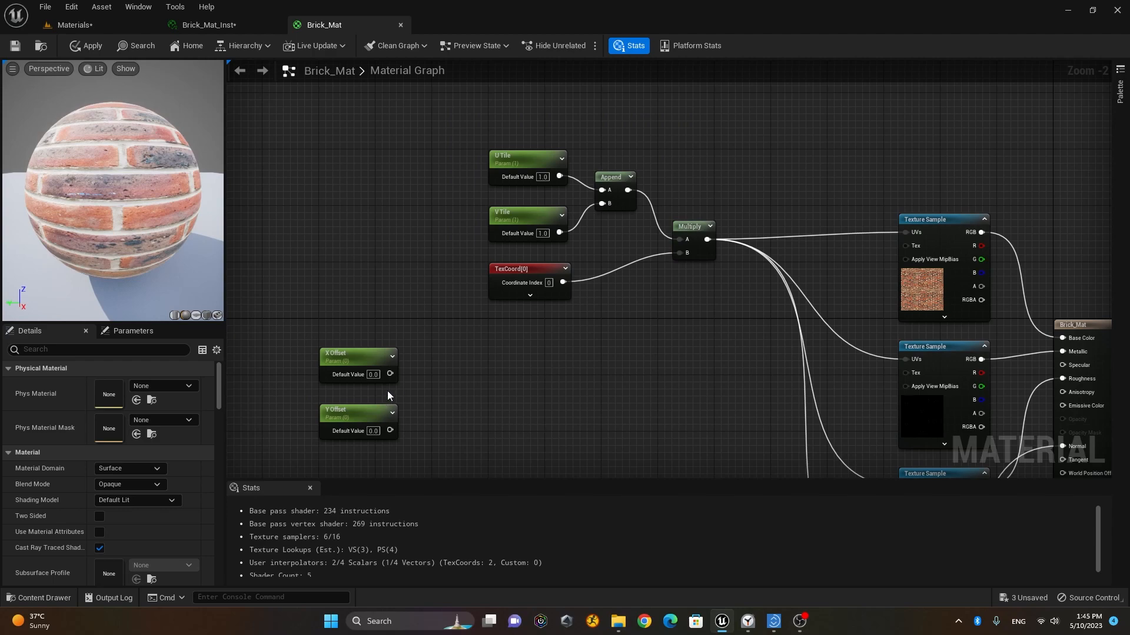
{"action": "right_click", "coordinate": [485, 377]}
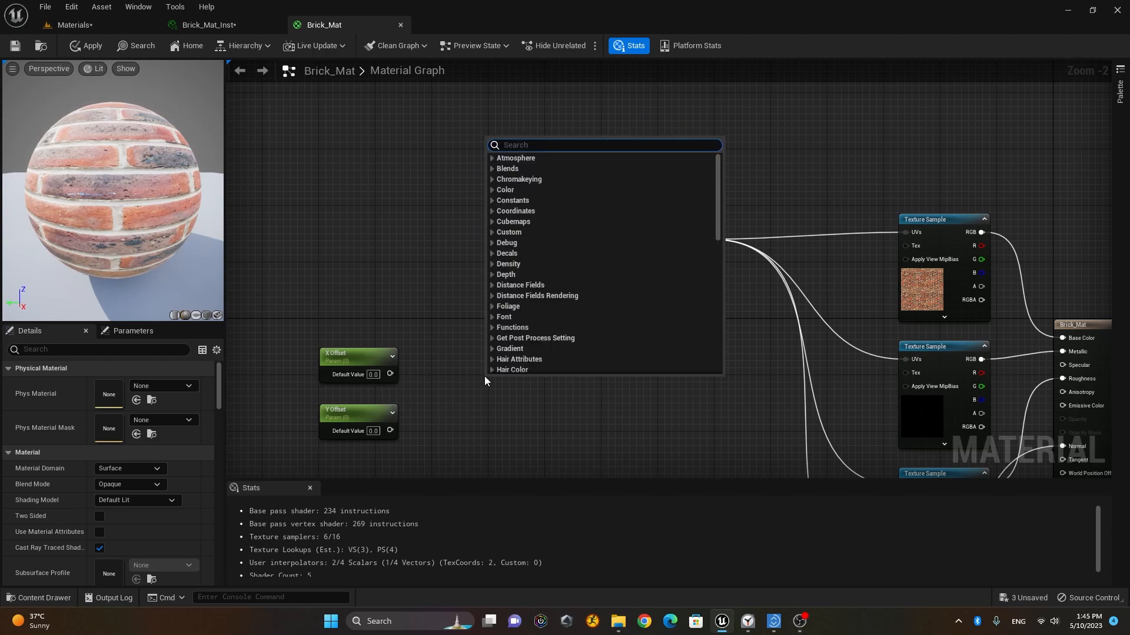
{"action": "type", "text": "appe"}
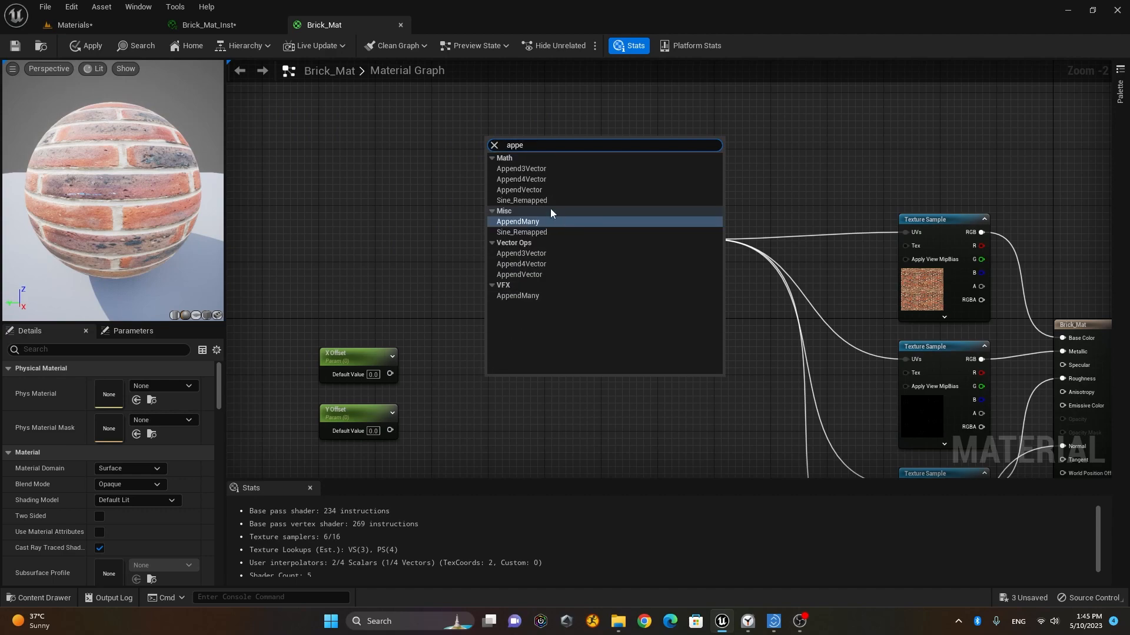
{"action": "left_click", "coordinate": [538, 191]}
{"action": "left_click_drag", "start_coordinate": [390, 374], "coordinate": [493, 396]}
{"action": "left_click_drag", "start_coordinate": [390, 431], "coordinate": [562, 368]}
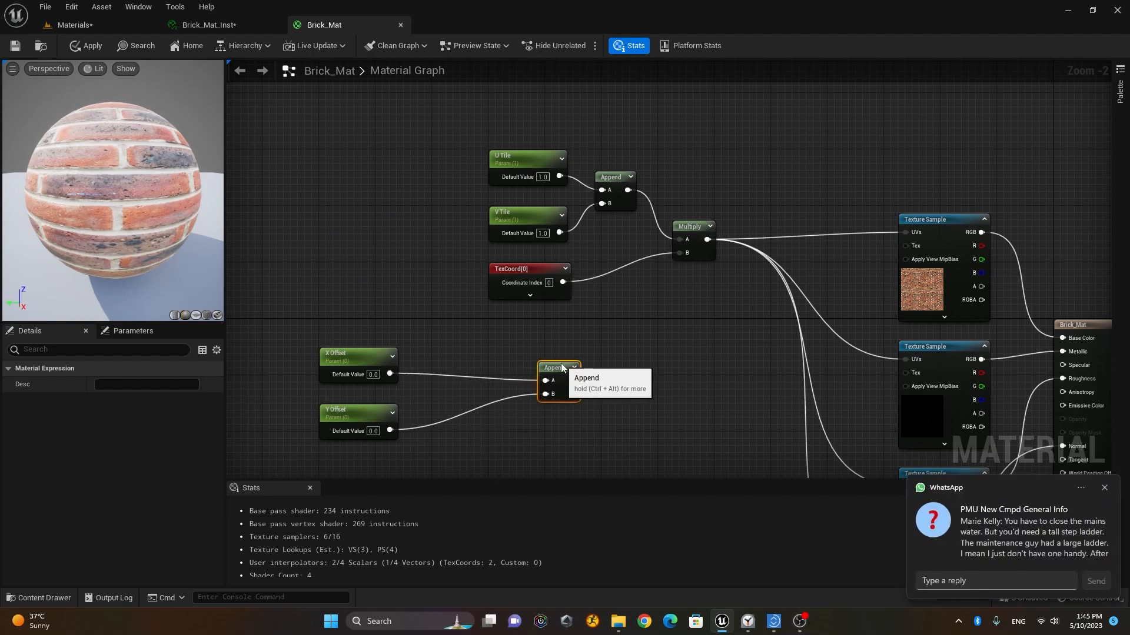
{"action": "left_click", "coordinate": [1104, 488]}
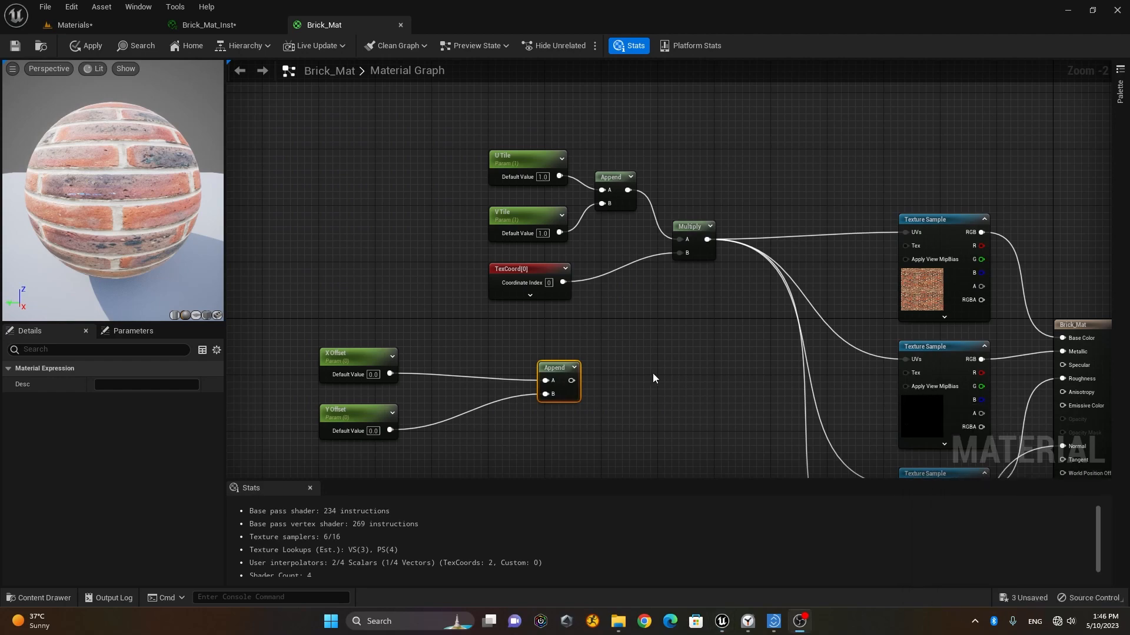
{"action": "left_click_drag", "start_coordinate": [564, 373], "coordinate": [521, 373]}
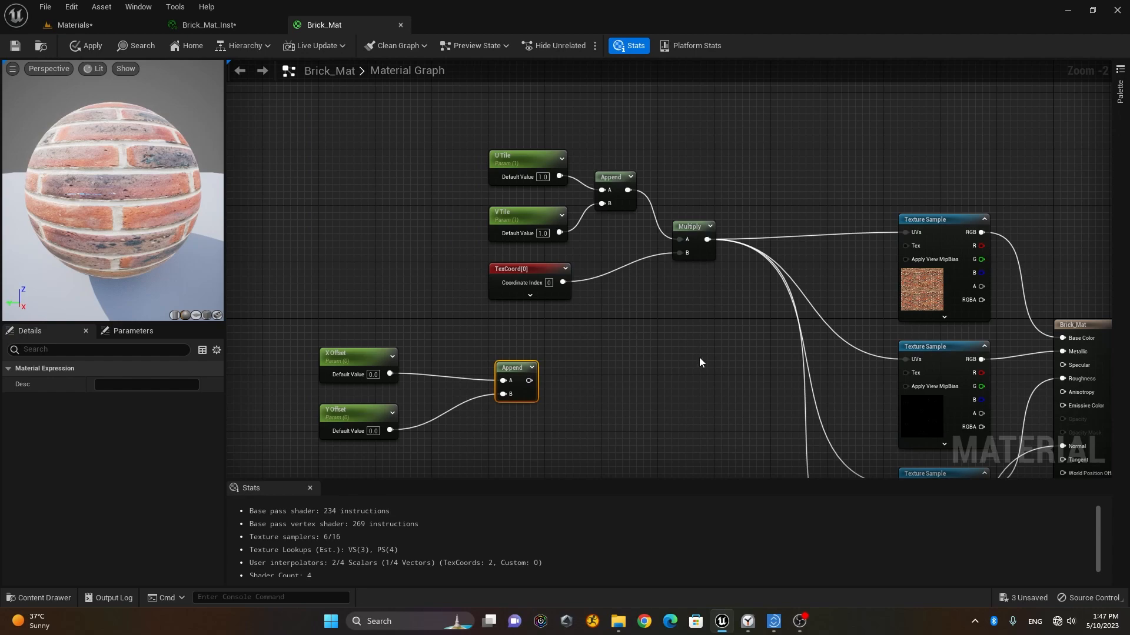
Place an Add node below the Multiply node and connect the offset Append output to its B input
{"action": "right_click", "coordinate": [647, 338]}
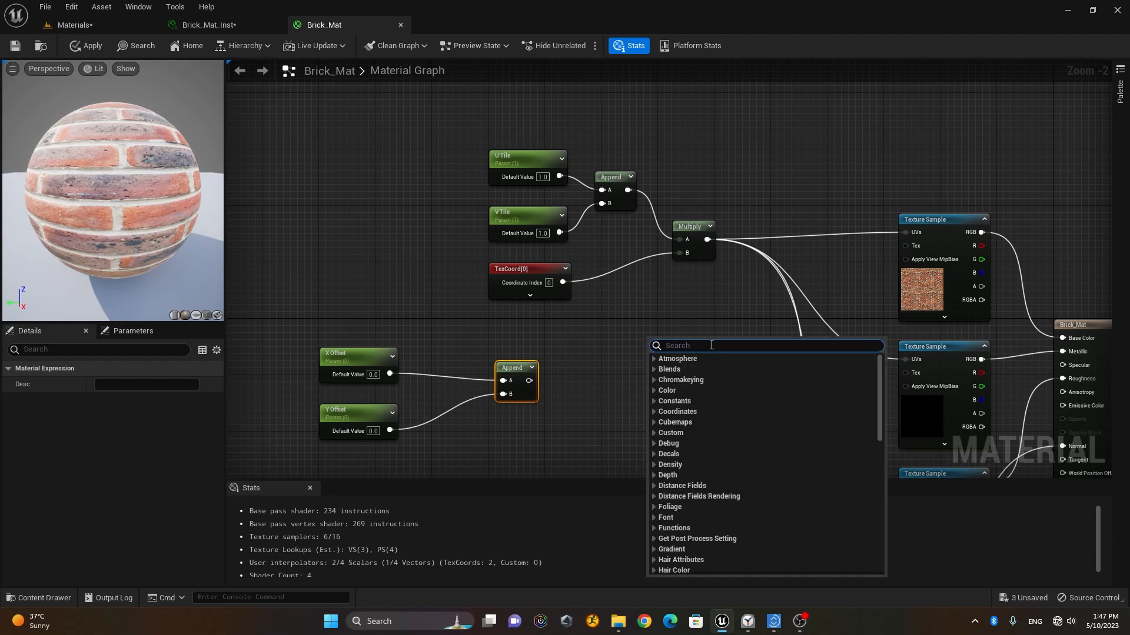
{"action": "type", "text": "add"}
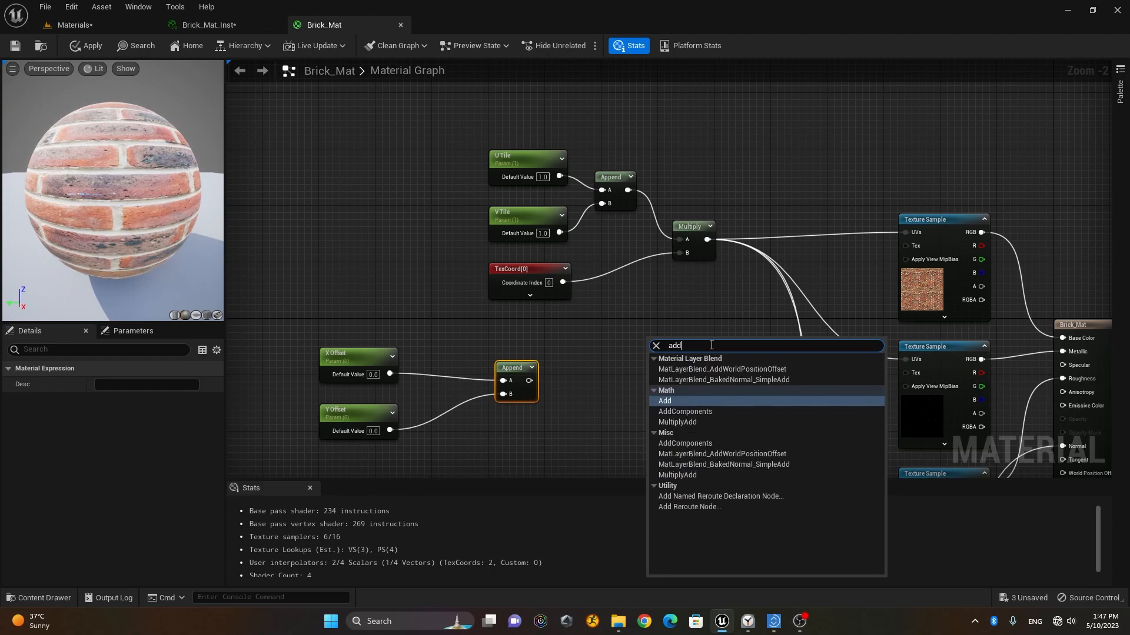
{"action": "left_click", "coordinate": [704, 400]}
{"action": "mouse_move", "coordinate": [636, 352]}
{"action": "left_mouse_down"}
{"action": "mouse_move", "coordinate": [634, 365]}
{"action": "mouse_move", "coordinate": [632, 330]}
{"action": "left_mouse_up"}
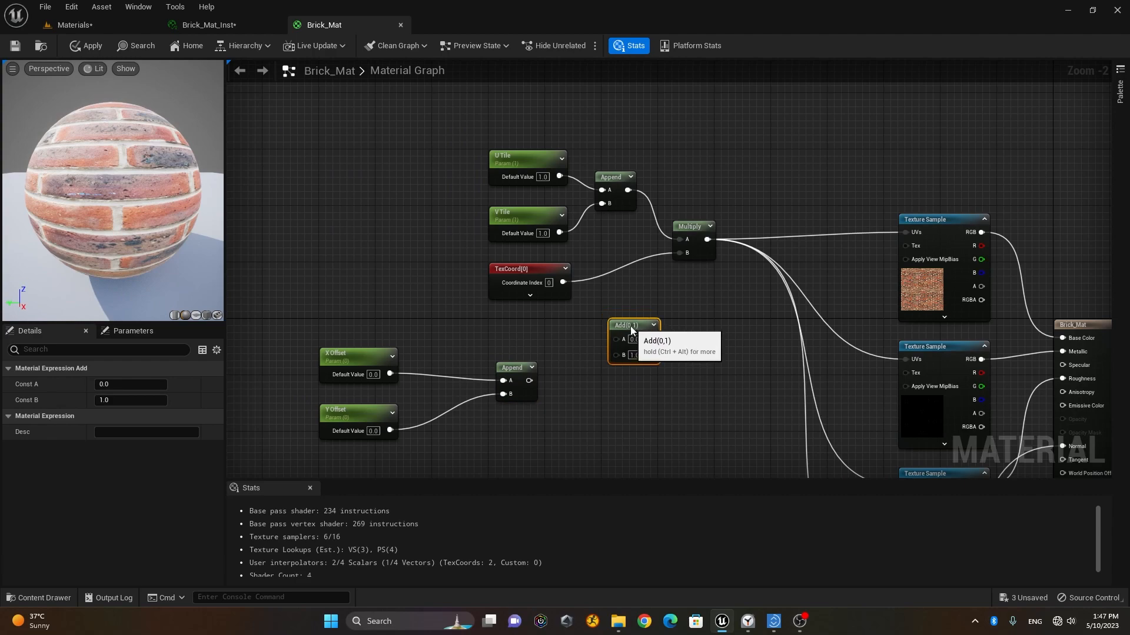
{"action": "left_click_drag", "start_coordinate": [528, 381], "coordinate": [618, 357]}
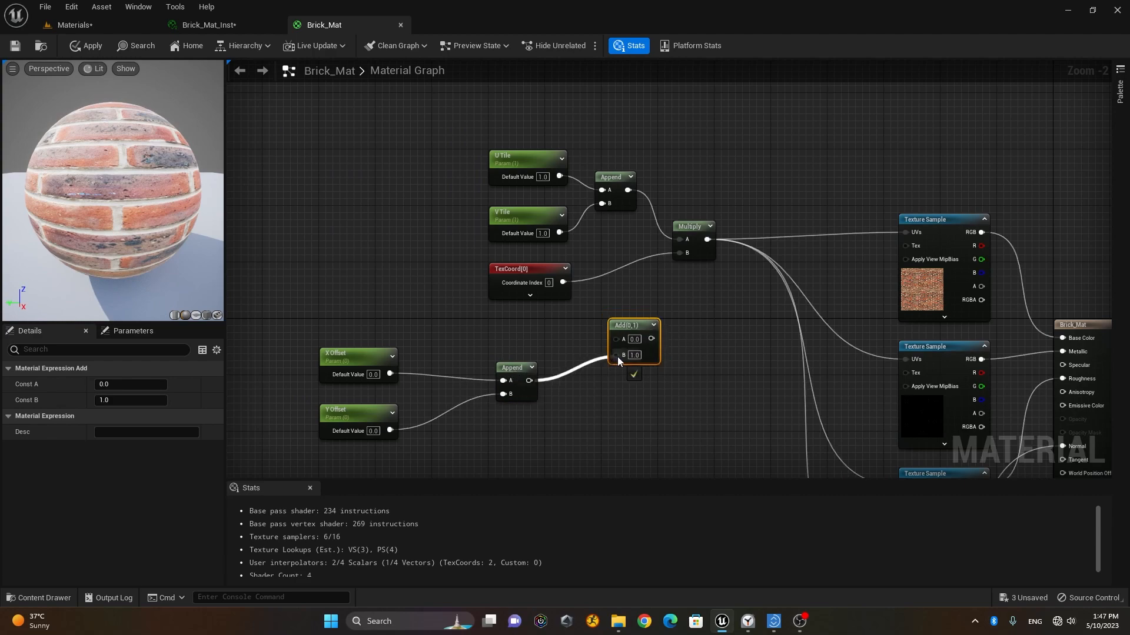
{"action": "left_click_drag", "start_coordinate": [616, 357], "coordinate": [616, 357]}
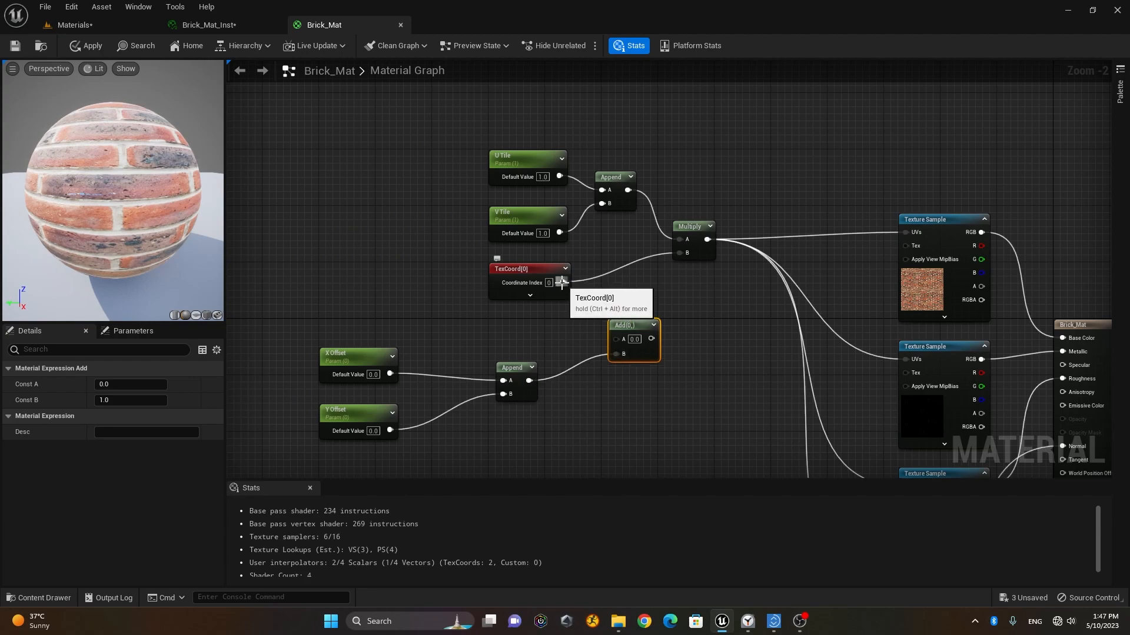
Route TexCoord through the Add node's A input into Multiply's B input, then apply the material changes
{"action": "left_click_drag", "start_coordinate": [562, 283], "coordinate": [622, 342]}
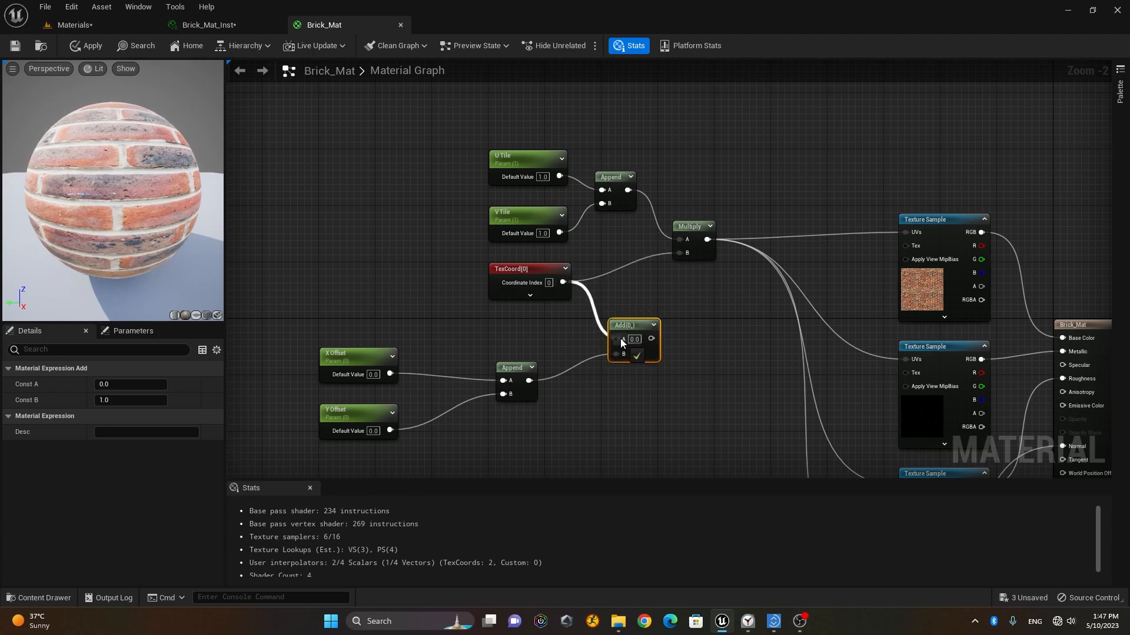
{"action": "left_click_drag", "start_coordinate": [612, 328], "coordinate": [685, 254]}
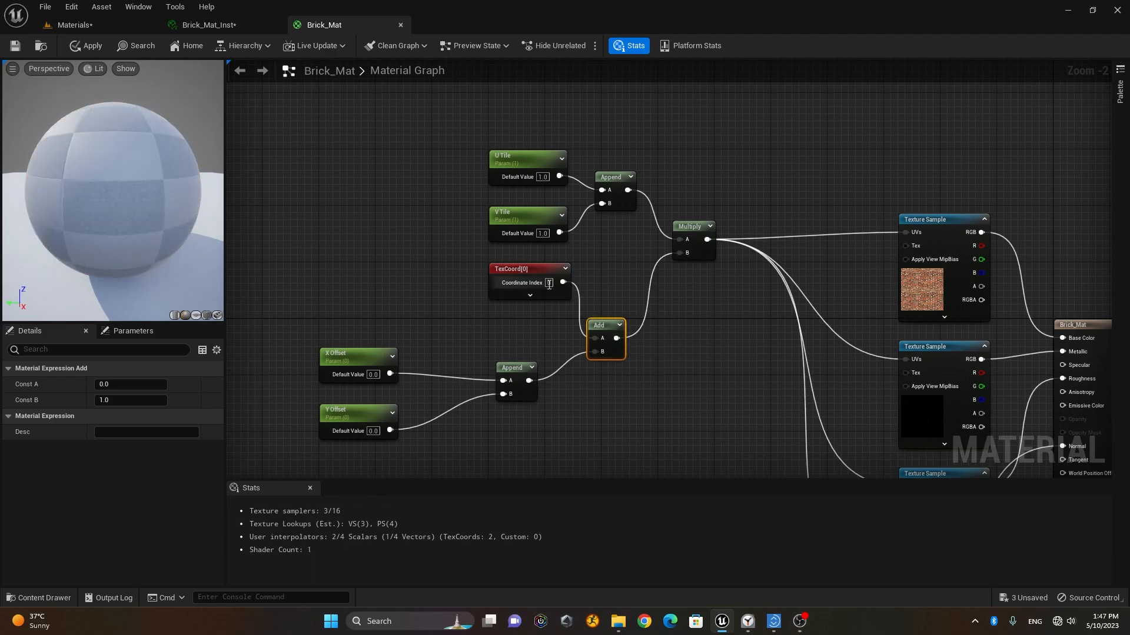
{"action": "left_click_drag", "start_coordinate": [543, 279], "coordinate": [460, 270]}
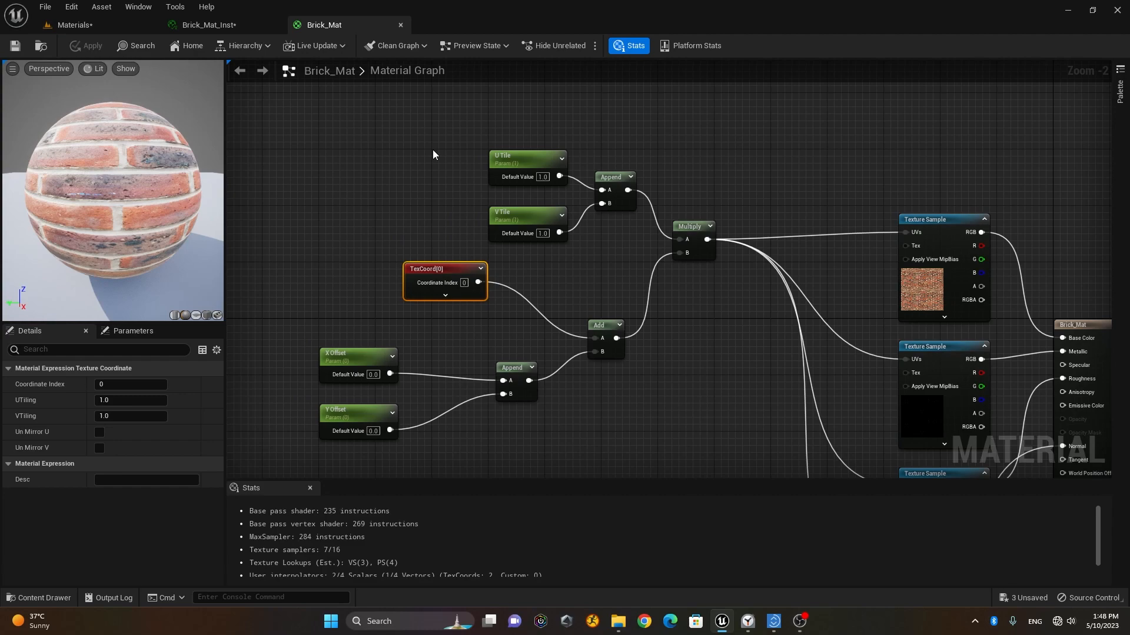
Enable the X Offset and Y Offset parameter overrides in Brick_Mat_Inst
{"action": "left_click", "coordinate": [226, 26]}
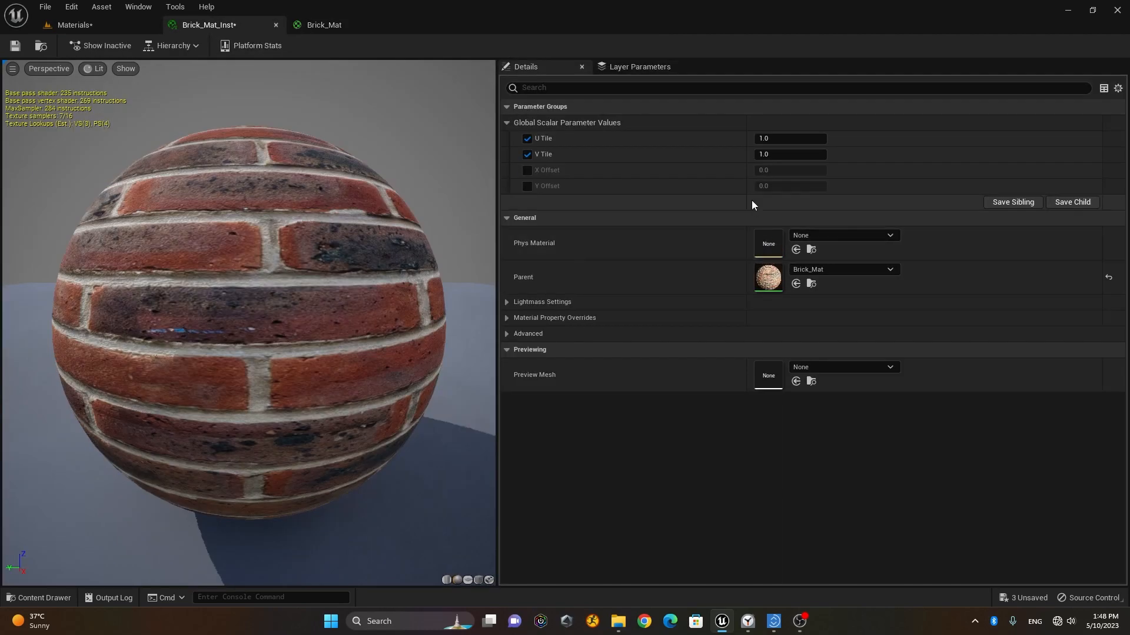
{"action": "left_click", "coordinate": [527, 170]}
{"action": "left_click", "coordinate": [527, 186]}
Set U Tile and V Tile to 2, and shift X Offset to about 0.648 and Y Offset to about 0.536
{"action": "left_click_drag", "start_coordinate": [765, 138], "coordinate": [859, 159]}
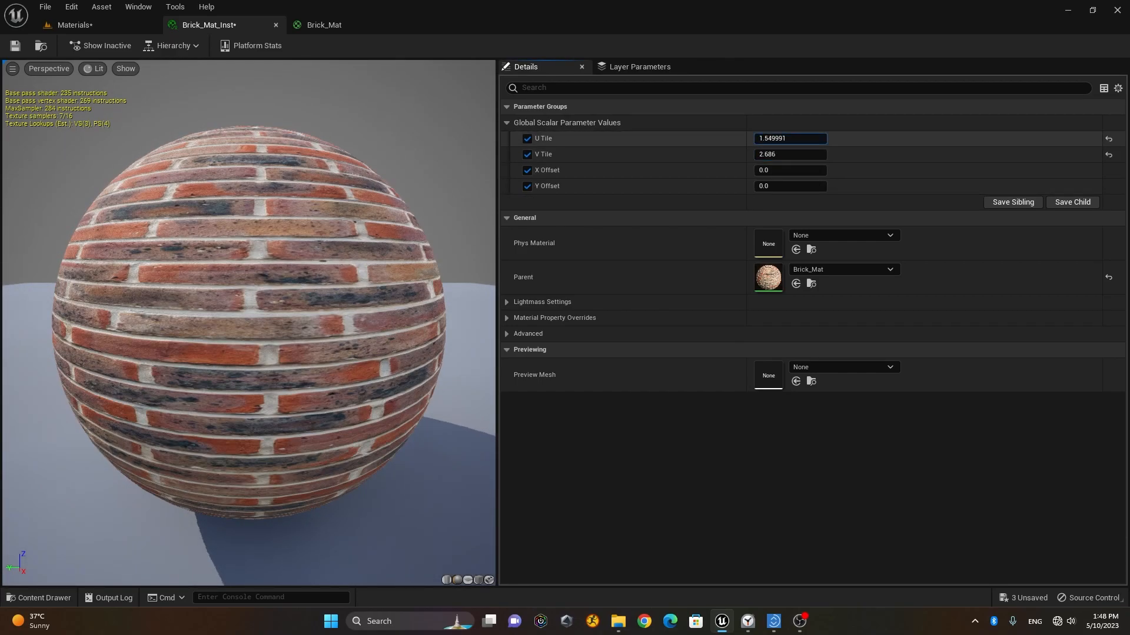
{"action": "double_click", "coordinate": [788, 139]}
{"action": "type", "text": "2"}
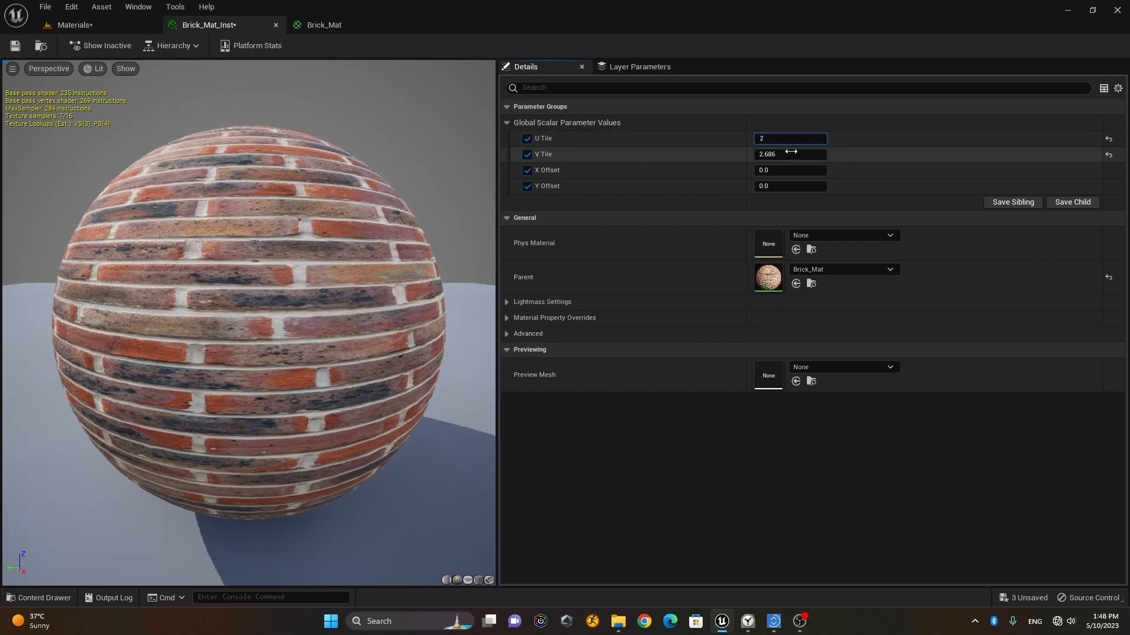
{"action": "left_click", "coordinate": [789, 154]}
{"action": "type", "text": "2"}
{"action": "key", "text": "Return"}
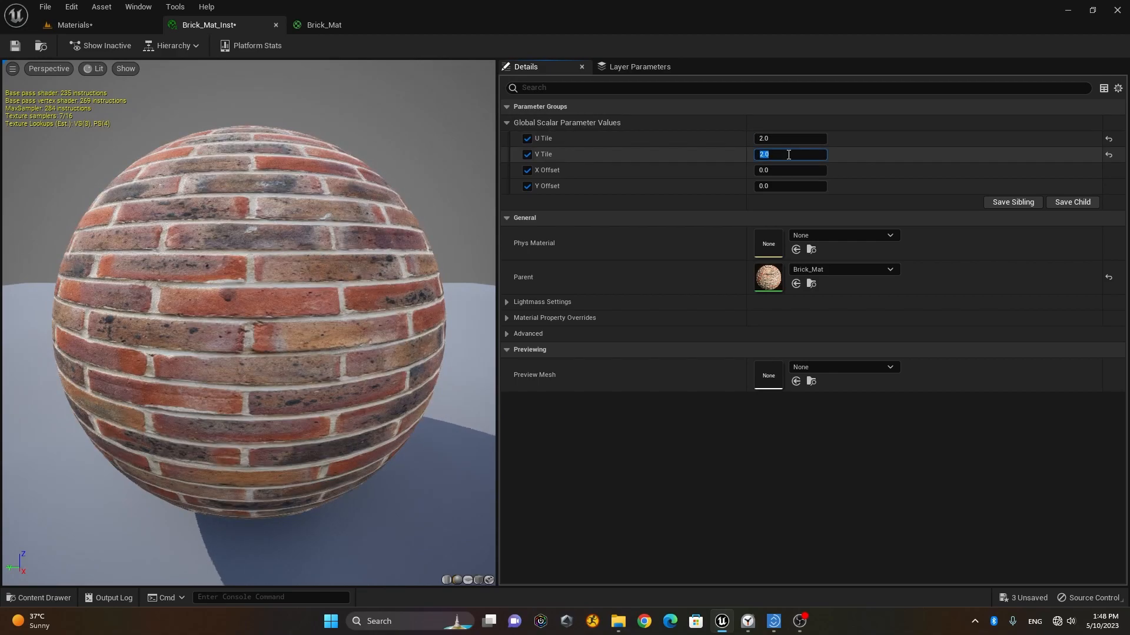
{"action": "left_click_drag", "start_coordinate": [781, 174], "coordinate": [815, 186]}
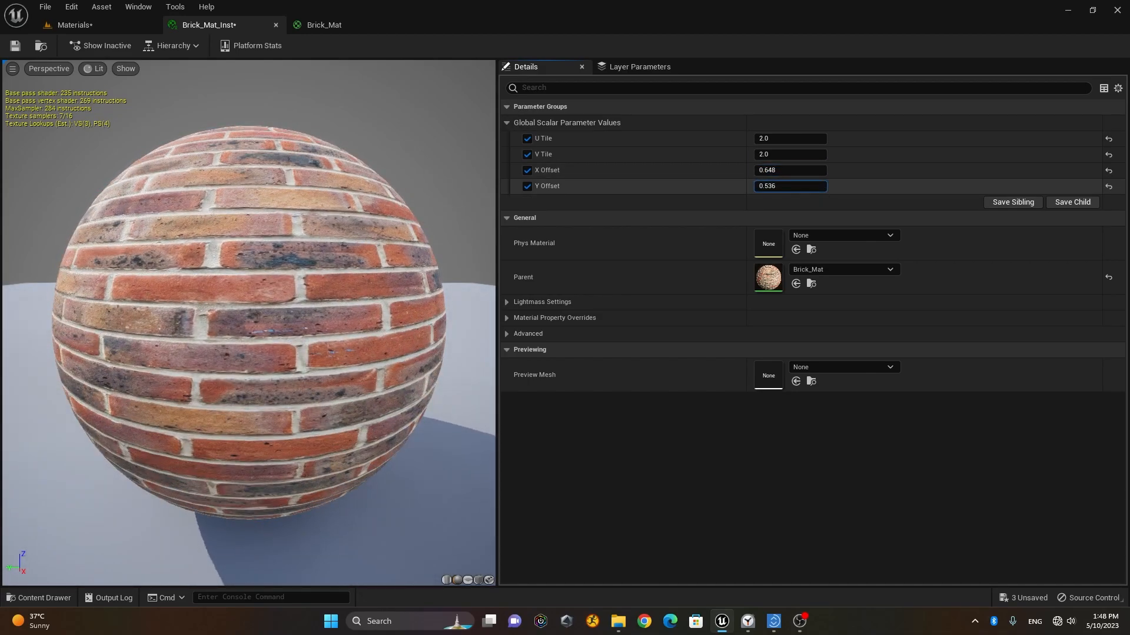
Undock the Brick_Mat_Inst editor into a floating window placed over the level so the brick mesh stays in view
{"action": "left_click_drag", "start_coordinate": [259, 27], "coordinate": [585, 125]}
{"action": "left_click", "coordinate": [94, 26]}
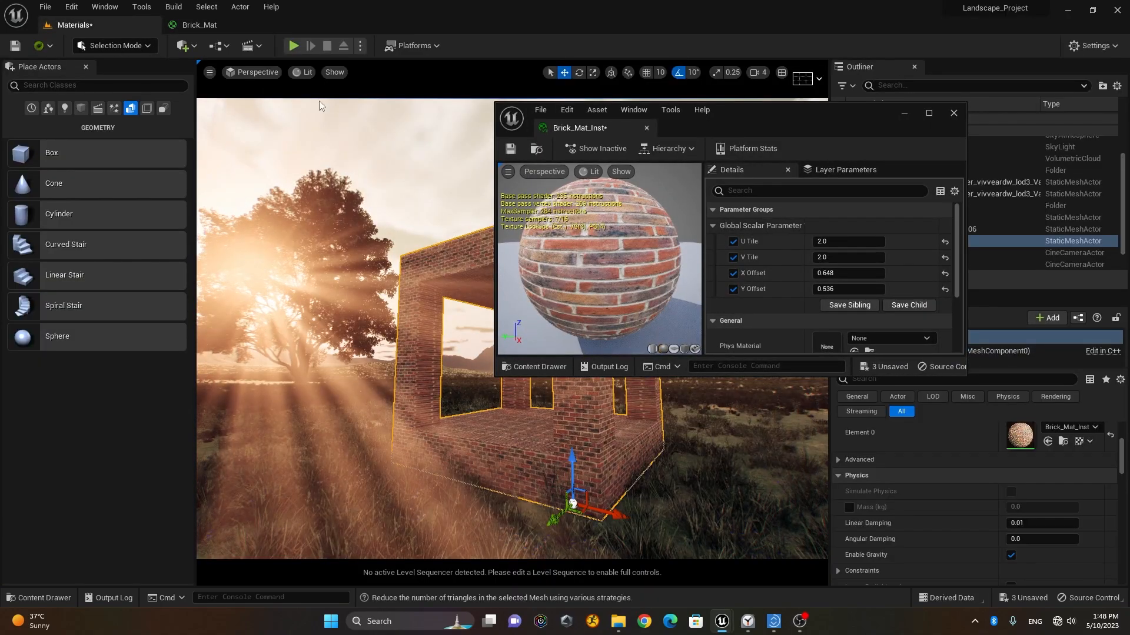
{"action": "left_click_drag", "start_coordinate": [750, 115], "coordinate": [881, 101]}
Set U Tile and V Tile to 1, and shift X Offset to about 1.761 and Y Offset to about 0.723
{"action": "left_click", "coordinate": [999, 228]}
{"action": "left_click", "coordinate": [991, 244]}
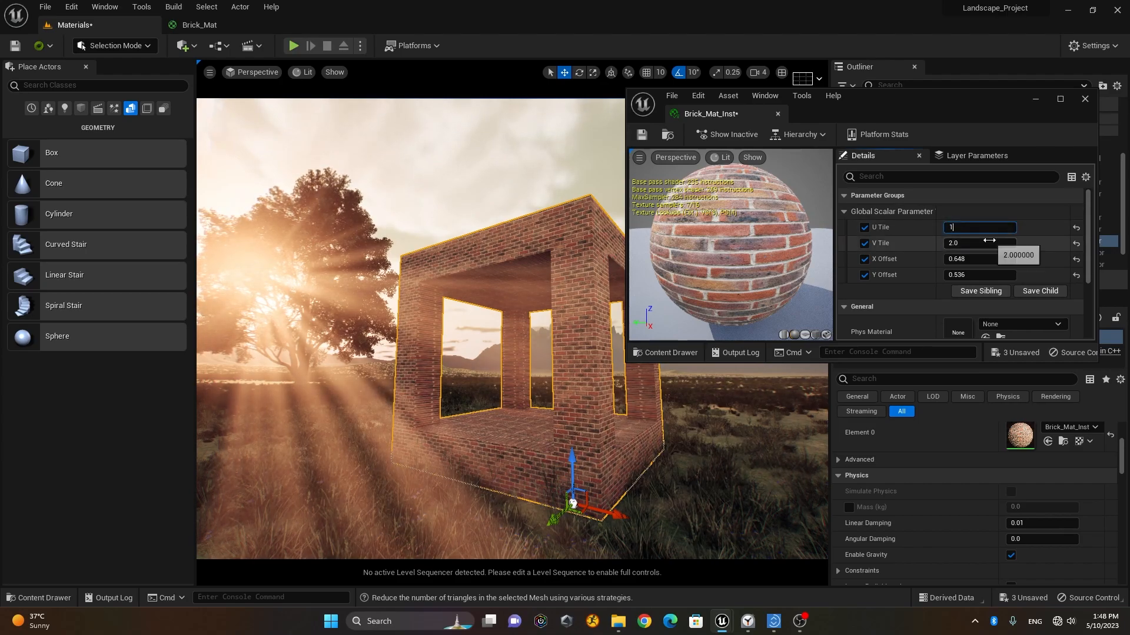
{"action": "type", "text": "1"}
{"action": "key", "text": "Return"}
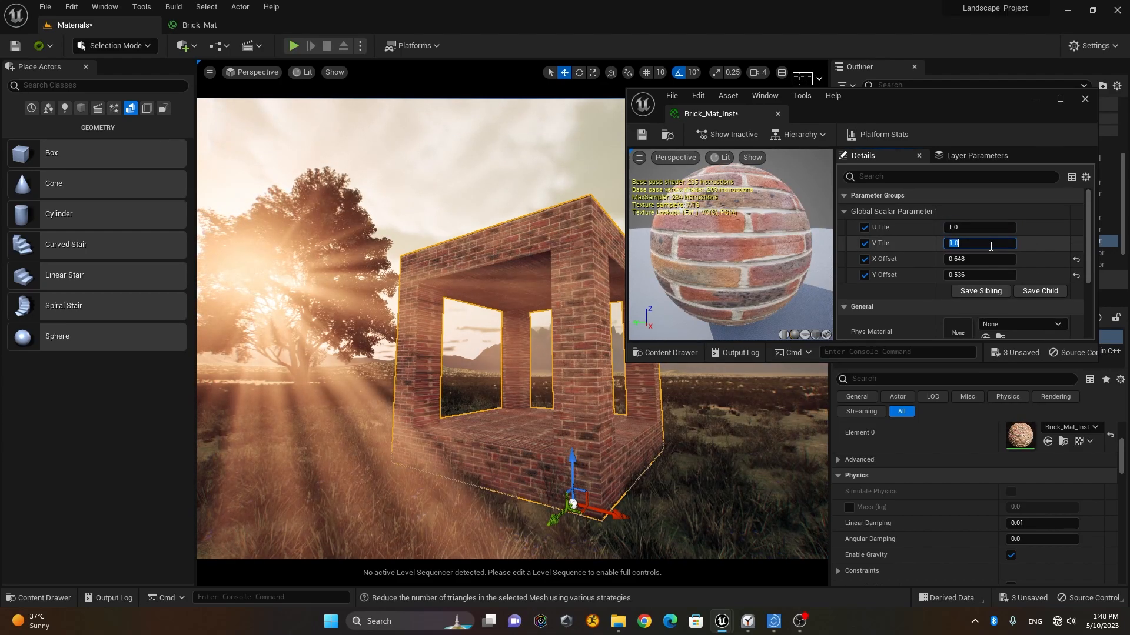
{"action": "mouse_move", "coordinate": [965, 259]}
{"action": "left_mouse_down"}
{"action": "mouse_move", "coordinate": [1011, 259]}
{"action": "mouse_move", "coordinate": [971, 275]}
{"action": "mouse_move", "coordinate": [1006, 275]}
{"action": "mouse_move", "coordinate": [974, 275]}
{"action": "left_mouse_up"}
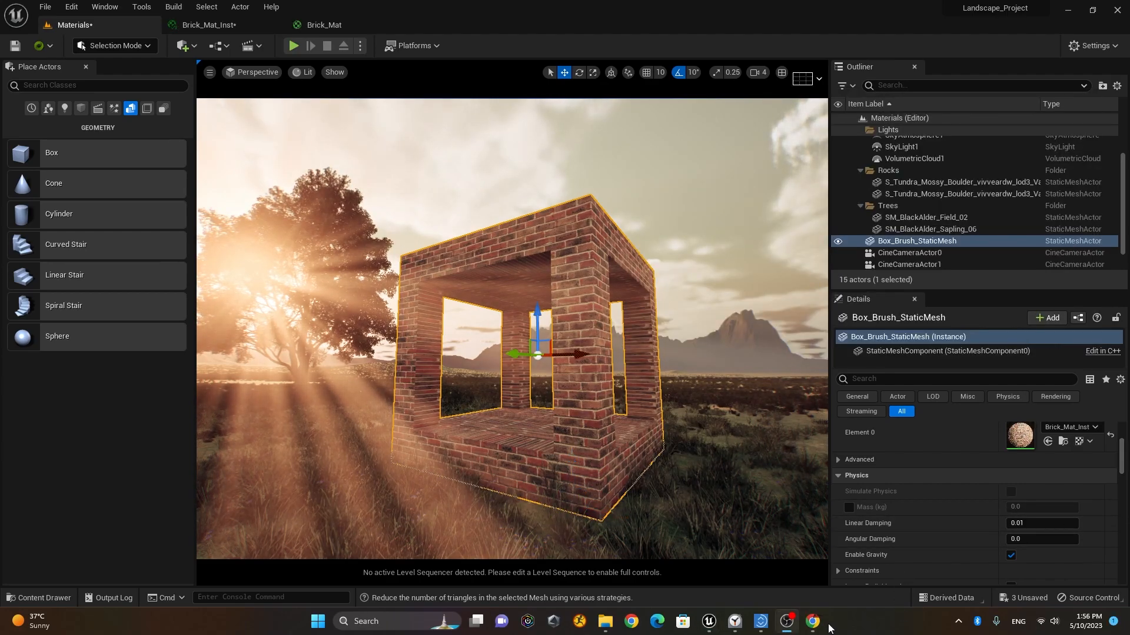
Open the Brick_Mat graph and add a CustomRotator node in the empty area below the Add node
{"action": "left_click", "coordinate": [788, 627]}
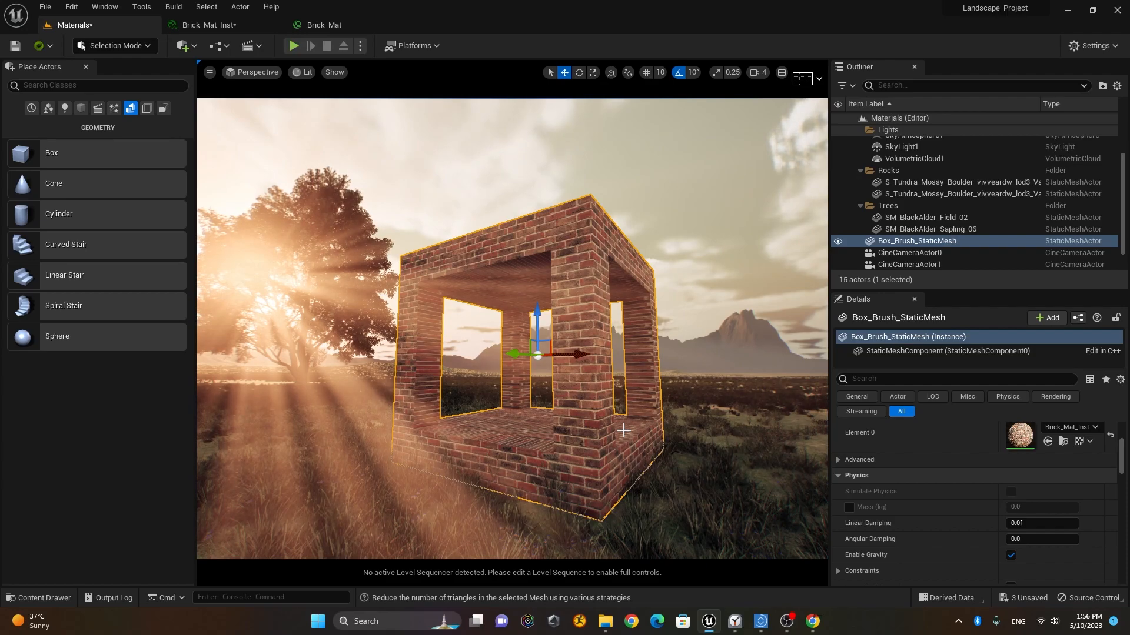
{"action": "left_click", "coordinate": [227, 26]}
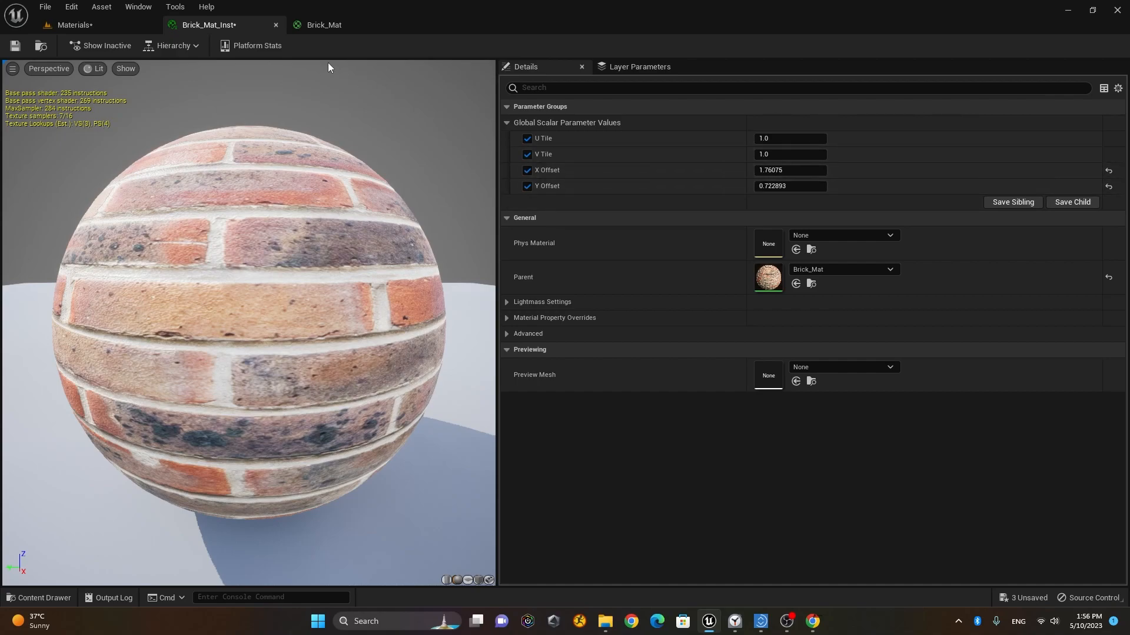
{"action": "left_click", "coordinate": [338, 27]}
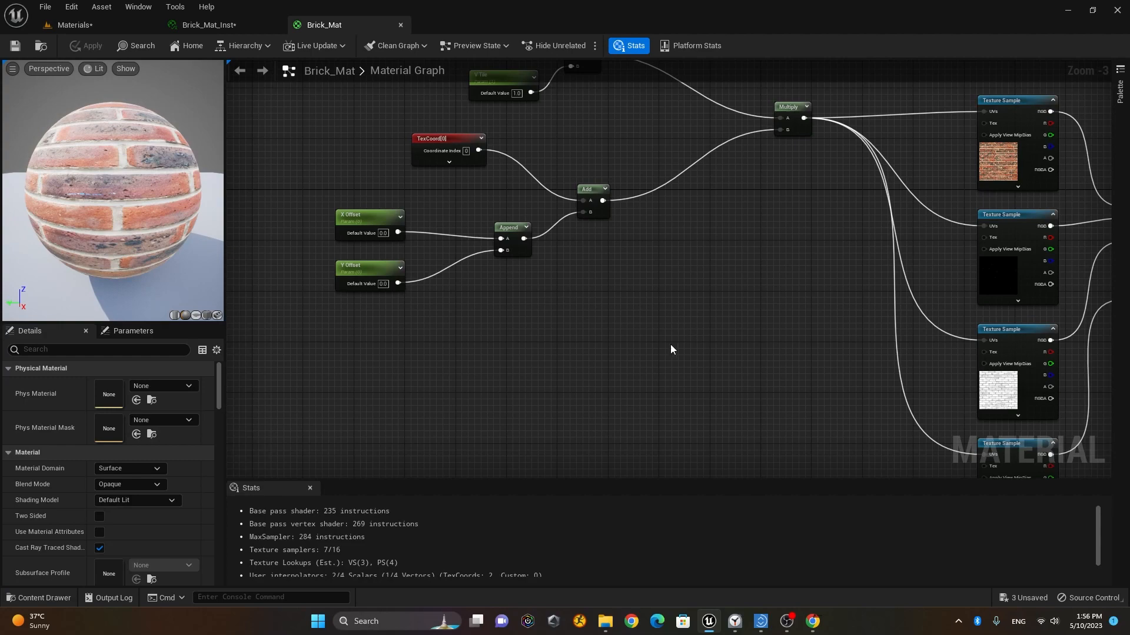
{"action": "right_click", "coordinate": [619, 319]}
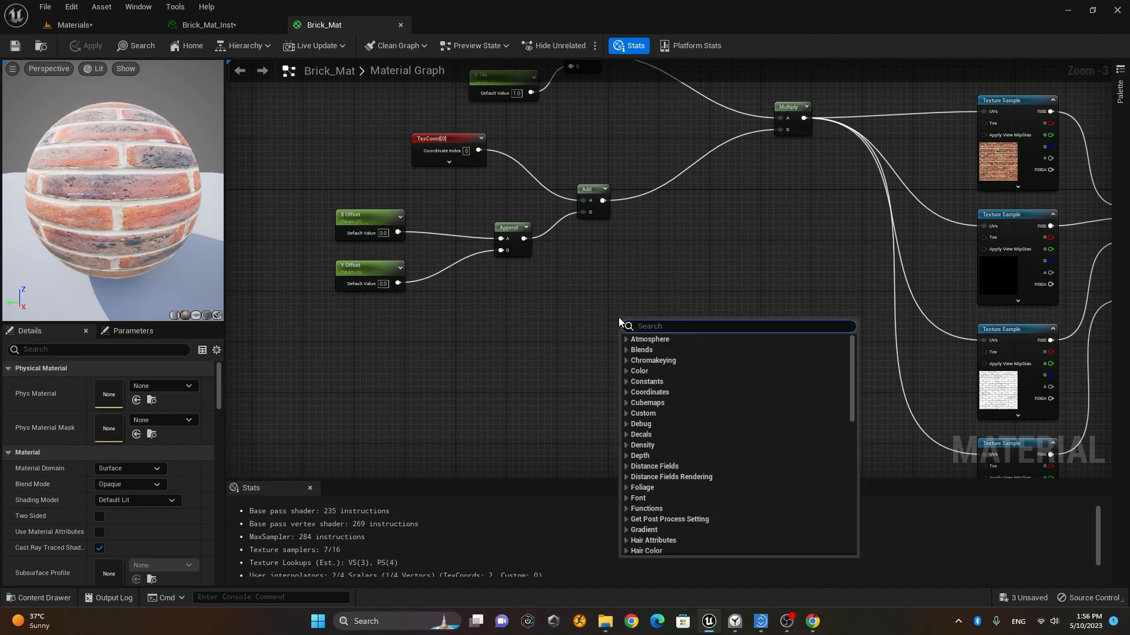
{"action": "type", "text": "custom"}
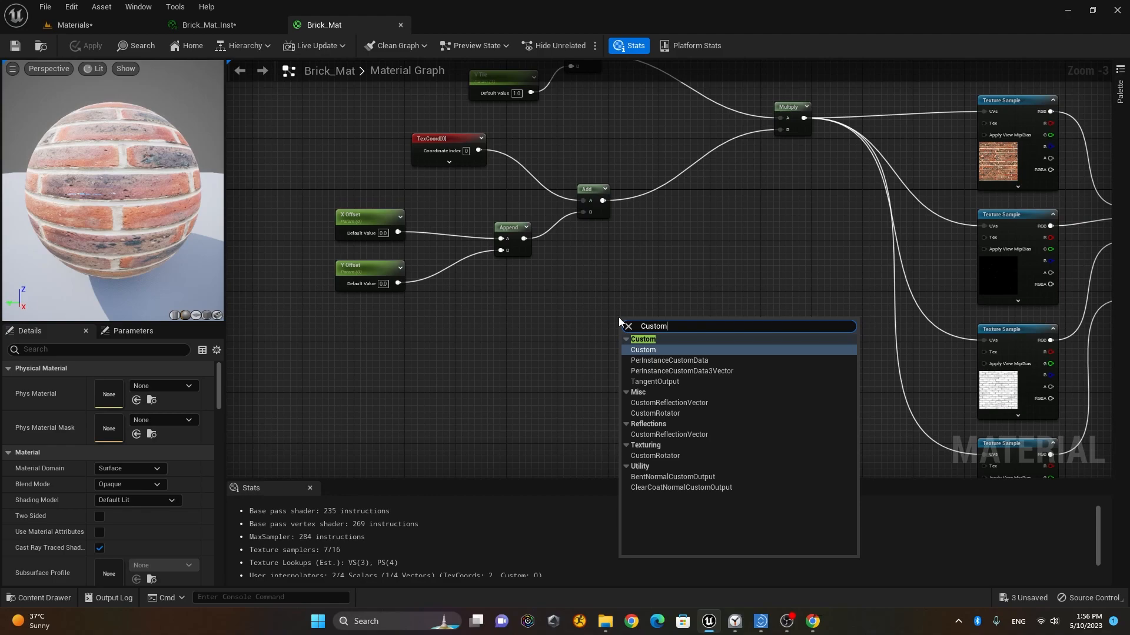
{"action": "type", "text": "Rot"}
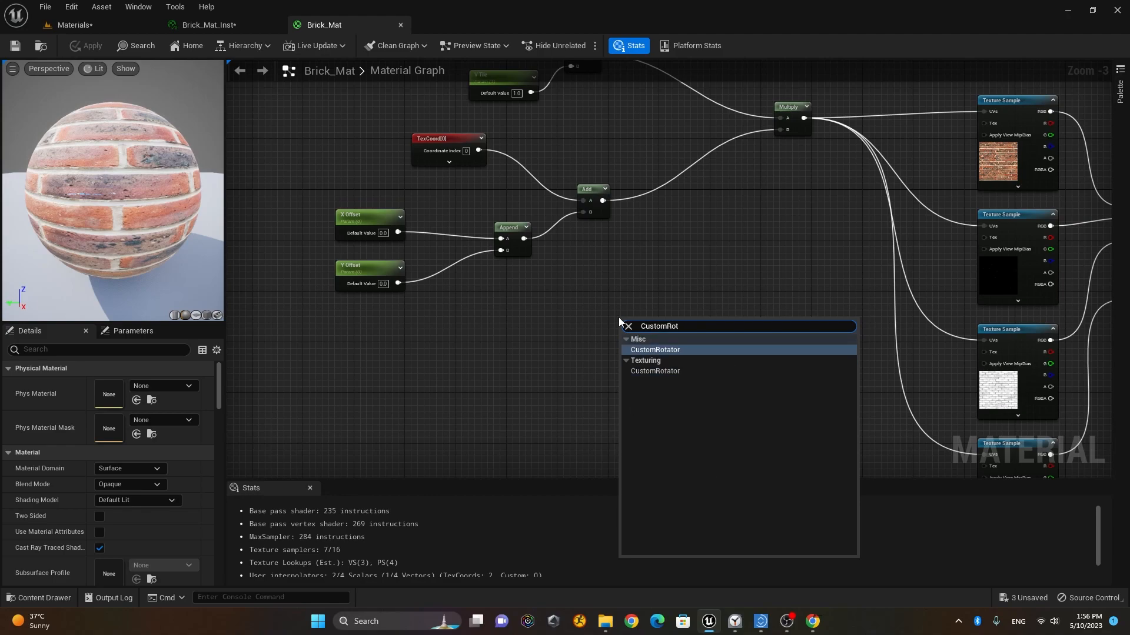
{"action": "left_click", "coordinate": [713, 352]}
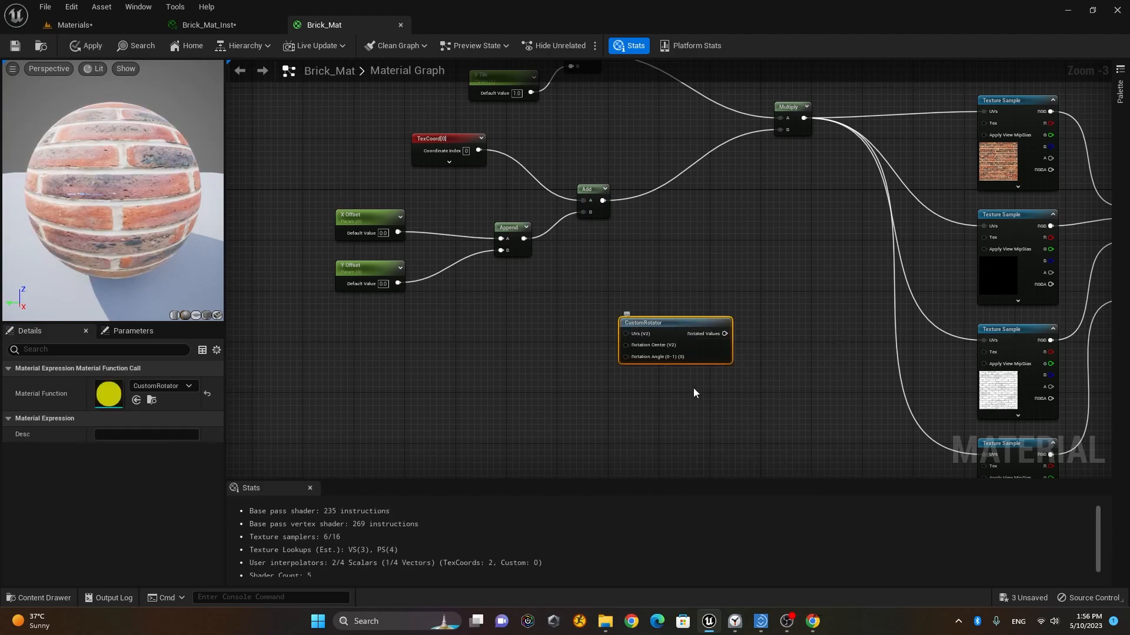
Move the CustomRotator node farther from the offset nodes and bring the Multiply node closer to the tile Append and Add nodes
{"action": "scroll", "coordinate": [647, 391], "scroll_direction": "up", "scroll_amount": 3}
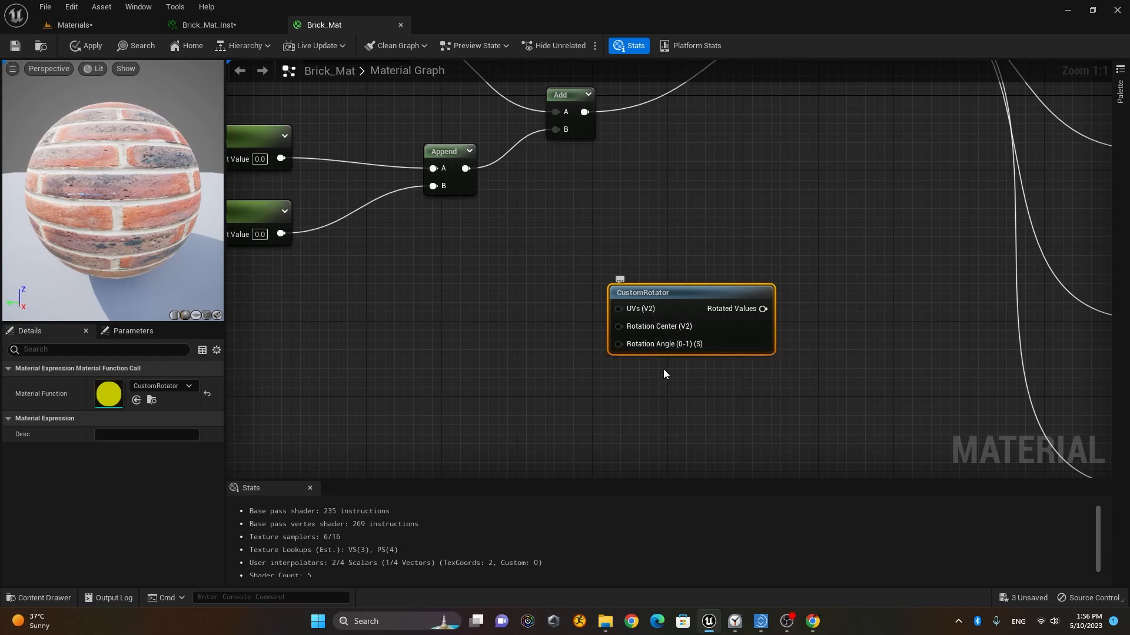
{"action": "scroll", "coordinate": [679, 387], "scroll_direction": "down", "scroll_amount": 1}
{"action": "scroll", "coordinate": [530, 329], "scroll_direction": "down", "scroll_amount": 1}
{"action": "right_click_drag", "start_coordinate": [514, 327], "coordinate": [547, 405]}
{"action": "scroll", "coordinate": [565, 385], "scroll_direction": "down", "scroll_amount": 2}
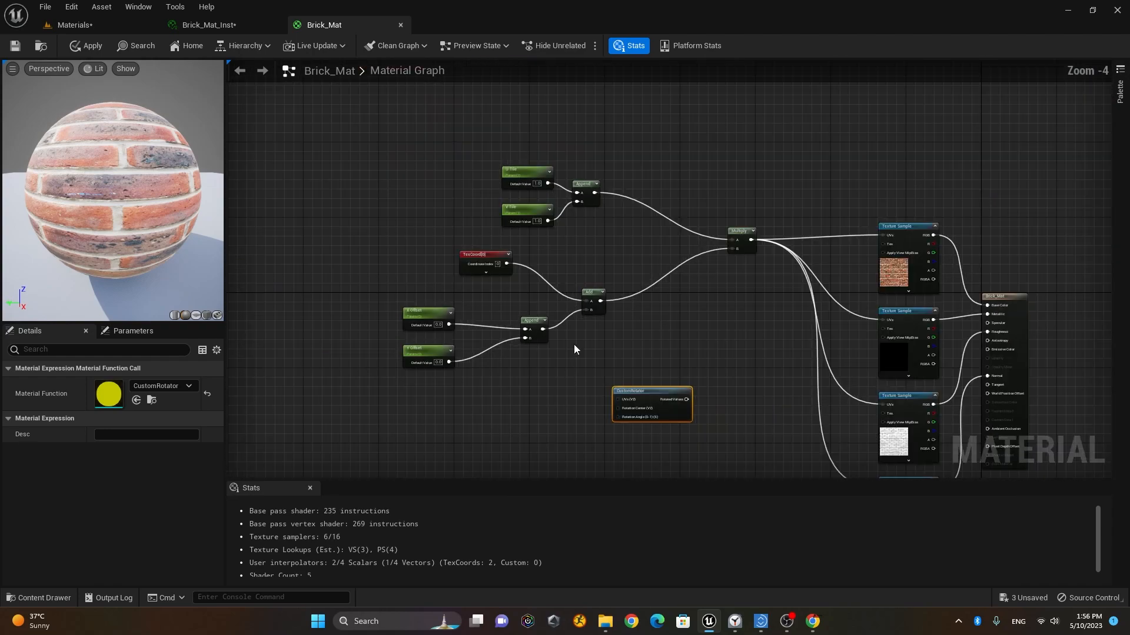
{"action": "scroll", "coordinate": [565, 254], "scroll_direction": "up", "scroll_amount": 1}
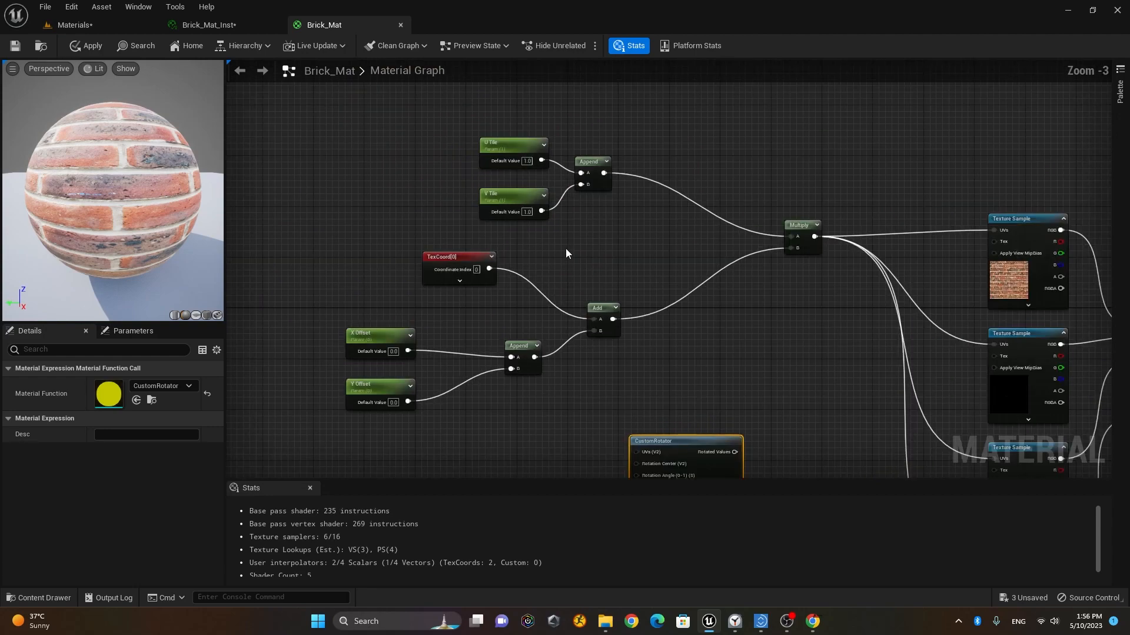
{"action": "left_click_drag", "start_coordinate": [681, 437], "coordinate": [760, 415]}
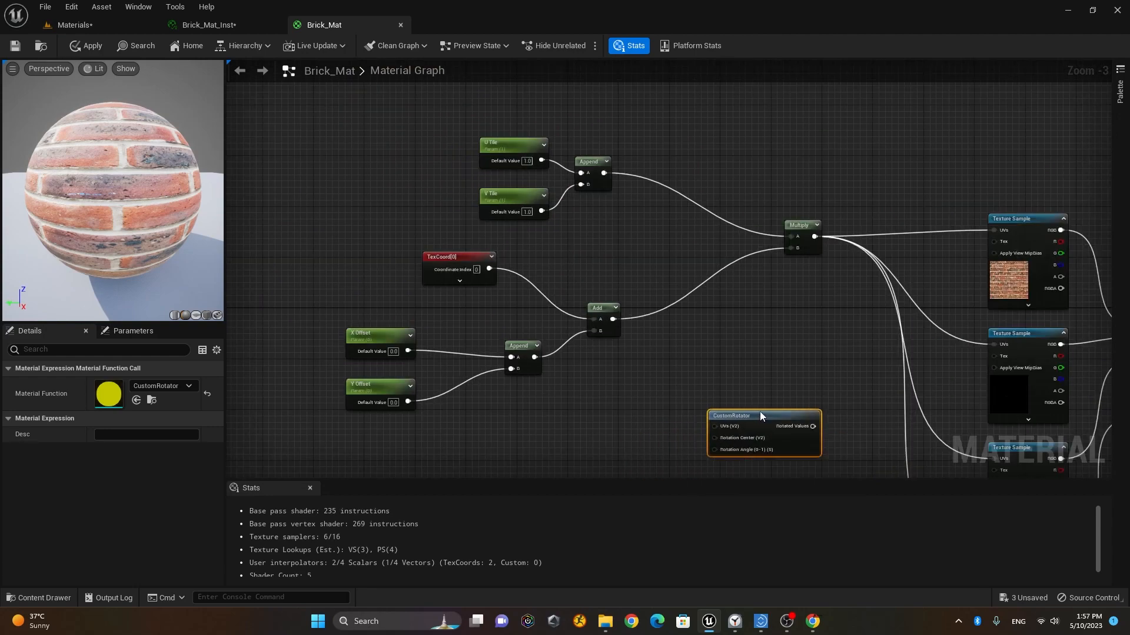
{"action": "right_click_drag", "start_coordinate": [635, 412], "coordinate": [619, 345]}
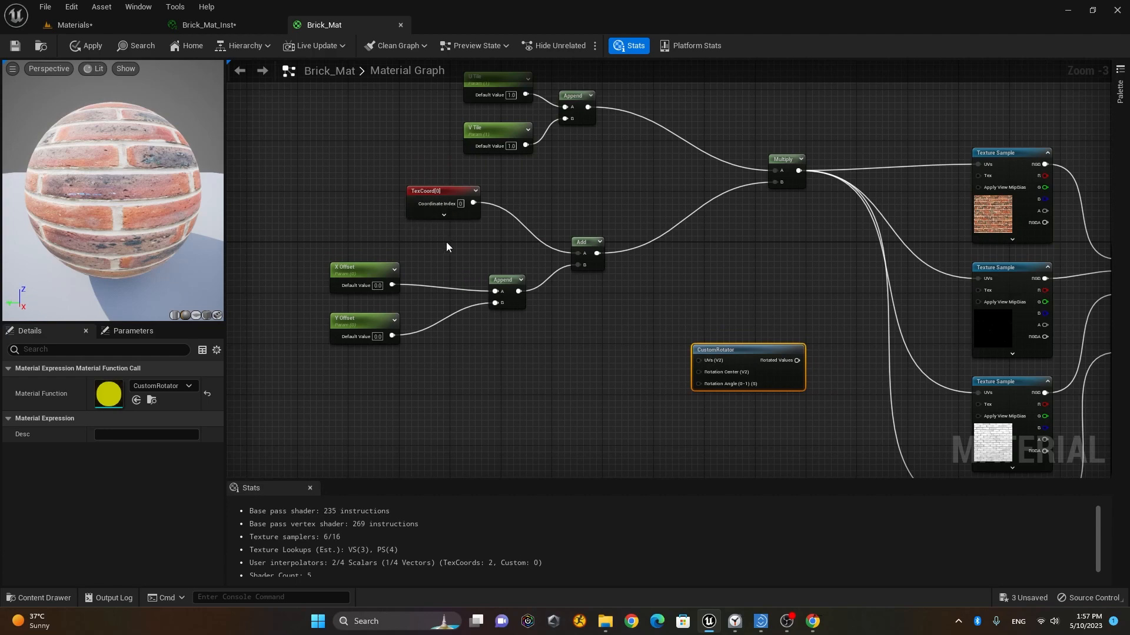
{"action": "right_click_drag", "start_coordinate": [464, 248], "coordinate": [456, 279]}
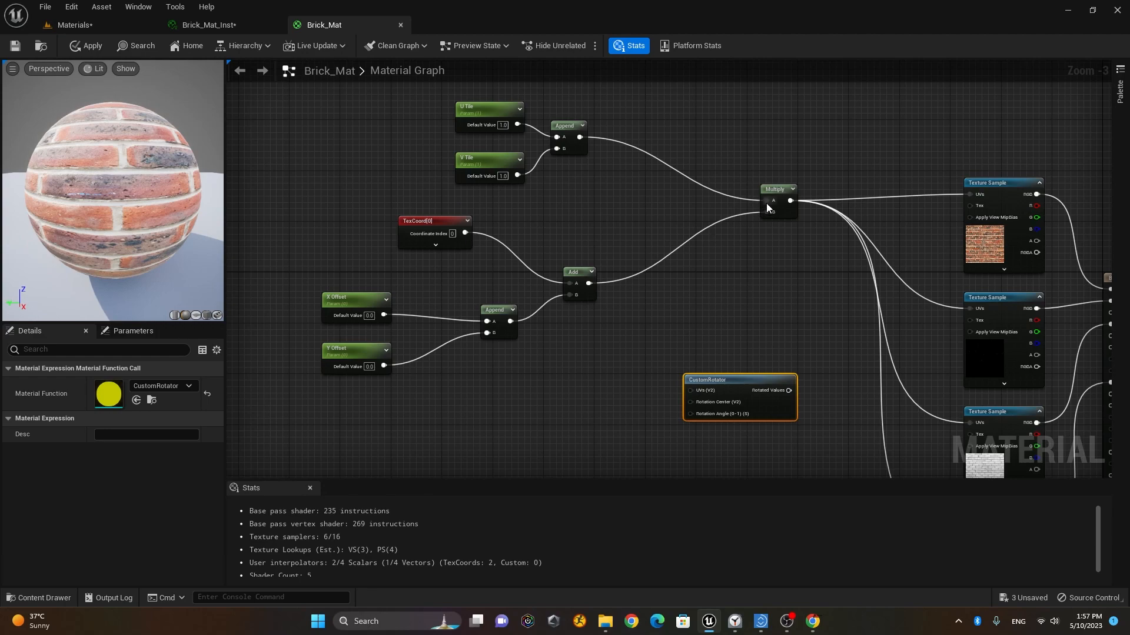
{"action": "left_click_drag", "start_coordinate": [778, 189], "coordinate": [657, 188]}
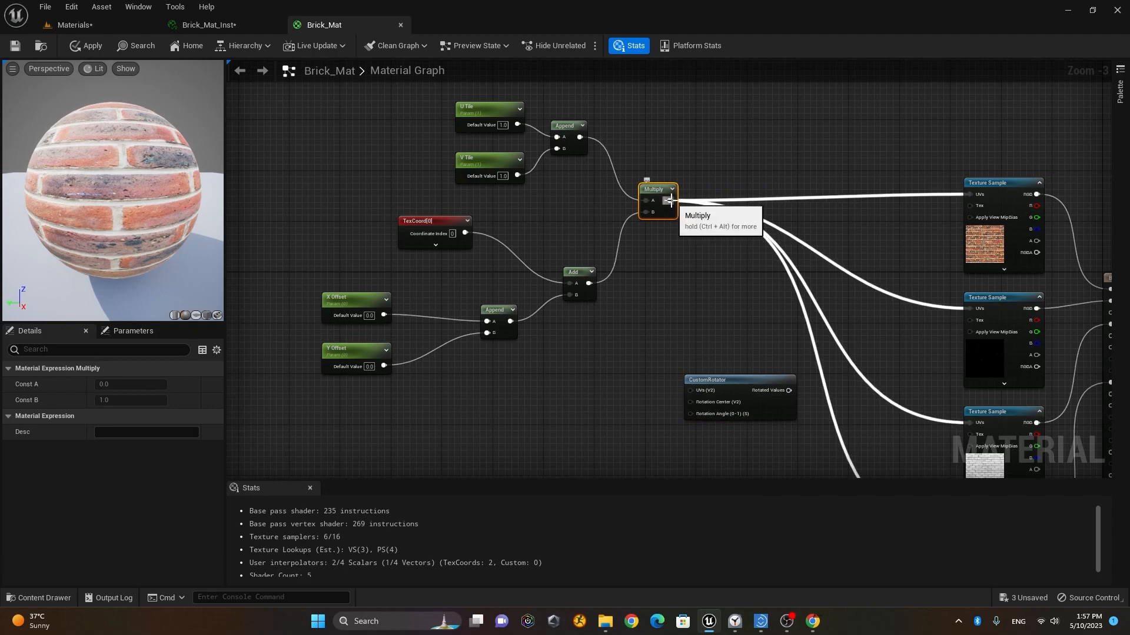
{"action": "left_click_drag", "start_coordinate": [671, 201], "coordinate": [652, 383]}
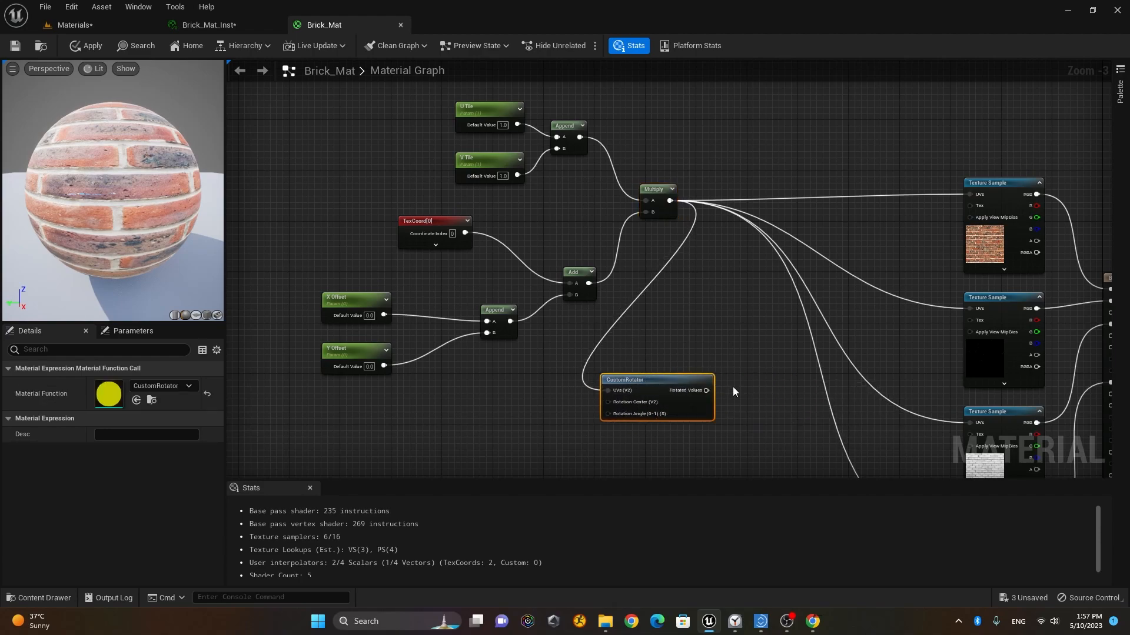
{"action": "right_click_drag", "start_coordinate": [750, 359], "coordinate": [756, 322]}
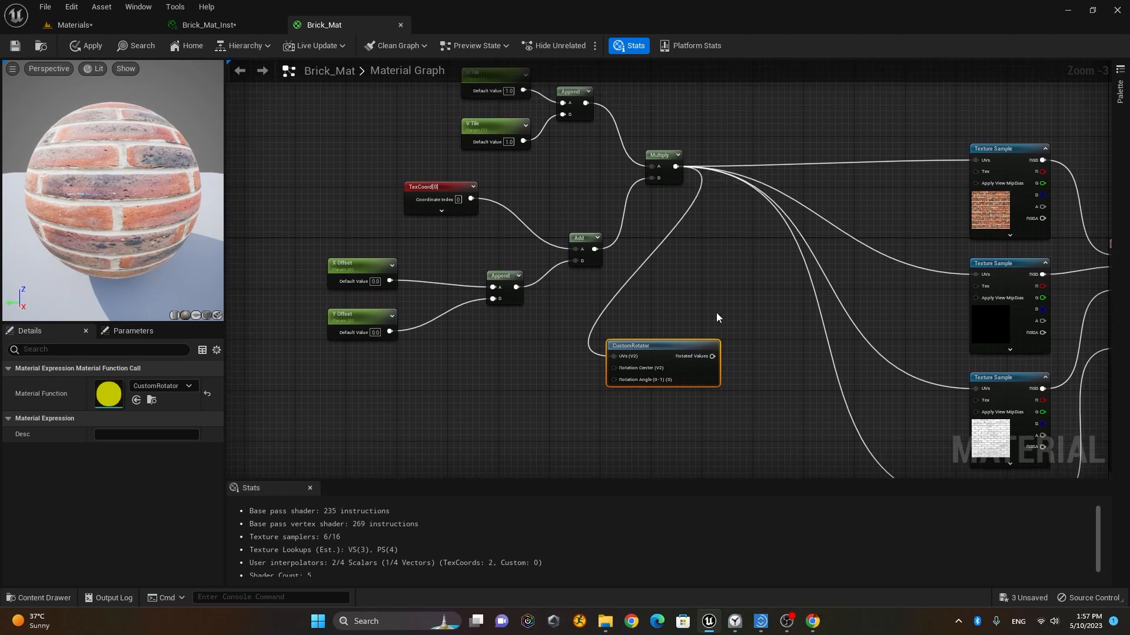
{"action": "key", "text": "ctrl+z"}
{"action": "key", "text": "ctrl+z"}
Reposition CustomRotator, add a second Multiply node beside it, and wire TexCoord into the new Multiply's A input
{"action": "left_click_drag", "start_coordinate": [741, 348], "coordinate": [708, 381]}
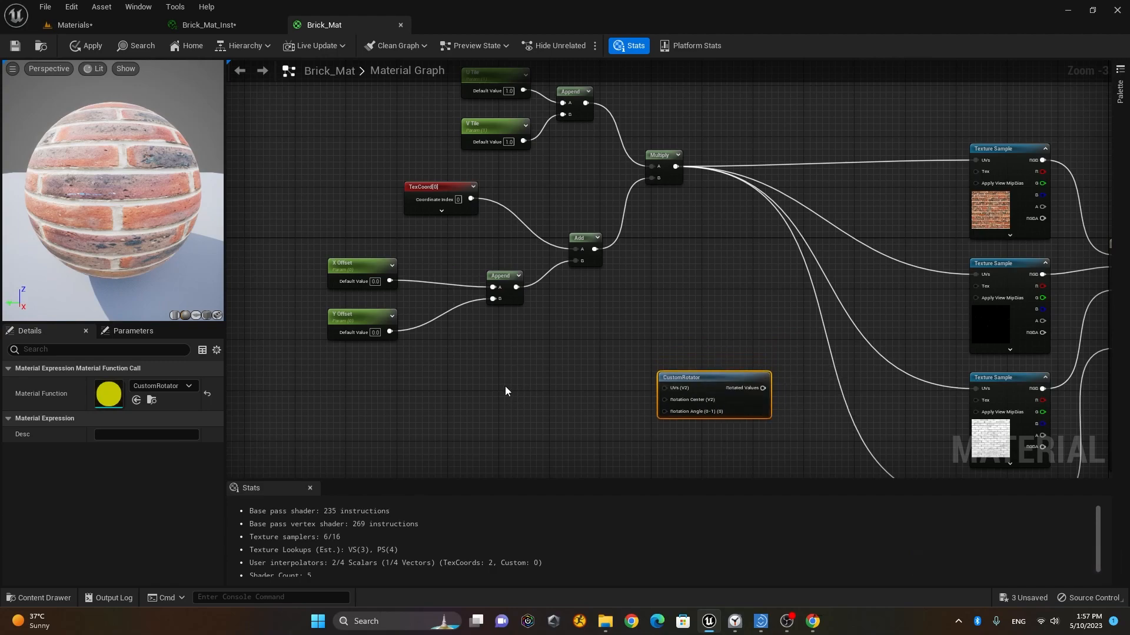
{"action": "left_click", "coordinate": [536, 381]}
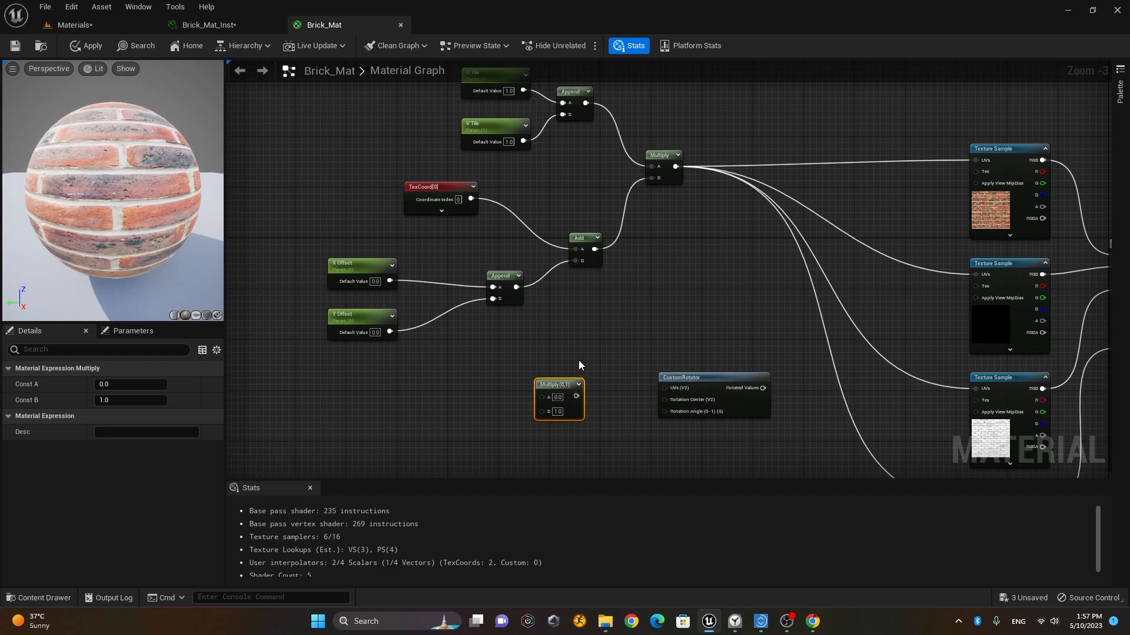
{"action": "left_click_drag", "start_coordinate": [470, 199], "coordinate": [598, 366]}
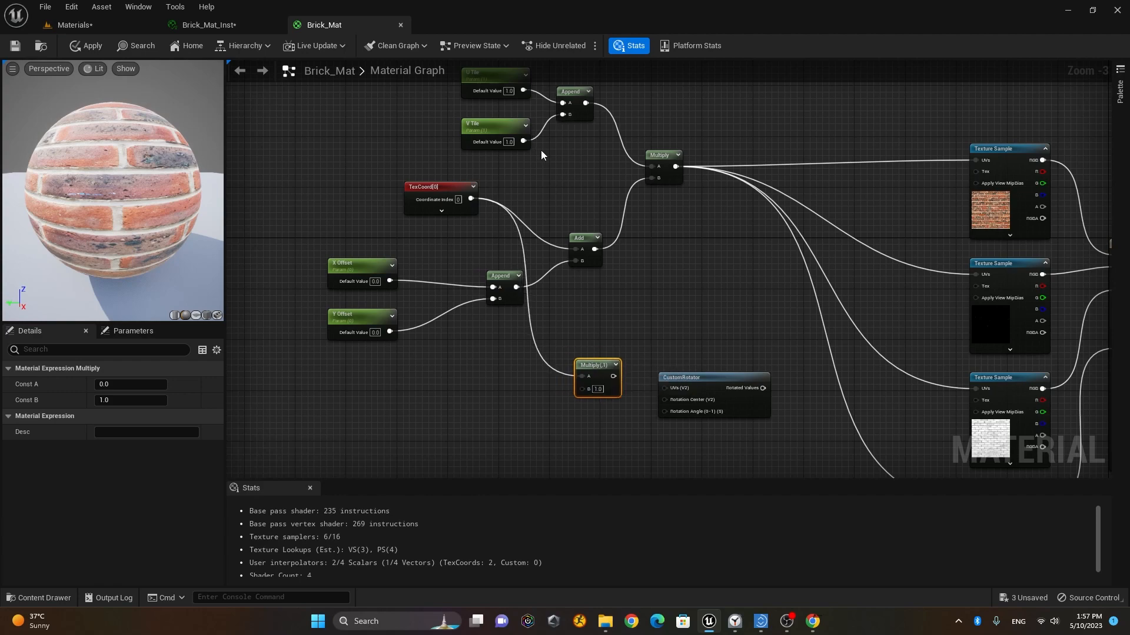
Connect the tile Append output to the new Multiply's B input, and the Multiply output to CustomRotator's UVs input
{"action": "scroll", "coordinate": [540, 156], "scroll_direction": "down", "scroll_amount": 1}
{"action": "left_click_drag", "start_coordinate": [464, 97], "coordinate": [568, 149]}
{"action": "left_click_drag", "start_coordinate": [563, 107], "coordinate": [573, 328]}
{"action": "scroll", "coordinate": [600, 351], "scroll_direction": "up", "scroll_amount": 2}
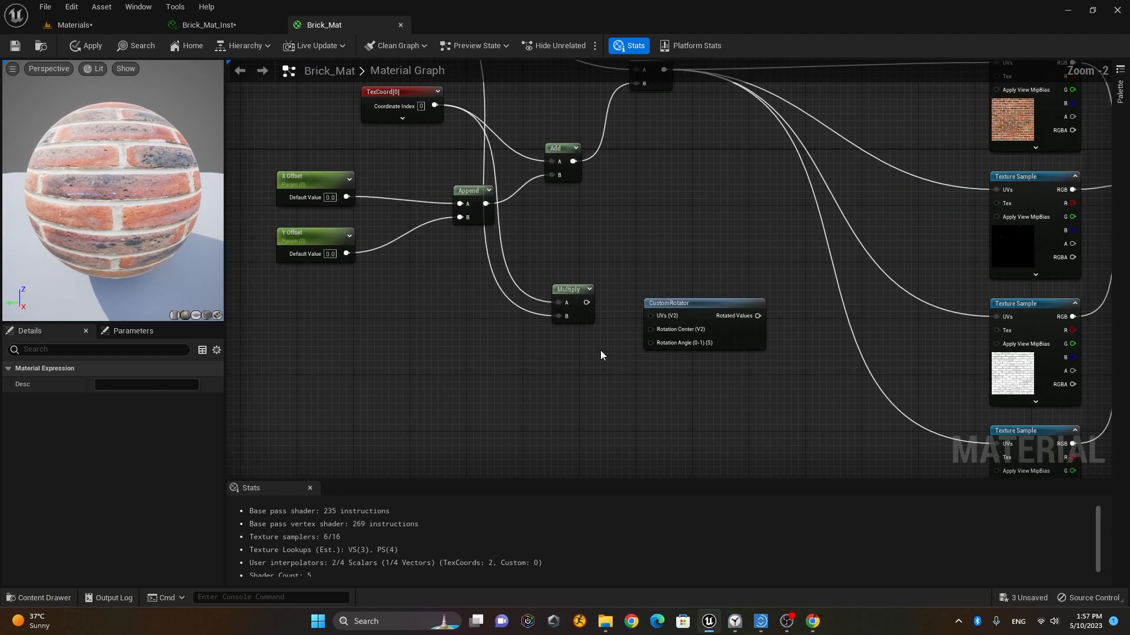
{"action": "left_click_drag", "start_coordinate": [587, 302], "coordinate": [651, 316]}
Tidy the graph by shifting the offset Append, TexCoord and upper Multiply nodes to space out their wires
{"action": "scroll", "coordinate": [605, 358], "scroll_direction": "down", "scroll_amount": 2}
{"action": "scroll", "coordinate": [605, 358], "scroll_direction": "down", "scroll_amount": 1}
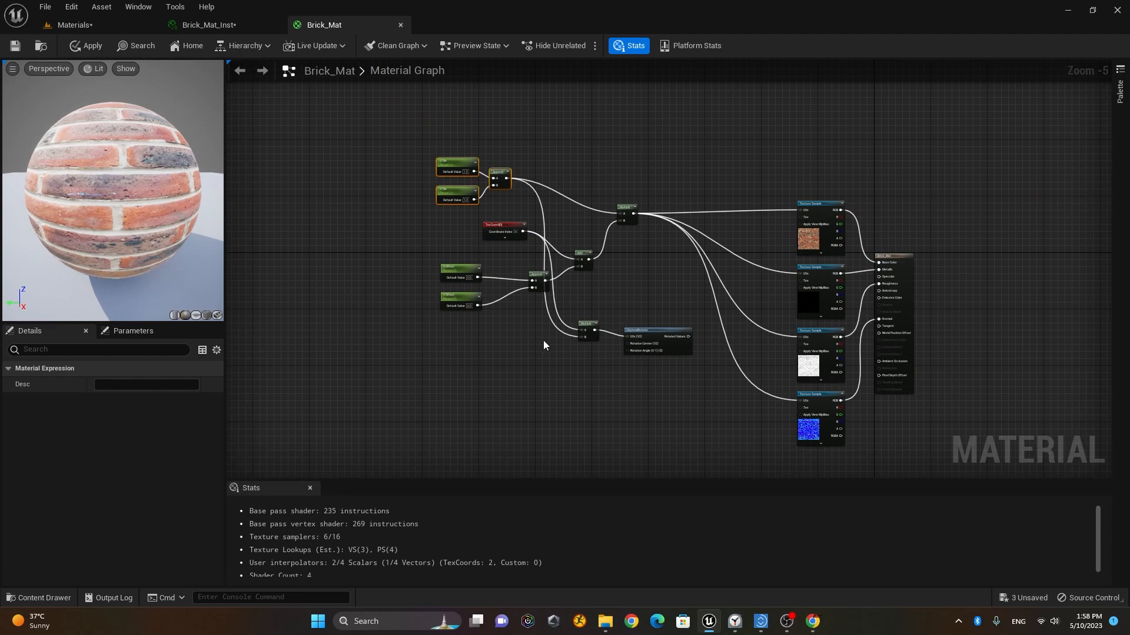
{"action": "scroll", "coordinate": [541, 341], "scroll_direction": "up", "scroll_amount": 1}
{"action": "left_click_drag", "start_coordinate": [532, 248], "coordinate": [500, 253]}
{"action": "left_click_drag", "start_coordinate": [475, 190], "coordinate": [498, 207]}
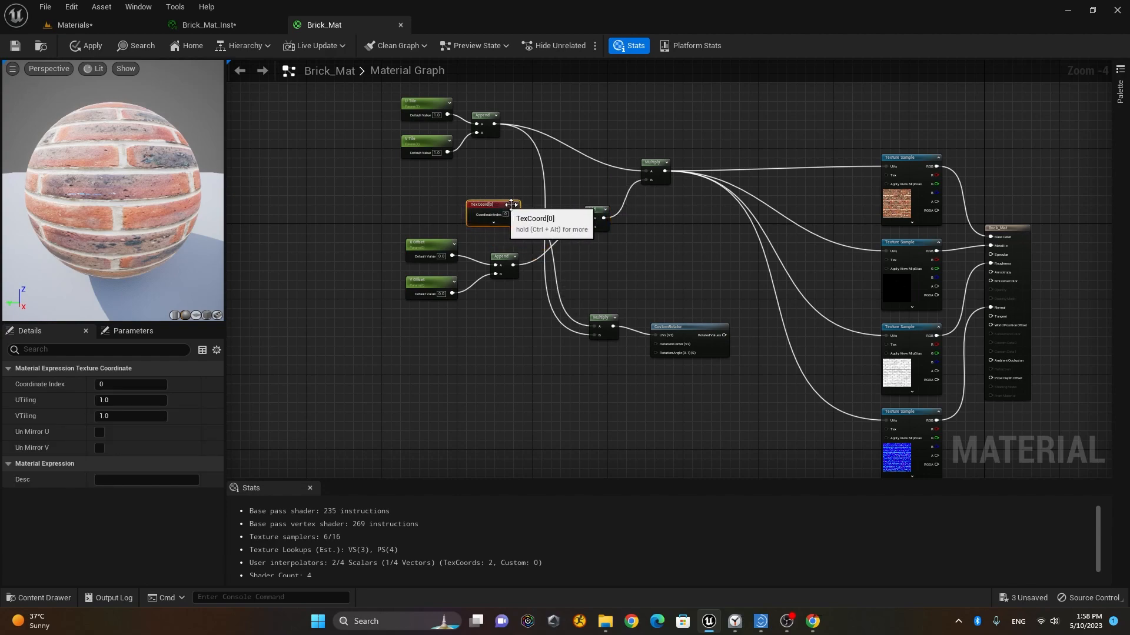
{"action": "left_click_drag", "start_coordinate": [646, 170], "coordinate": [643, 152]}
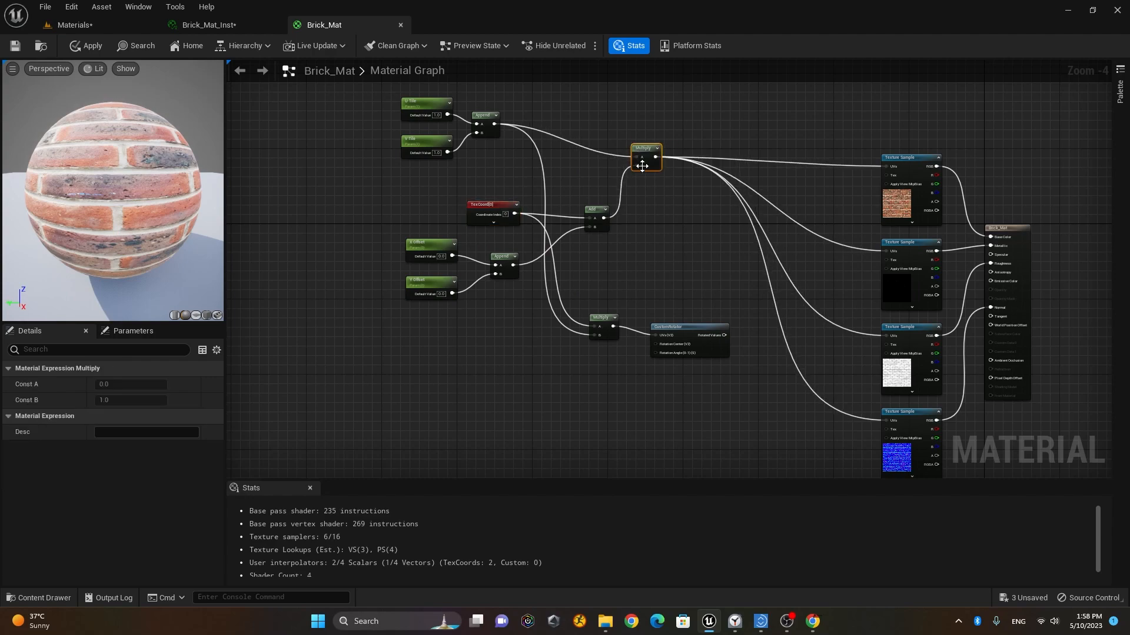
Add a Constant2Vector node below the new Multiply node, near the CustomRotator
{"action": "scroll", "coordinate": [620, 394], "scroll_direction": "up", "scroll_amount": 2}
{"action": "scroll", "coordinate": [637, 401], "scroll_direction": "up", "scroll_amount": 1}
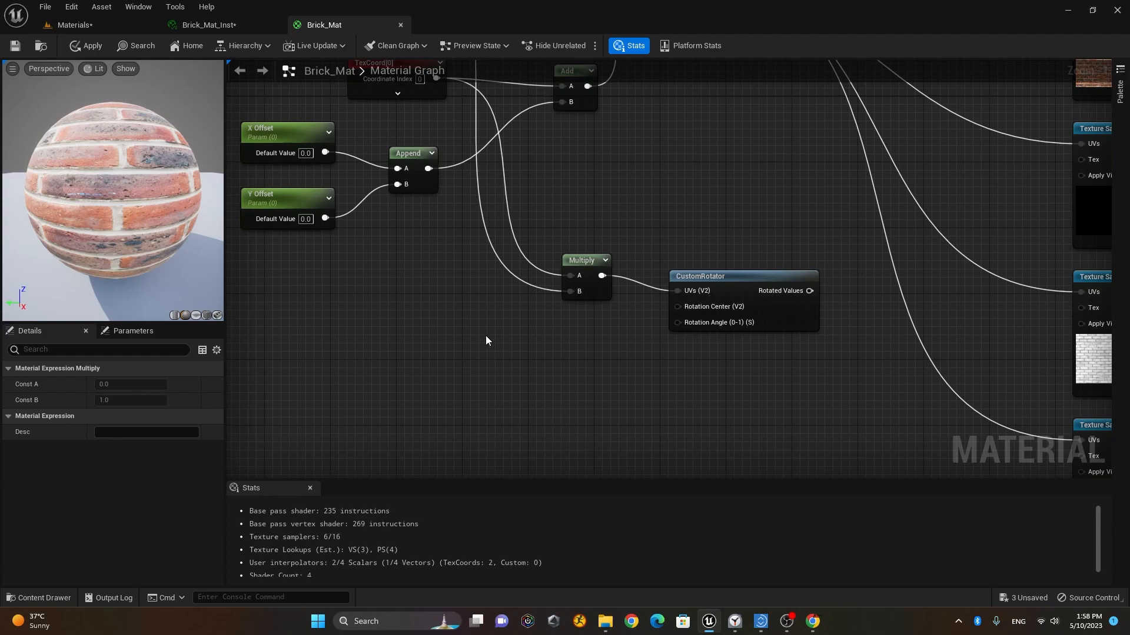
{"action": "right_click", "coordinate": [471, 328]}
{"action": "type", "text": "con"}
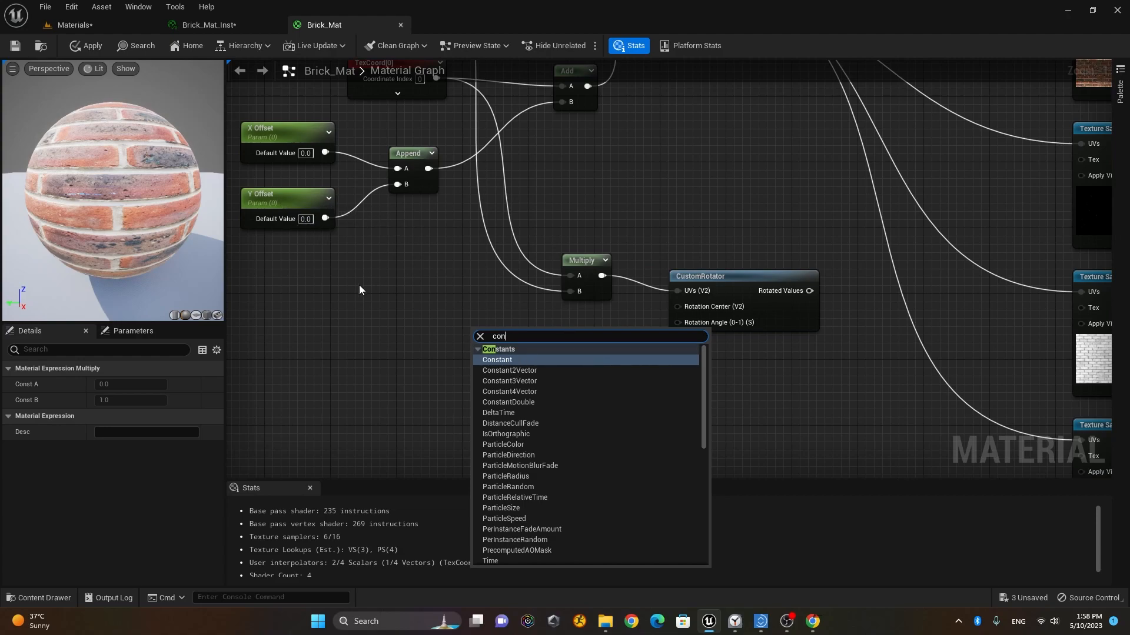
{"action": "left_click", "coordinate": [526, 370]}
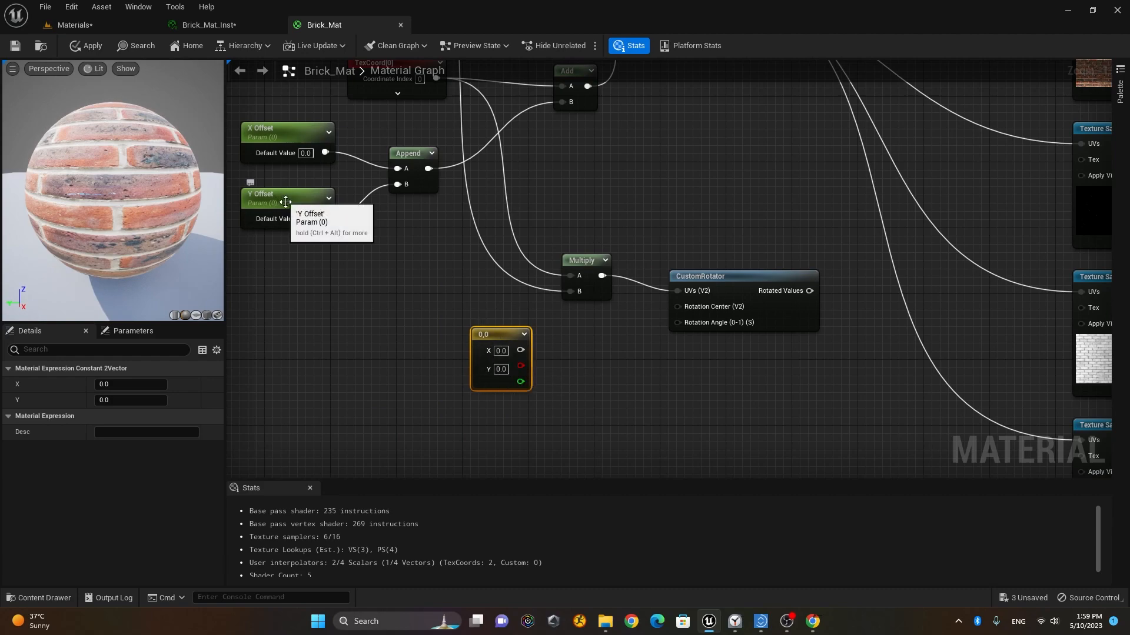
Set both the X and Y values of the Constant2Vector node to 0.5
{"action": "left_click", "coordinate": [501, 351]}
{"action": "type", "text": "0.5"}
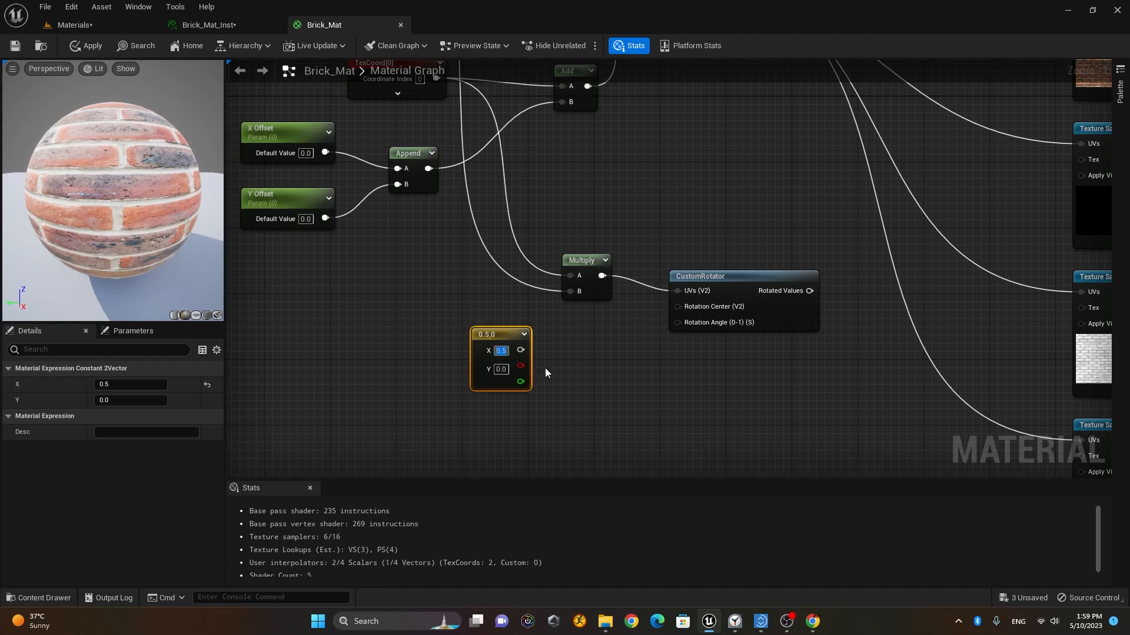
{"action": "left_click", "coordinate": [501, 370]}
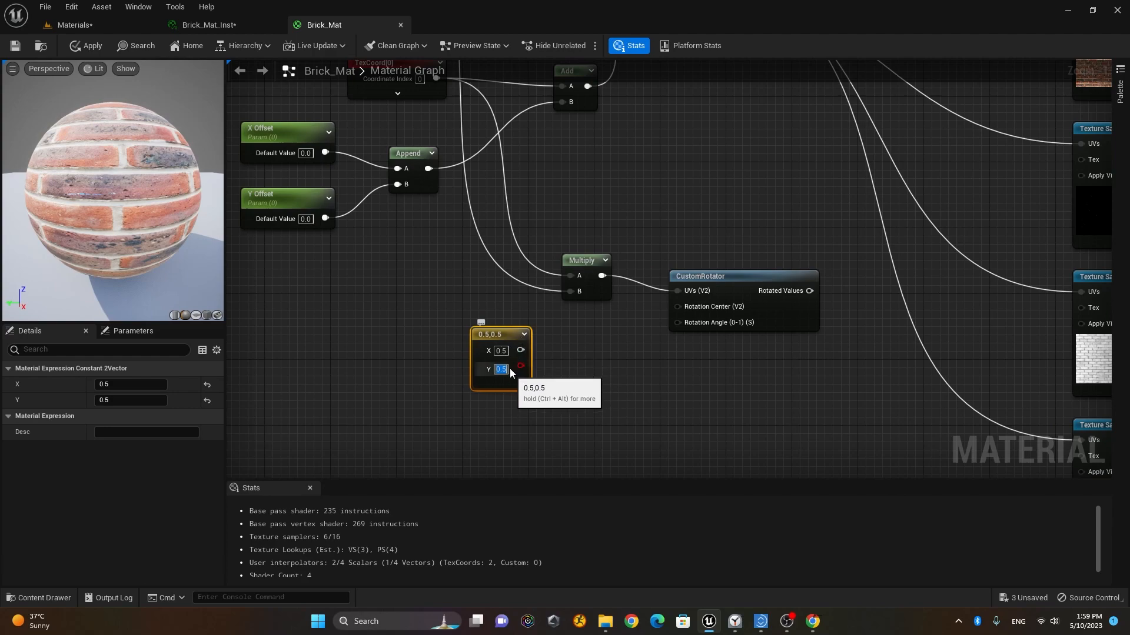
{"action": "left_click", "coordinate": [505, 351]}
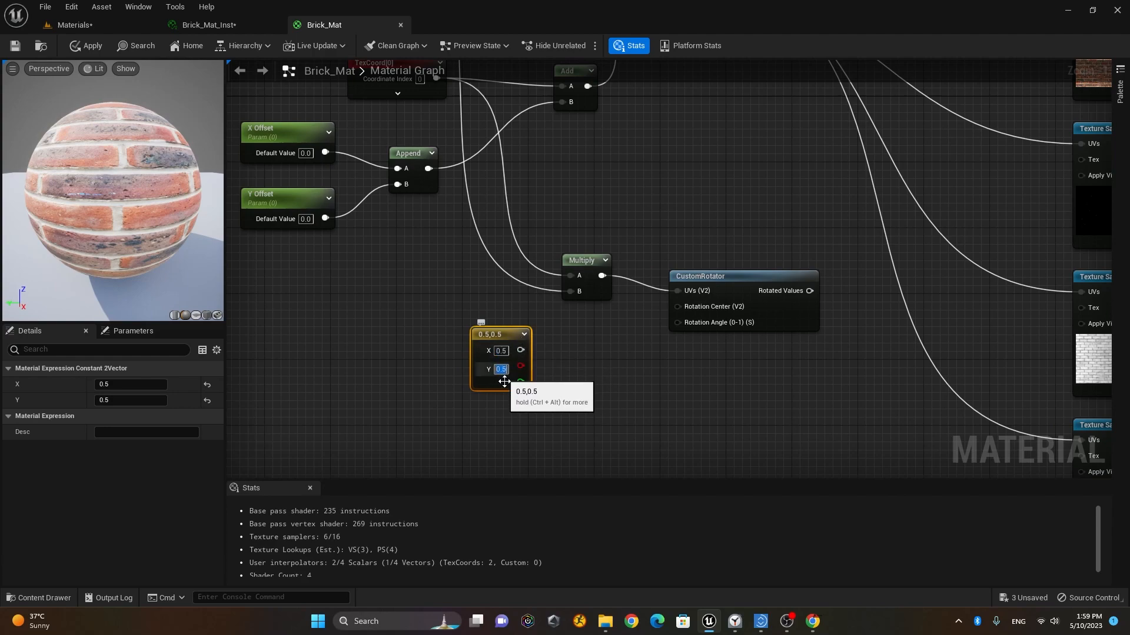
{"action": "left_click", "coordinate": [501, 369]}
Place the Constant2Vector beside CustomRotator, shift the lower Multiply node up, and wire the vector into the Rotation Center input
{"action": "left_click_drag", "start_coordinate": [507, 343], "coordinate": [589, 327]}
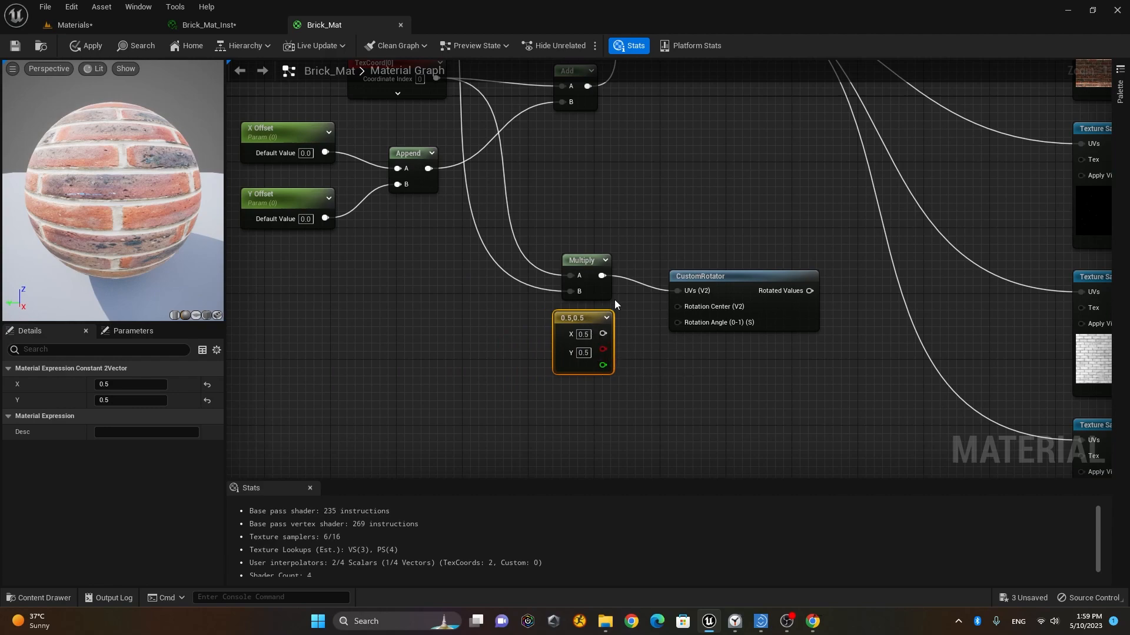
{"action": "left_click_drag", "start_coordinate": [595, 266], "coordinate": [595, 217]}
{"action": "left_click_drag", "start_coordinate": [591, 322], "coordinate": [678, 307]}
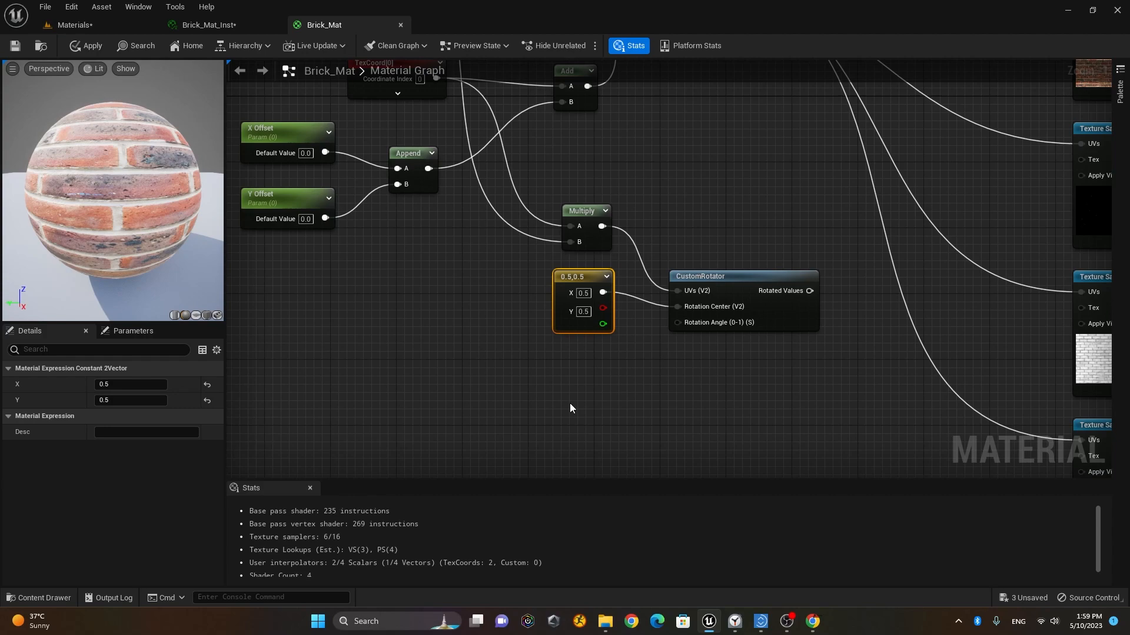
Add a Constant node, convert it to a parameter named Rotation Angle, and connect it to CustomRotator's Rotation Angle input
{"action": "right_click", "coordinate": [535, 390]}
{"action": "left_click", "coordinate": [513, 405]}
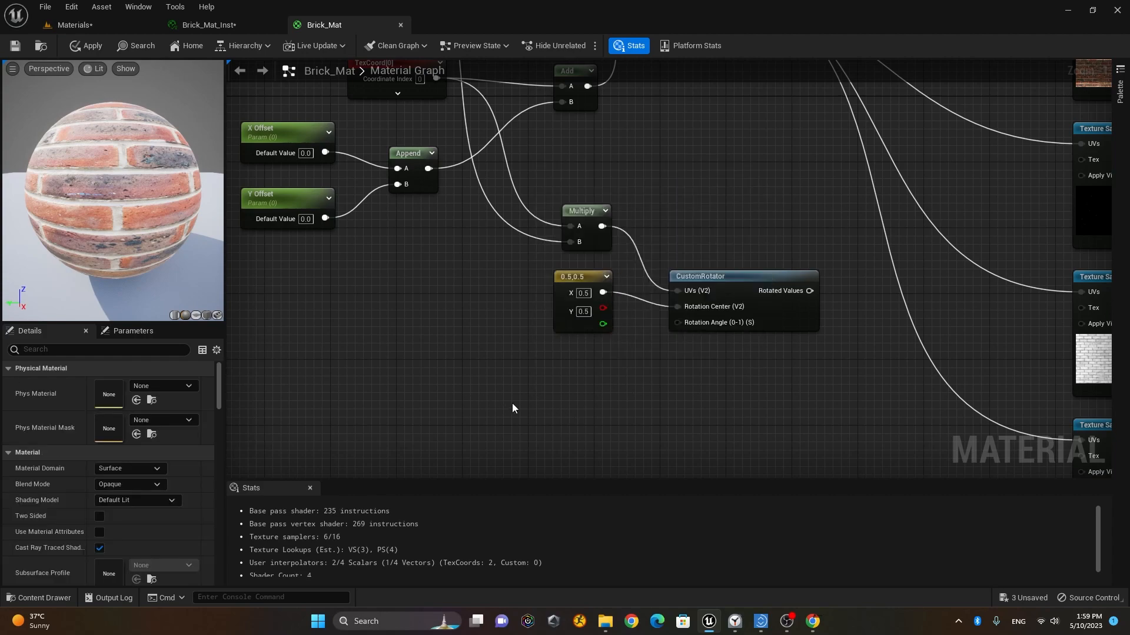
{"action": "left_click", "coordinate": [473, 390]}
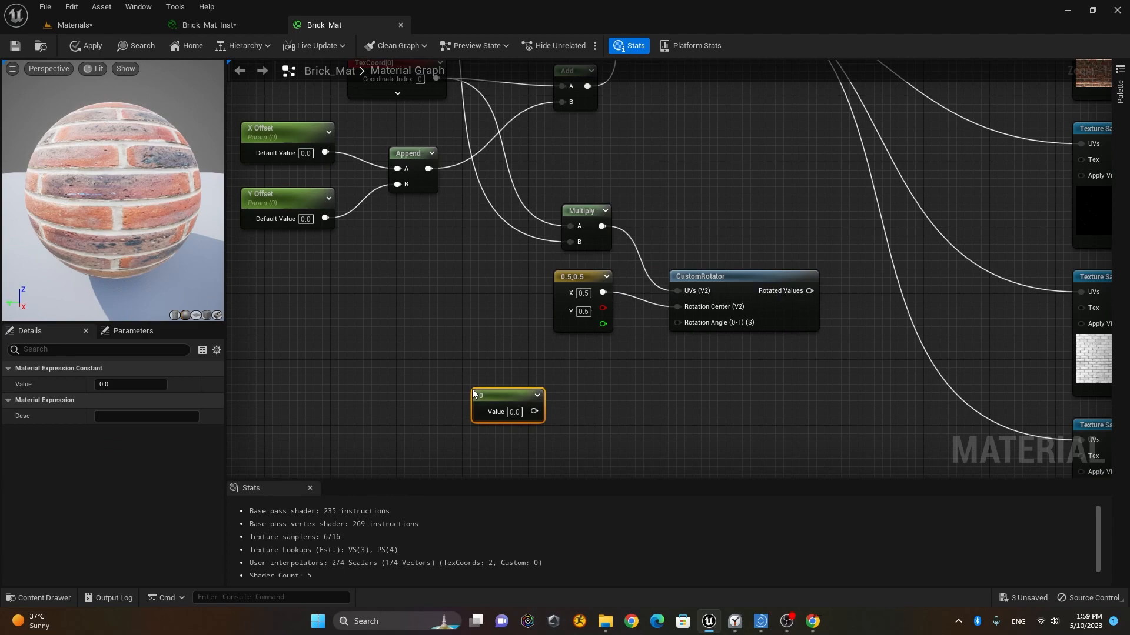
{"action": "right_click", "coordinate": [508, 397]}
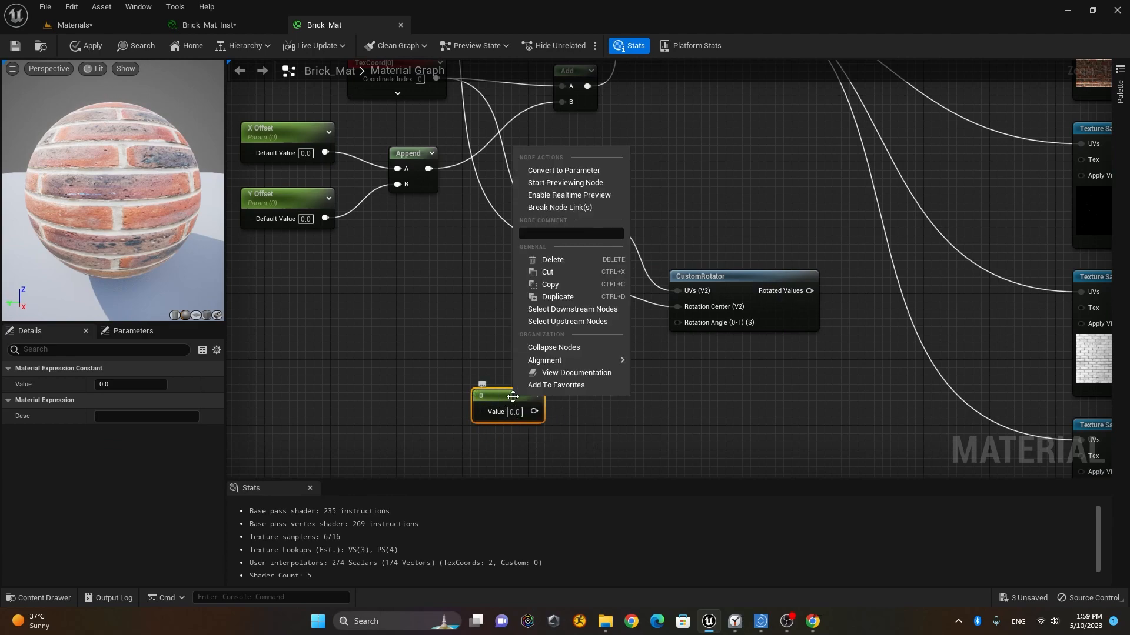
{"action": "left_click", "coordinate": [591, 170]}
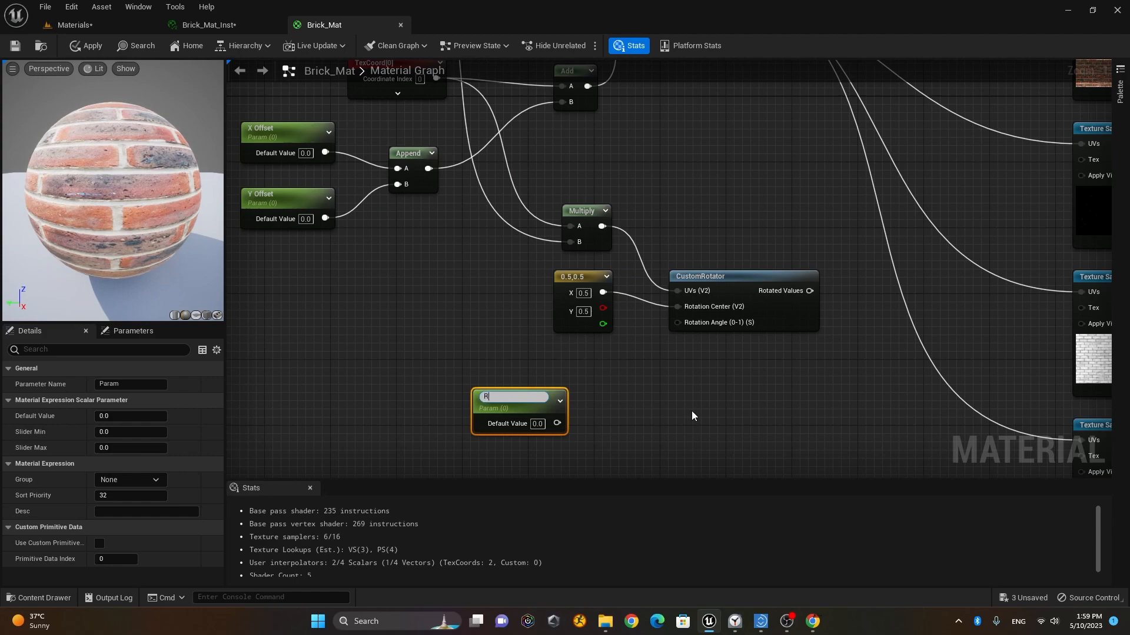
{"action": "type", "text": "Rotation Angle"}
{"action": "key", "text": "Return"}
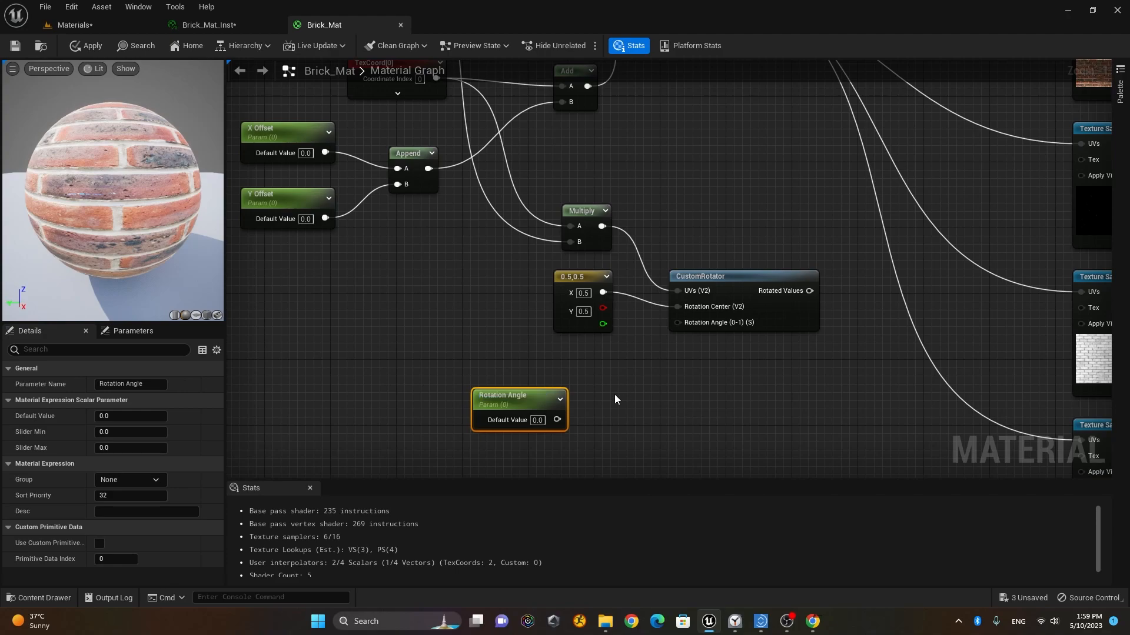
{"action": "left_click_drag", "start_coordinate": [557, 419], "coordinate": [676, 323]}
Shift the four Texture Sample nodes and the material result node farther from the UV nodes to make room
{"action": "scroll", "coordinate": [688, 363], "scroll_direction": "down", "scroll_amount": 5}
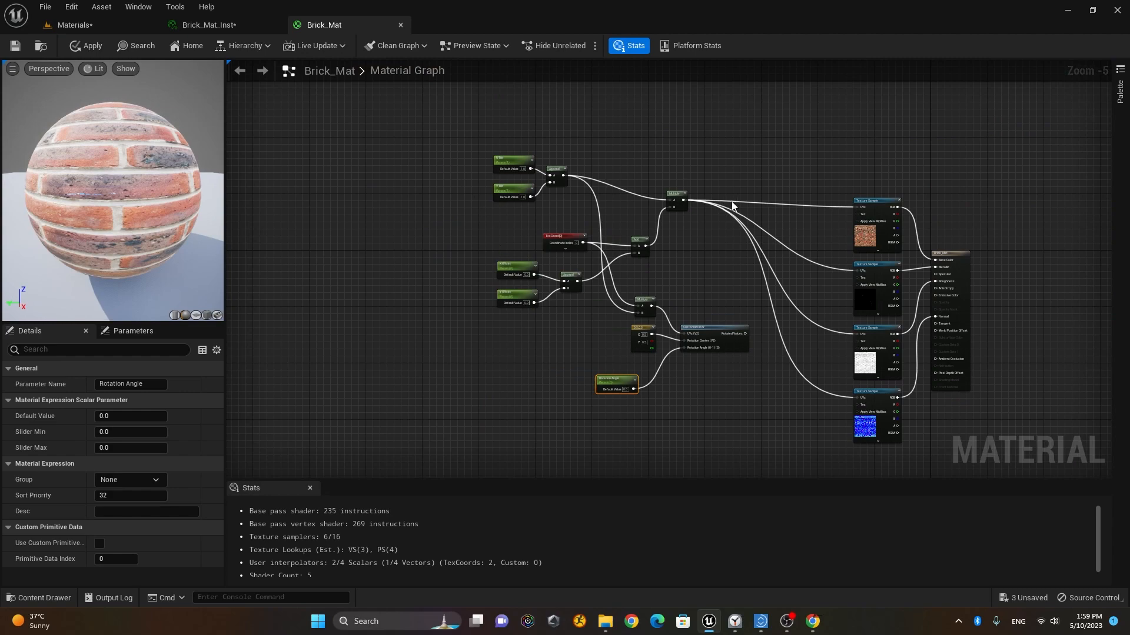
{"action": "right_click_drag", "start_coordinate": [1000, 218], "coordinate": [859, 208]}
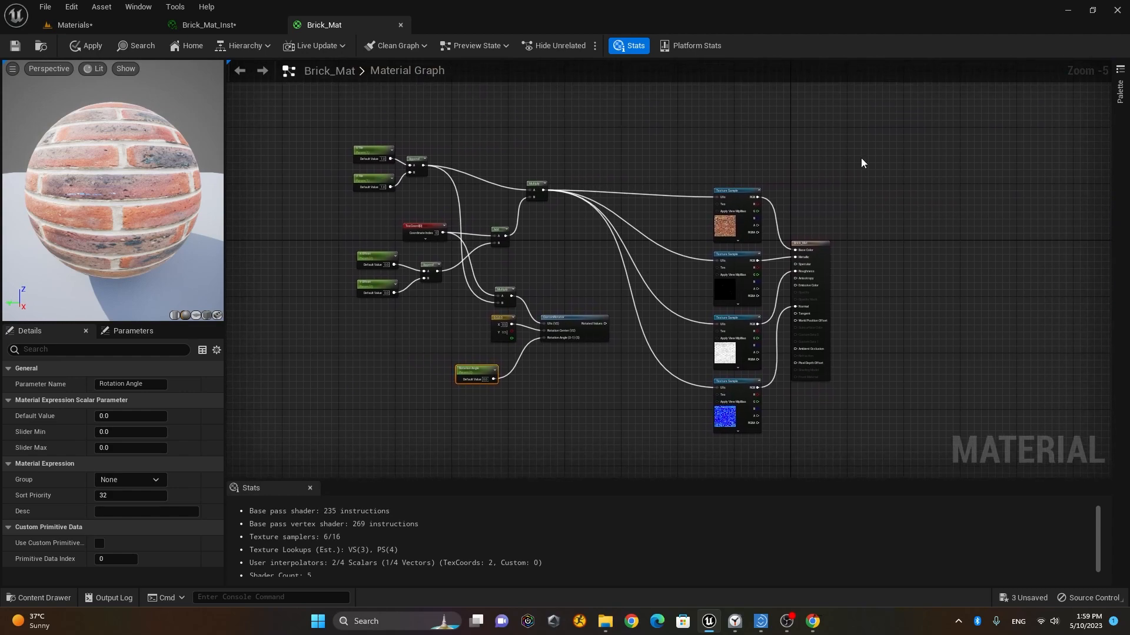
{"action": "left_click_drag", "start_coordinate": [874, 185], "coordinate": [700, 449]}
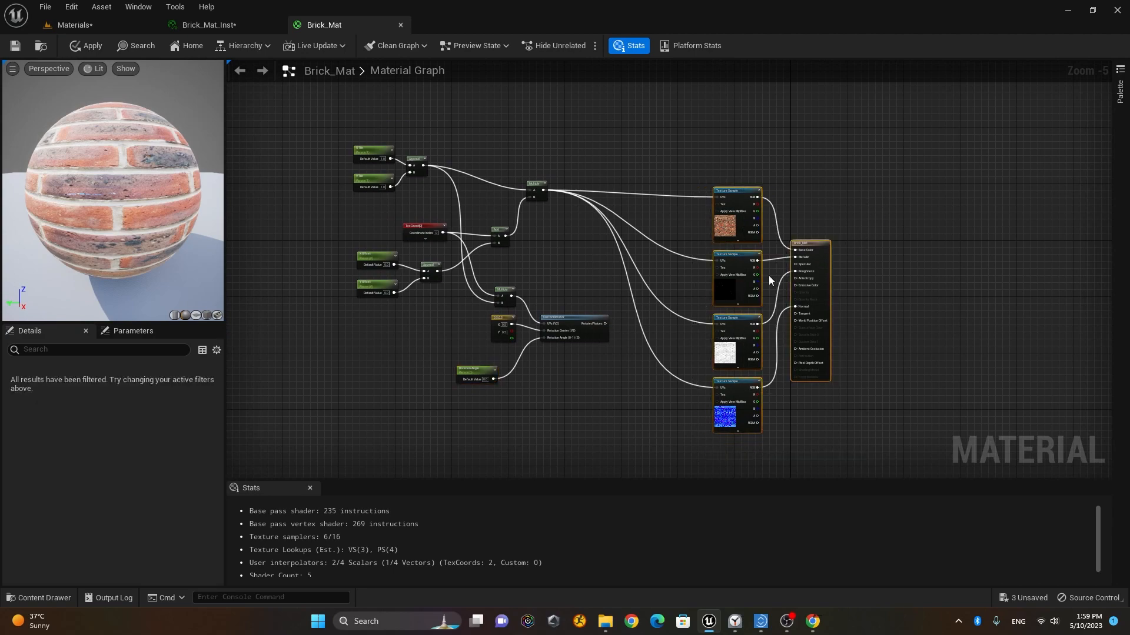
{"action": "left_click_drag", "start_coordinate": [732, 187], "coordinate": [848, 187]}
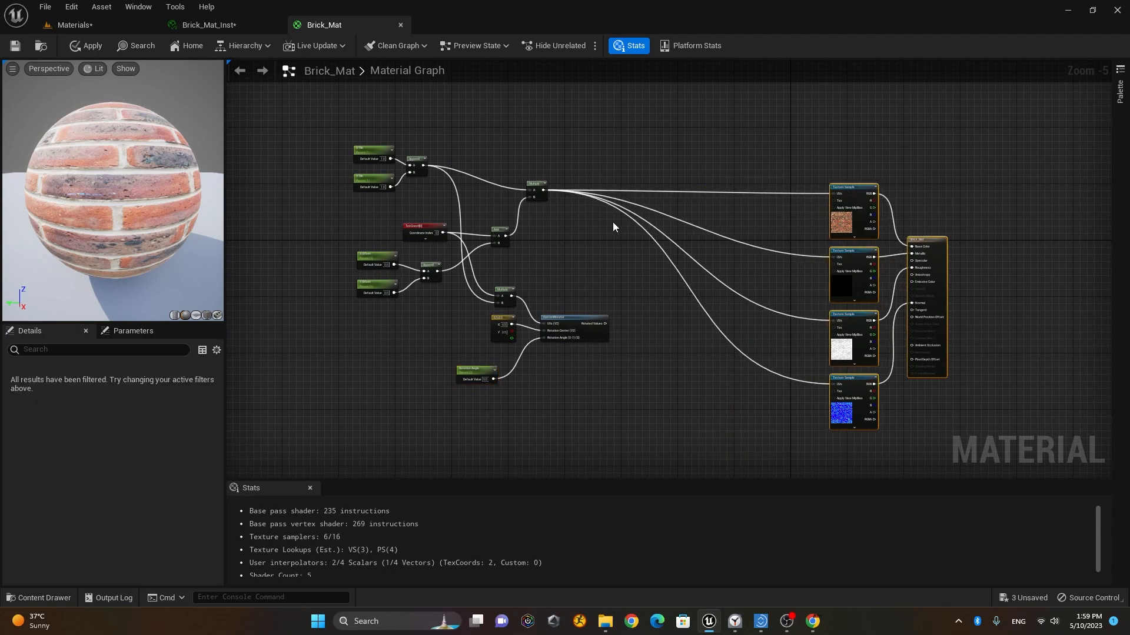
Add a third Multiply node, feeding the upper Multiply output into A and CustomRotator's Rotated Values into B
{"action": "scroll", "coordinate": [596, 222], "scroll_direction": "up", "scroll_amount": 2}
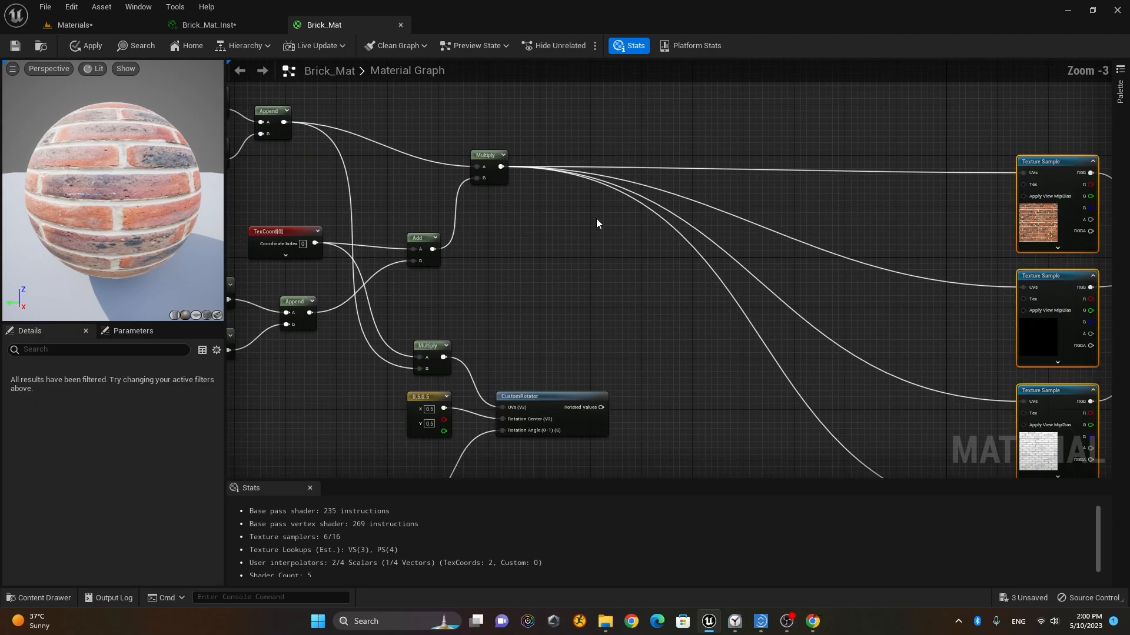
{"action": "left_click", "coordinate": [599, 317]}
{"action": "left_click_drag", "start_coordinate": [619, 326], "coordinate": [655, 297]}
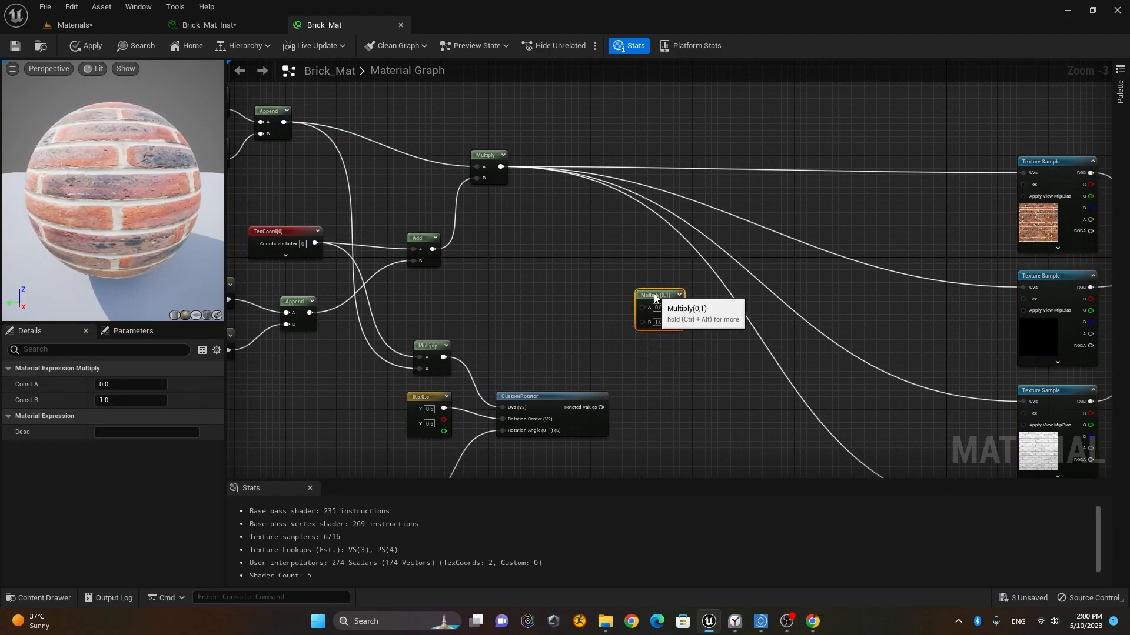
{"action": "left_click_drag", "start_coordinate": [501, 166], "coordinate": [642, 310]}
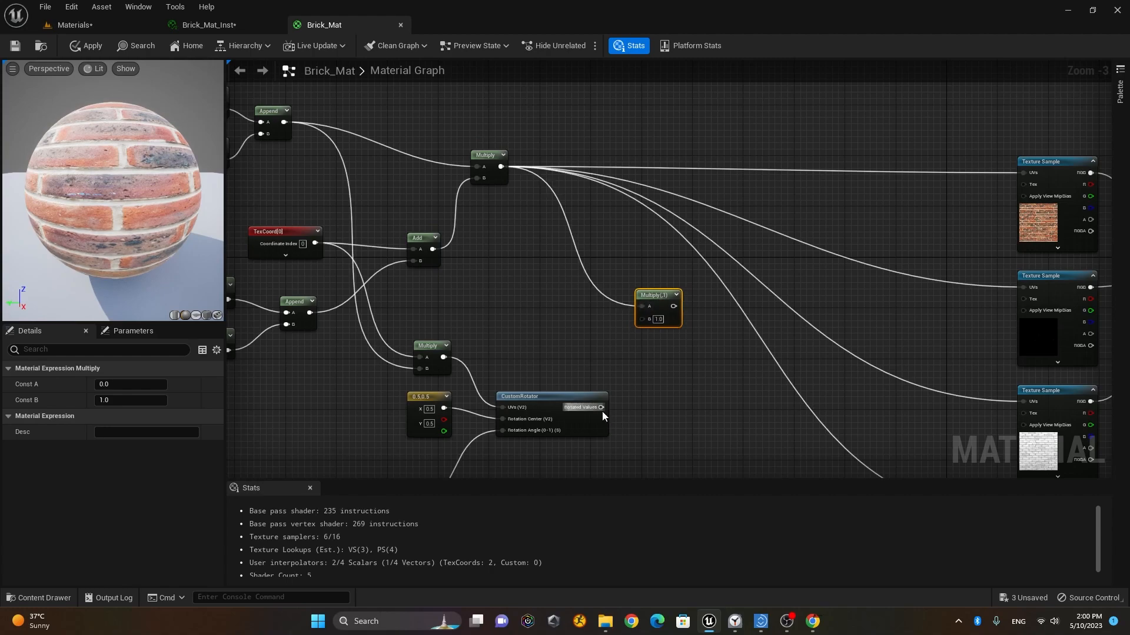
{"action": "left_click_drag", "start_coordinate": [612, 397], "coordinate": [641, 321]}
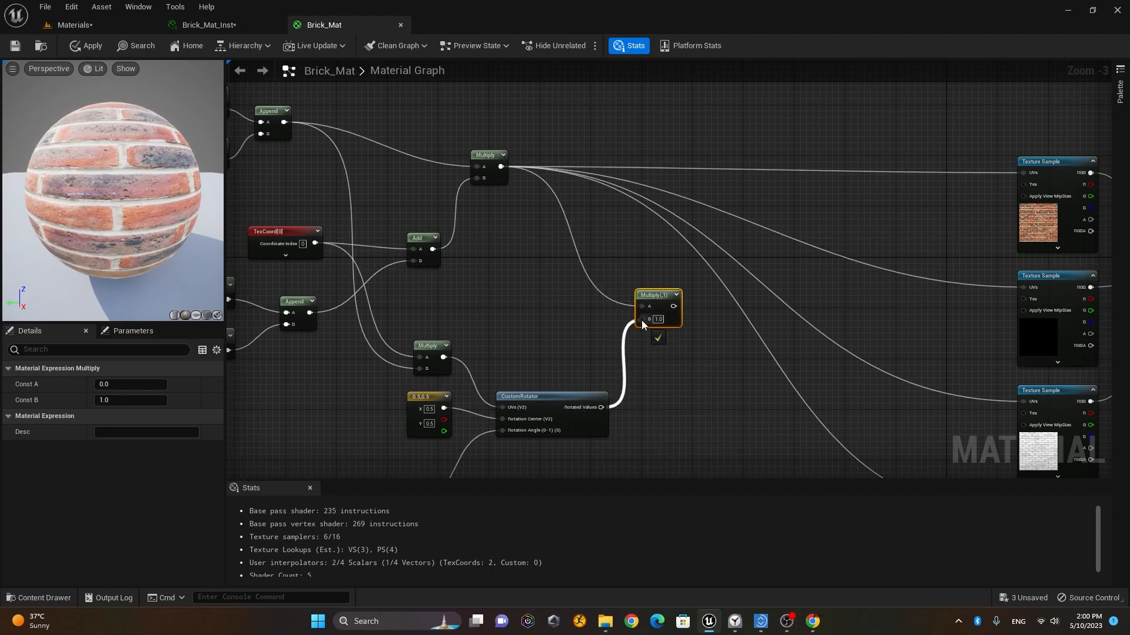
Connect the third Multiply node's output to the UVs inputs of all four Texture Sample nodes
{"action": "right_click_drag", "start_coordinate": [729, 393], "coordinate": [604, 337]}
{"action": "scroll", "coordinate": [588, 324], "scroll_direction": "down", "scroll_amount": 2}
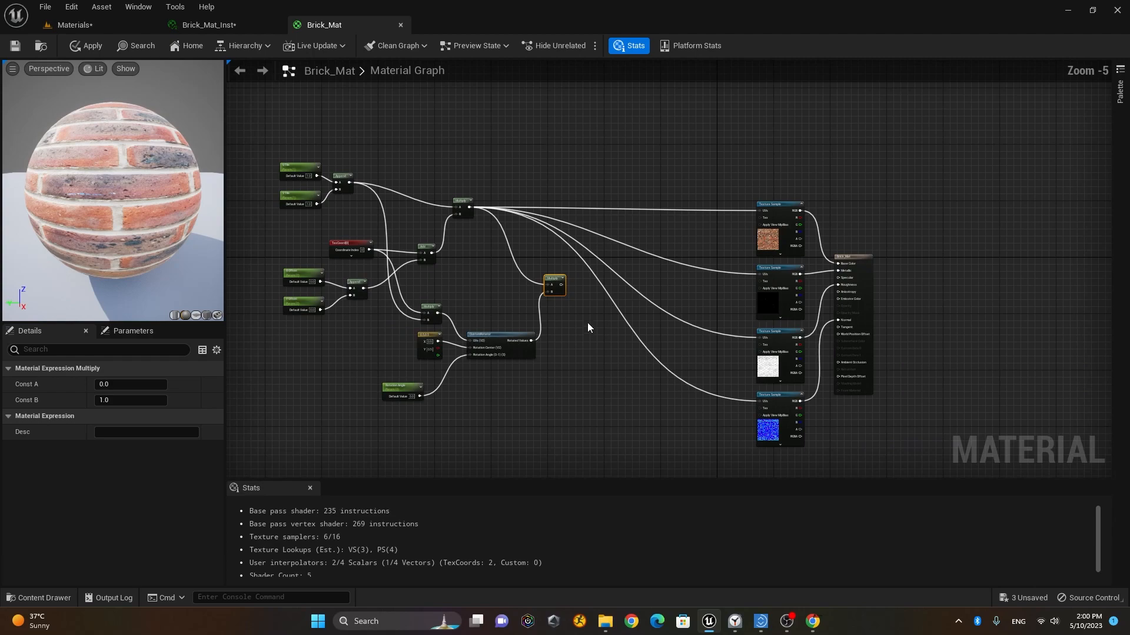
{"action": "left_click_drag", "start_coordinate": [561, 284], "coordinate": [764, 210]}
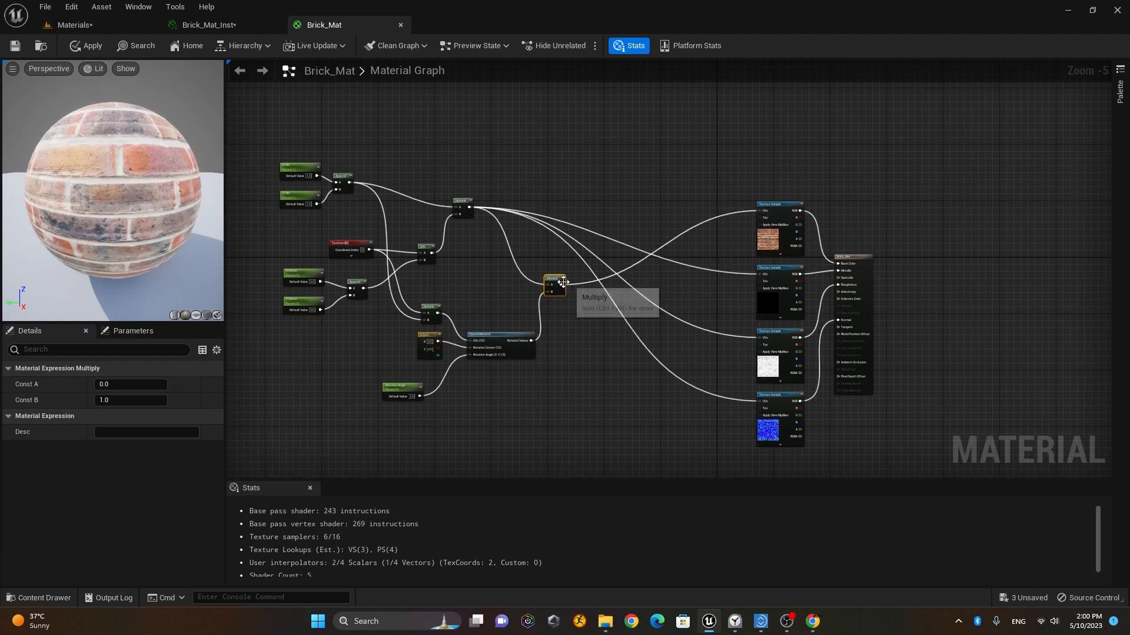
{"action": "left_click_drag", "start_coordinate": [561, 284], "coordinate": [759, 274]}
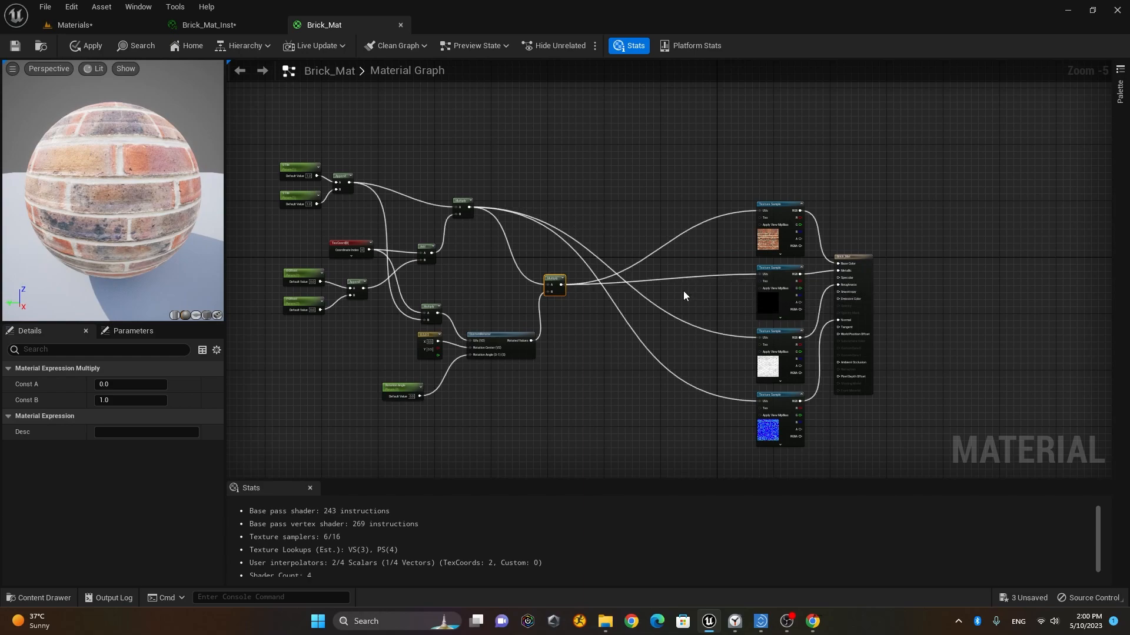
{"action": "left_click_drag", "start_coordinate": [561, 284], "coordinate": [762, 340]}
{"action": "left_click_drag", "start_coordinate": [560, 285], "coordinate": [761, 403]}
Move the four Texture Sample nodes closer to the third Multiply node and save the Brick_Mat material
{"action": "scroll", "coordinate": [609, 337], "scroll_direction": "down", "scroll_amount": 2}
{"action": "scroll", "coordinate": [624, 336], "scroll_direction": "up", "scroll_amount": 2}
{"action": "left_click_drag", "start_coordinate": [645, 172], "coordinate": [807, 453]}
{"action": "left_click_drag", "start_coordinate": [776, 253], "coordinate": [694, 232]}
{"action": "right_click_drag", "start_coordinate": [534, 400], "coordinate": [665, 404]}
{"action": "scroll", "coordinate": [653, 402], "scroll_direction": "up", "scroll_amount": 2}
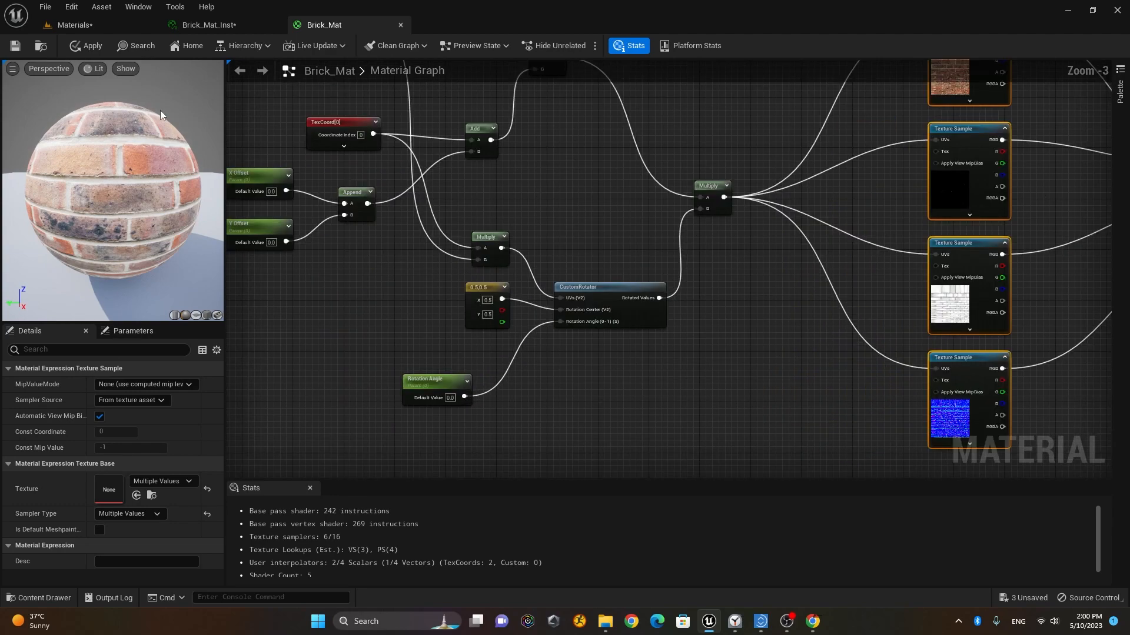
{"action": "key", "text": "ctrl+s"}
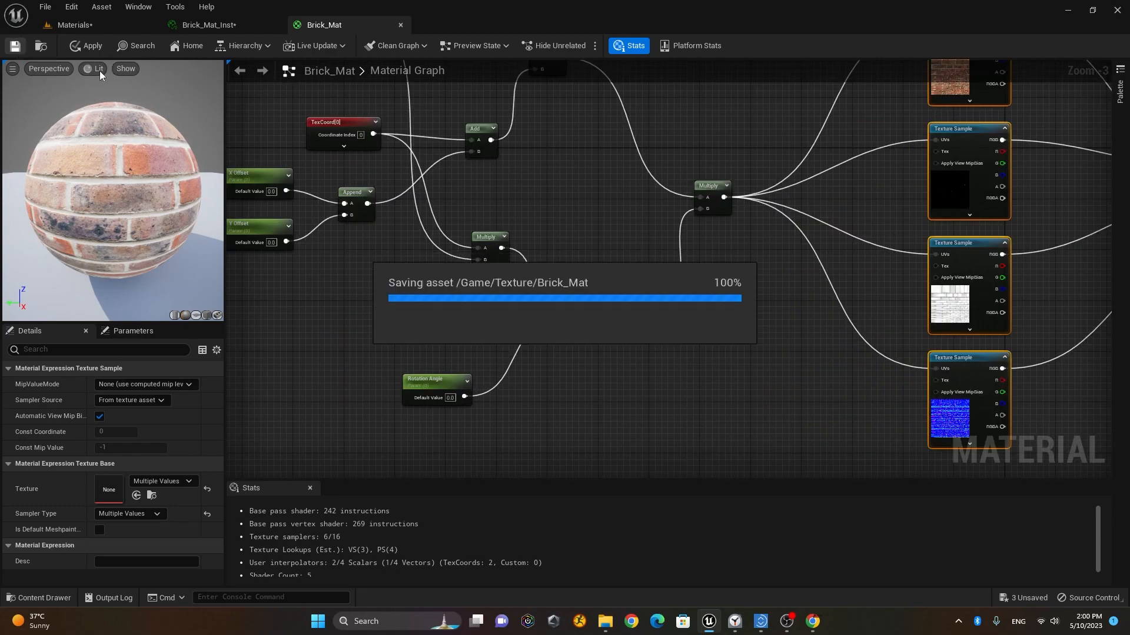
Open Brick_Mat_Inst, test different U Tile and V Tile values, and reset both to their 1.0 defaults
{"action": "left_click", "coordinate": [230, 27]}
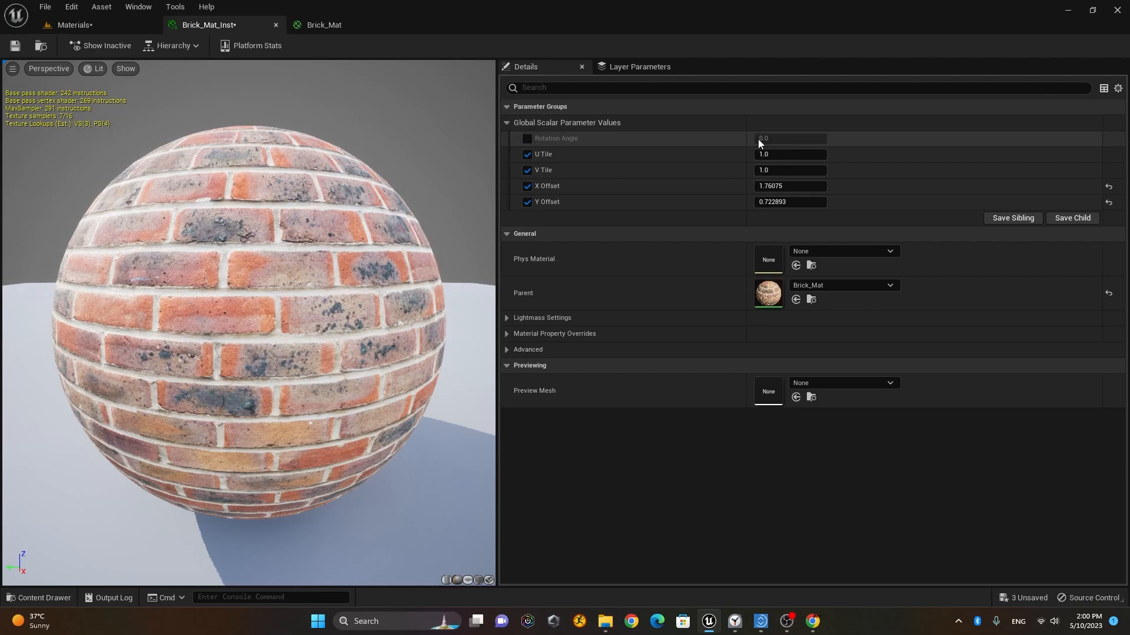
{"action": "left_click_drag", "start_coordinate": [774, 155], "coordinate": [799, 170]}
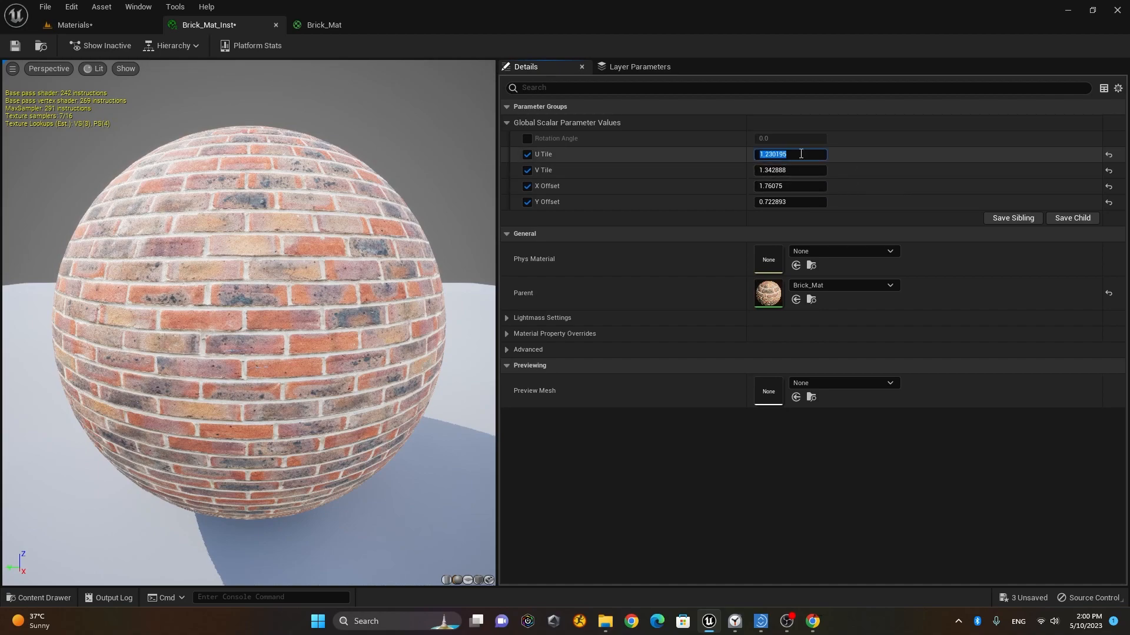
{"action": "left_click", "coordinate": [1109, 154]}
{"action": "left_click", "coordinate": [1108, 170]}
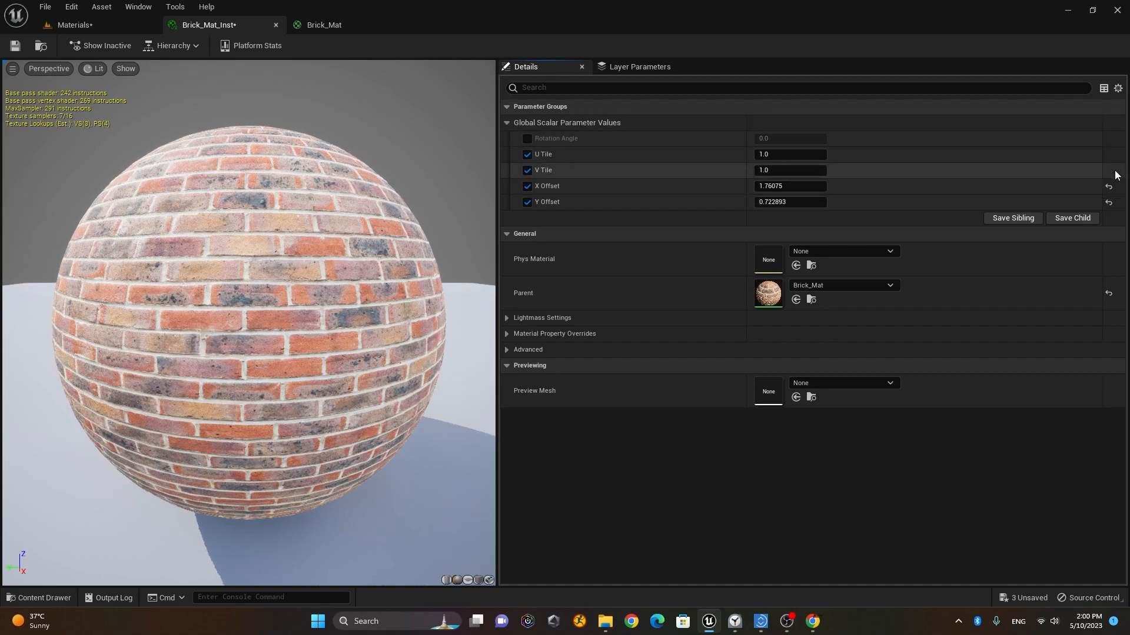
Test different X Offset and Y Offset values and reset both to their 0.0 defaults
{"action": "mouse_move", "coordinate": [782, 186]}
{"action": "left_mouse_down"}
{"action": "mouse_move", "coordinate": [806, 185]}
{"action": "mouse_move", "coordinate": [788, 186]}
{"action": "mouse_move", "coordinate": [811, 202]}
{"action": "mouse_move", "coordinate": [798, 202]}
{"action": "mouse_move", "coordinate": [794, 170]}
{"action": "mouse_move", "coordinate": [824, 186]}
{"action": "mouse_move", "coordinate": [798, 201]}
{"action": "left_mouse_up"}
{"action": "left_click", "coordinate": [1108, 186]}
{"action": "left_click", "coordinate": [1108, 202]}
{"action": "left_click", "coordinate": [1108, 170]}
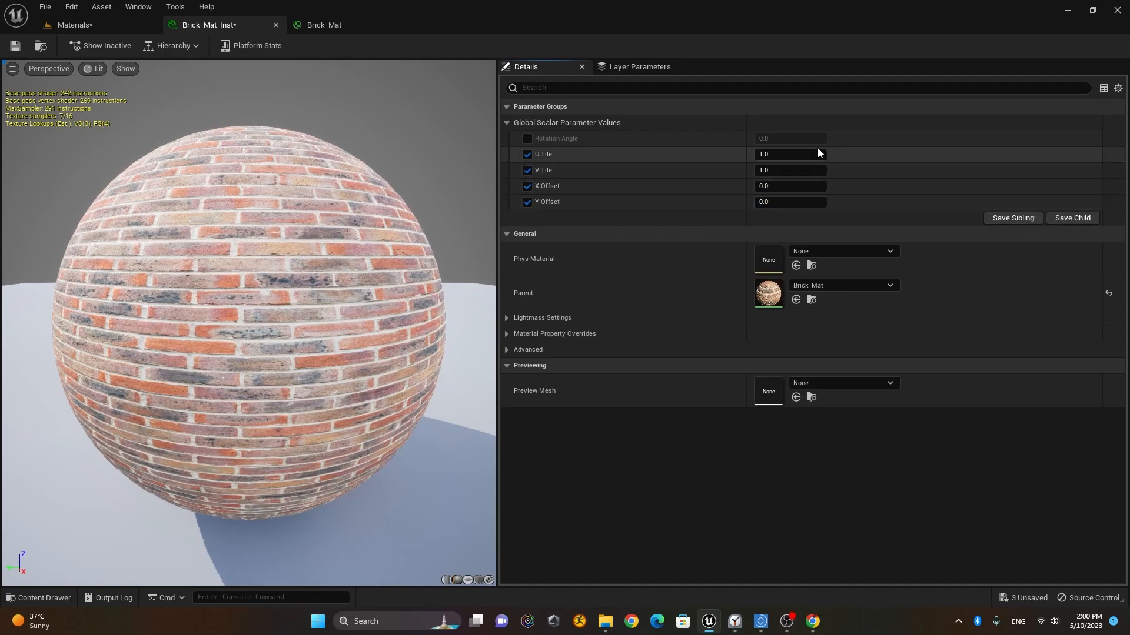
Enable the Rotation Angle override and set it to about 0.82, U Tile 1.43, V Tile 1.88, X Offset 0.31 and Y Offset 0.57
{"action": "left_click", "coordinate": [527, 139]}
{"action": "left_click_drag", "start_coordinate": [771, 139], "coordinate": [786, 139]}
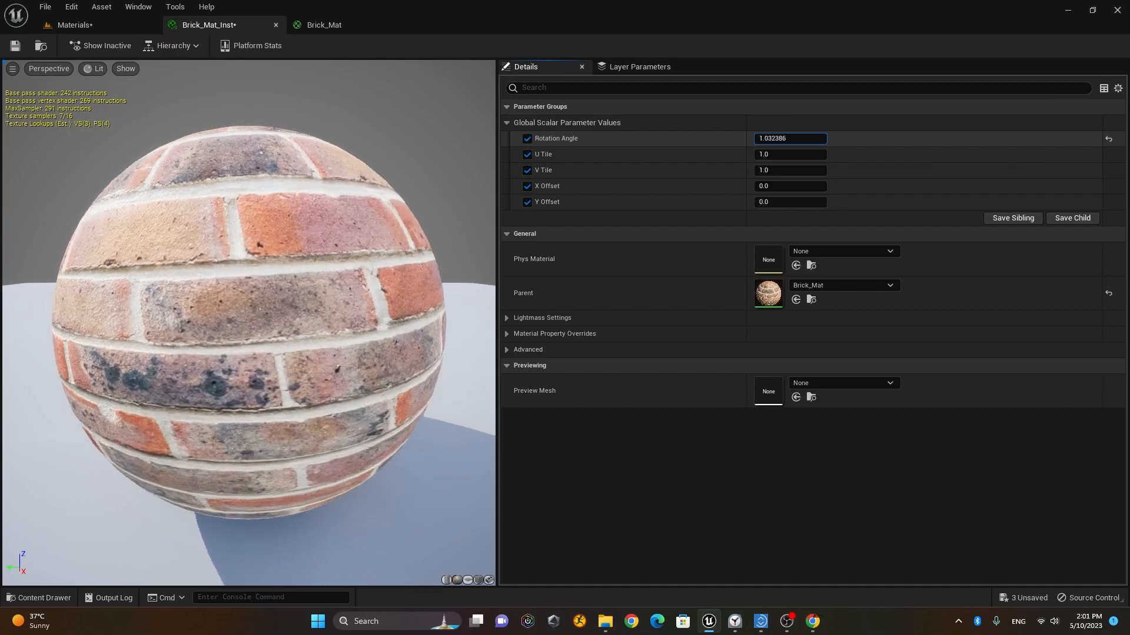
{"action": "left_click_drag", "start_coordinate": [782, 139], "coordinate": [783, 202]}
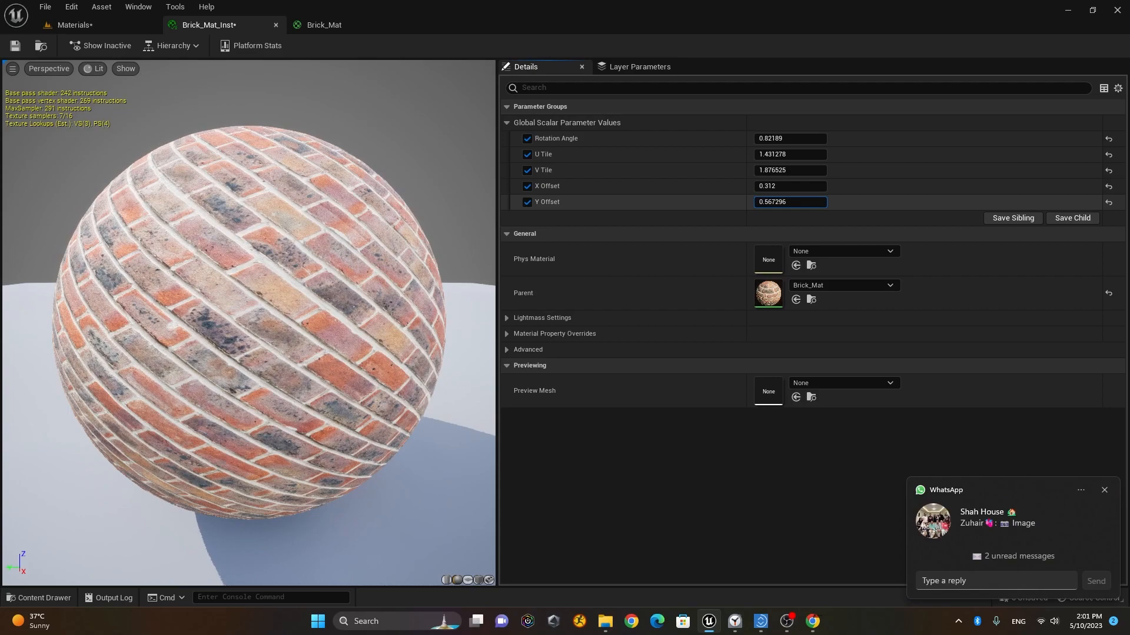
{"action": "left_click", "coordinate": [1106, 491]}
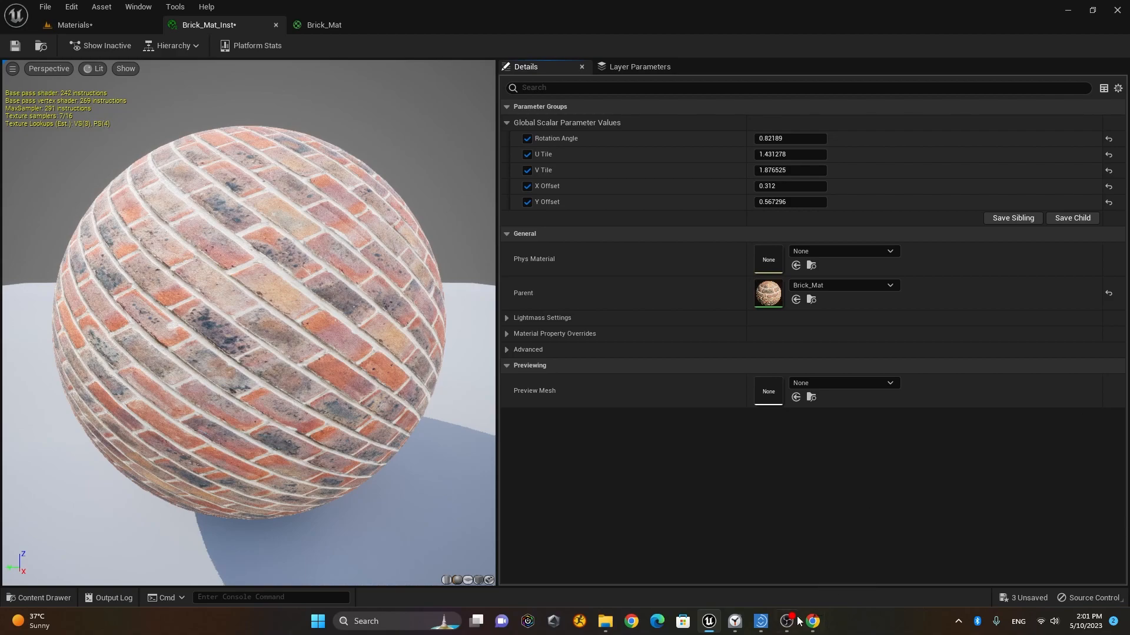
Switch to the Materials level and inspect the rotated brick material on the cut-out box mesh
{"action": "left_click", "coordinate": [97, 25]}
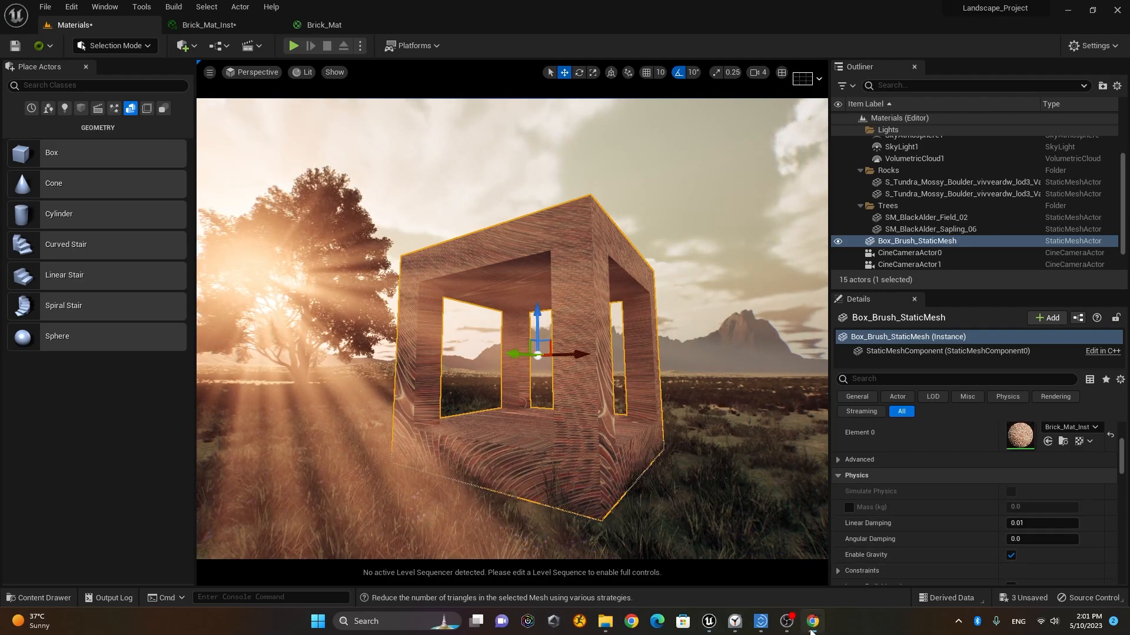
{"action": "left_click", "coordinate": [710, 624]}
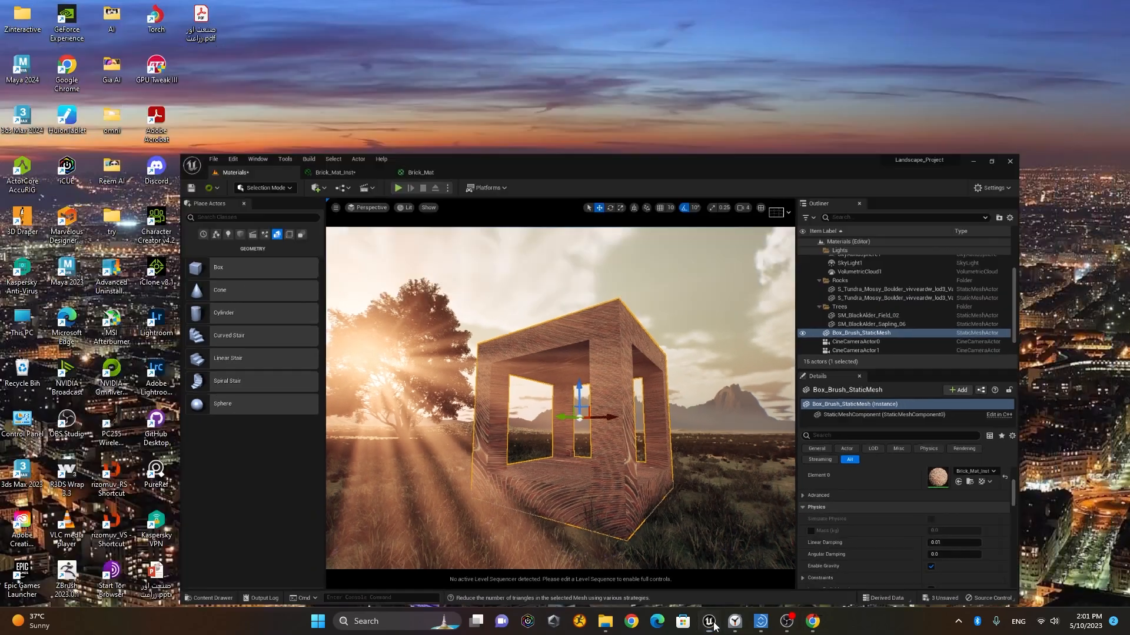
{"action": "left_click", "coordinate": [709, 624]}
{"action": "left_click", "coordinate": [783, 625]}
{"action": "left_click", "coordinate": [782, 624]}
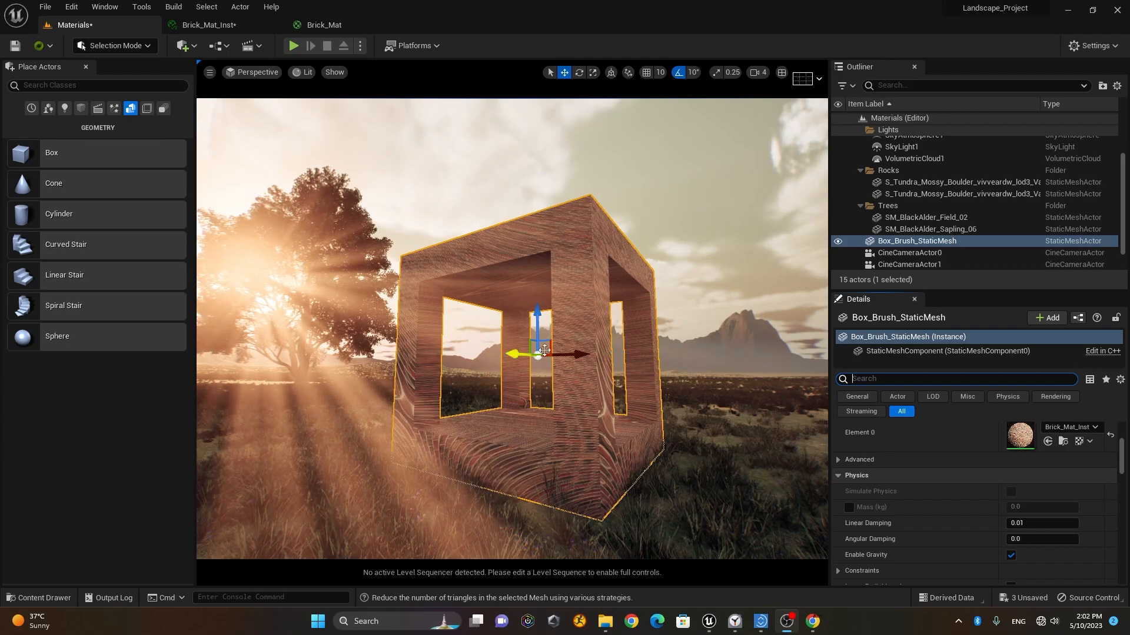
Reset Rotation Angle, U Tile, V Tile, X Offset and Y Offset in Brick_Mat_Inst to their default values
{"action": "left_click", "coordinate": [234, 26]}
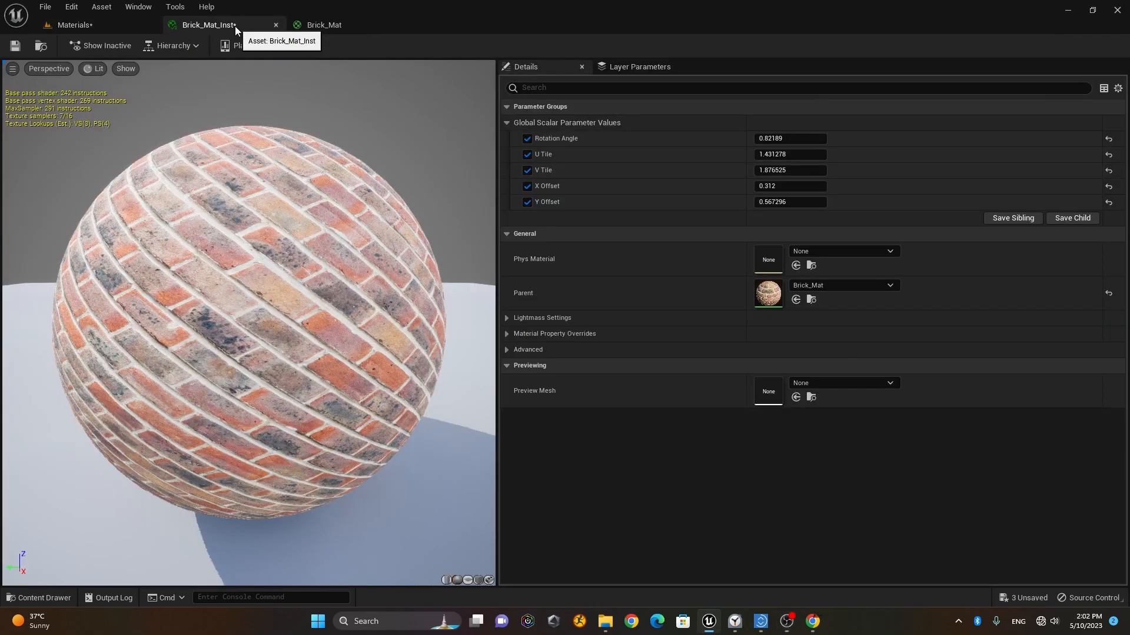
{"action": "left_click", "coordinate": [1109, 202]}
{"action": "left_click", "coordinate": [1108, 186]}
{"action": "left_click", "coordinate": [1109, 171]}
{"action": "left_click", "coordinate": [1108, 155]}
{"action": "left_click", "coordinate": [1108, 139]}
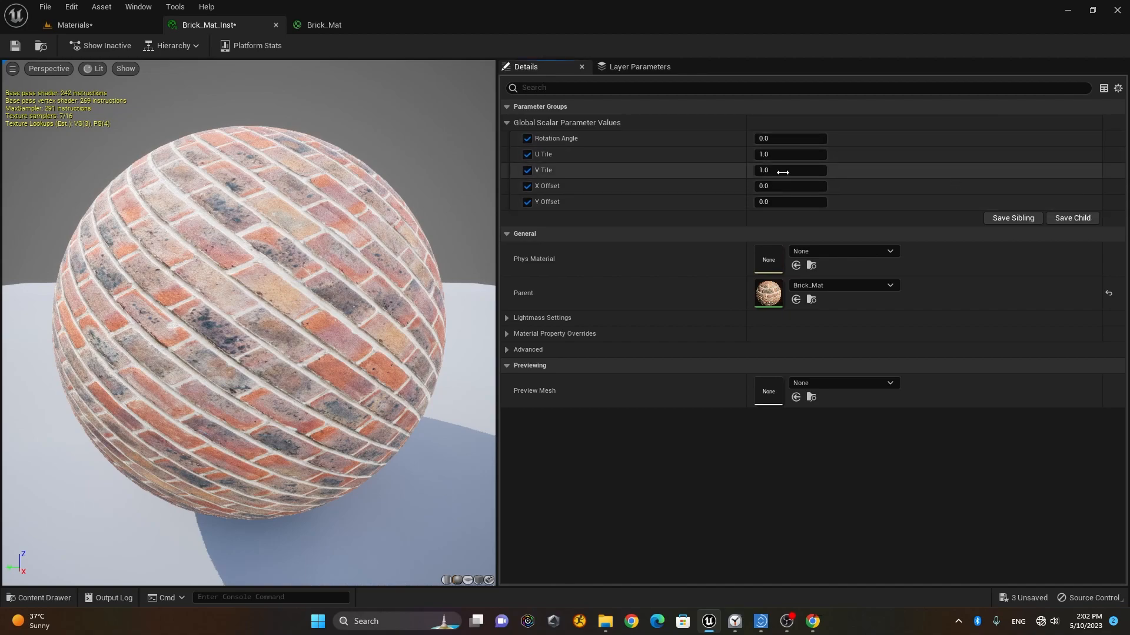
Disable the Rotation Angle, Y Offset and X Offset overrides in Brick_Mat_Inst
{"action": "left_click", "coordinate": [802, 136]}
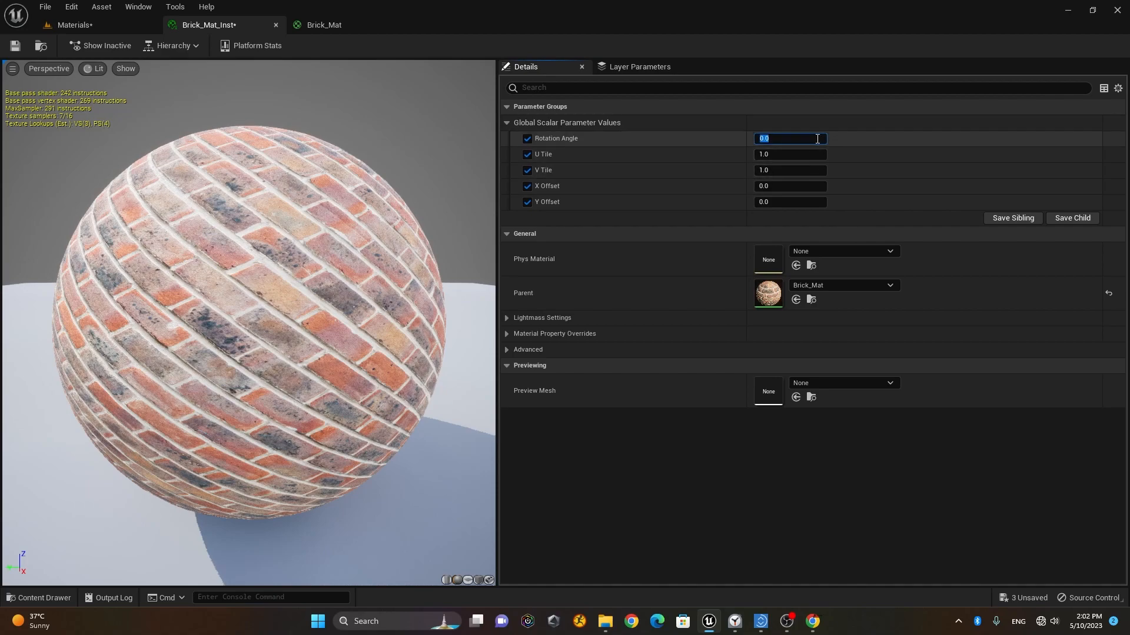
{"action": "left_click", "coordinate": [527, 138]}
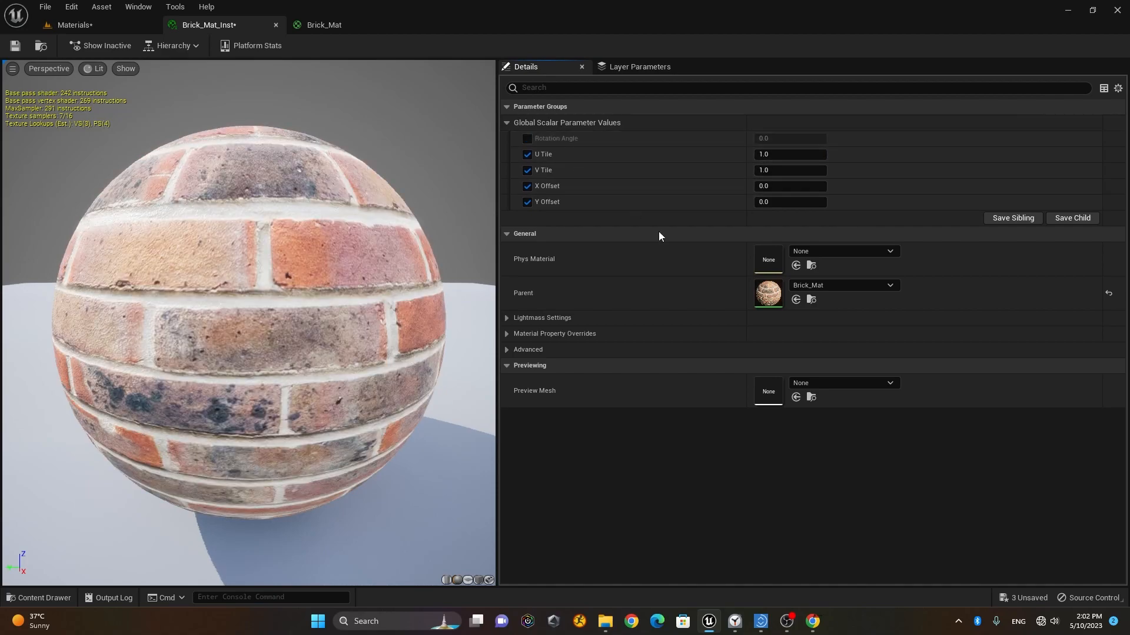
{"action": "left_click", "coordinate": [104, 22]}
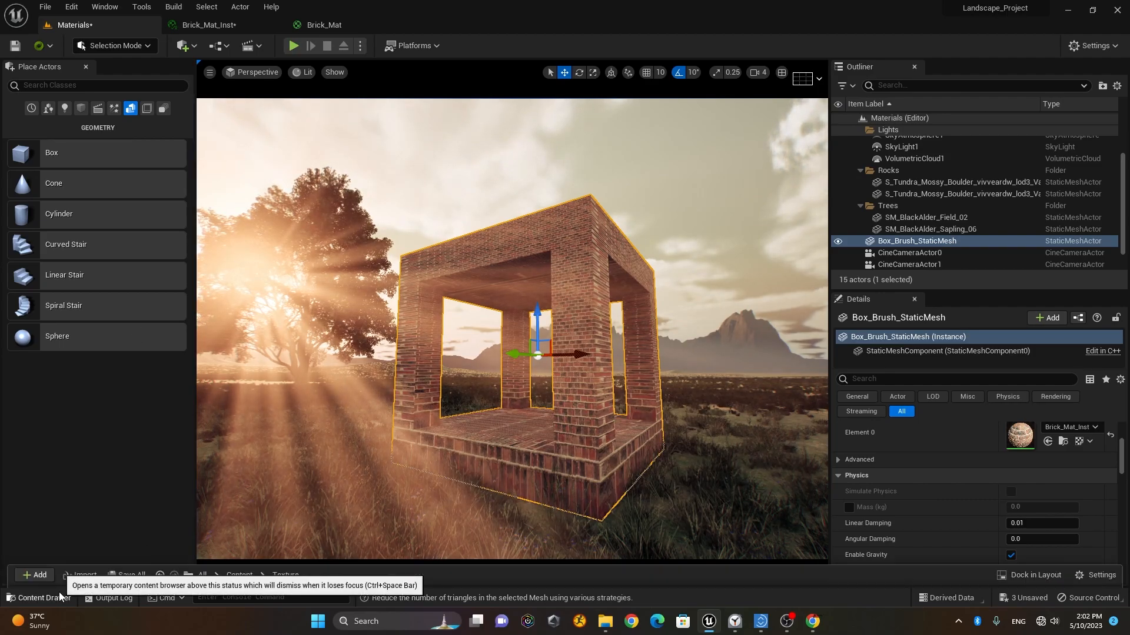
{"action": "left_click", "coordinate": [39, 598]}
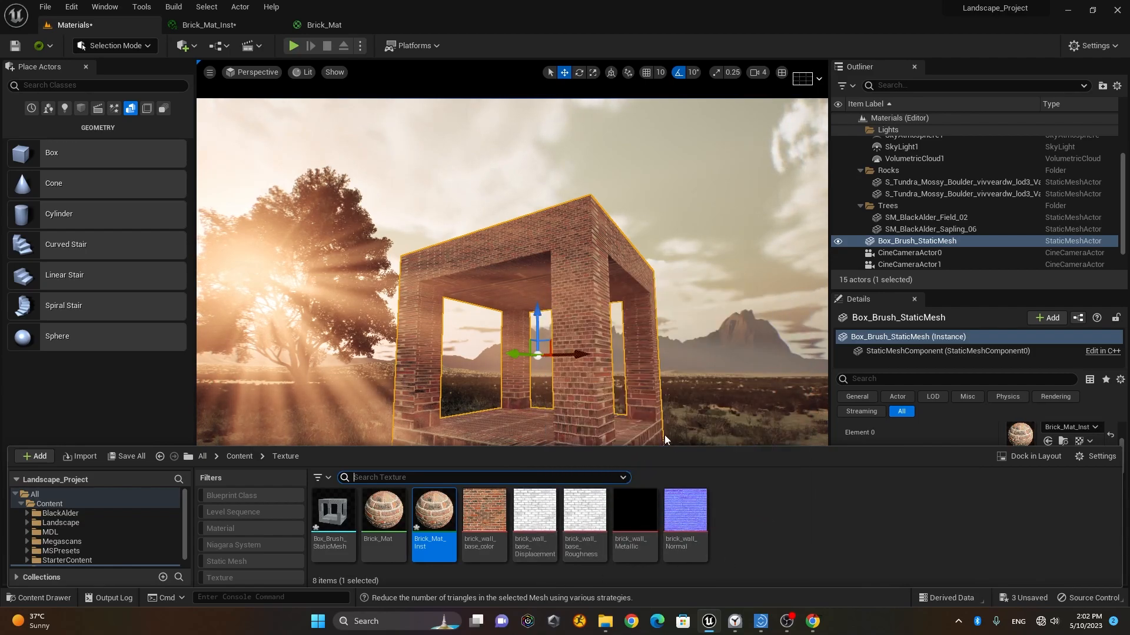
{"action": "left_click", "coordinate": [251, 30]}
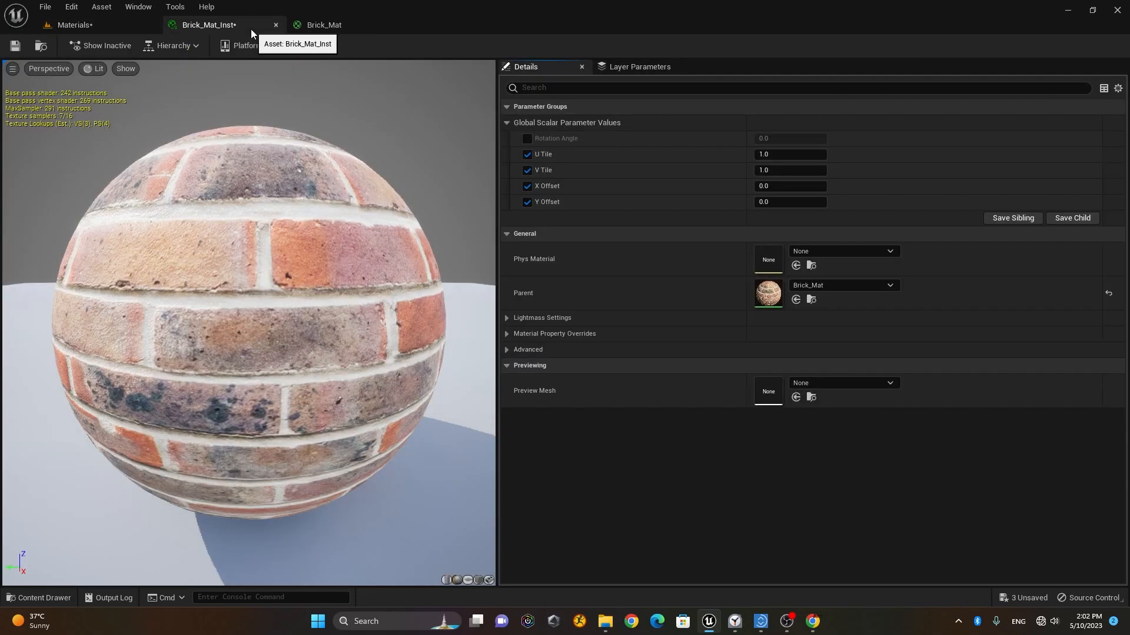
{"action": "left_click", "coordinate": [527, 202]}
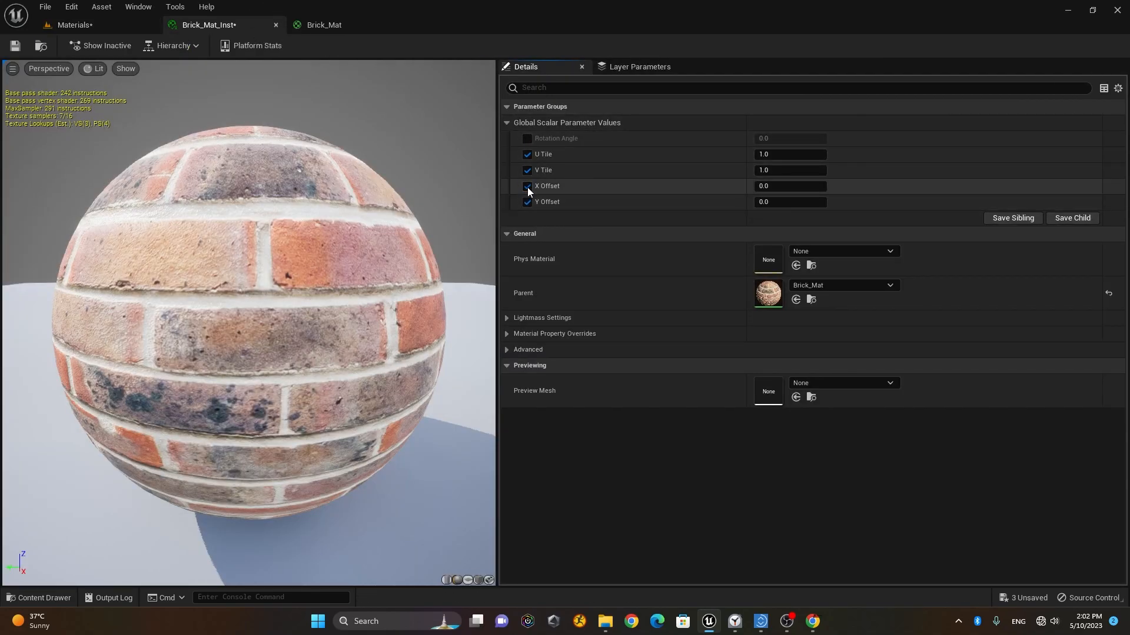
{"action": "left_click", "coordinate": [527, 186]}
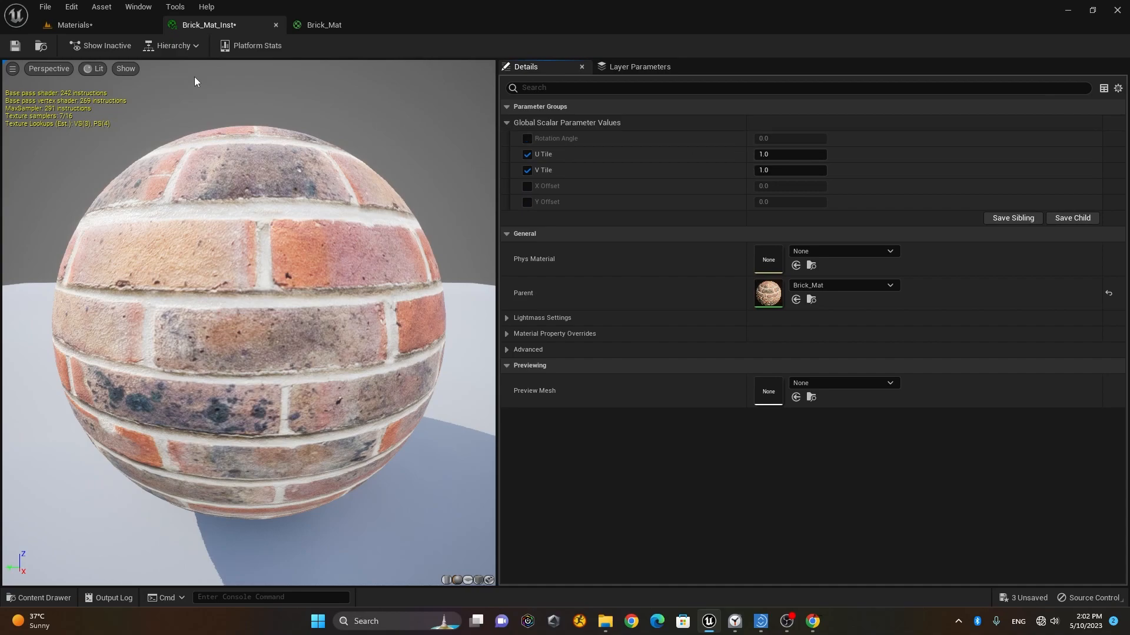
Search the project's plugins for "model", check the Modeling Tools Editor Mode plugin, and close the plugin browser
{"action": "left_click", "coordinate": [110, 27]}
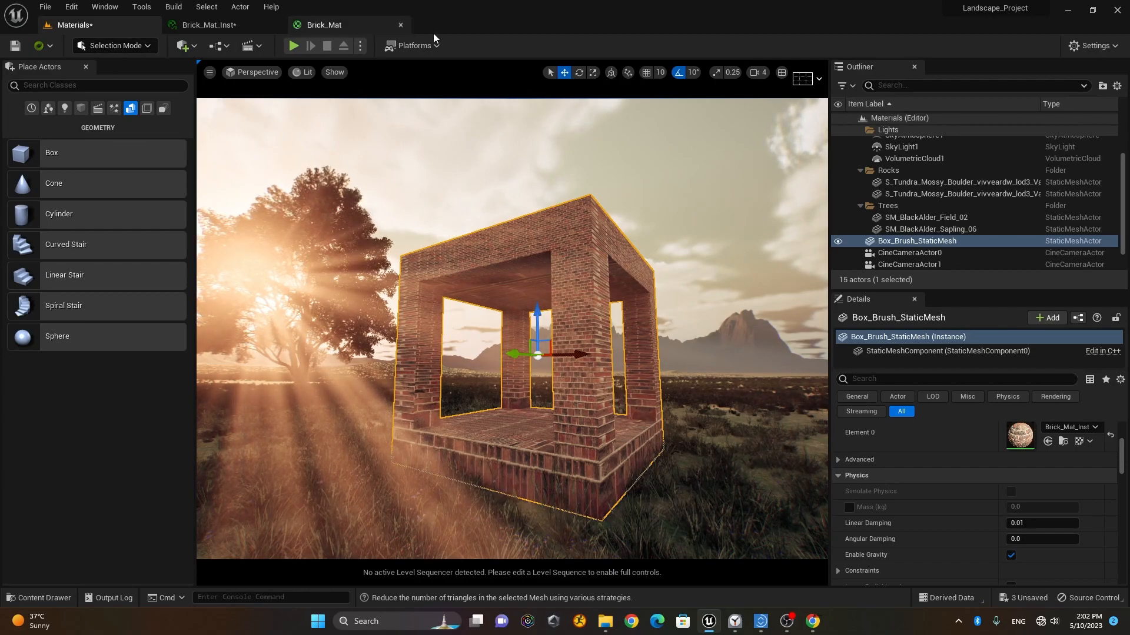
{"action": "left_click", "coordinate": [1102, 47]}
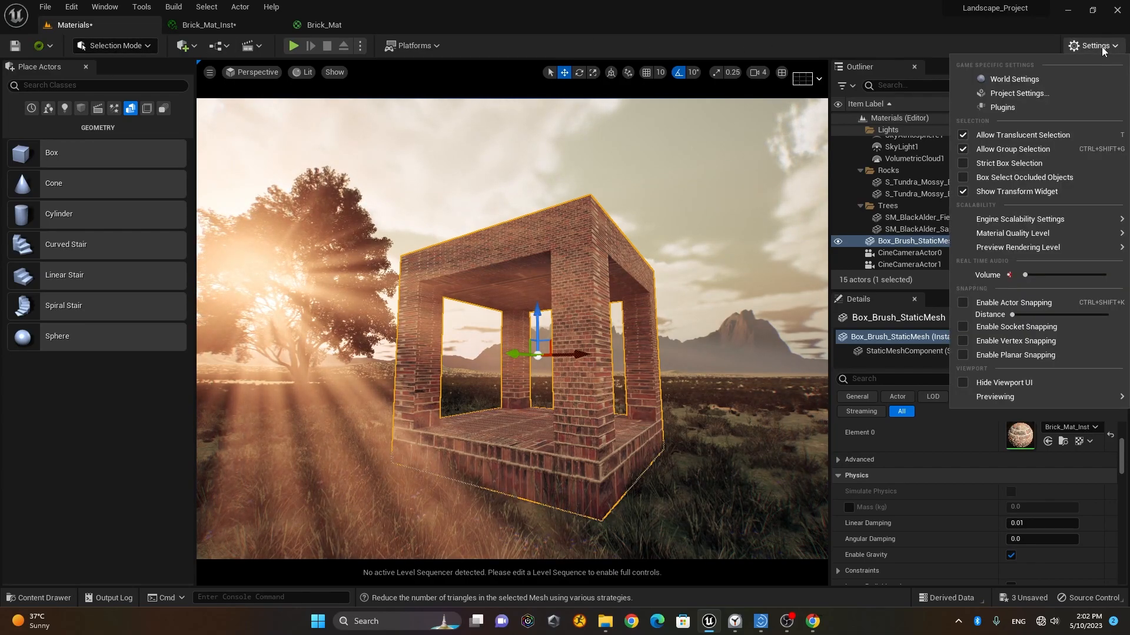
{"action": "left_click", "coordinate": [1052, 109]}
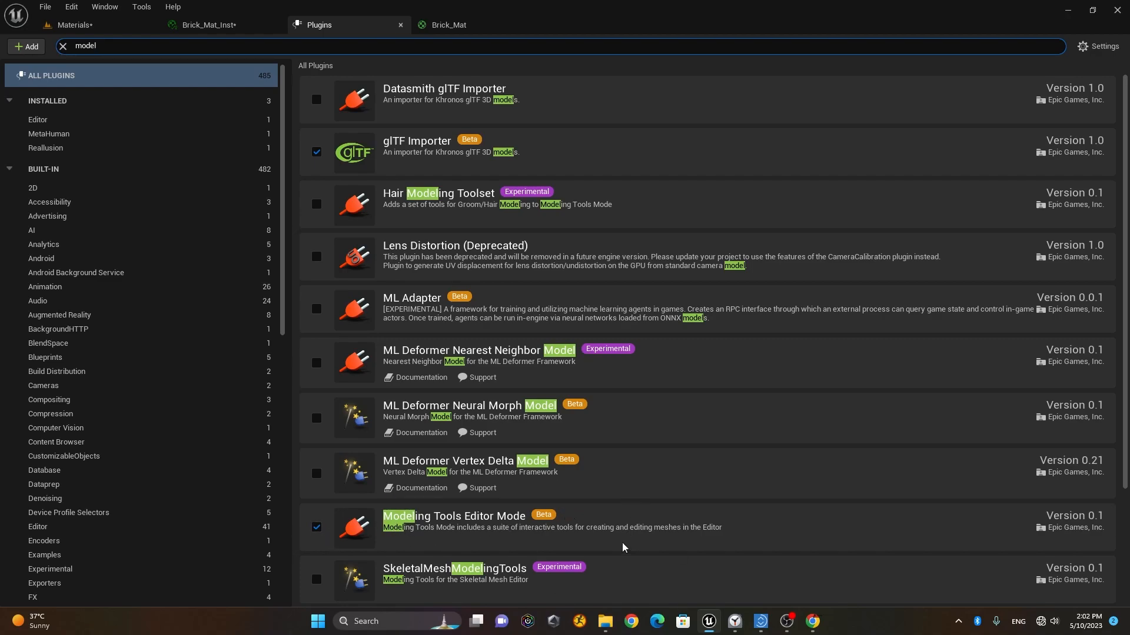
{"action": "left_click", "coordinate": [400, 25]}
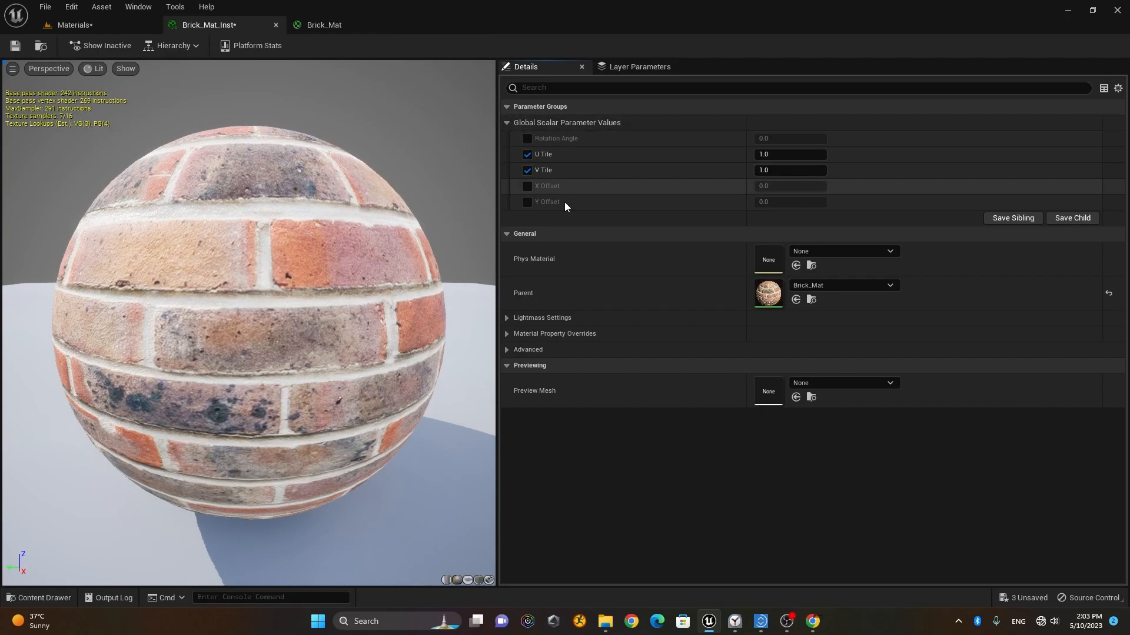
Close the Brick_Mat_Inst and Brick_Mat editors and start the Modeling mode Displace tool on Box_Brush_StaticMesh
{"action": "left_click", "coordinate": [276, 26]}
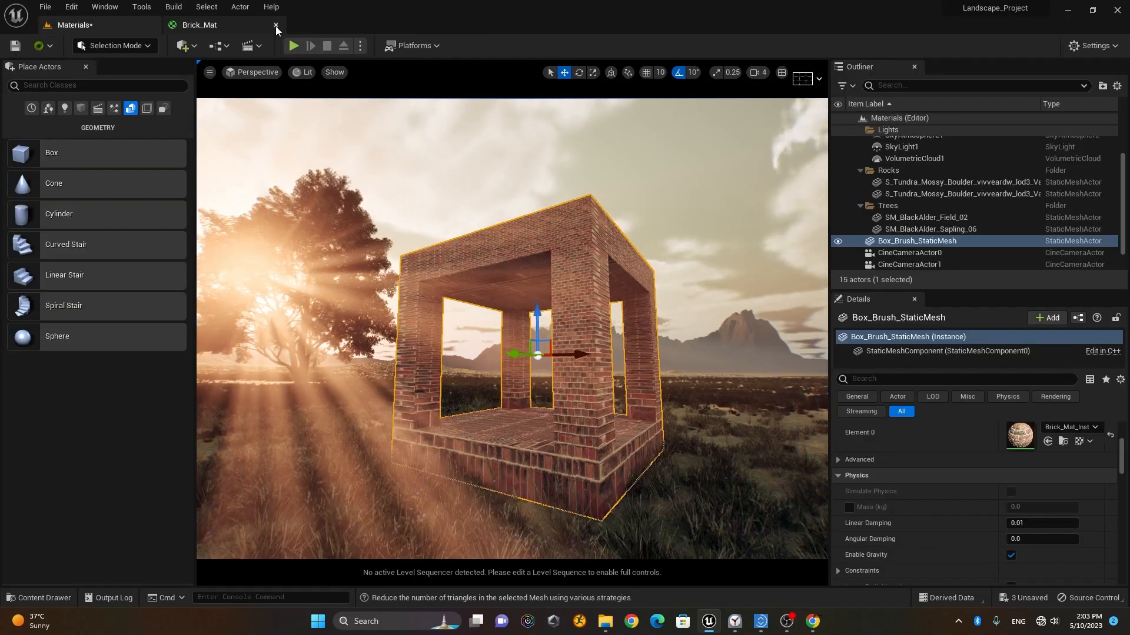
{"action": "left_click", "coordinate": [275, 24]}
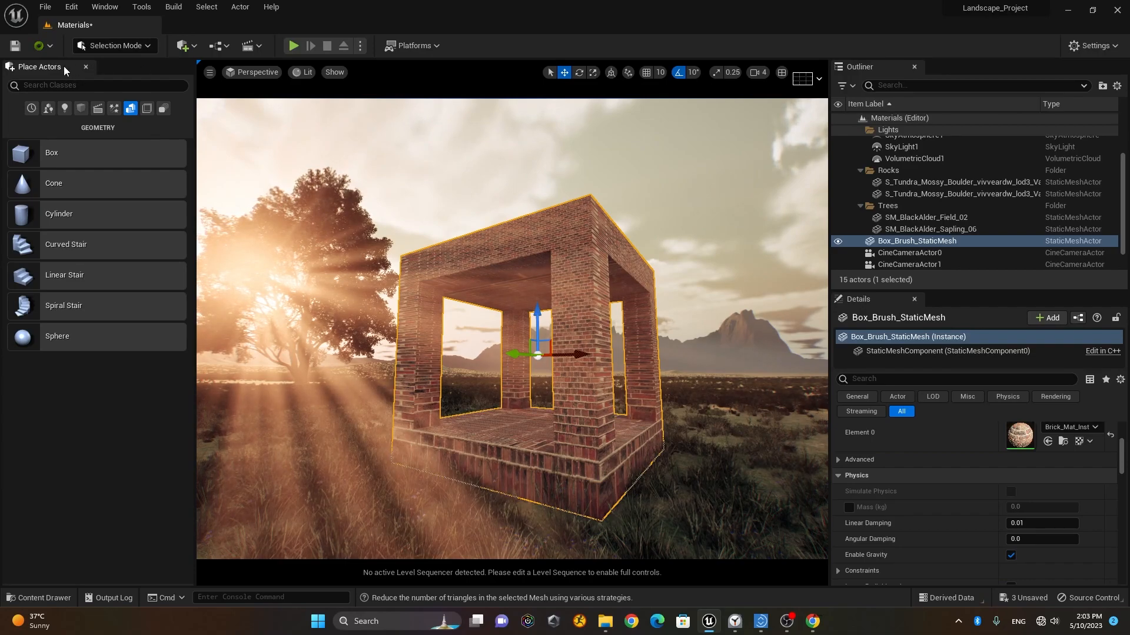
{"action": "left_click", "coordinate": [113, 46]}
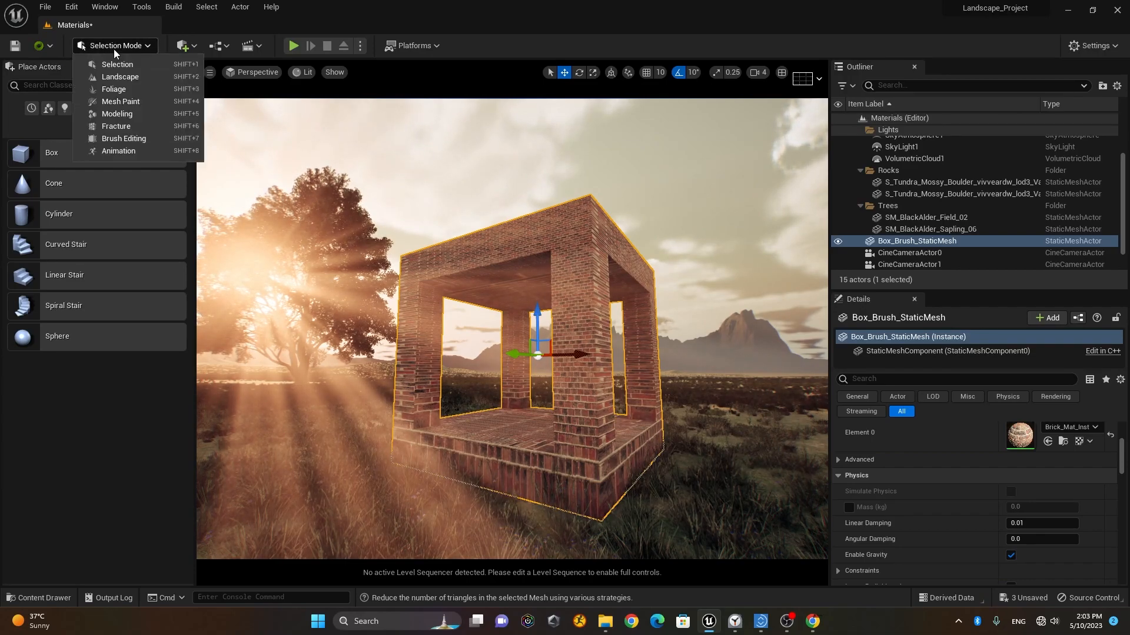
{"action": "left_click", "coordinate": [131, 117]}
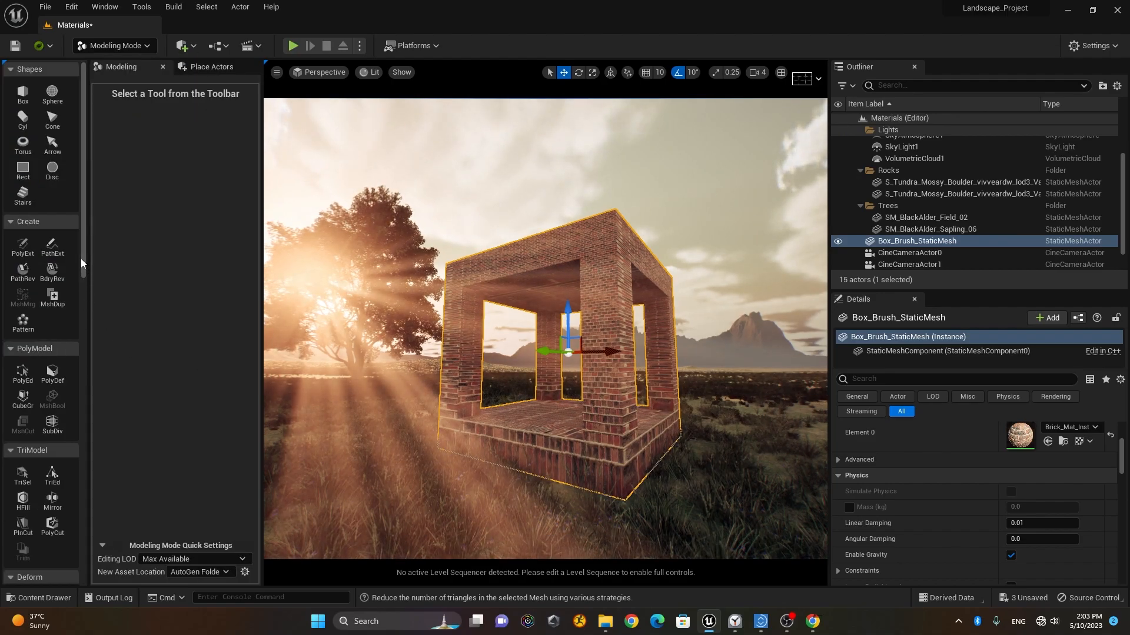
{"action": "left_click_drag", "start_coordinate": [83, 271], "coordinate": [96, 382]}
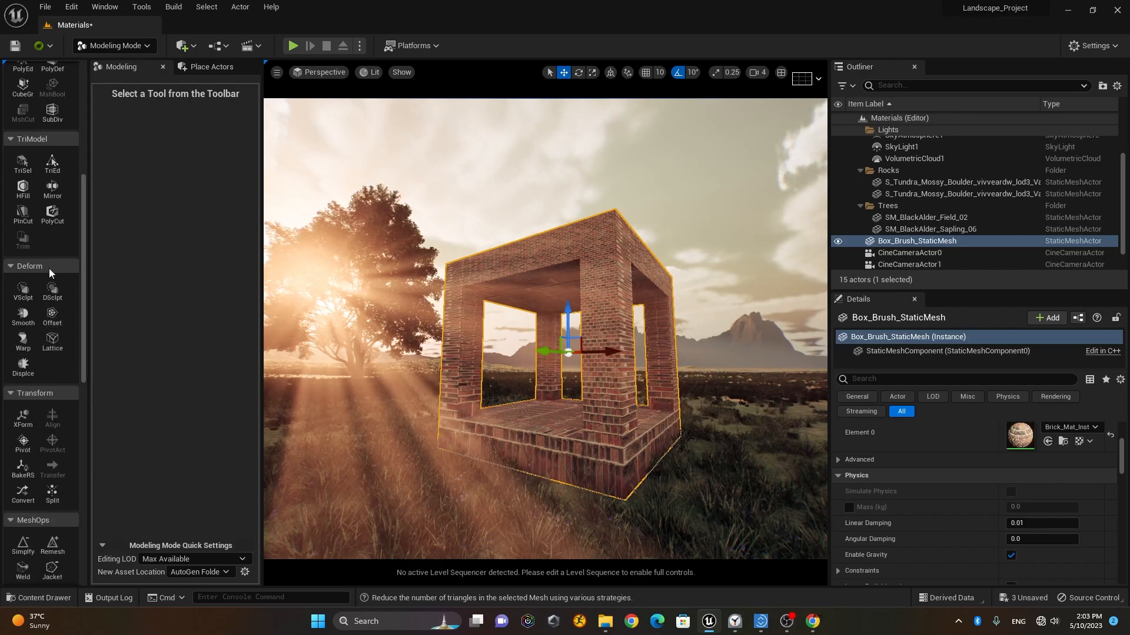
{"action": "left_click", "coordinate": [23, 367]}
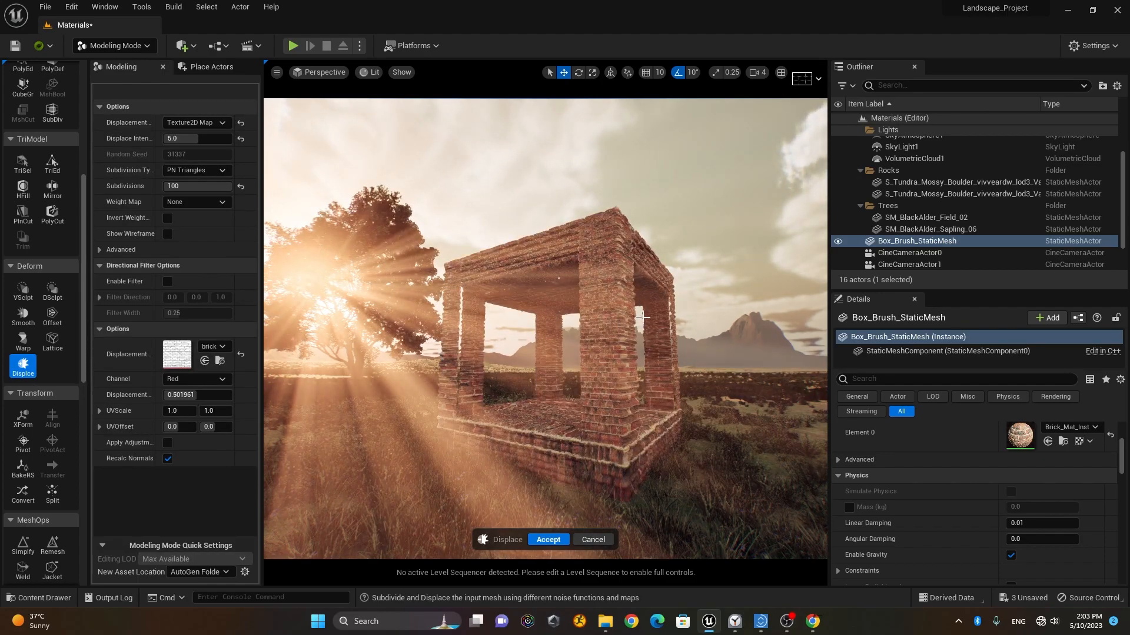
Examine the displaced bricks on the pillars, floor and roof beams of the box mesh up close
{"action": "key", "text": "w"}
{"action": "right_click_drag", "start_coordinate": [541, 371], "coordinate": [570, 381]}
{"action": "key", "text": "e"}
{"action": "key", "text": "d"}
{"action": "key", "text": "q"}
{"action": "key", "text": "d"}
{"action": "key", "text": "a"}
{"action": "key", "text": "s"}
{"action": "key", "text": "s"}
{"action": "key", "text": "a"}
{"action": "key", "text": "e"}
{"action": "key", "text": "d"}
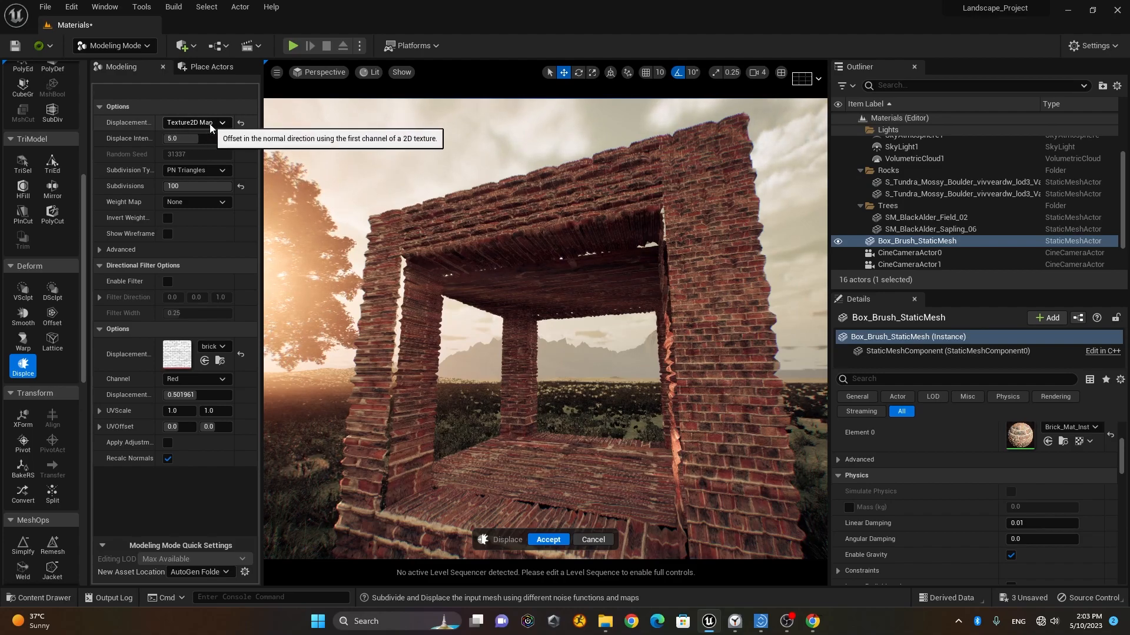
Try Perlin Noise as the displacement type and switch it back to Texture2D Map
{"action": "left_click", "coordinate": [195, 123]}
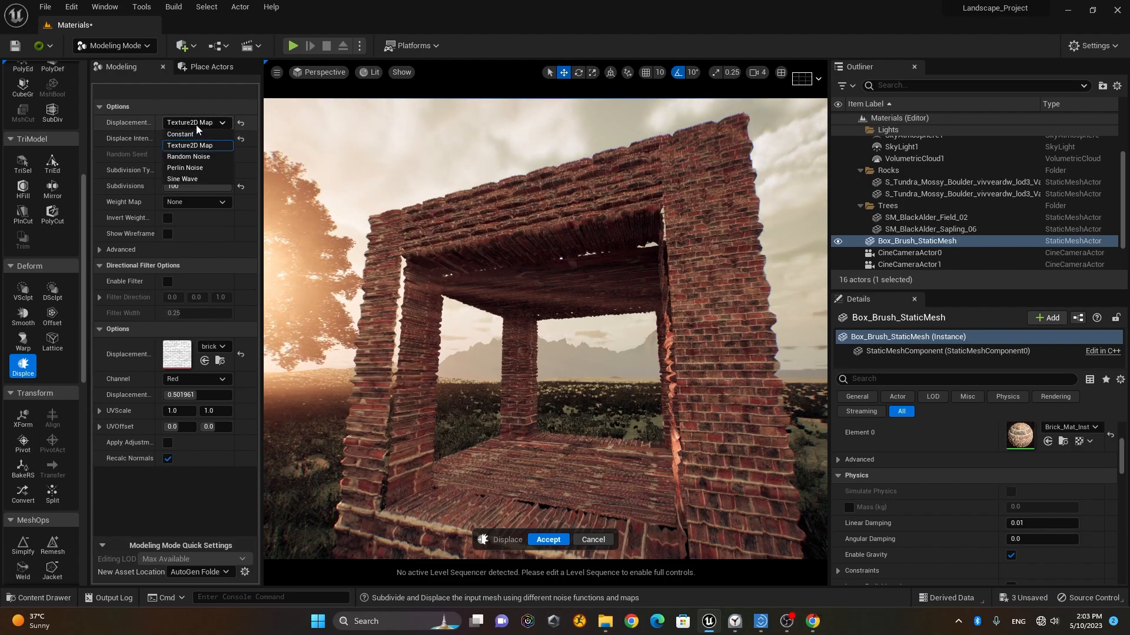
{"action": "left_click", "coordinate": [210, 169]}
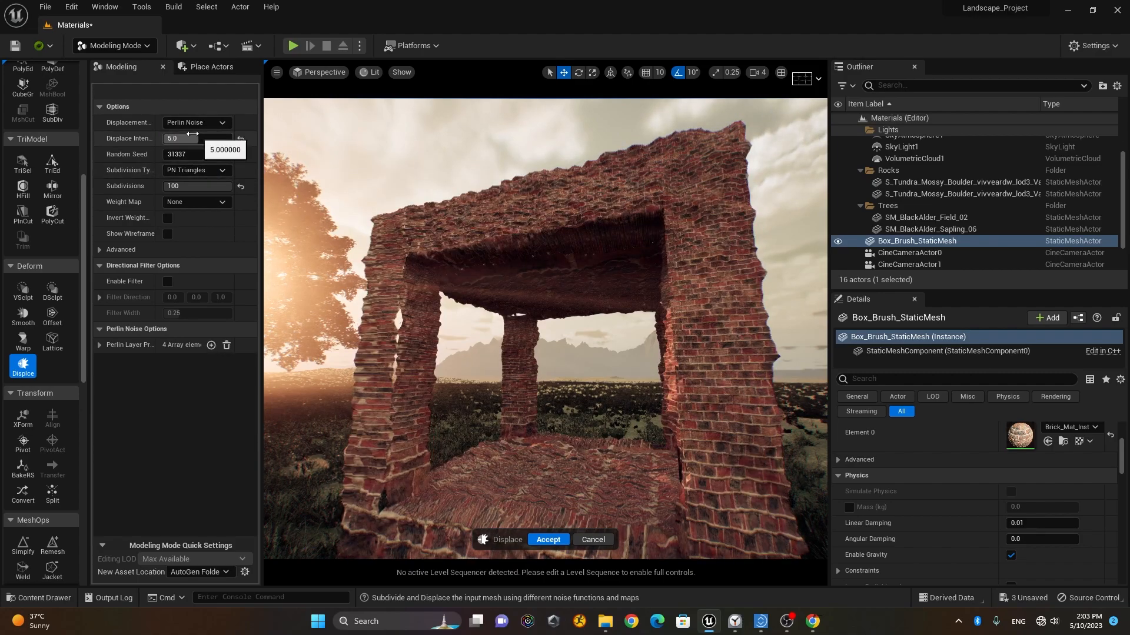
{"action": "left_click", "coordinate": [209, 124]}
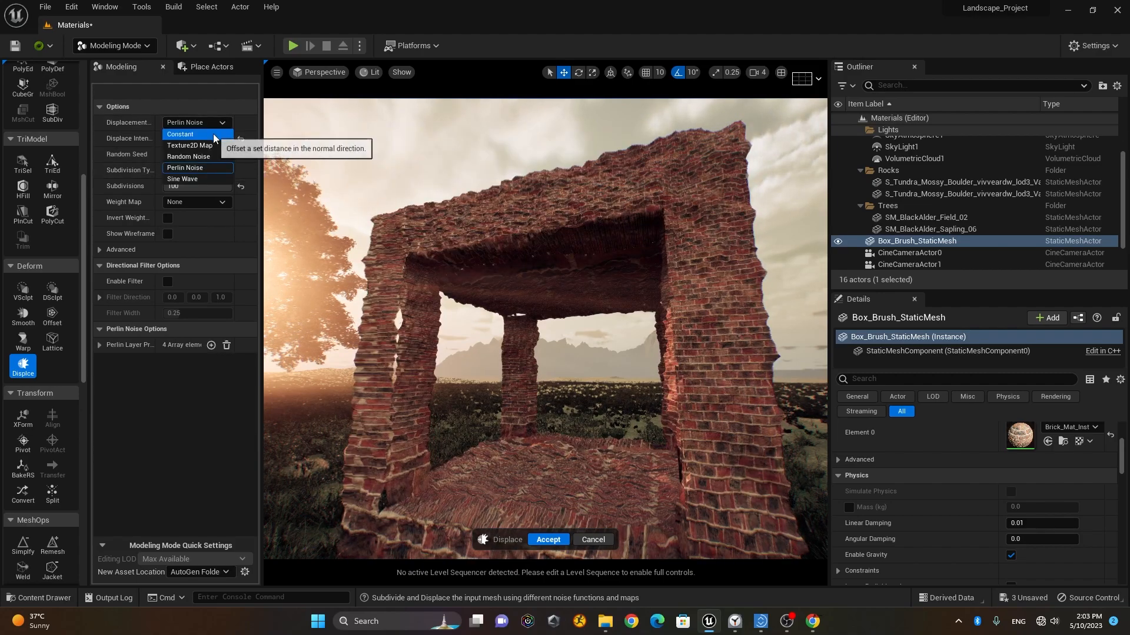
{"action": "left_click", "coordinate": [211, 149]}
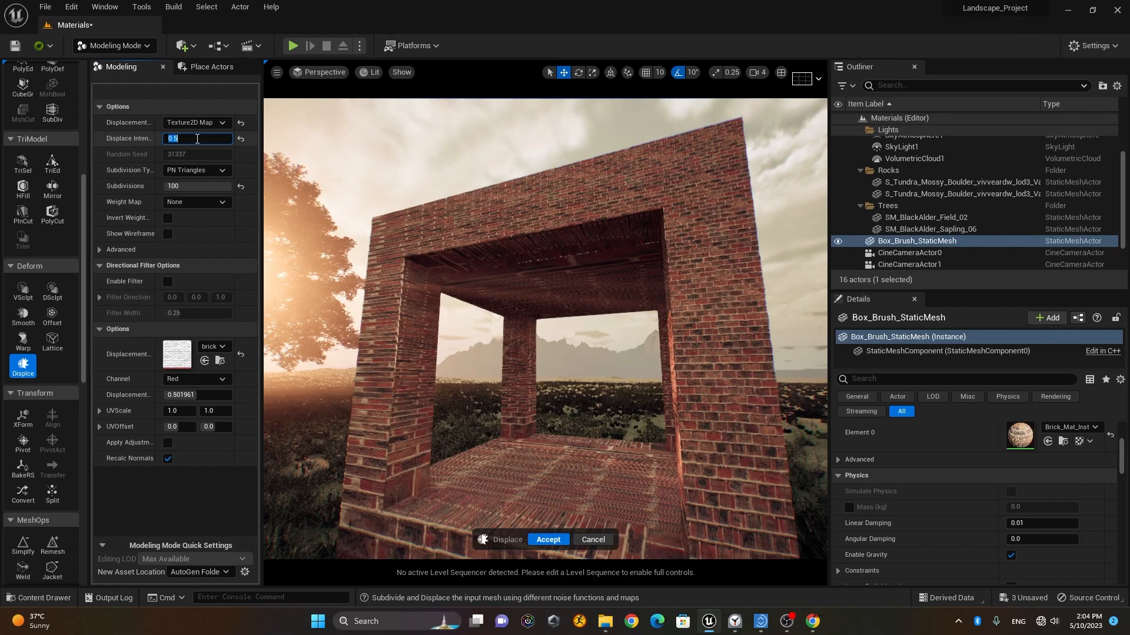
Try a Displace Intensity of 0.5, return it to 5.0 and inspect the mesh around its corner pillar
{"action": "key", "text": "Return"}
{"action": "key", "text": "Return"}
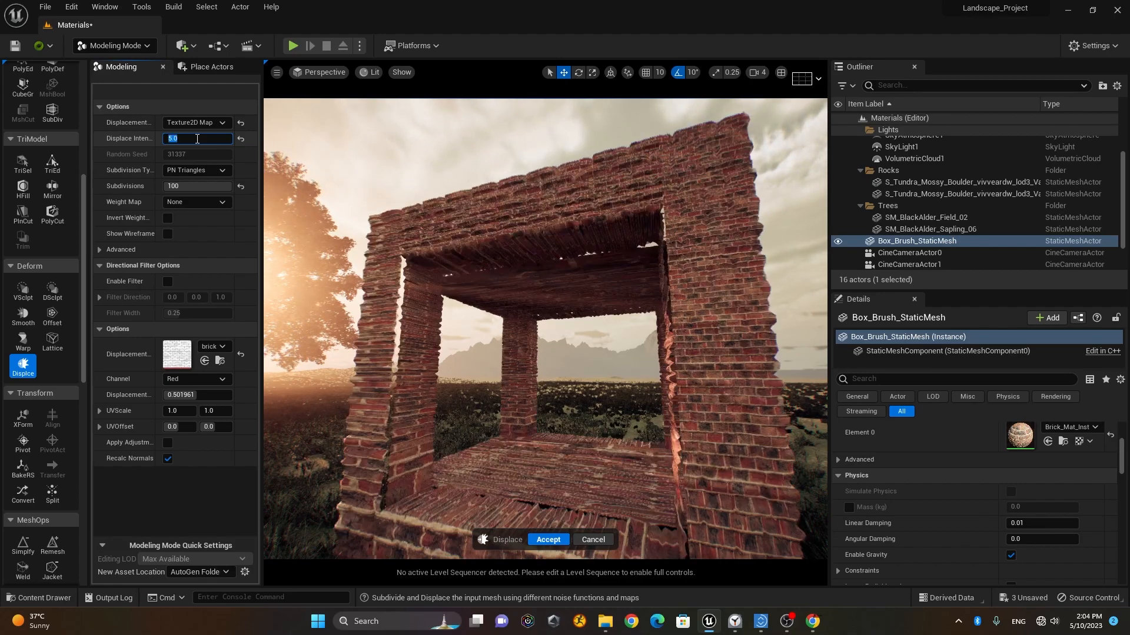
{"action": "mouse_move", "coordinate": [692, 401]}
{"action": "left_mouse_down", "text": "alt"}
{"action": "mouse_move", "coordinate": [435, 401]}
{"action": "mouse_move", "coordinate": [589, 382]}
{"action": "mouse_move", "coordinate": [680, 396]}
{"action": "left_mouse_up", "text": "alt"}
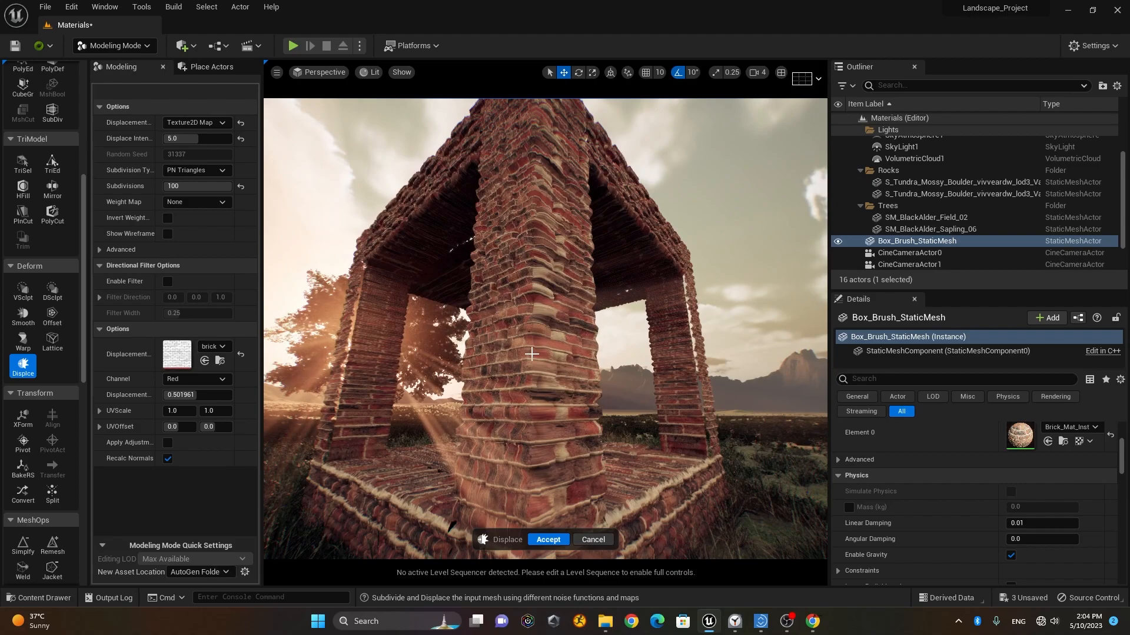
Try the Flat subdivision type on the displaced mesh and switch it back to PN Triangles
{"action": "left_click", "coordinate": [199, 170]}
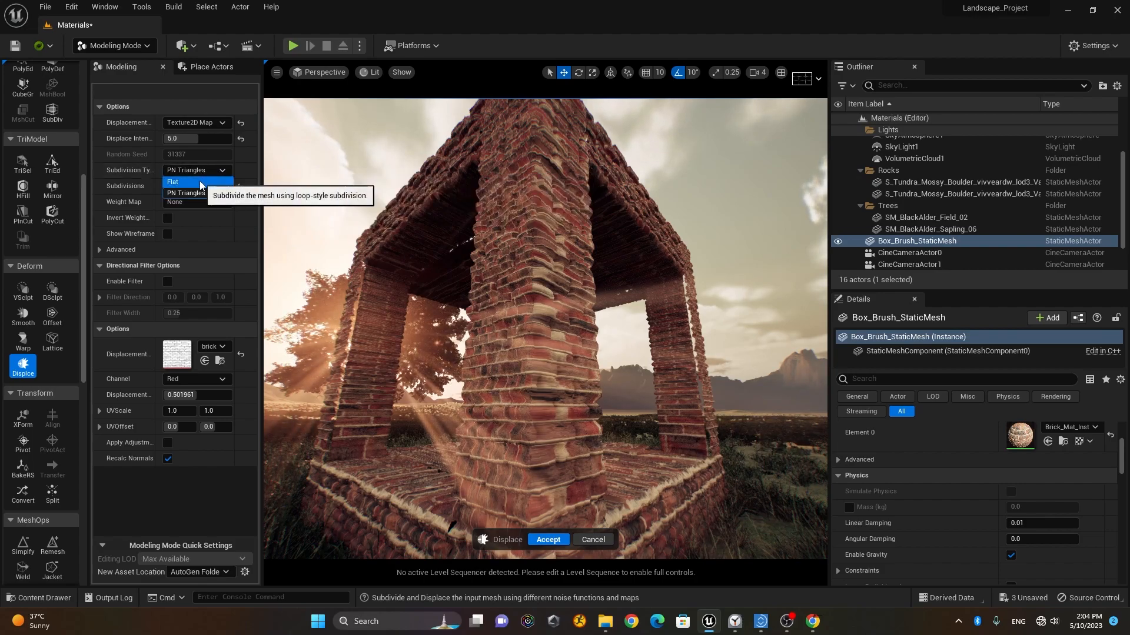
{"action": "left_click", "coordinate": [199, 183]}
{"action": "left_click", "coordinate": [208, 172]}
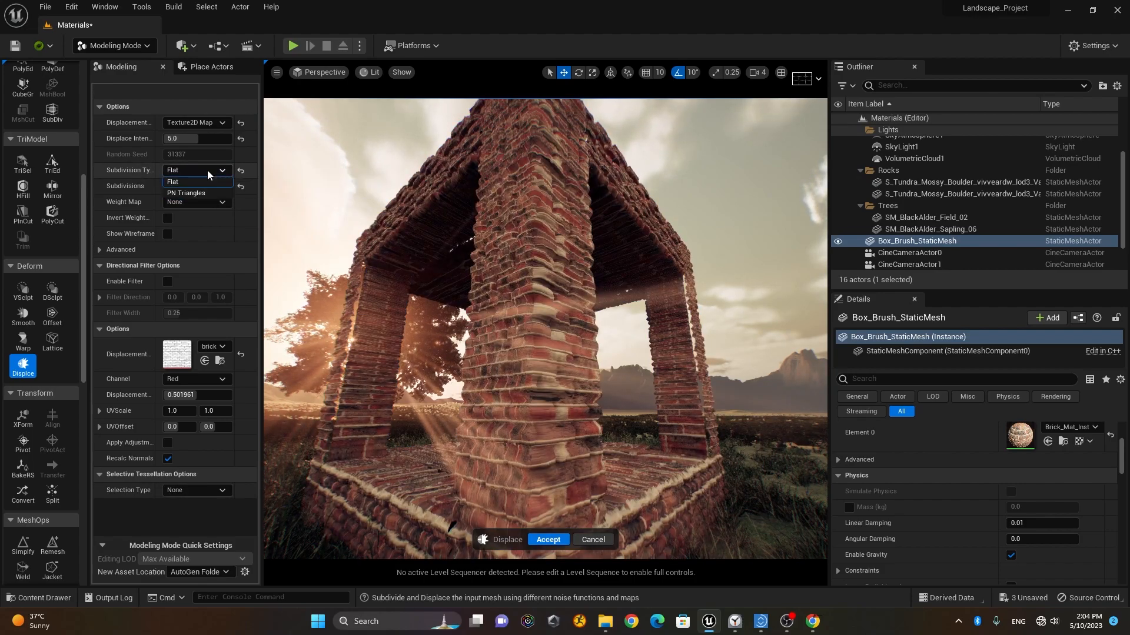
{"action": "left_click", "coordinate": [194, 193]}
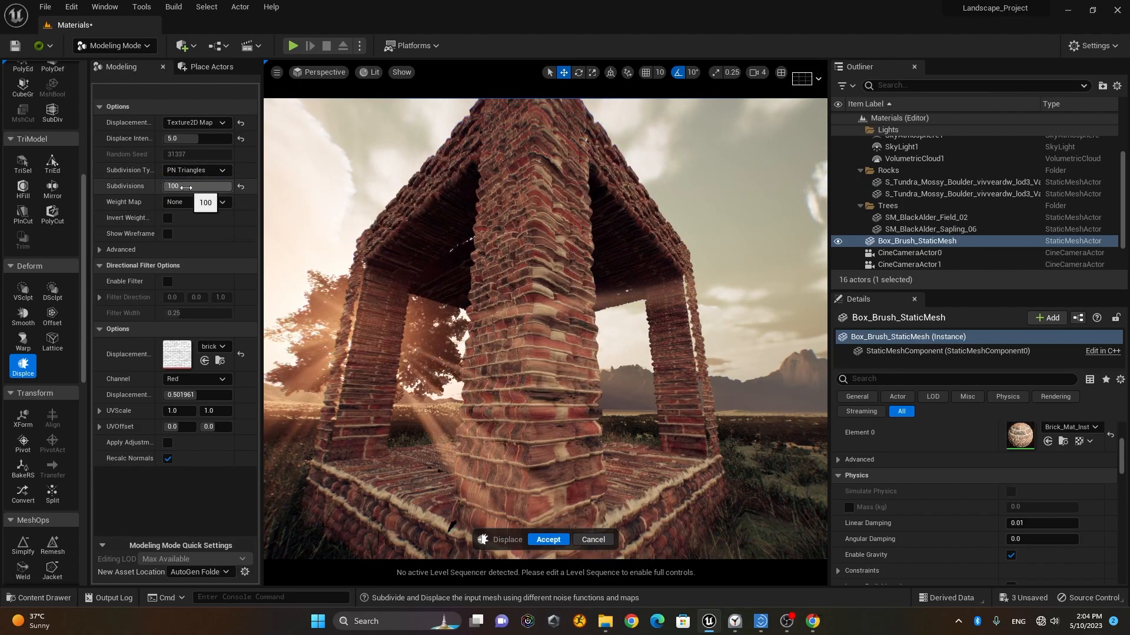
Test lower Subdivisions values such as 8 on the displaced mesh and return the setting to 100
{"action": "left_click", "coordinate": [196, 187]}
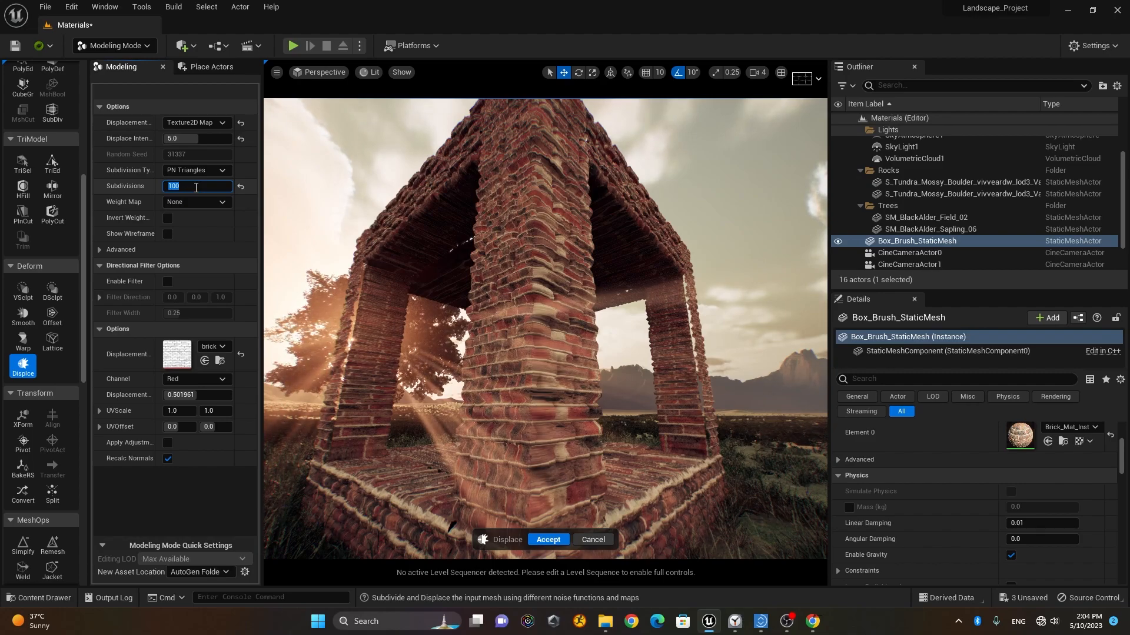
{"action": "type", "text": "1"}
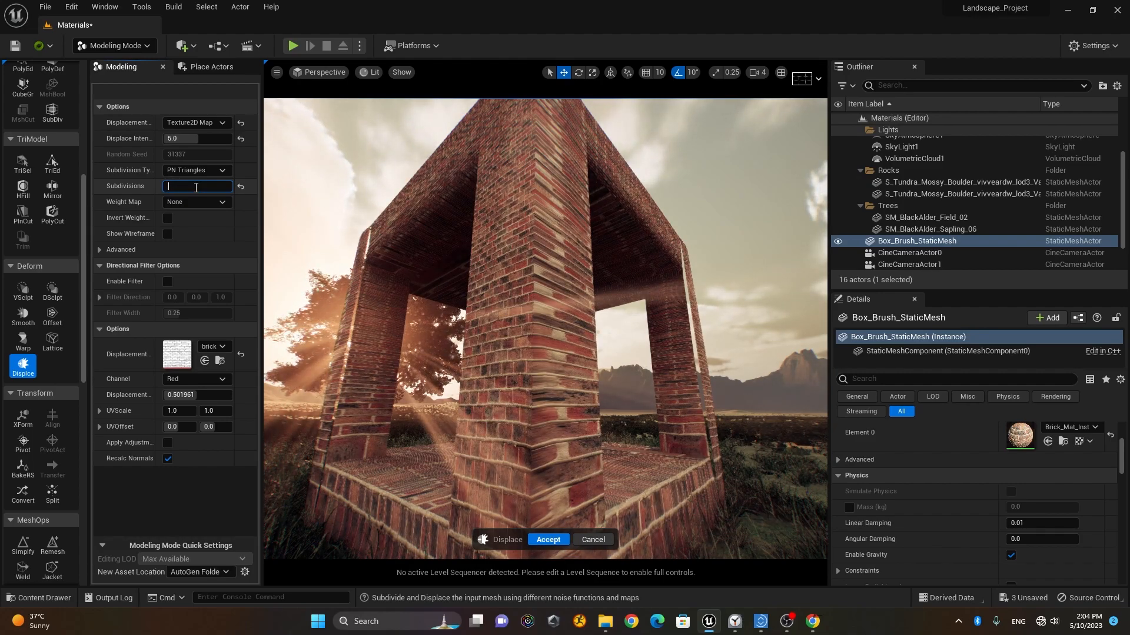
{"action": "type", "text": "8"}
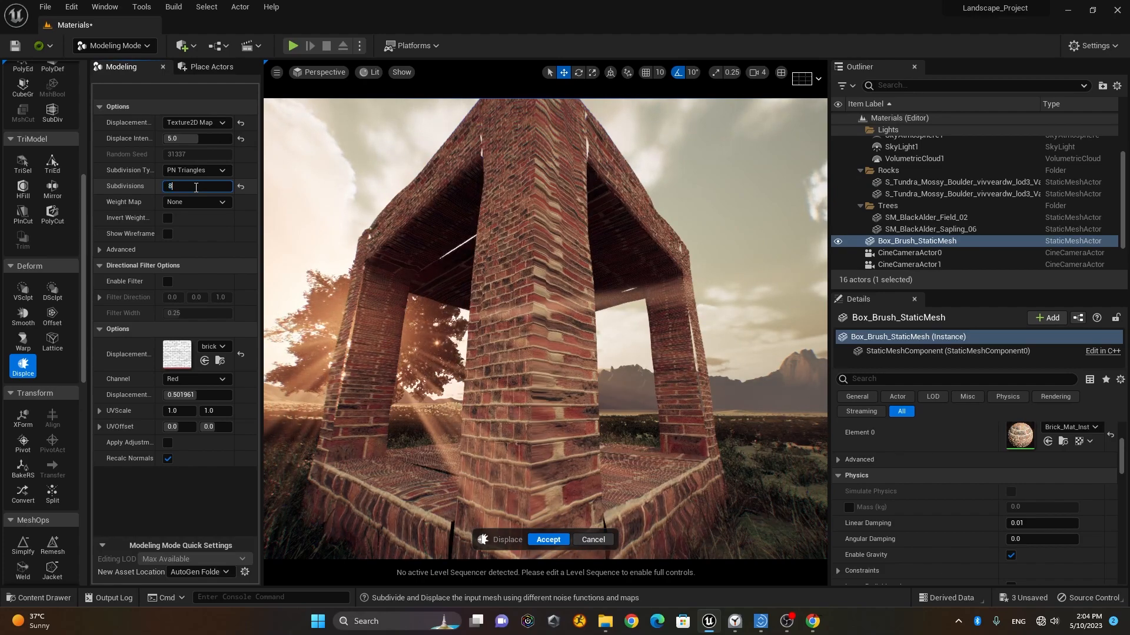
{"action": "key", "text": "Return"}
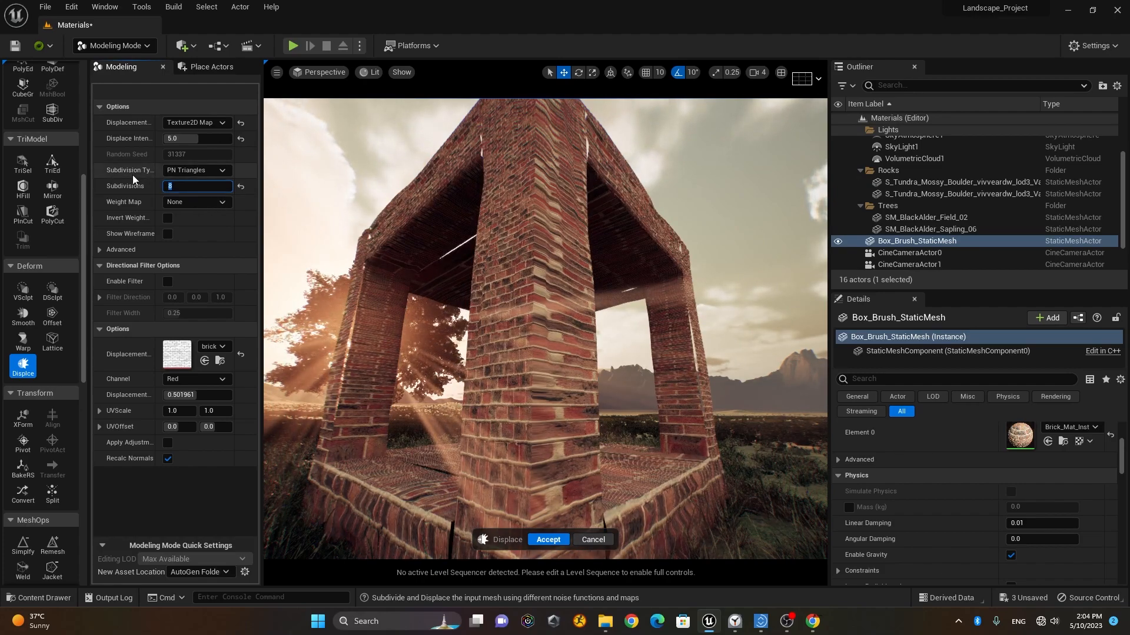
{"action": "type", "text": "100"}
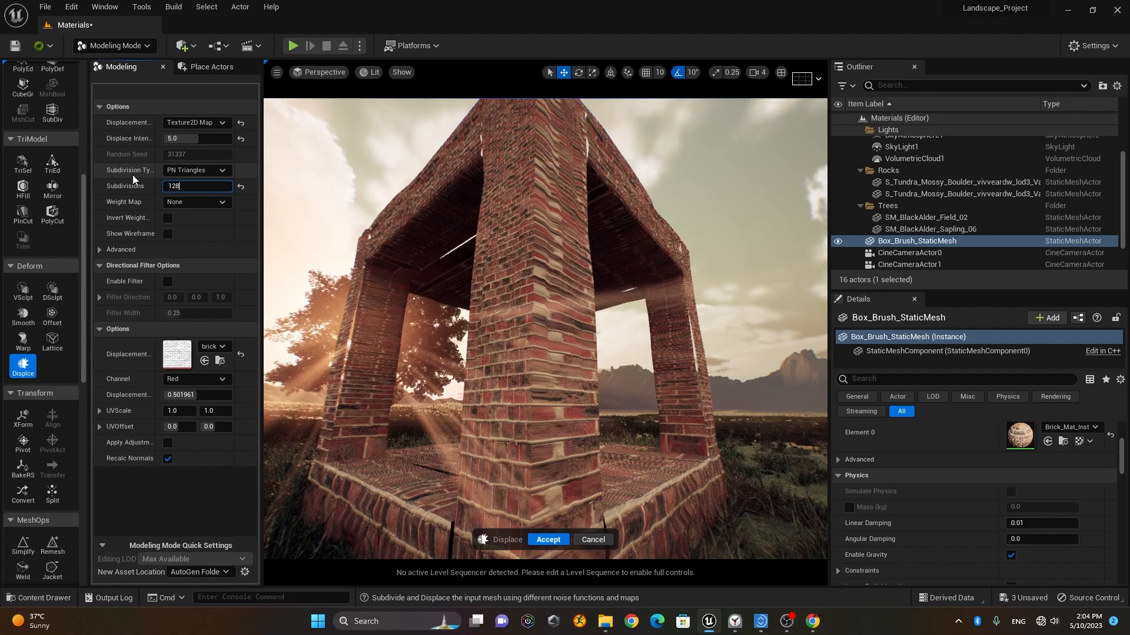
{"action": "key", "text": "Return"}
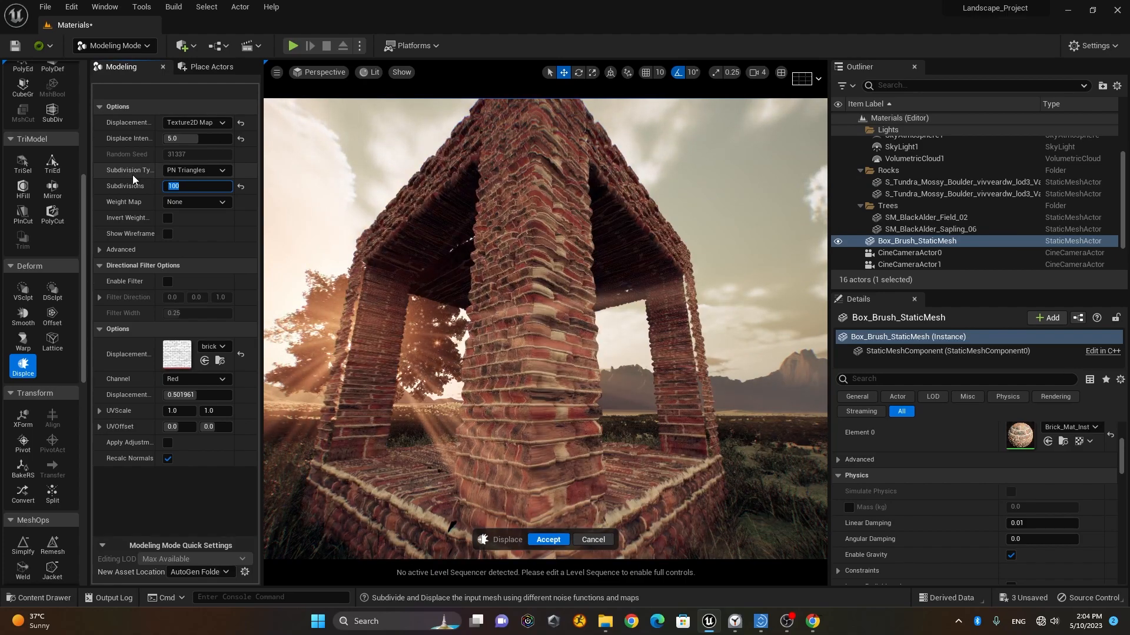
Clear the Displace tool's displacement map and inspect the box mesh without relief
{"action": "right_click_drag", "start_coordinate": [561, 289], "coordinate": [580, 318]}
{"action": "key", "text": "w"}
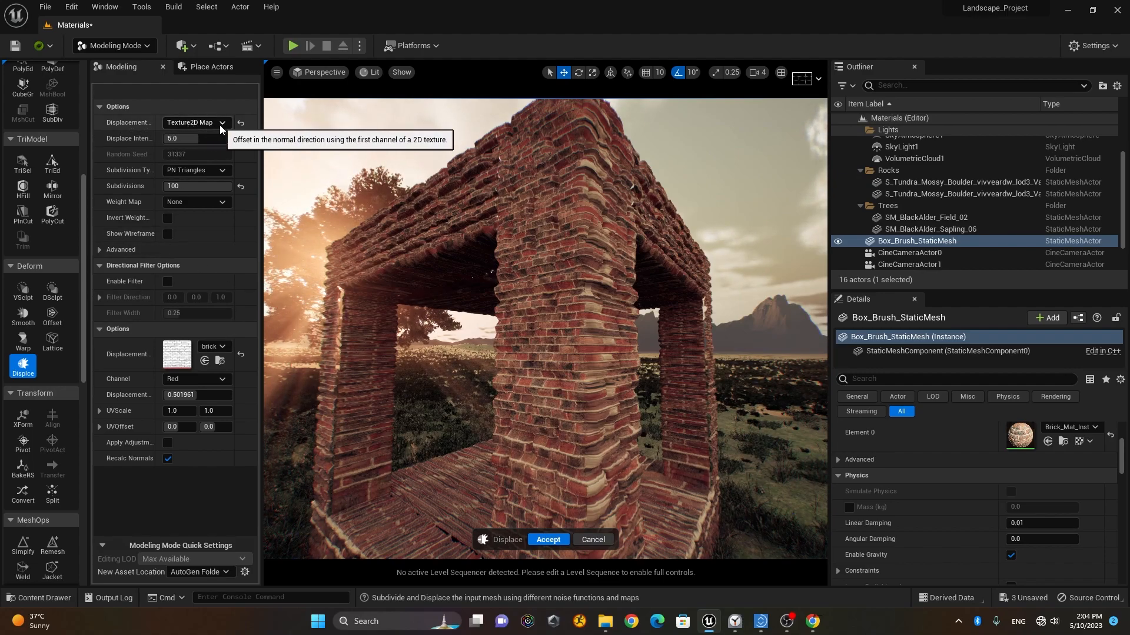
{"action": "left_click", "coordinate": [213, 346]}
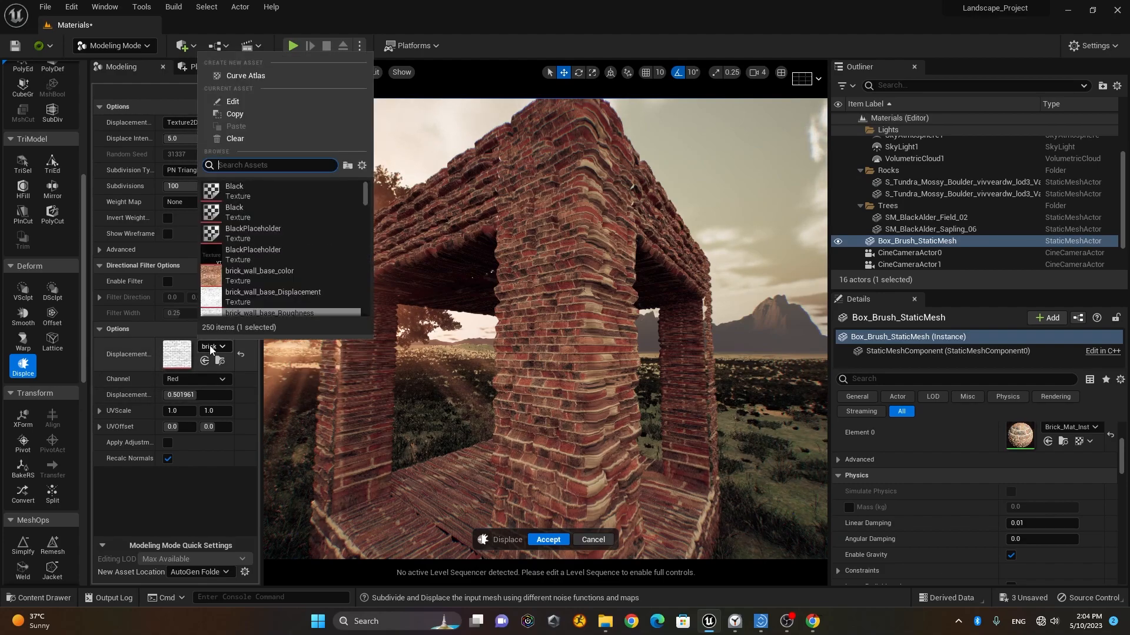
{"action": "left_click", "coordinate": [234, 139]}
{"action": "left_click_drag", "start_coordinate": [461, 442], "coordinate": [564, 411]}
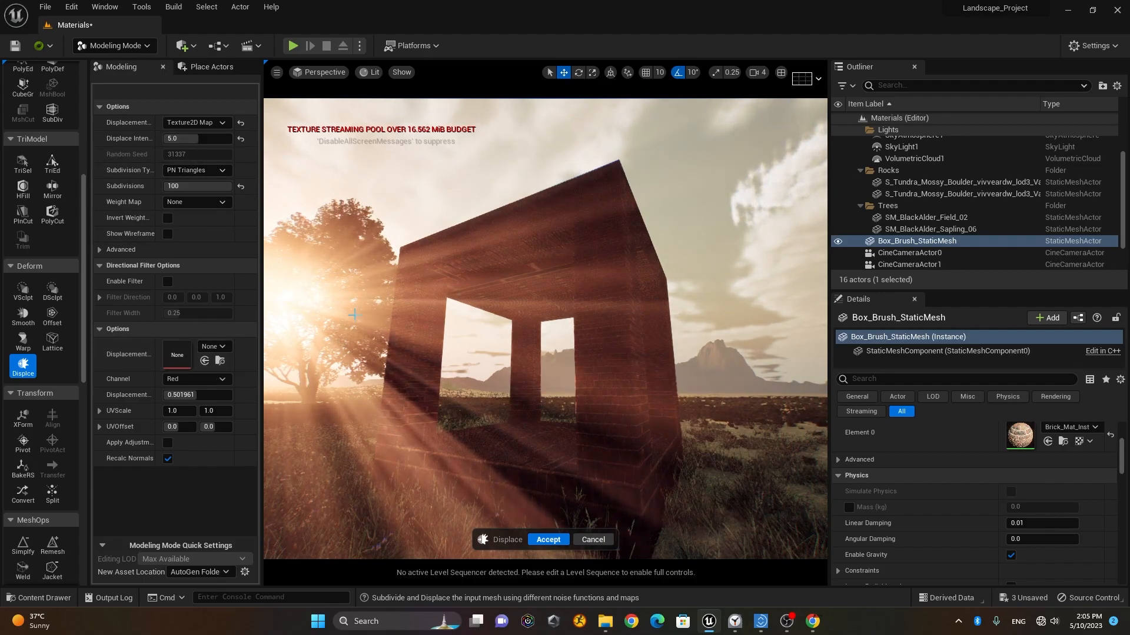
{"action": "right_click_drag", "start_coordinate": [411, 383], "coordinate": [441, 379]}
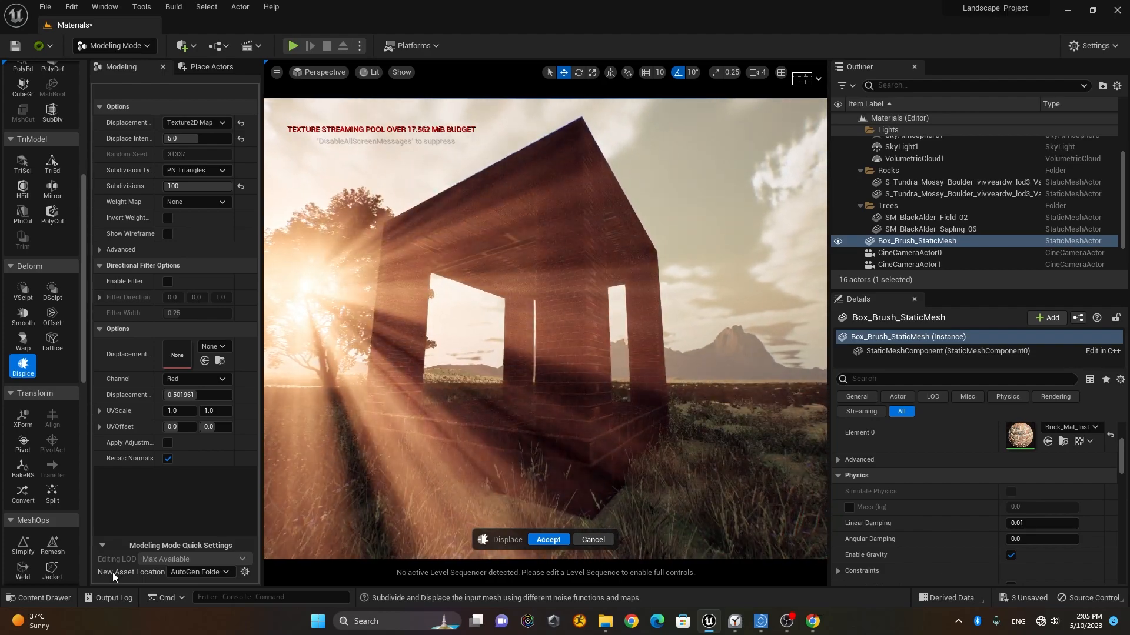
Assign the brick_wall_base_Displacement texture from the Texture folder as the Displace tool's displacement map
{"action": "left_click", "coordinate": [53, 603]}
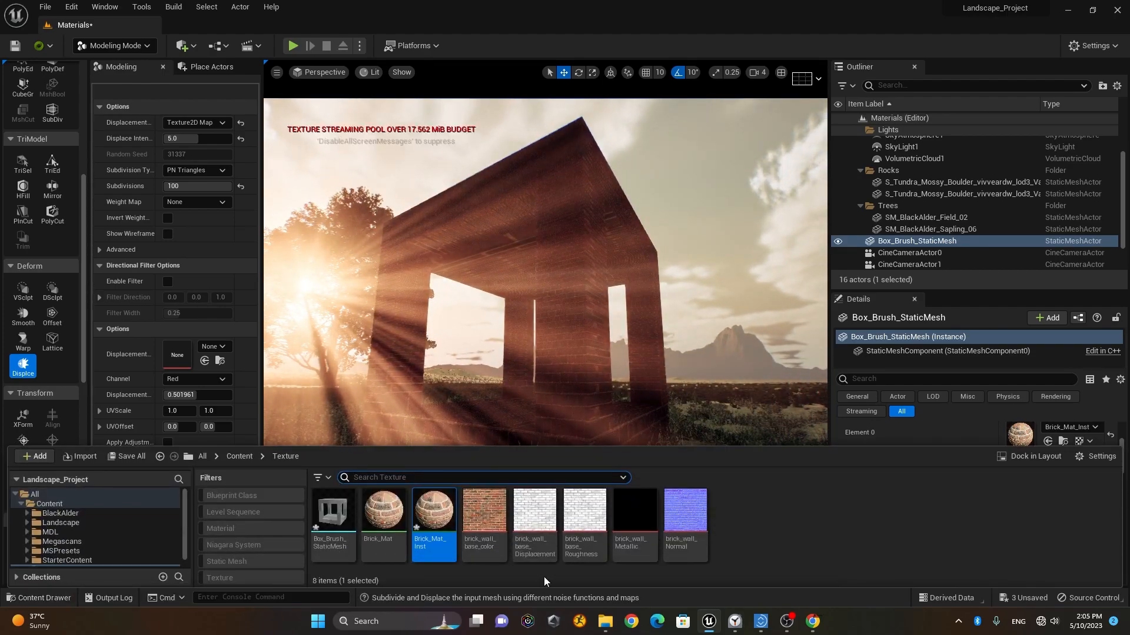
{"action": "left_click_drag", "start_coordinate": [550, 551], "coordinate": [486, 509]}
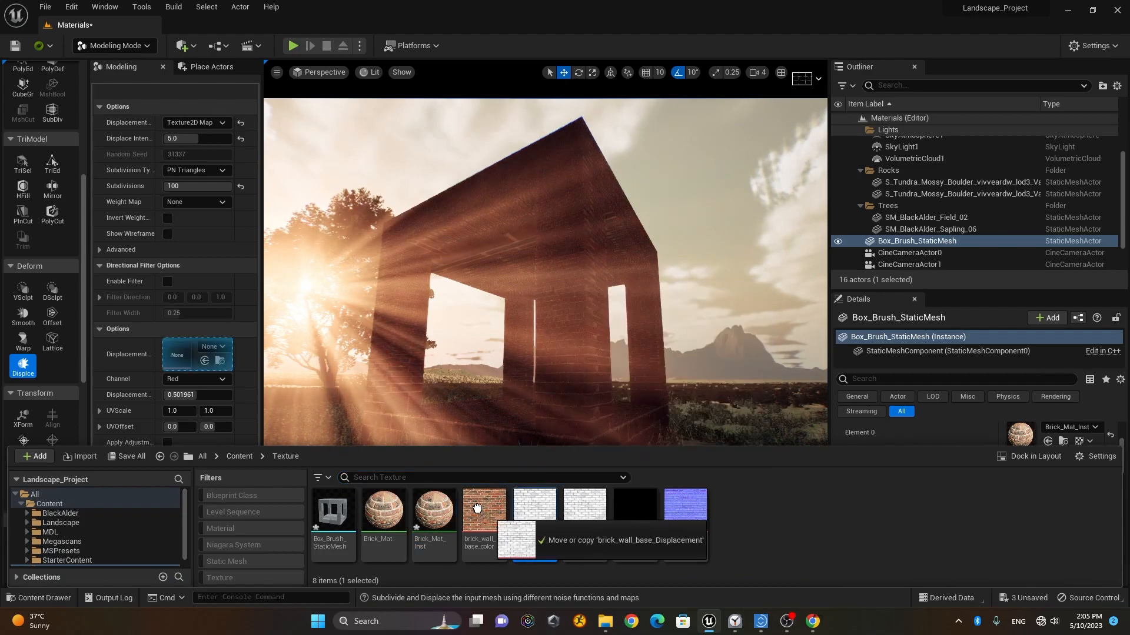
{"action": "left_click_drag", "start_coordinate": [259, 439], "coordinate": [175, 352]}
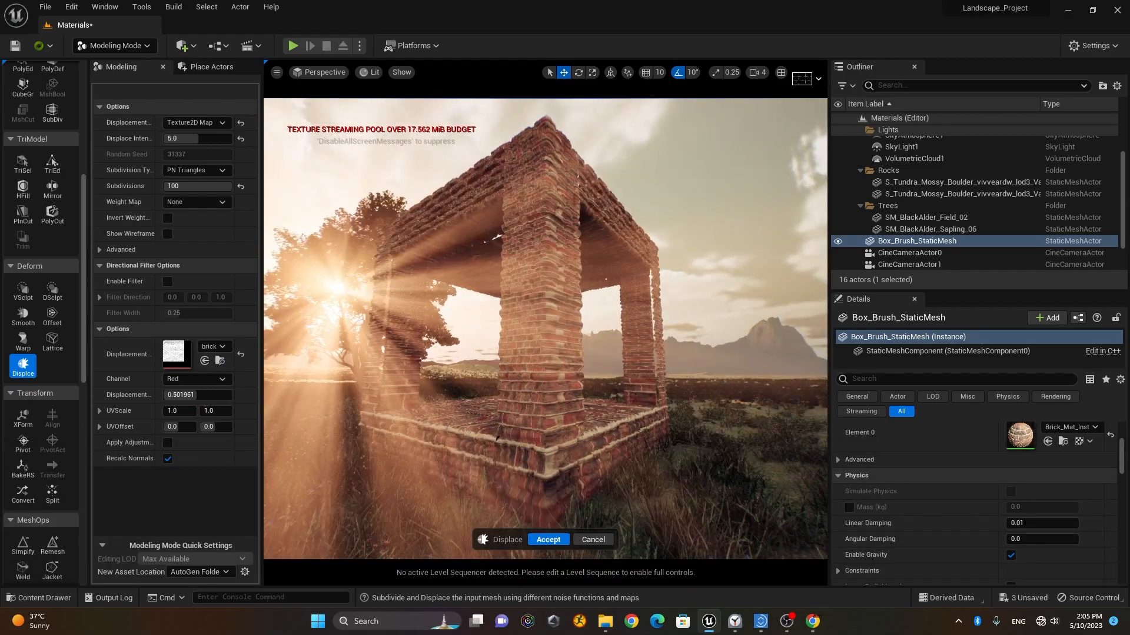
Examine the brick relief on the displaced mesh's pillars, beams and base from several angles
{"action": "key", "text": "w"}
{"action": "key", "text": "s"}
{"action": "key", "text": "a"}
{"action": "right_click_drag", "start_coordinate": [545, 330], "coordinate": [359, 329]}
{"action": "key", "text": "d"}
{"action": "key", "text": "s"}
{"action": "mouse_move", "coordinate": [628, 377]}
{"action": "right_mouse_down"}
{"action": "mouse_move", "coordinate": [612, 376]}
{"action": "mouse_move", "coordinate": [628, 376]}
{"action": "right_mouse_up"}
{"action": "mouse_move", "coordinate": [628, 376]}
{"action": "left_mouse_down", "text": "alt"}
{"action": "mouse_move", "coordinate": [612, 458]}
{"action": "mouse_move", "coordinate": [625, 386]}
{"action": "left_mouse_up", "text": "alt"}
{"action": "key", "text": "w"}
{"action": "right_click_drag", "start_coordinate": [625, 385], "coordinate": [621, 359]}
{"action": "left_click_drag", "start_coordinate": [622, 359], "coordinate": [621, 383], "text": "alt"}
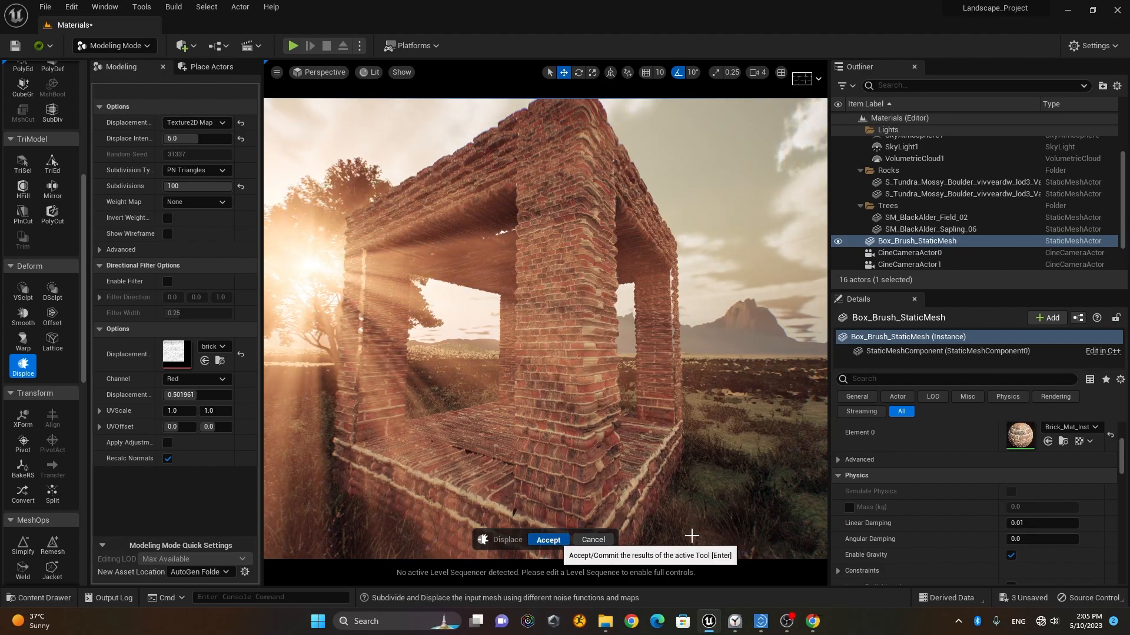
Accept the Displace result on the box mesh and check it in the level
{"action": "key", "text": "Return"}
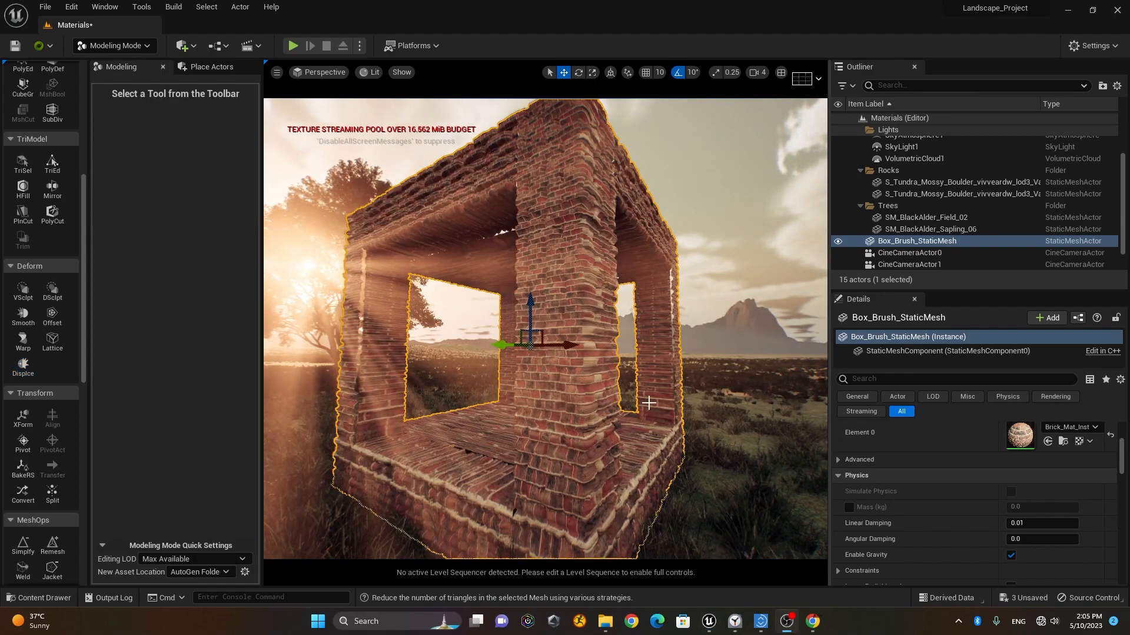
{"action": "right_click_drag", "start_coordinate": [615, 378], "coordinate": [564, 406], "text": "alt"}
{"action": "mouse_move", "coordinate": [616, 378]}
{"action": "left_mouse_down", "text": "alt"}
{"action": "mouse_move", "coordinate": [624, 447]}
{"action": "mouse_move", "coordinate": [616, 378]}
{"action": "left_mouse_up", "text": "alt"}
{"action": "scroll", "coordinate": [616, 379], "scroll_direction": "up", "scroll_amount": 4}
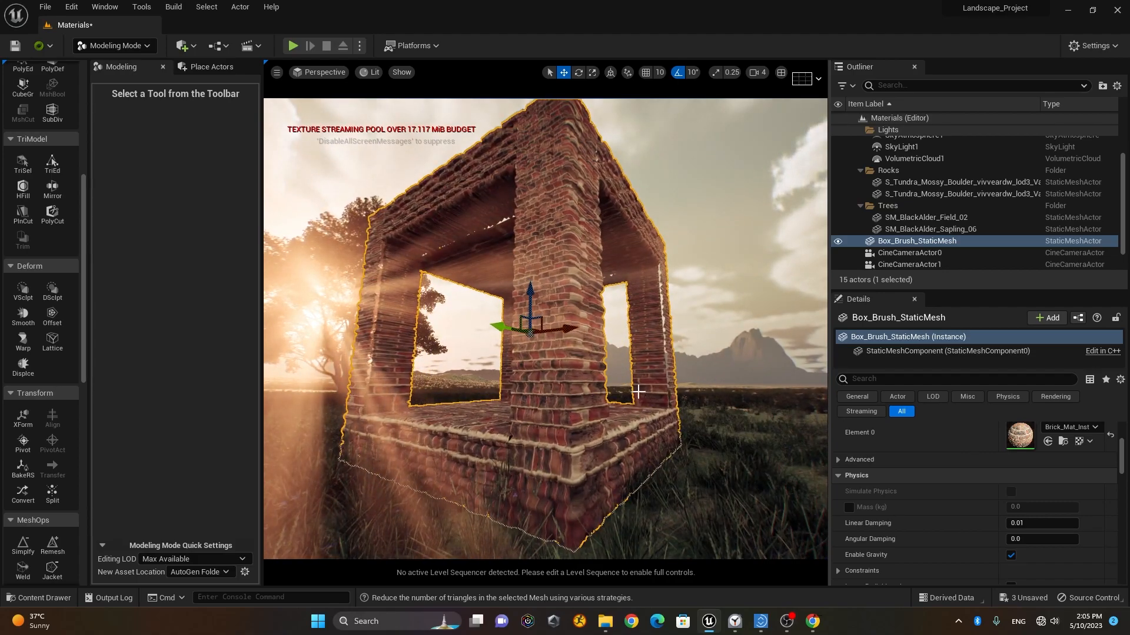
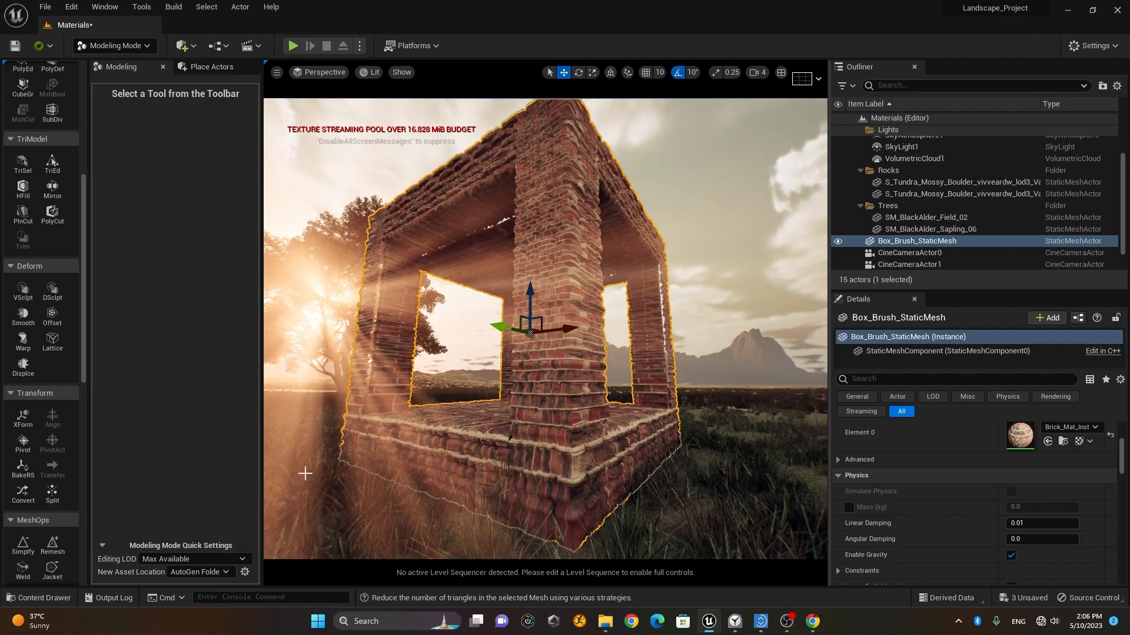
Simplify the displaced mesh using the QEM simplifier type with a target percentage of 50
{"action": "scroll", "coordinate": [18, 459], "scroll_direction": "down", "scroll_amount": 2}
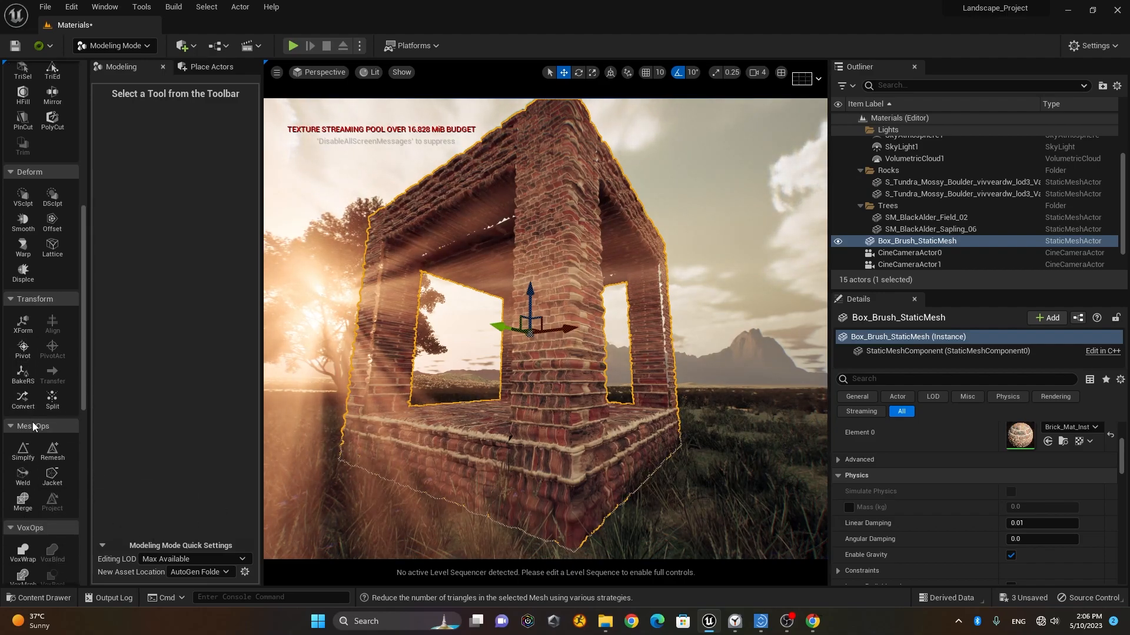
{"action": "scroll", "coordinate": [34, 420], "scroll_direction": "down", "scroll_amount": 2}
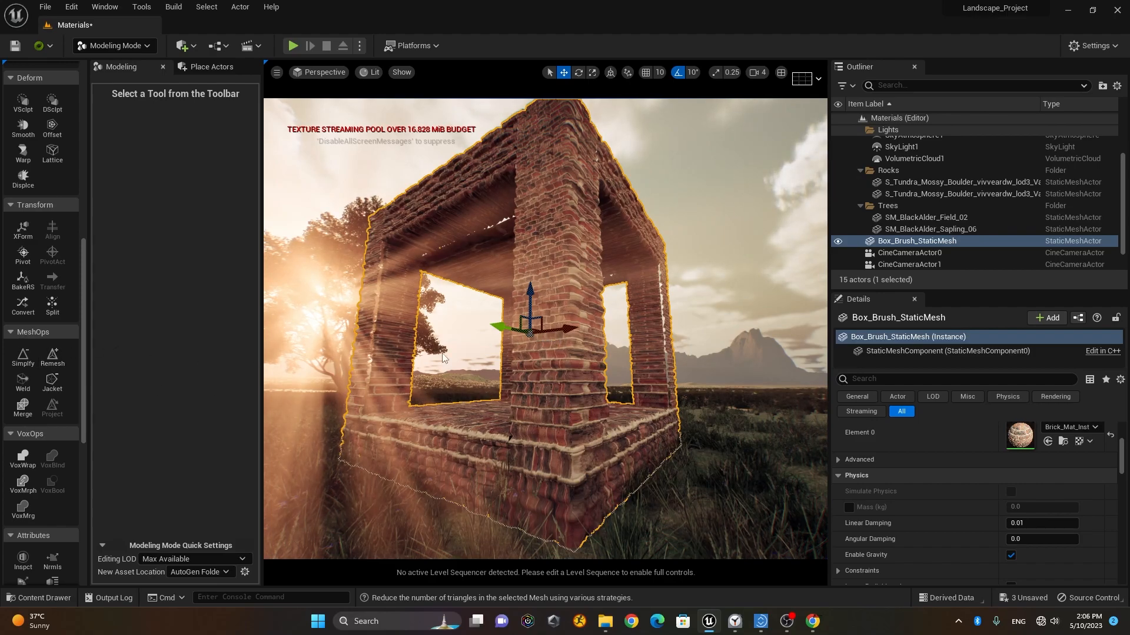
{"action": "left_click", "coordinate": [24, 357]}
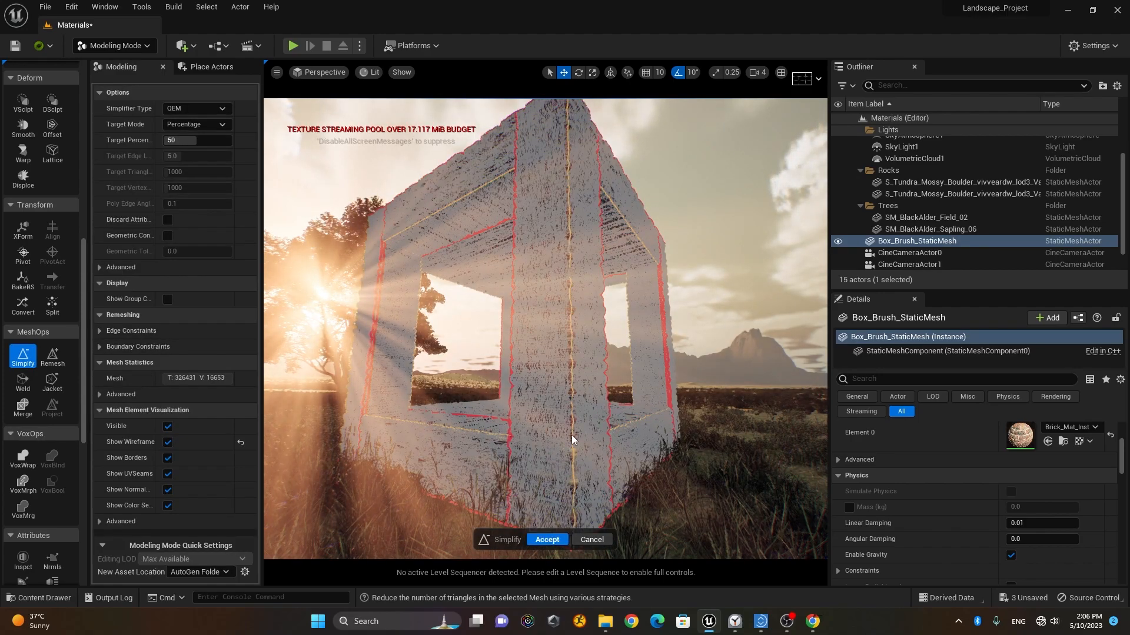
{"action": "scroll", "coordinate": [556, 444], "scroll_direction": "up", "scroll_amount": 5}
{"action": "scroll", "coordinate": [555, 446], "scroll_direction": "down", "scroll_amount": 4}
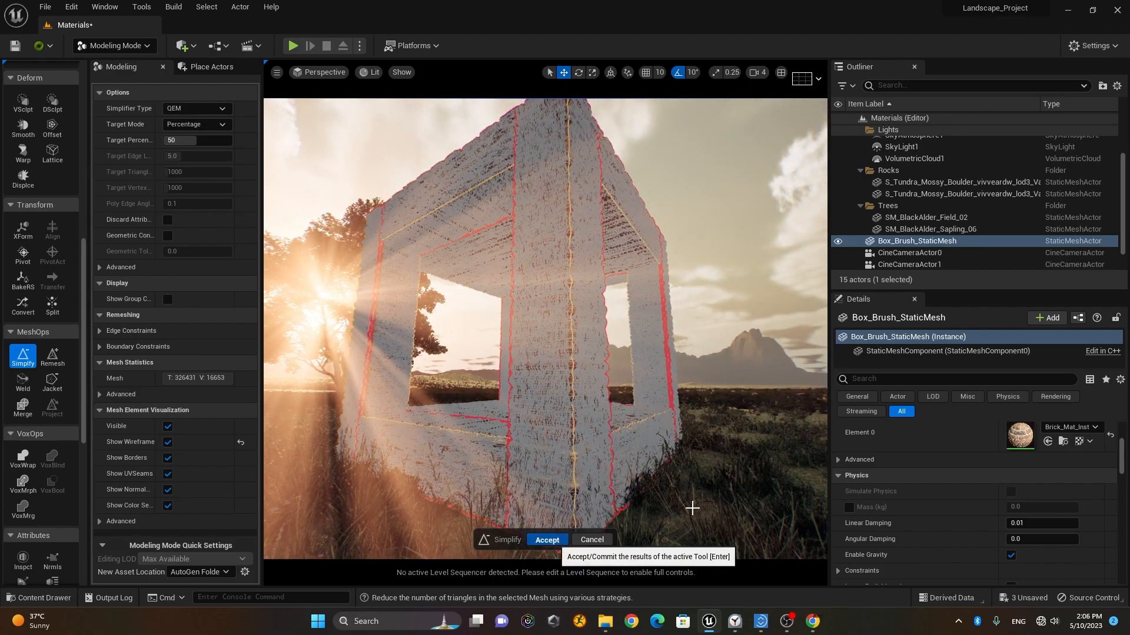
{"action": "key", "text": "Return"}
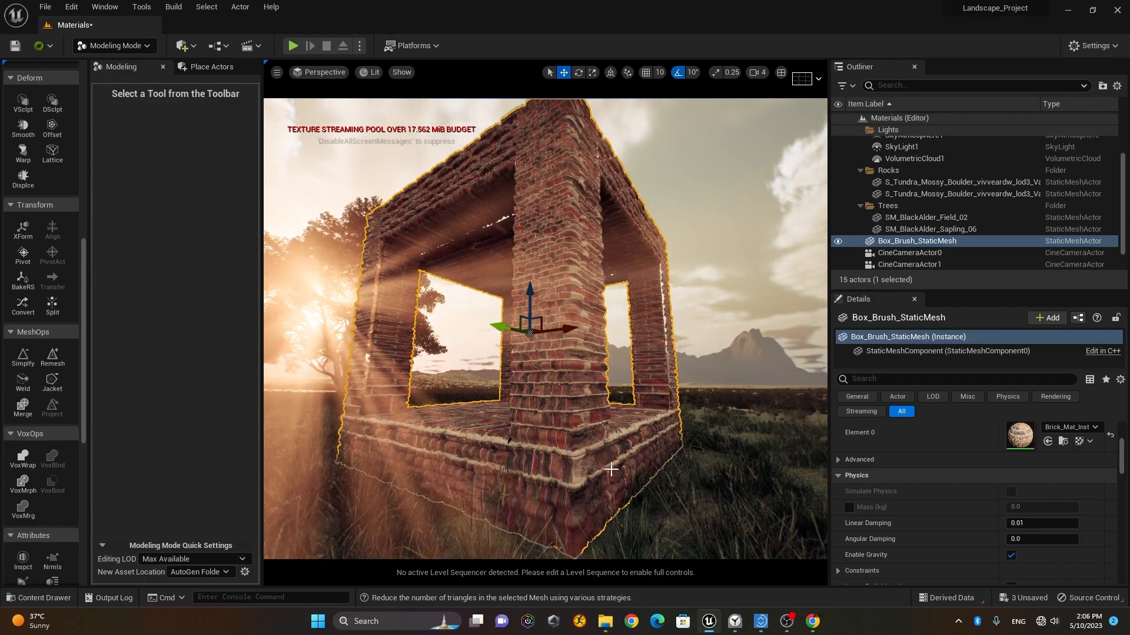
Switch from modeling to Selection mode and open the Box_Brush_StaticMesh asset for editing
{"action": "left_click_drag", "start_coordinate": [530, 353], "coordinate": [506, 364], "text": "alt"}
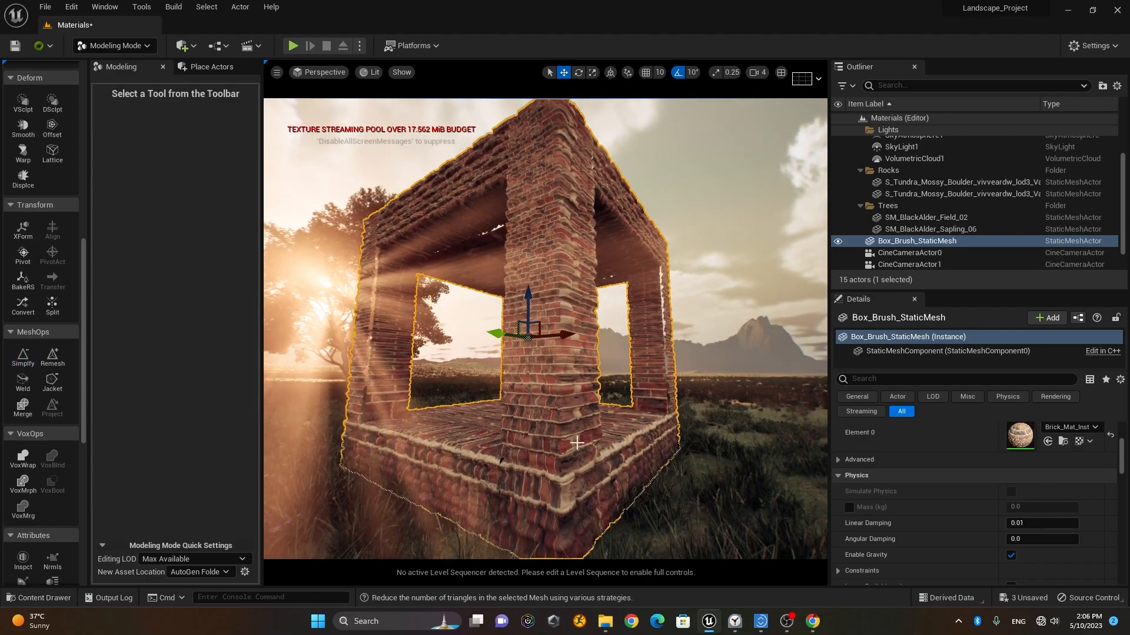
{"action": "left_click", "coordinate": [121, 50]}
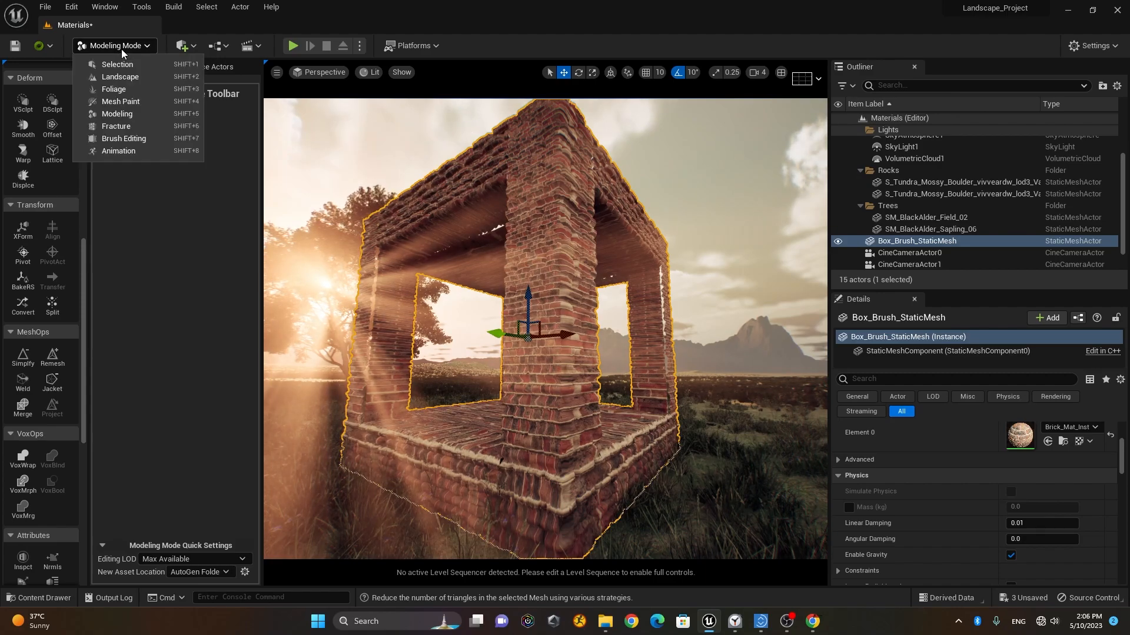
{"action": "left_click", "coordinate": [126, 66]}
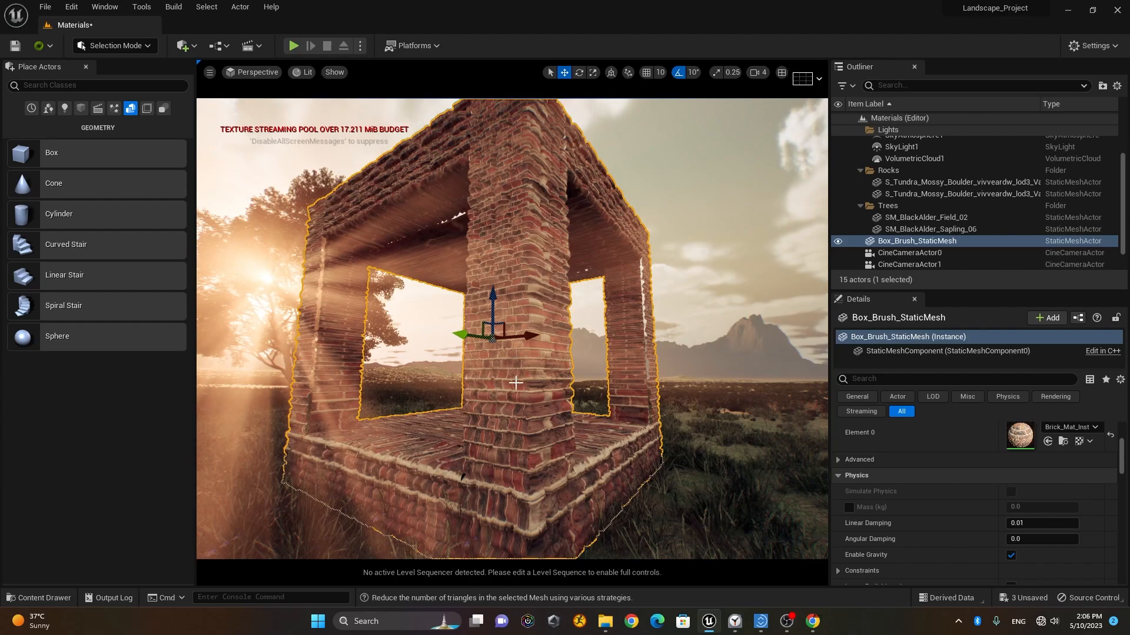
{"action": "left_click", "coordinate": [55, 603]}
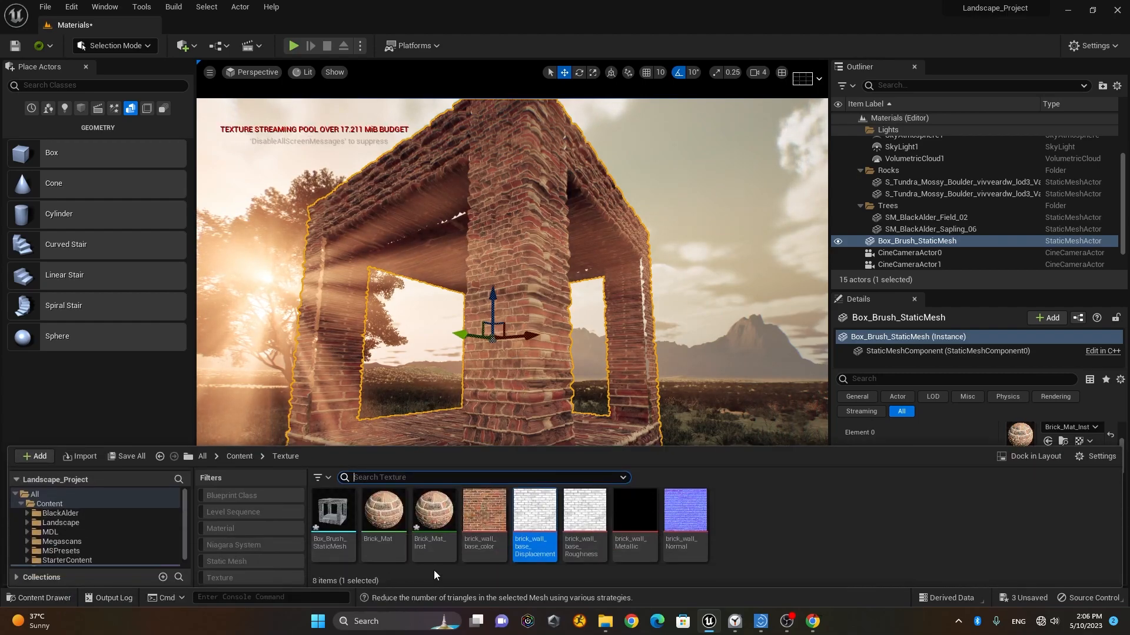
{"action": "left_click", "coordinate": [335, 527]}
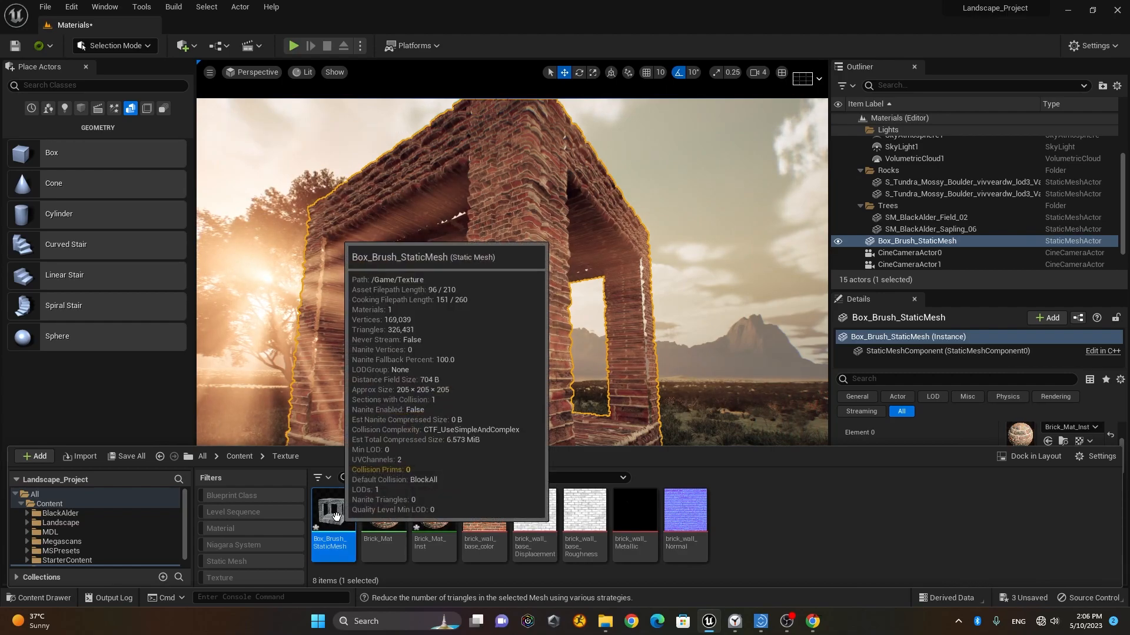
{"action": "double_click", "coordinate": [335, 516]}
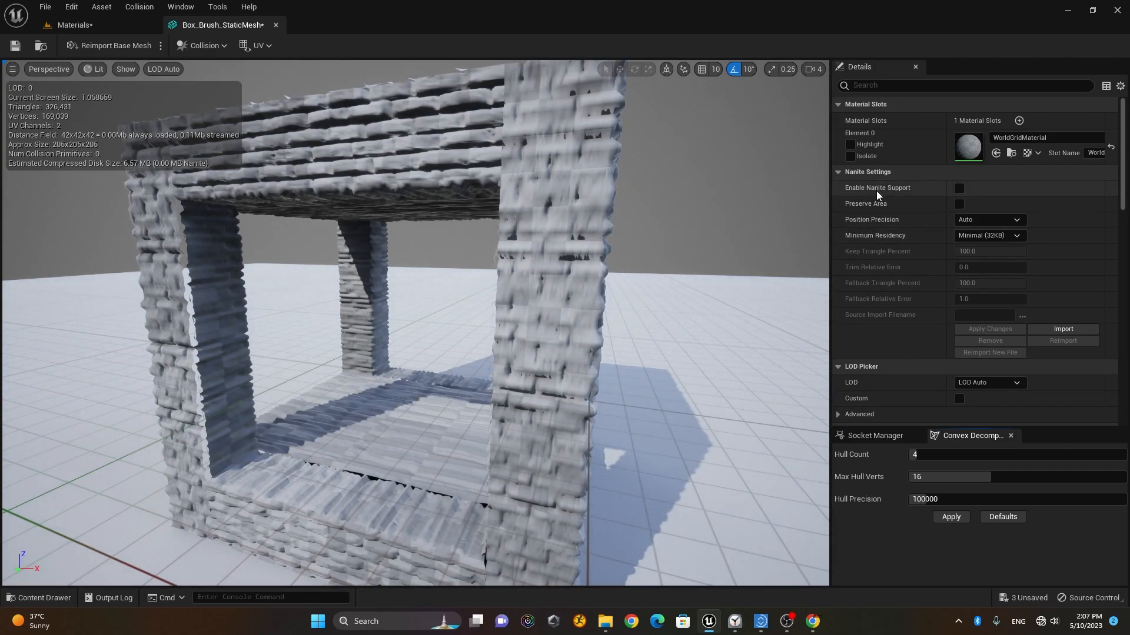
Enable Nanite support for Box_Brush_StaticMesh, save the asset and look at the mesh in the level
{"action": "left_click", "coordinate": [959, 189]}
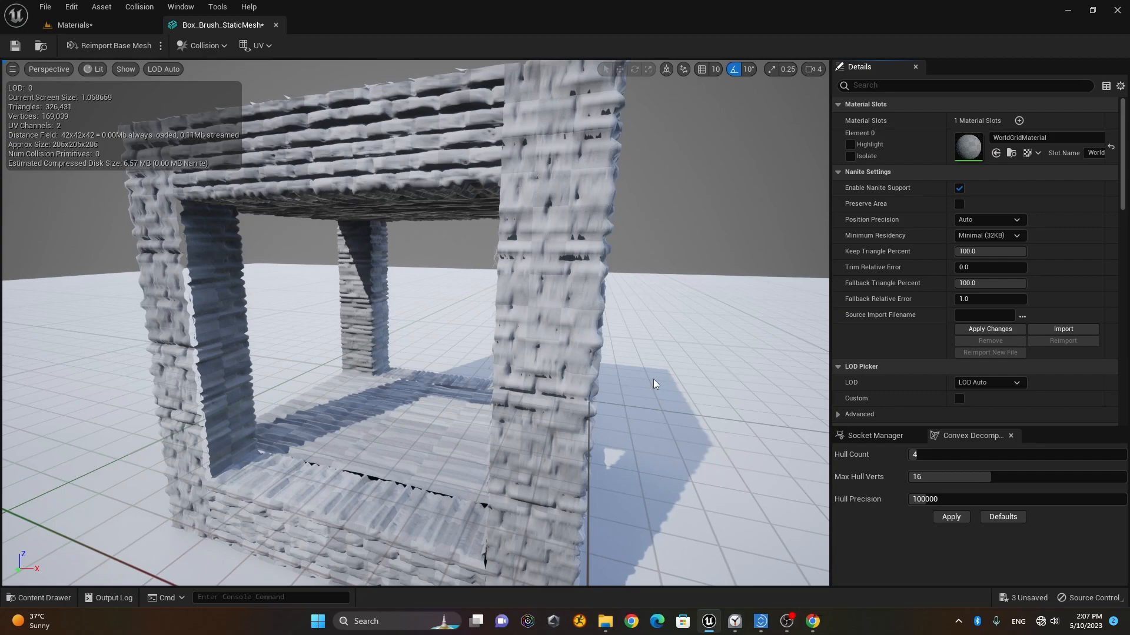
{"action": "left_click", "coordinate": [15, 46]}
{"action": "left_click", "coordinate": [104, 25]}
{"action": "right_click_drag", "start_coordinate": [511, 329], "coordinate": [470, 353], "text": "alt"}
{"action": "mouse_move", "coordinate": [471, 353]}
{"action": "left_mouse_down", "text": "alt"}
{"action": "mouse_move", "coordinate": [473, 400]}
{"action": "mouse_move", "coordinate": [471, 346]}
{"action": "left_mouse_up", "text": "alt"}
{"action": "right_click_drag", "start_coordinate": [470, 346], "coordinate": [486, 335], "text": "alt"}
{"action": "mouse_move", "coordinate": [486, 335]}
{"action": "left_mouse_down", "text": "alt"}
{"action": "mouse_move", "coordinate": [483, 350]}
{"action": "mouse_move", "coordinate": [481, 336]}
{"action": "left_mouse_up", "text": "alt"}
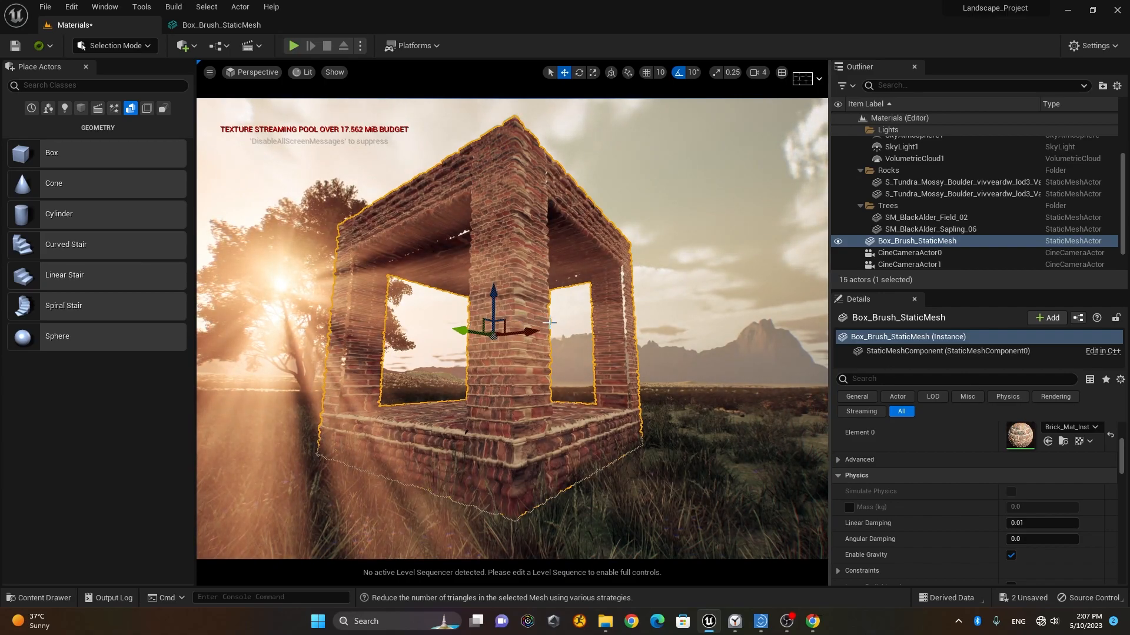
{"action": "key", "text": "w"}
{"action": "right_click_drag", "start_coordinate": [571, 347], "coordinate": [600, 346]}
{"action": "key", "text": "a"}
Close the Box_Brush_StaticMesh editor and apply its pending level of detail changes
{"action": "left_click", "coordinate": [239, 27]}
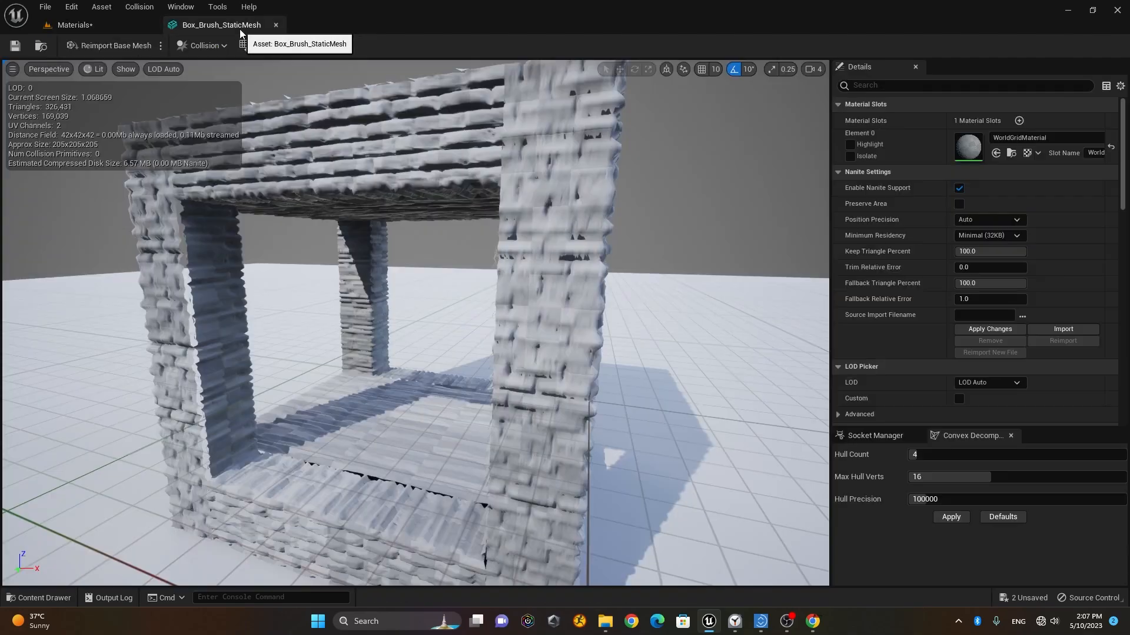
{"action": "left_click", "coordinate": [275, 26]}
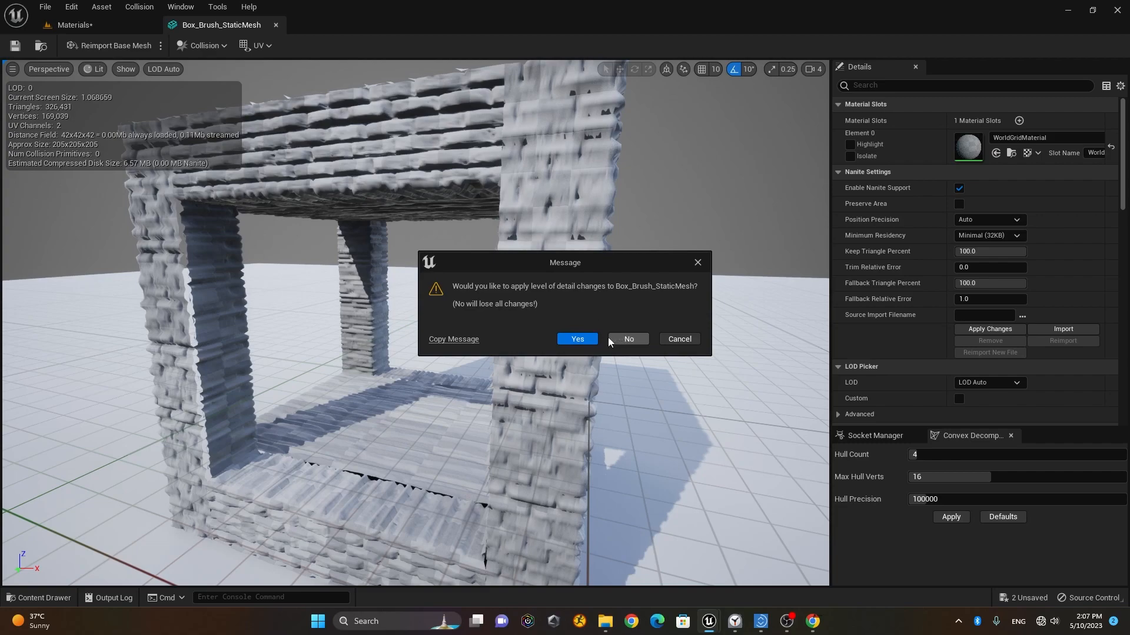
{"action": "left_click", "coordinate": [588, 338]}
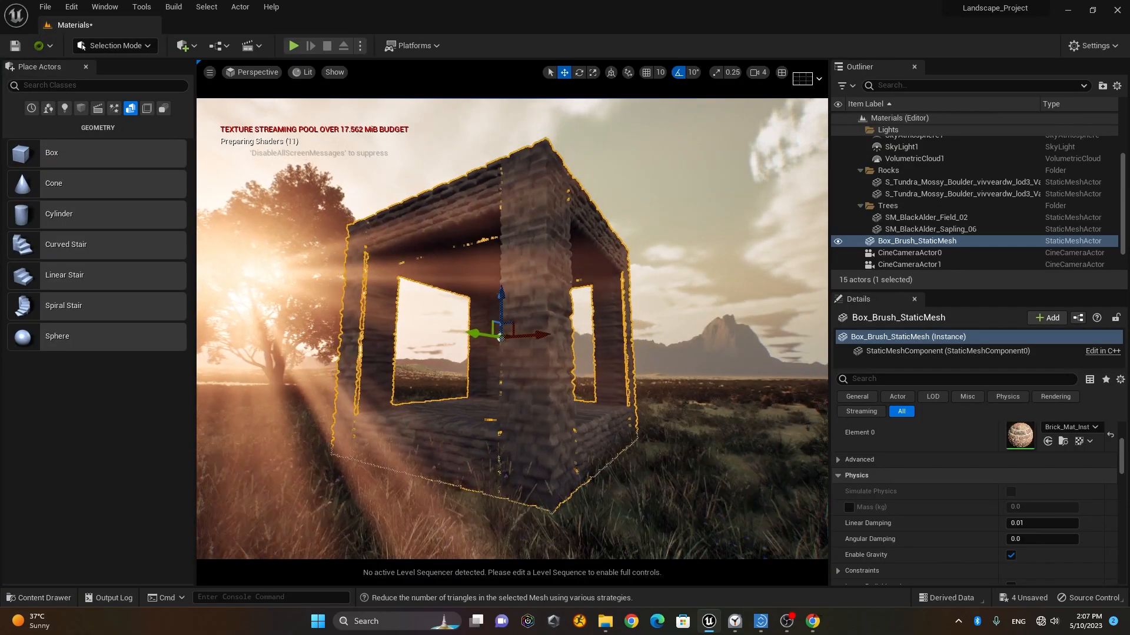
Try U Tile and V Tile values of 5 in Brick_Mat_Inst and view the tiling on the mesh
{"action": "left_click", "coordinate": [39, 598]}
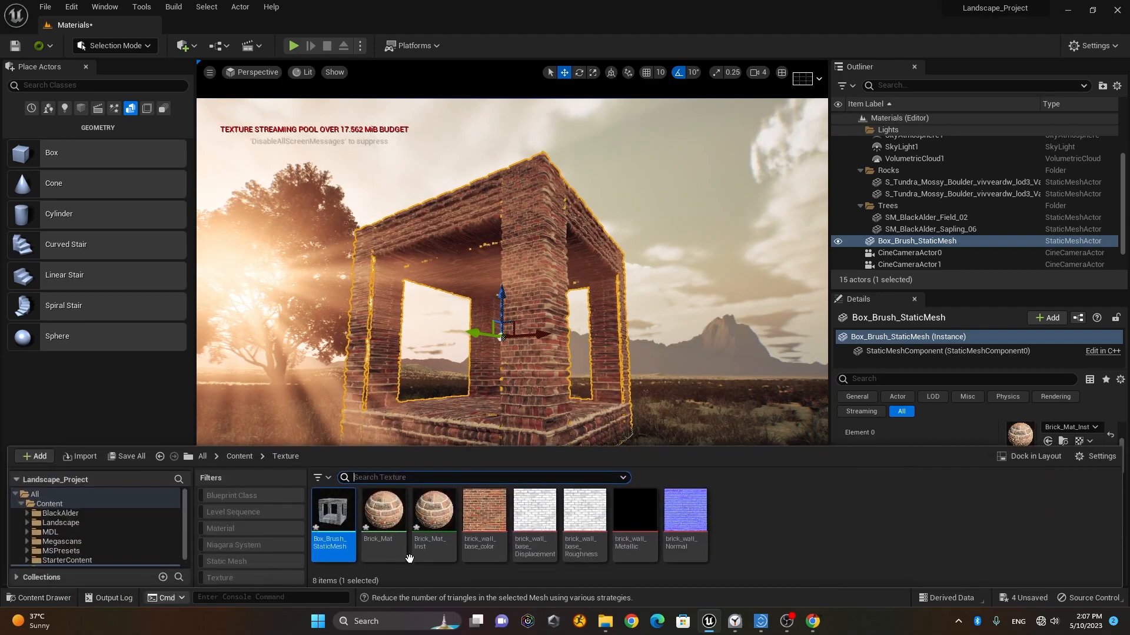
{"action": "double_click", "coordinate": [434, 515]}
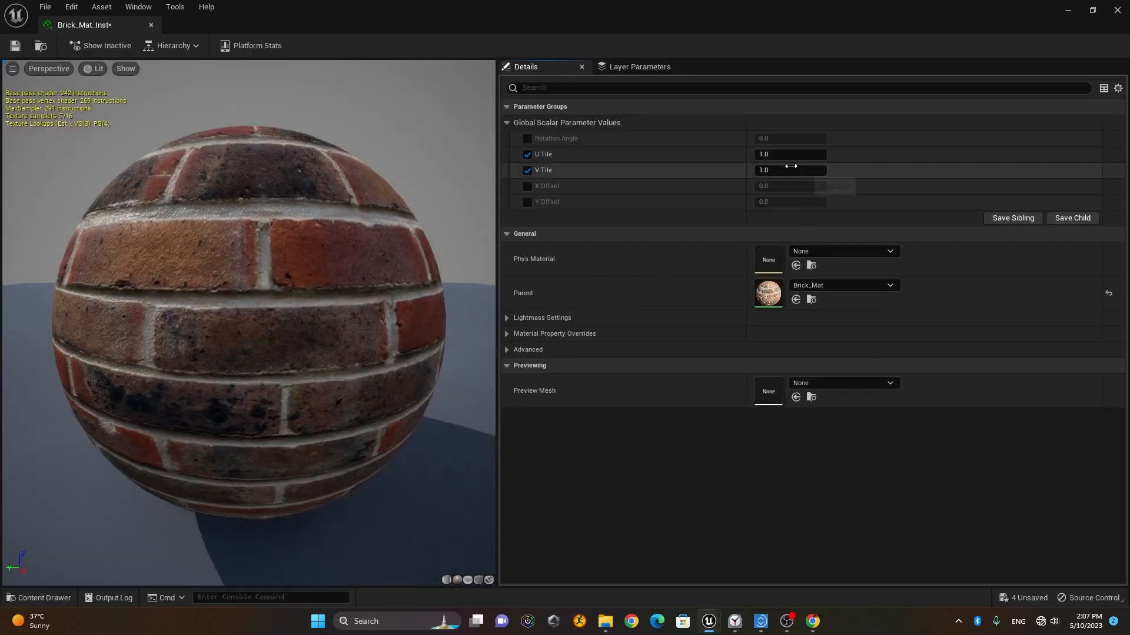
{"action": "left_click", "coordinate": [794, 168]}
{"action": "type", "text": "5"}
{"action": "key", "text": "Return"}
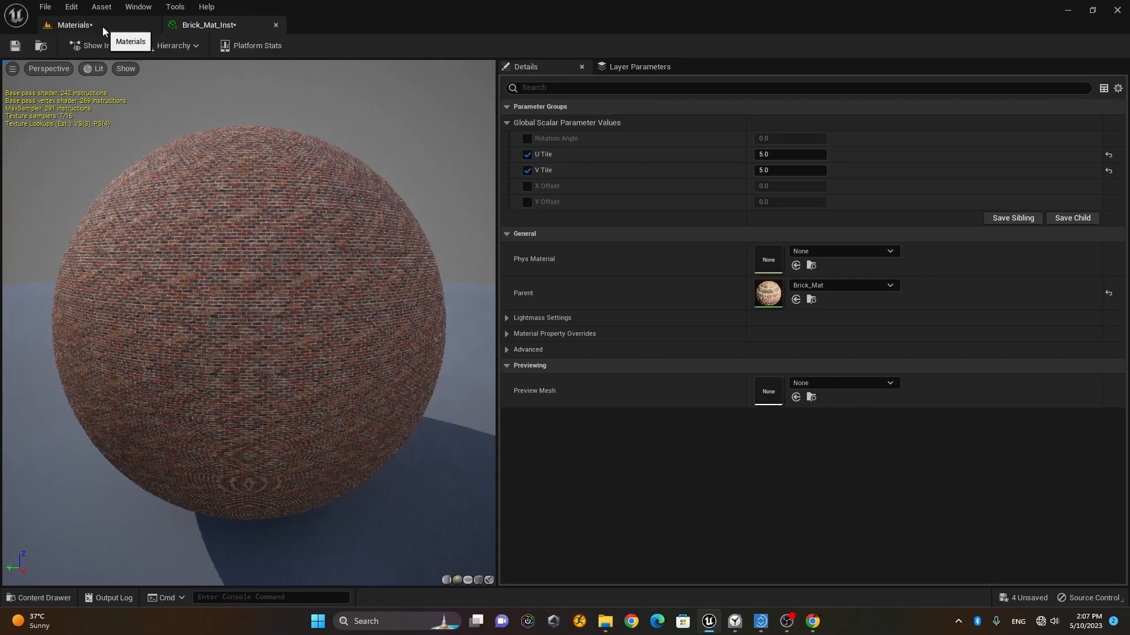
{"action": "left_click", "coordinate": [103, 26]}
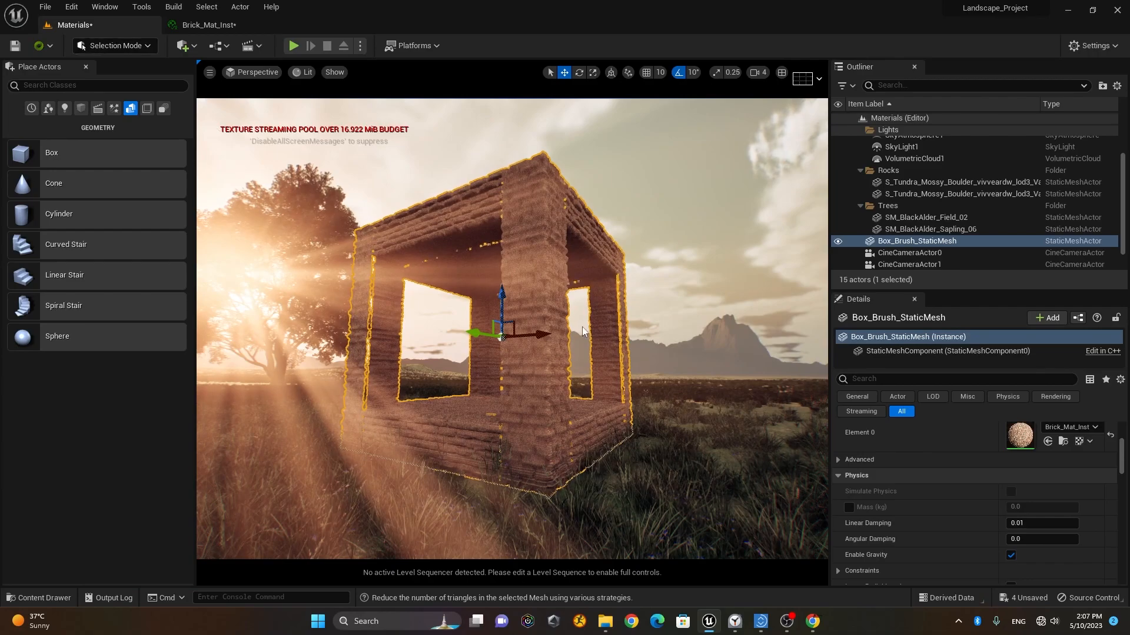
{"action": "scroll", "coordinate": [512, 329], "scroll_direction": "up", "scroll_amount": 6}
{"action": "scroll", "coordinate": [306, 100], "scroll_direction": "down", "scroll_amount": 6}
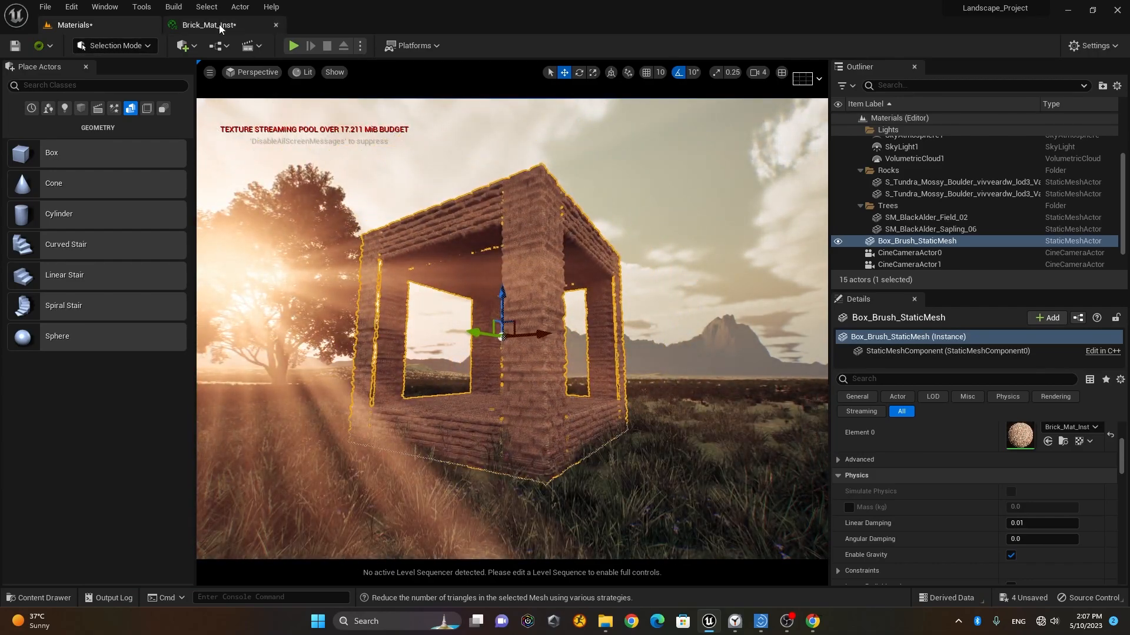
Return U Tile and V Tile in Brick_Mat_Inst to 1 and inspect the brick mesh from another side
{"action": "left_click", "coordinate": [220, 24]}
{"action": "left_click", "coordinate": [789, 153]}
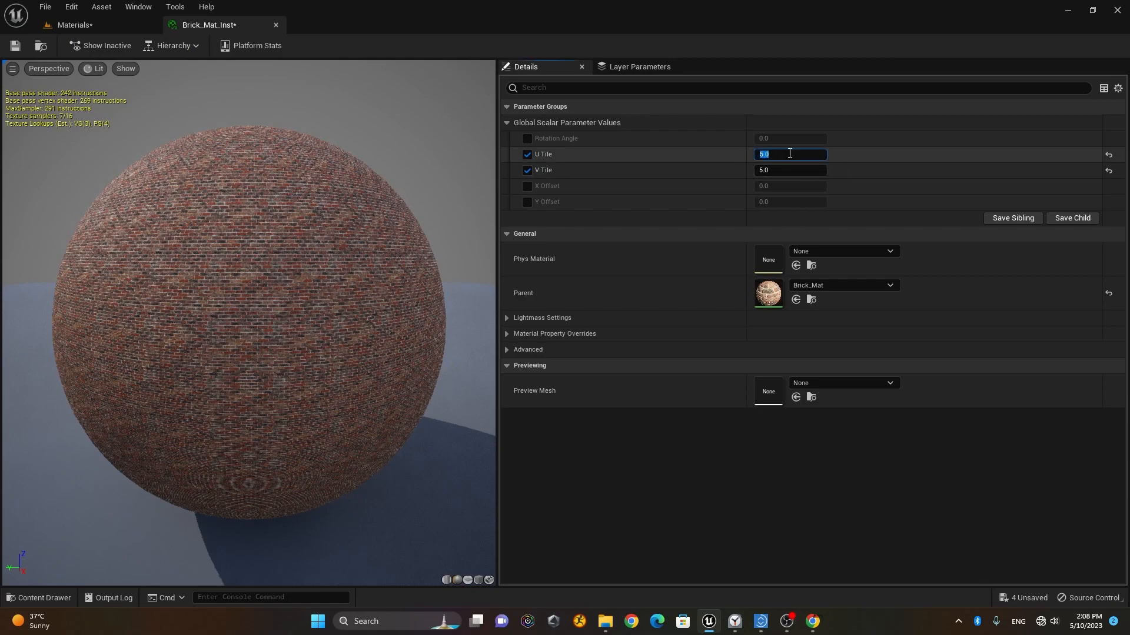
{"action": "type", "text": "1"}
{"action": "key", "text": "Return"}
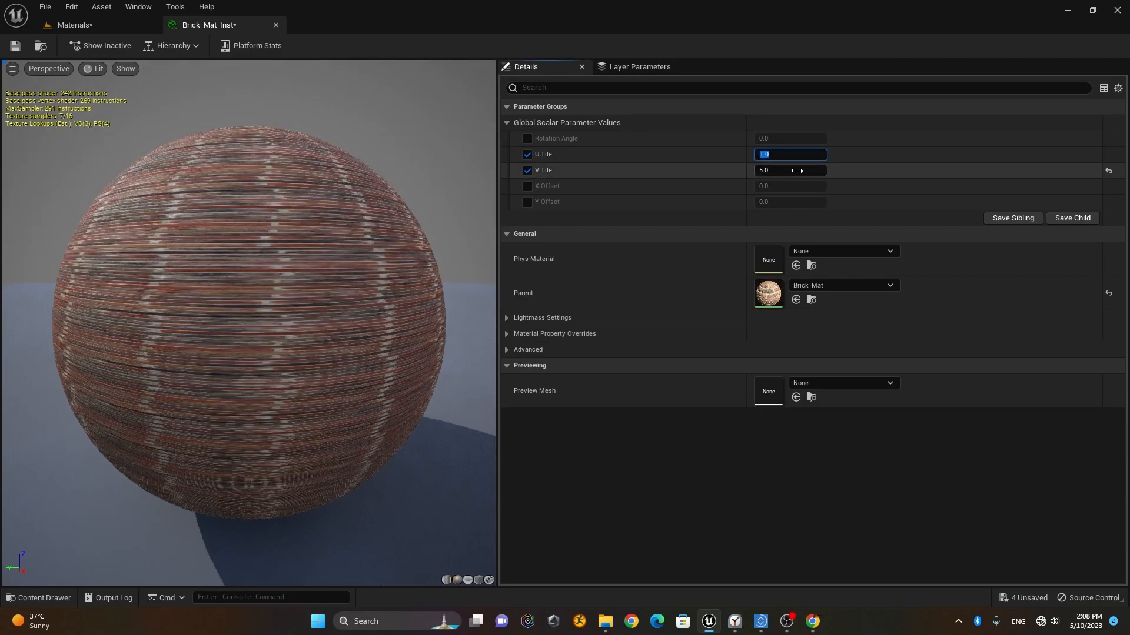
{"action": "key", "text": "Return"}
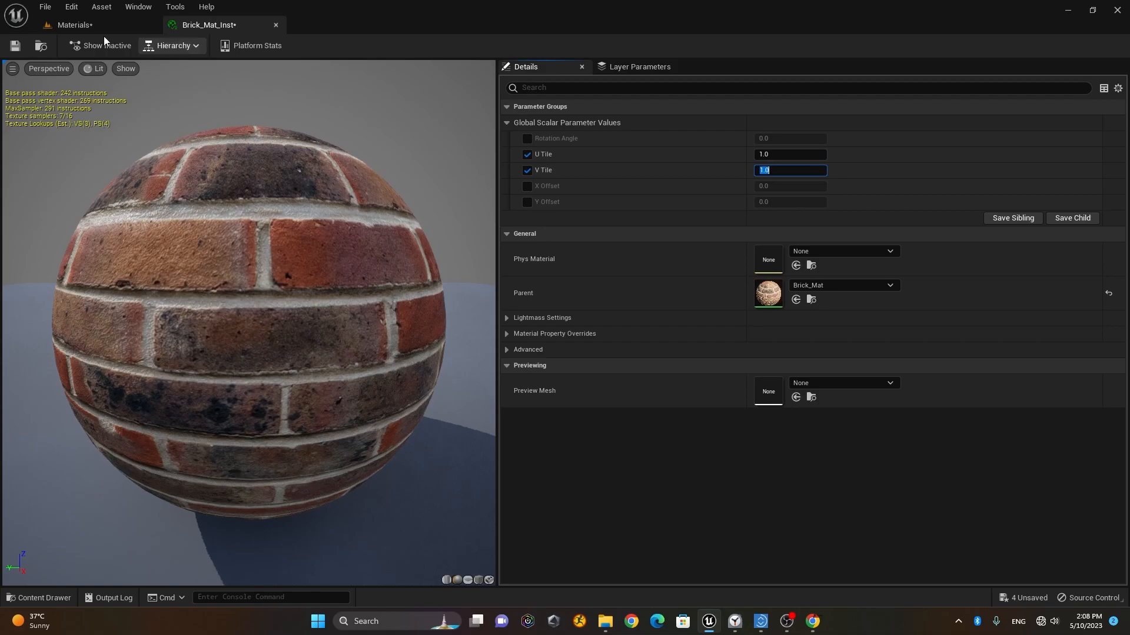
{"action": "left_click", "coordinate": [87, 28]}
{"action": "scroll", "coordinate": [540, 333], "scroll_direction": "up", "scroll_amount": 2}
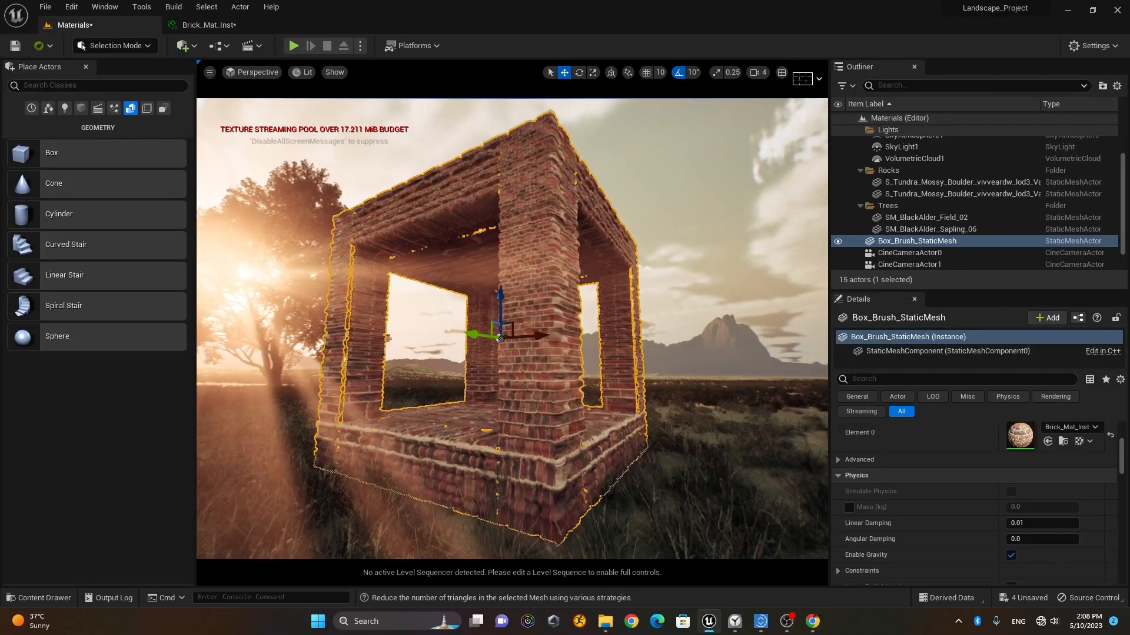
{"action": "scroll", "coordinate": [540, 333], "scroll_direction": "down", "scroll_amount": 1}
{"action": "left_click_drag", "start_coordinate": [512, 330], "coordinate": [727, 253], "text": "alt"}
{"action": "left_click_drag", "start_coordinate": [528, 373], "coordinate": [521, 373], "text": "alt"}
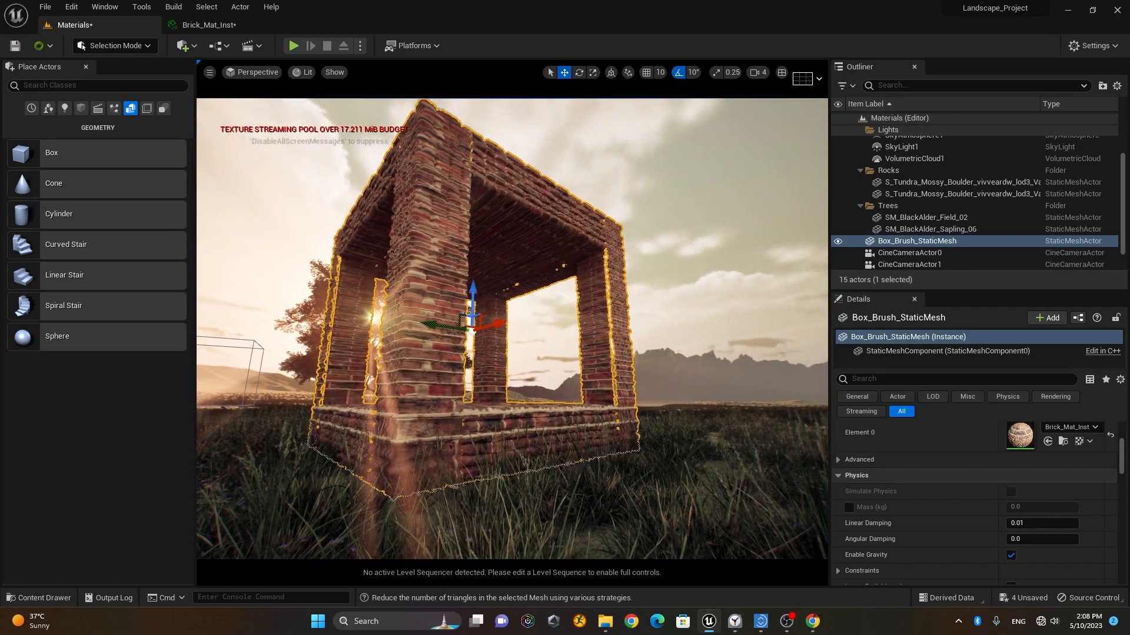